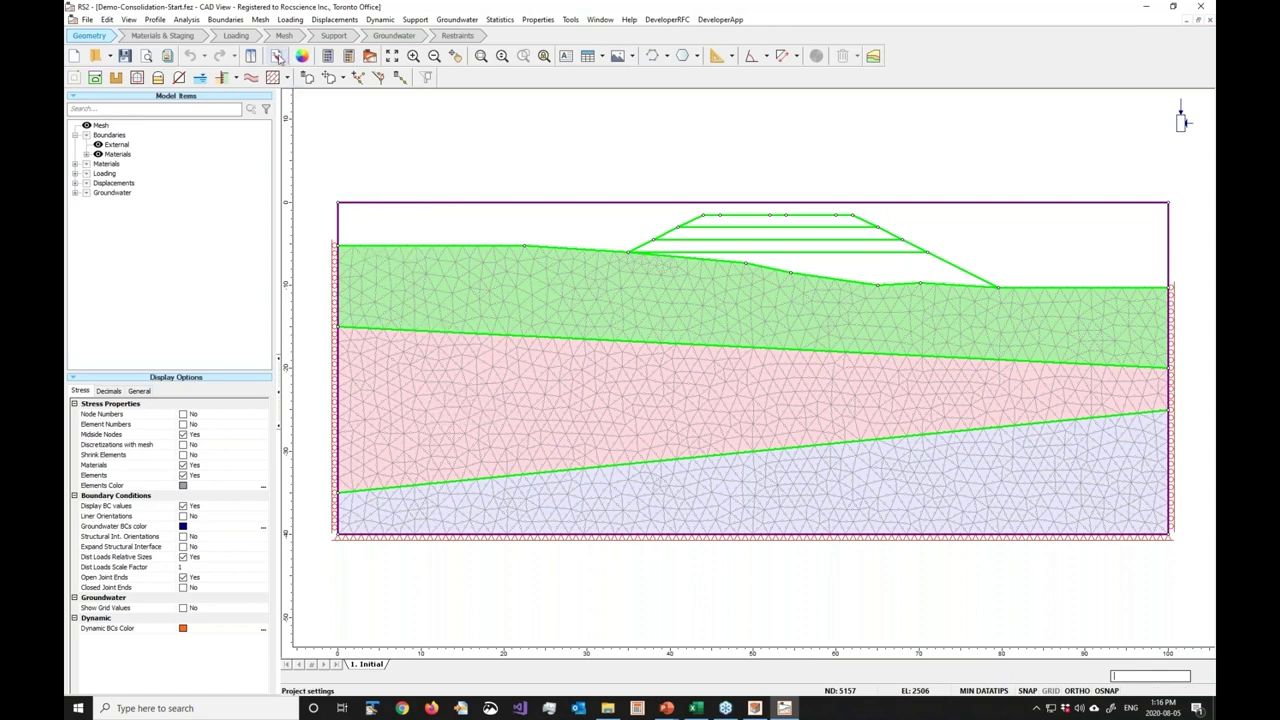
Set the project's consolidation option to Coupled (Biot) and accept switching groundwater to transient with dynamic analysis off
{"action": "left_click", "coordinate": [278, 58]}
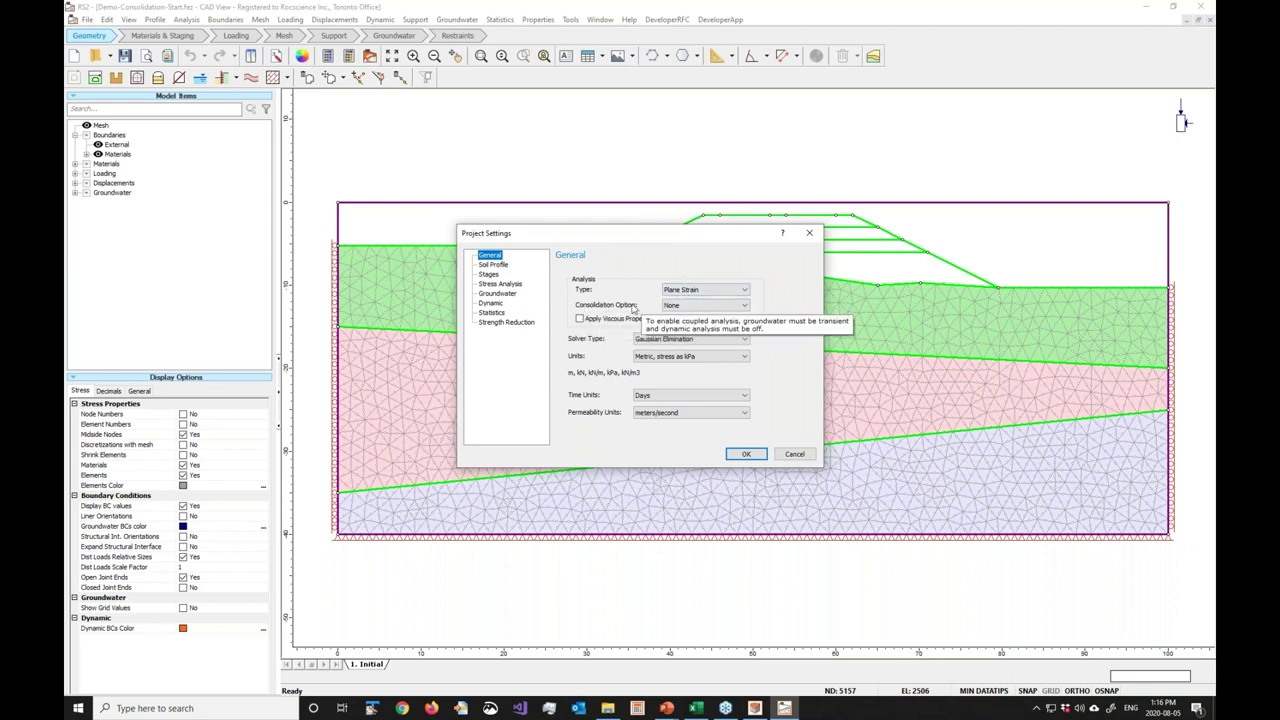
{"action": "left_click", "coordinate": [686, 305]}
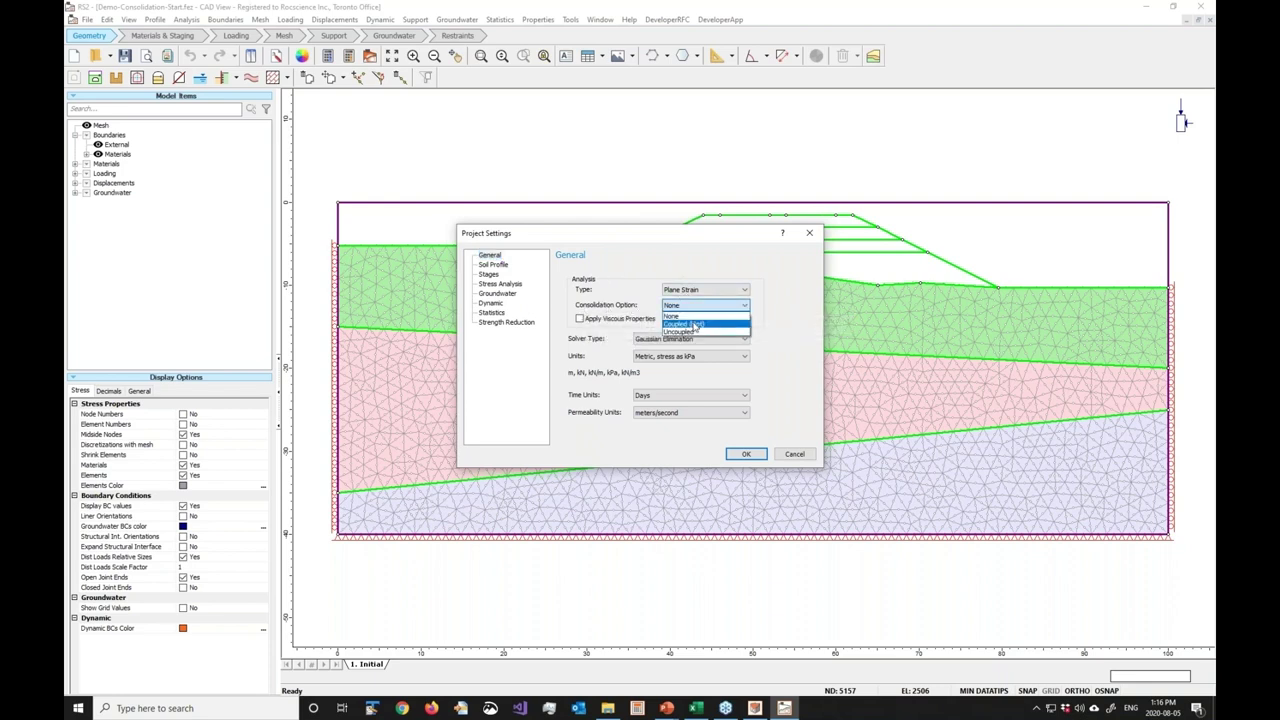
{"action": "left_click", "coordinate": [699, 325]}
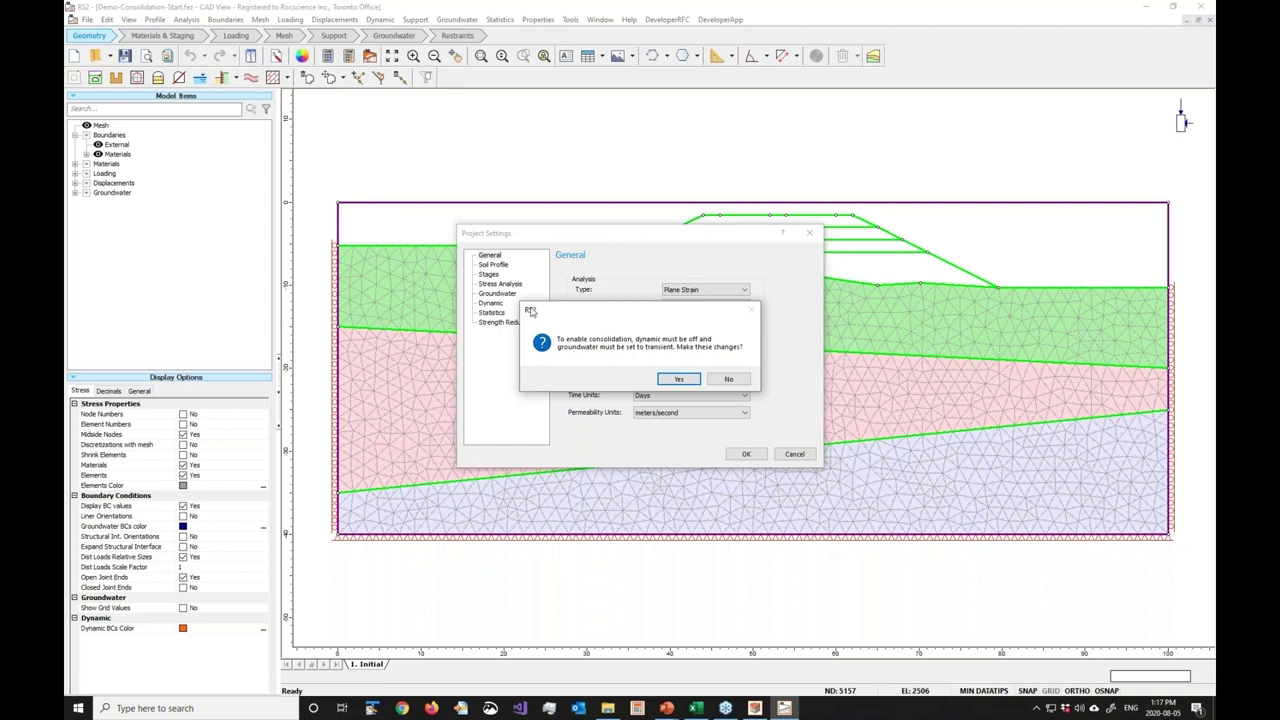
{"action": "left_click", "coordinate": [680, 379]}
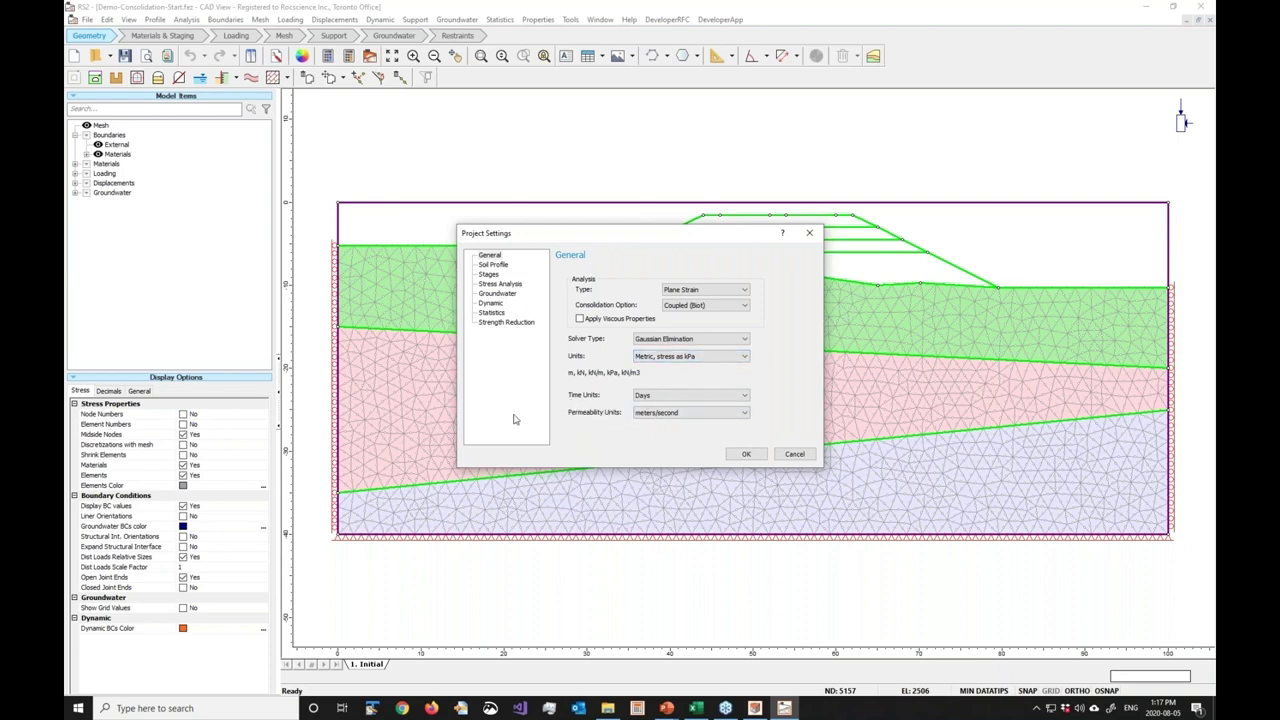
Set the number of stages in the project settings to 17
{"action": "left_click", "coordinate": [492, 266]}
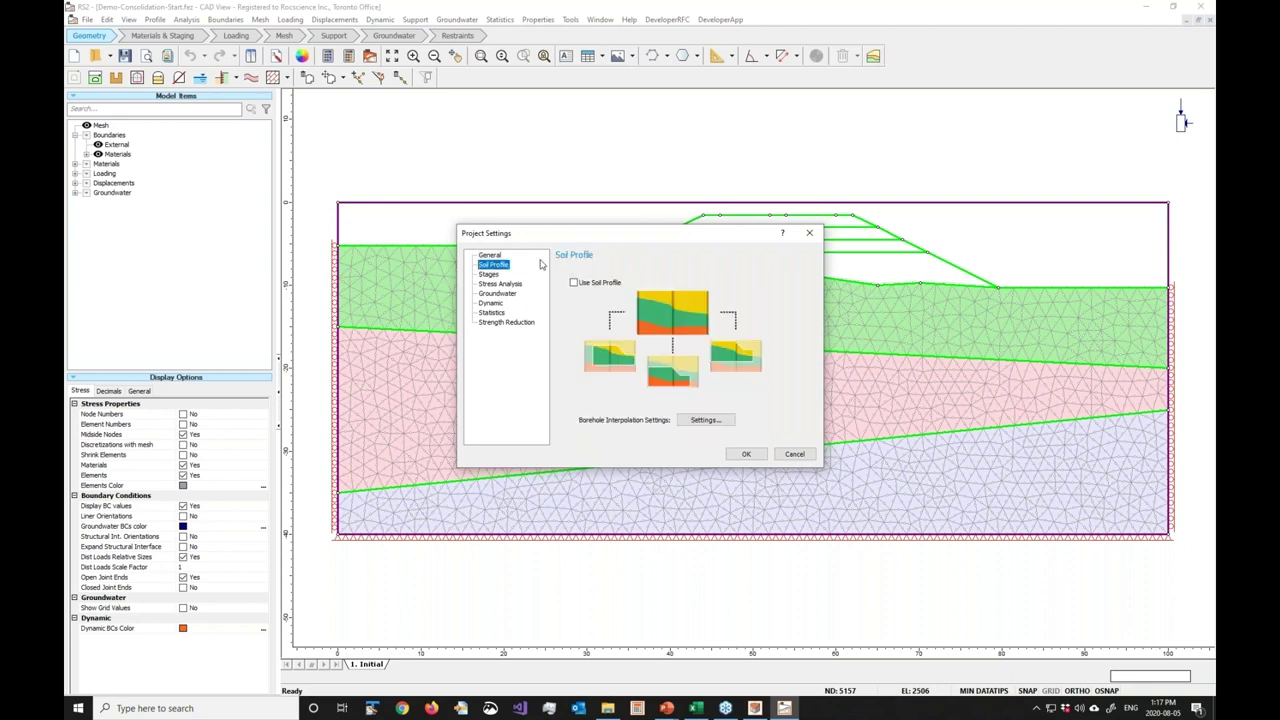
{"action": "left_click", "coordinate": [488, 274]}
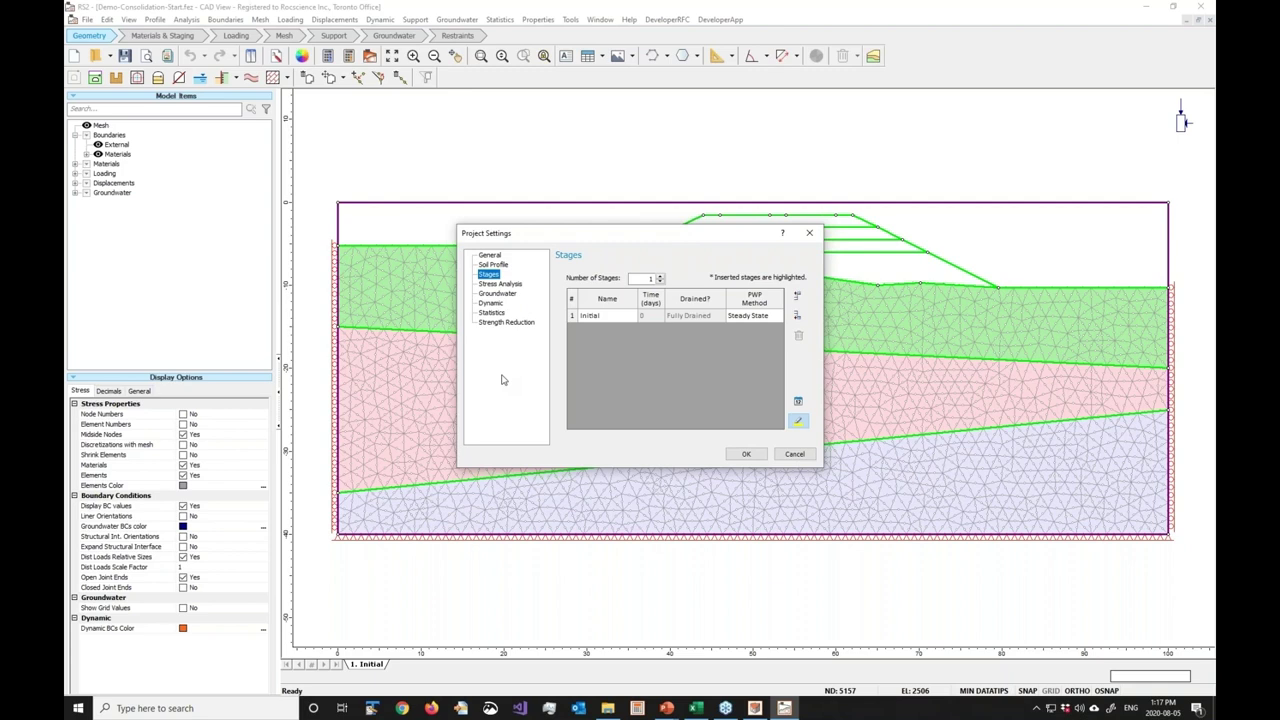
{"action": "double_click", "coordinate": [648, 279]}
{"action": "key", "text": "BackSpace"}
{"action": "type", "text": "17"}
{"action": "key", "text": "Tab"}
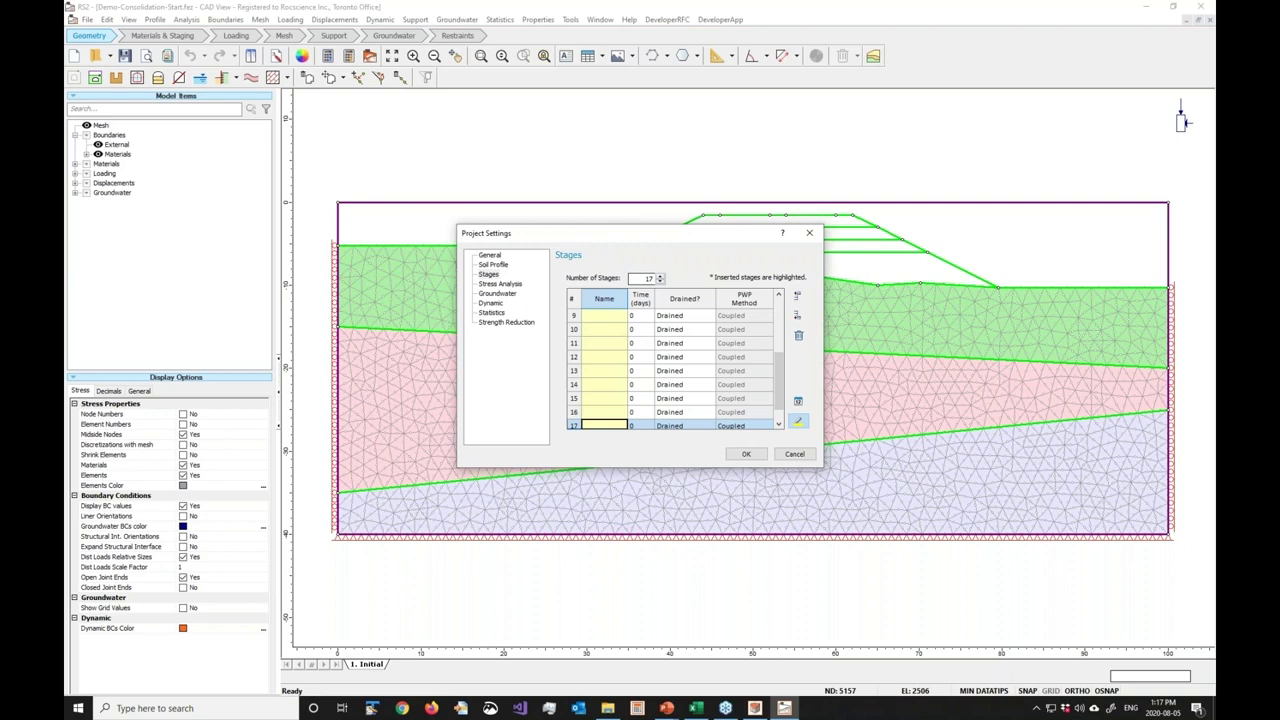
{"action": "scroll", "coordinate": [670, 370], "scroll_direction": "up", "scroll_amount": 3}
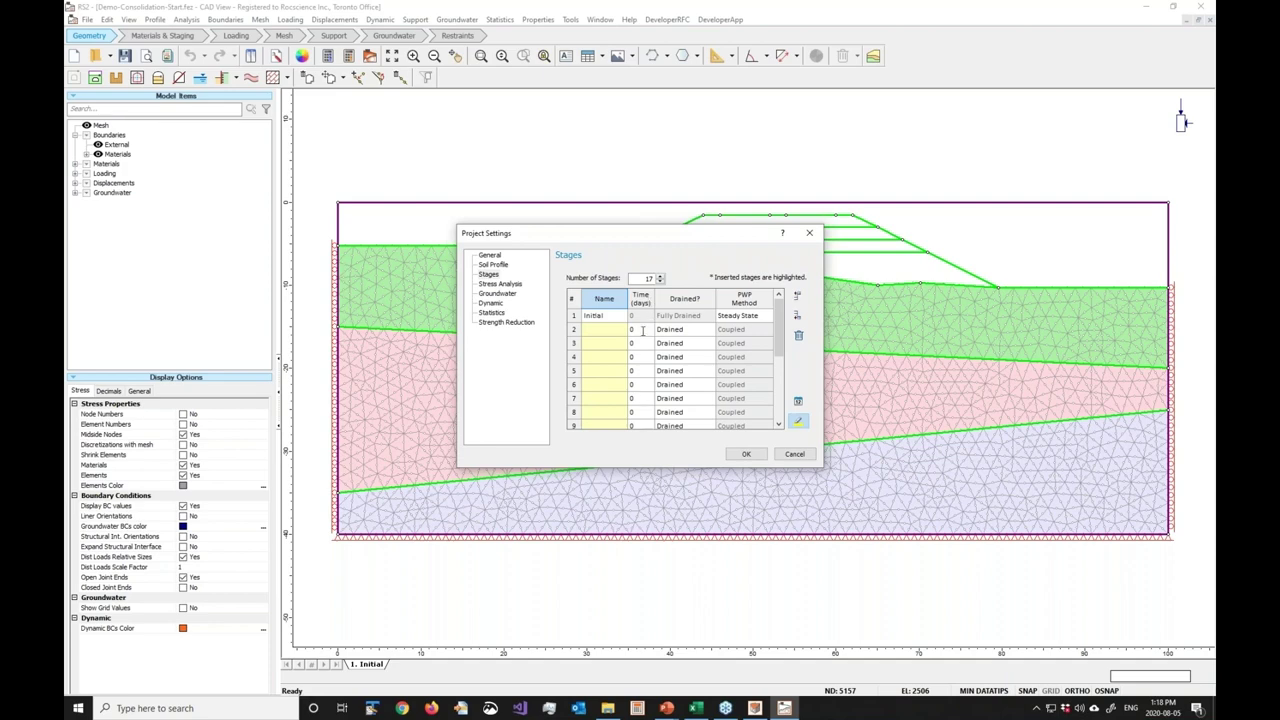
Switch to Excel and copy the stage times in cells A1 to A16 of time.xlsx, then return to RS2
{"action": "left_click", "coordinate": [696, 708]}
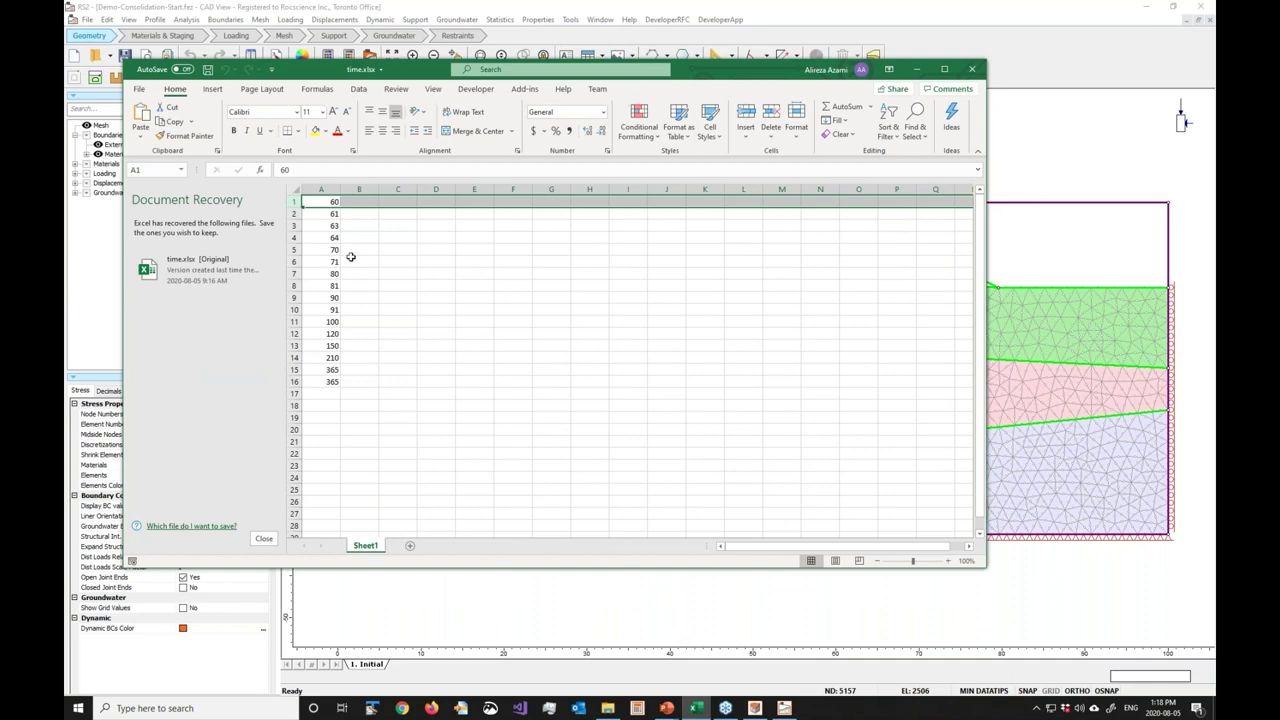
{"action": "left_click", "coordinate": [323, 204]}
{"action": "left_click_drag", "start_coordinate": [323, 204], "coordinate": [319, 382]}
{"action": "right_click", "coordinate": [326, 336]}
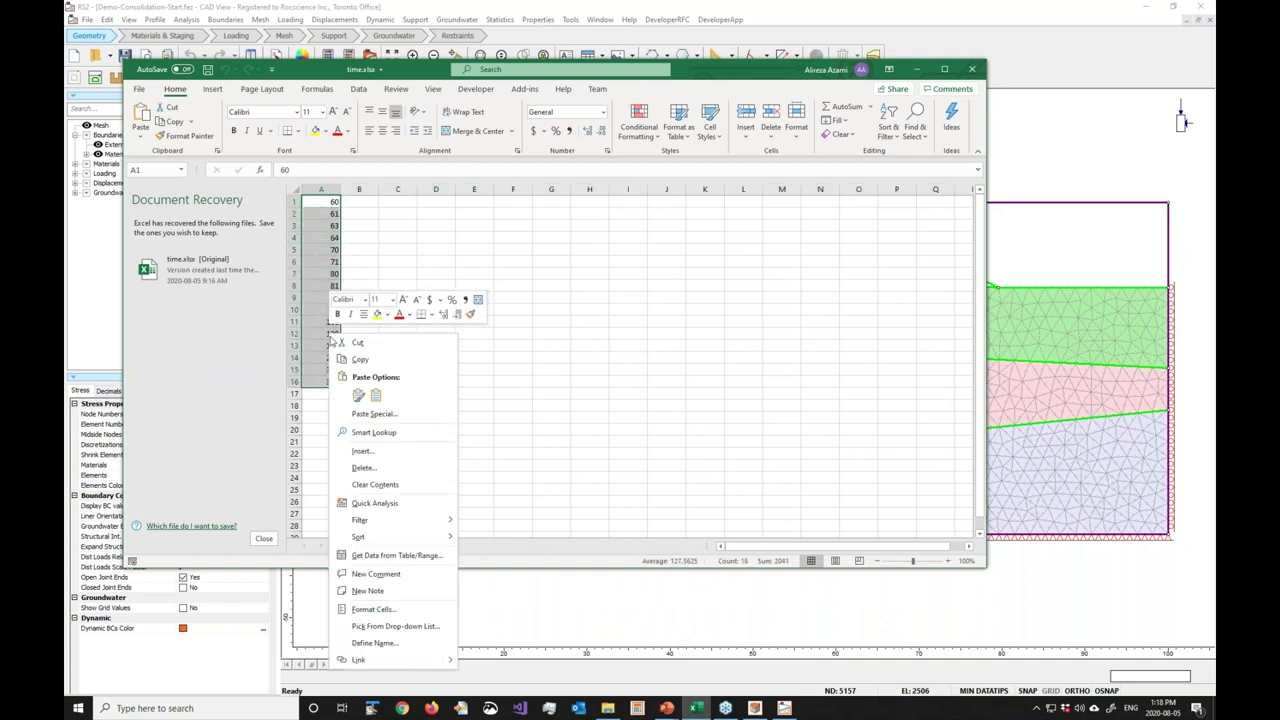
{"action": "left_click", "coordinate": [358, 355]}
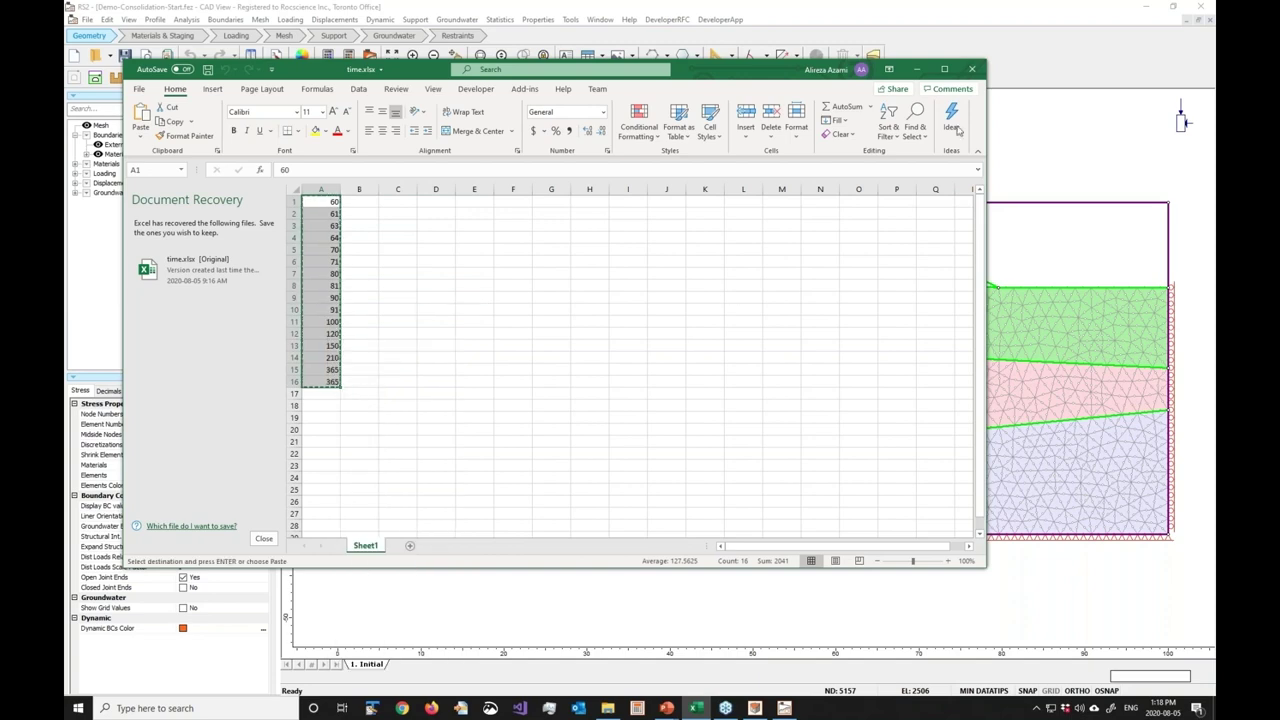
{"action": "left_click", "coordinate": [916, 69]}
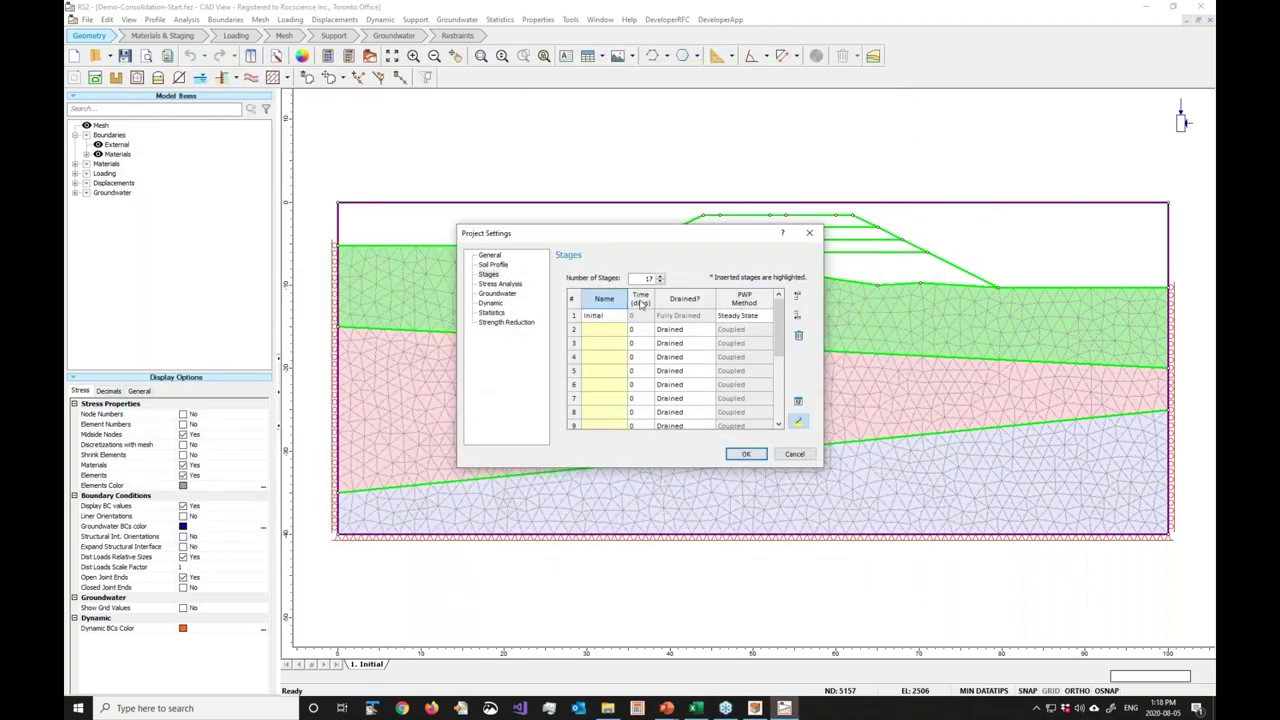
Paste the copied times, from 60 to 365 days, into the stage time column for stages 2 to 17
{"action": "left_click", "coordinate": [640, 300]}
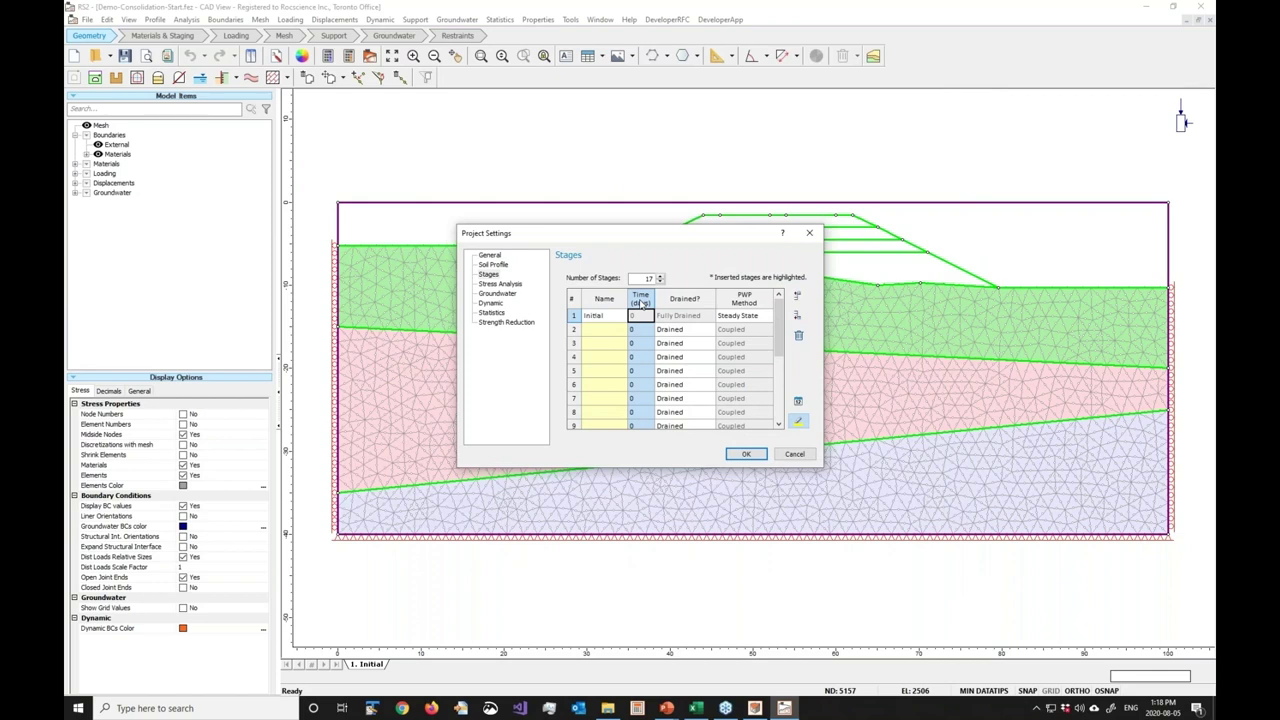
{"action": "key", "text": "ctrl+v"}
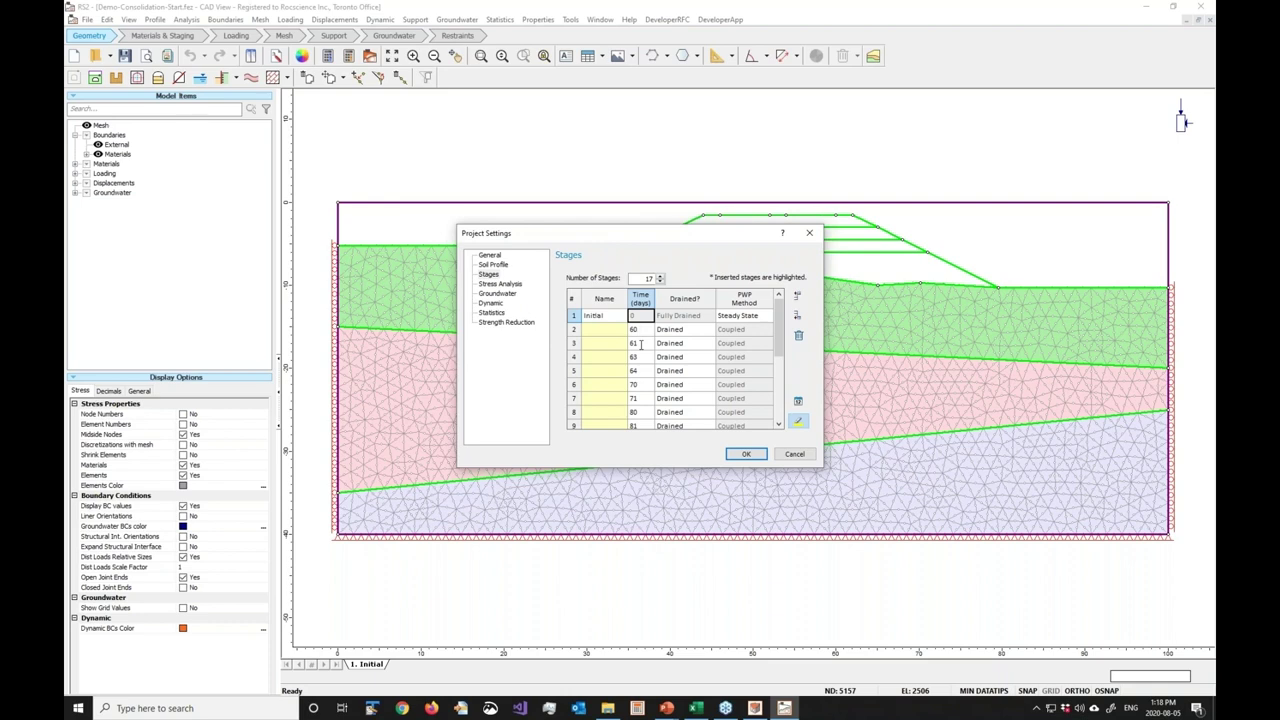
{"action": "scroll", "coordinate": [640, 343], "scroll_direction": "down", "scroll_amount": 3}
{"action": "scroll", "coordinate": [640, 343], "scroll_direction": "up", "scroll_amount": 3}
{"action": "scroll", "coordinate": [642, 368], "scroll_direction": "down", "scroll_amount": 2}
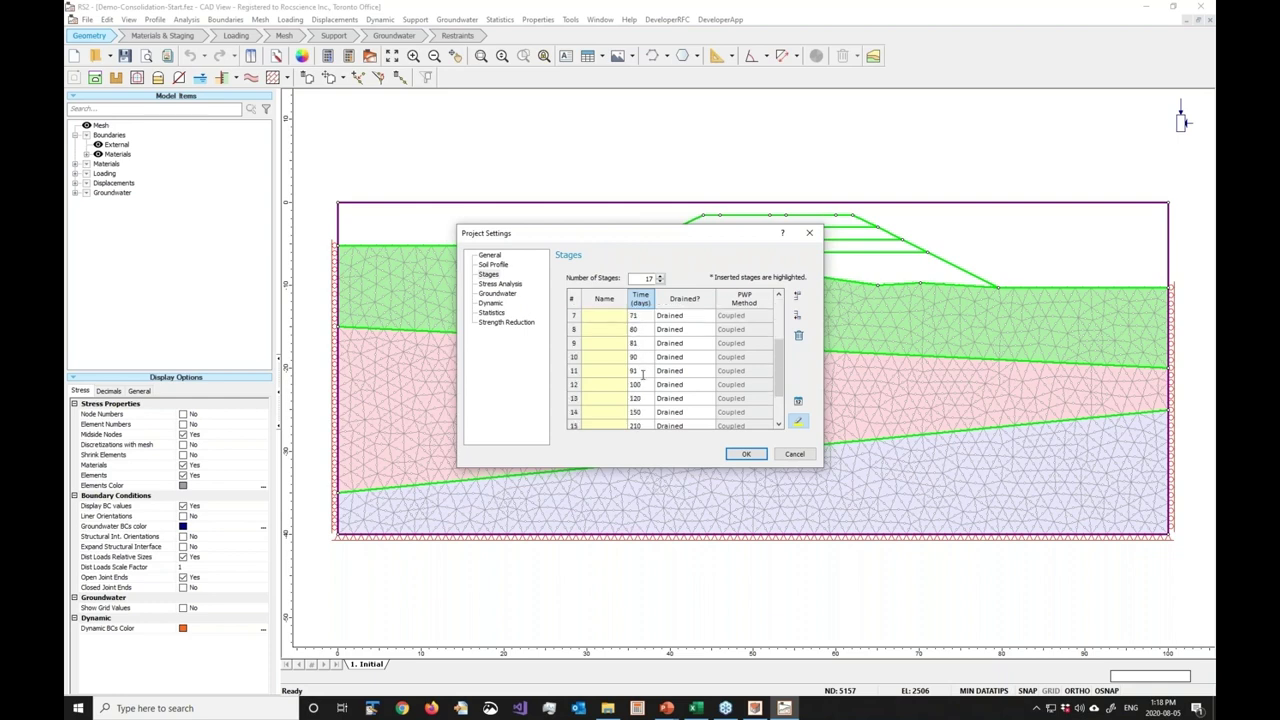
{"action": "scroll", "coordinate": [642, 374], "scroll_direction": "down", "scroll_amount": 2}
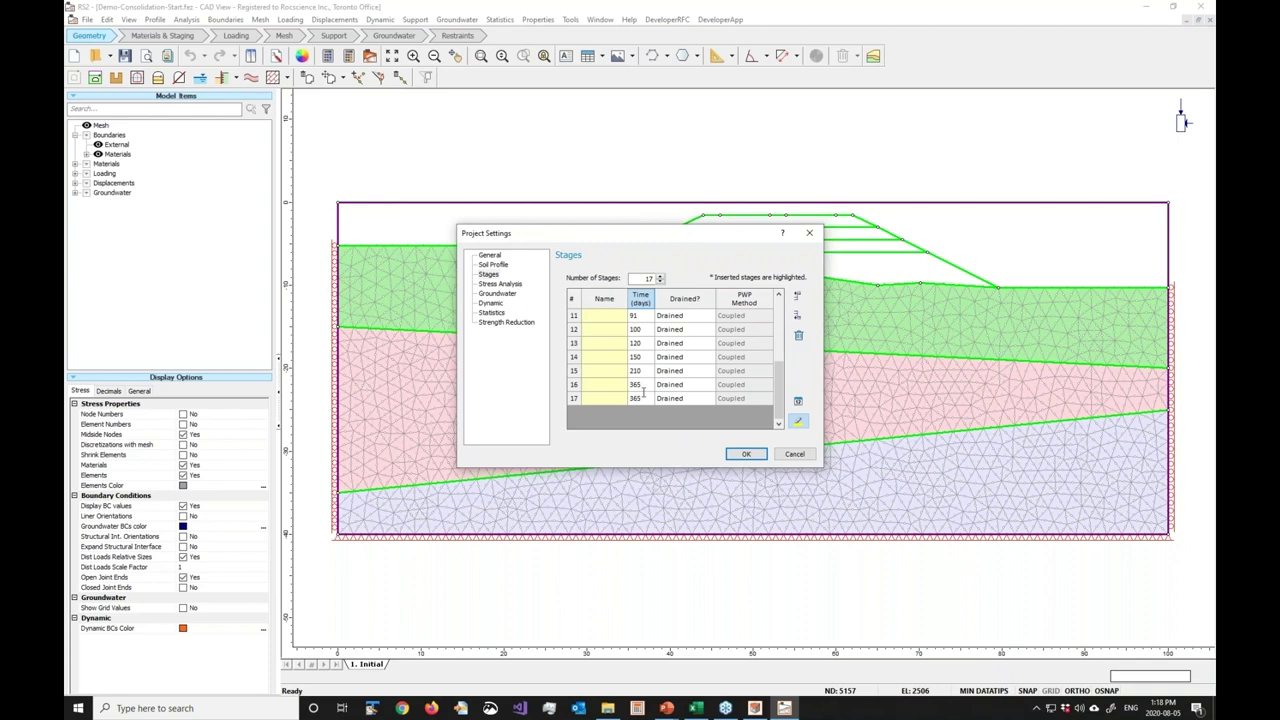
Name stage 17 "Long Term", set its drainage to Fully Drained, and check the full stage list
{"action": "left_click", "coordinate": [595, 399]}
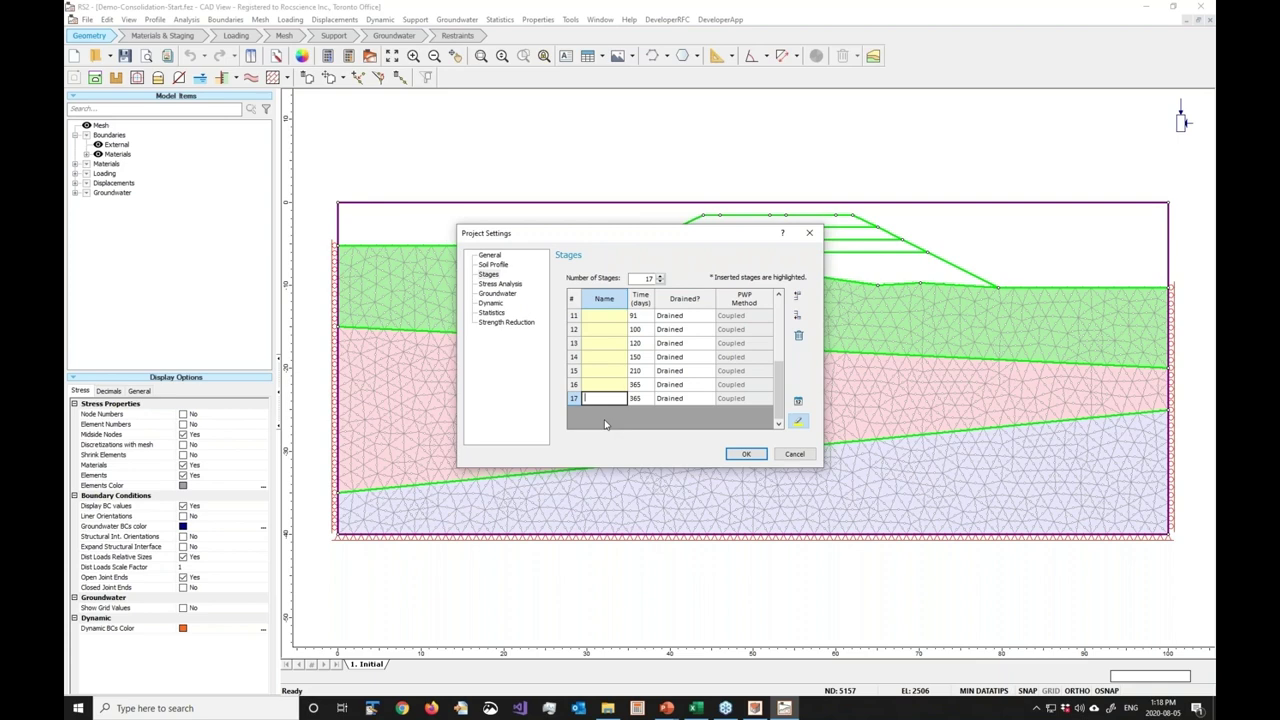
{"action": "type", "text": "Long Term"}
{"action": "left_click", "coordinate": [688, 400]}
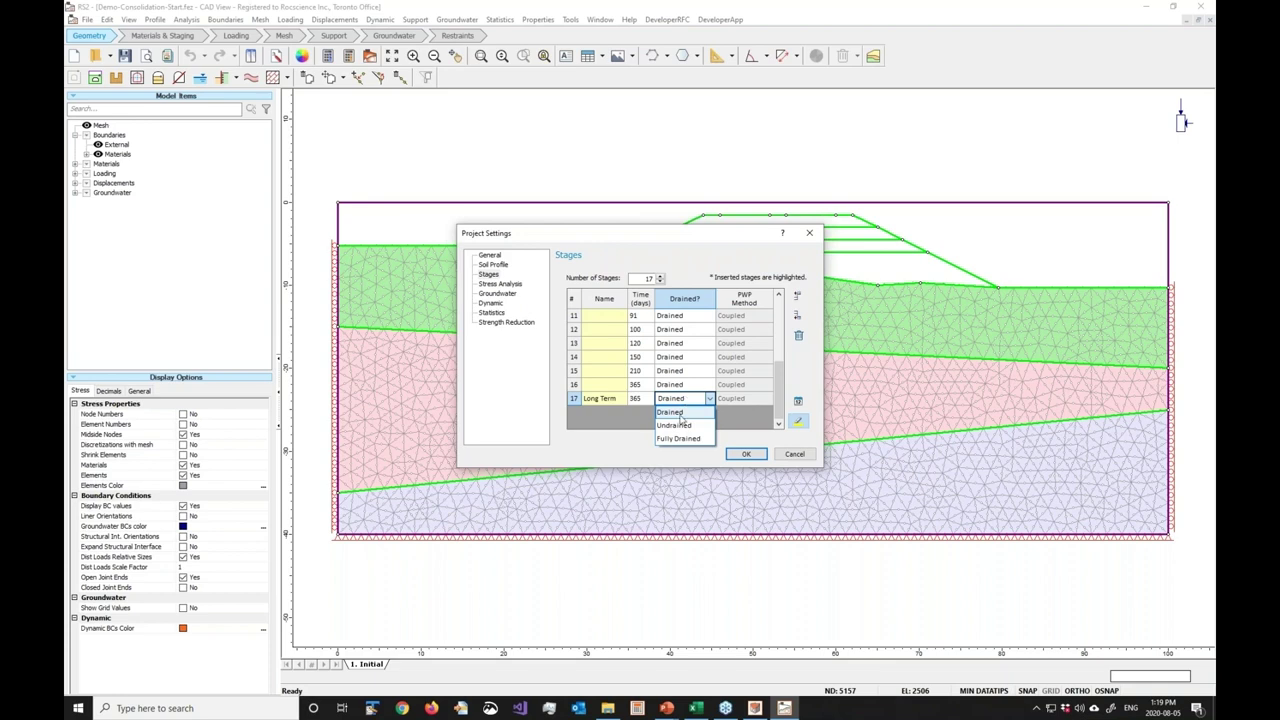
{"action": "left_click", "coordinate": [680, 441]}
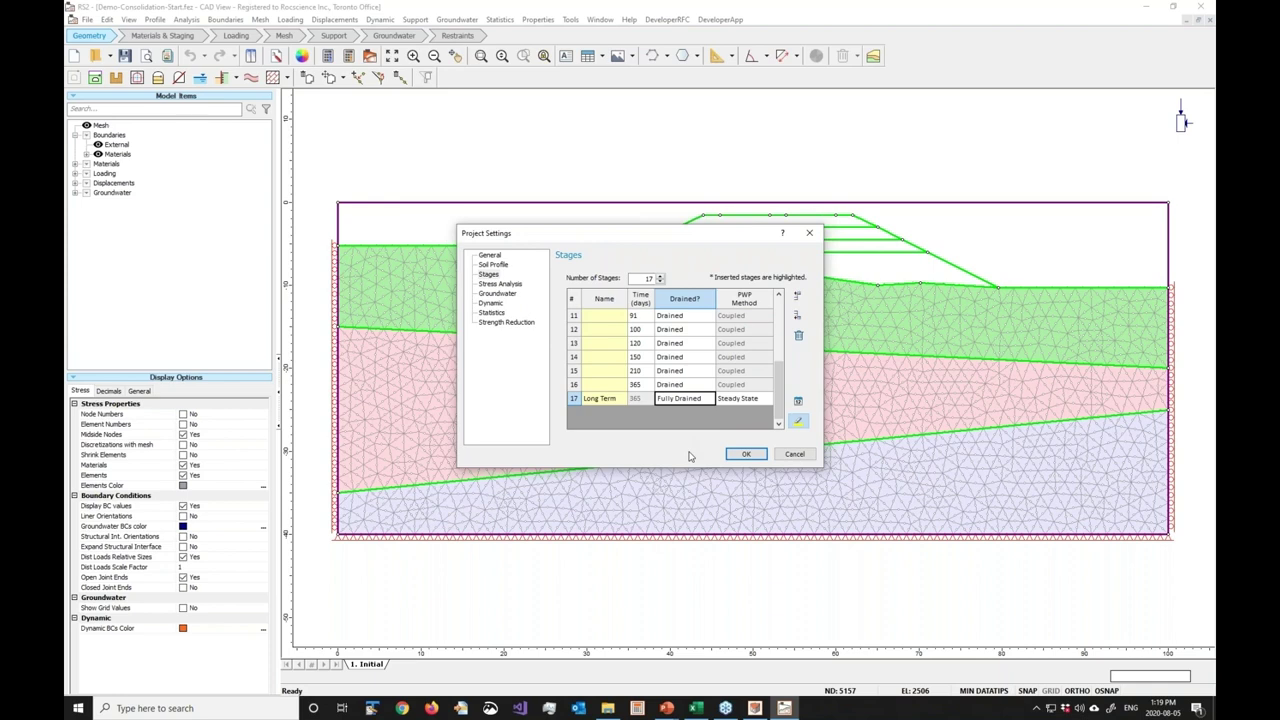
{"action": "left_click_drag", "start_coordinate": [783, 405], "coordinate": [775, 328]}
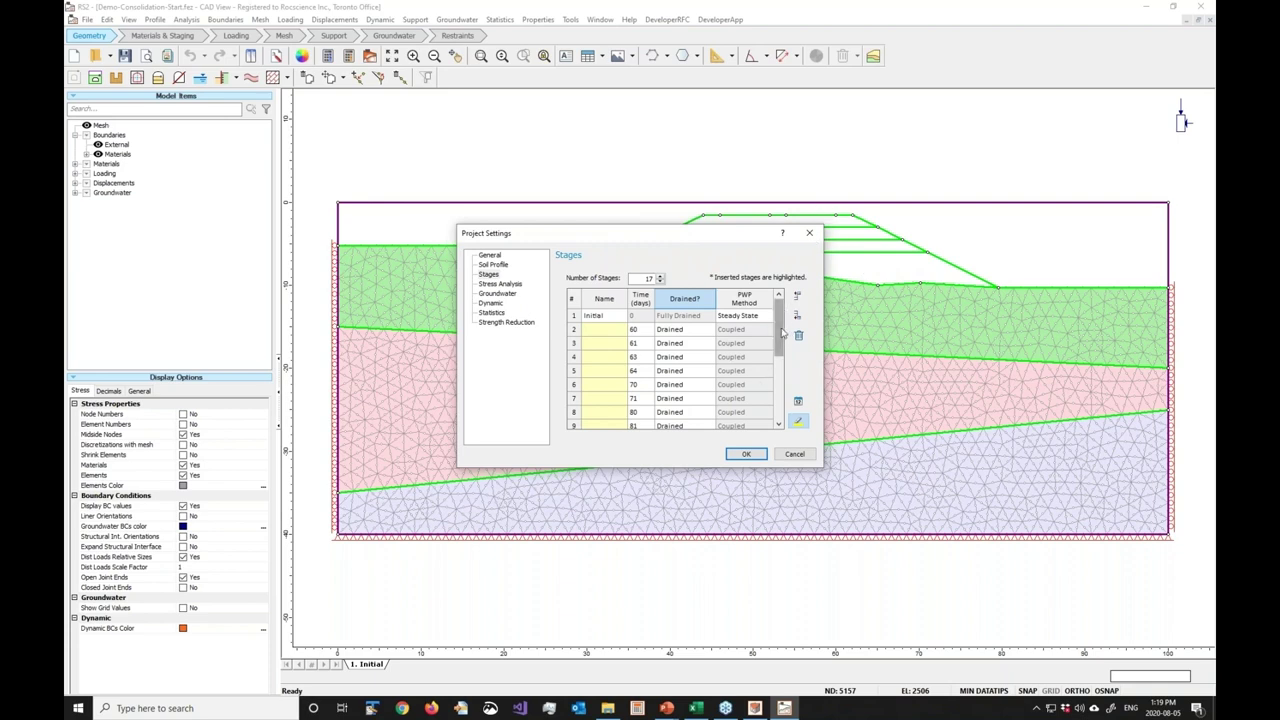
{"action": "scroll", "coordinate": [783, 332], "scroll_direction": "down", "scroll_amount": 4}
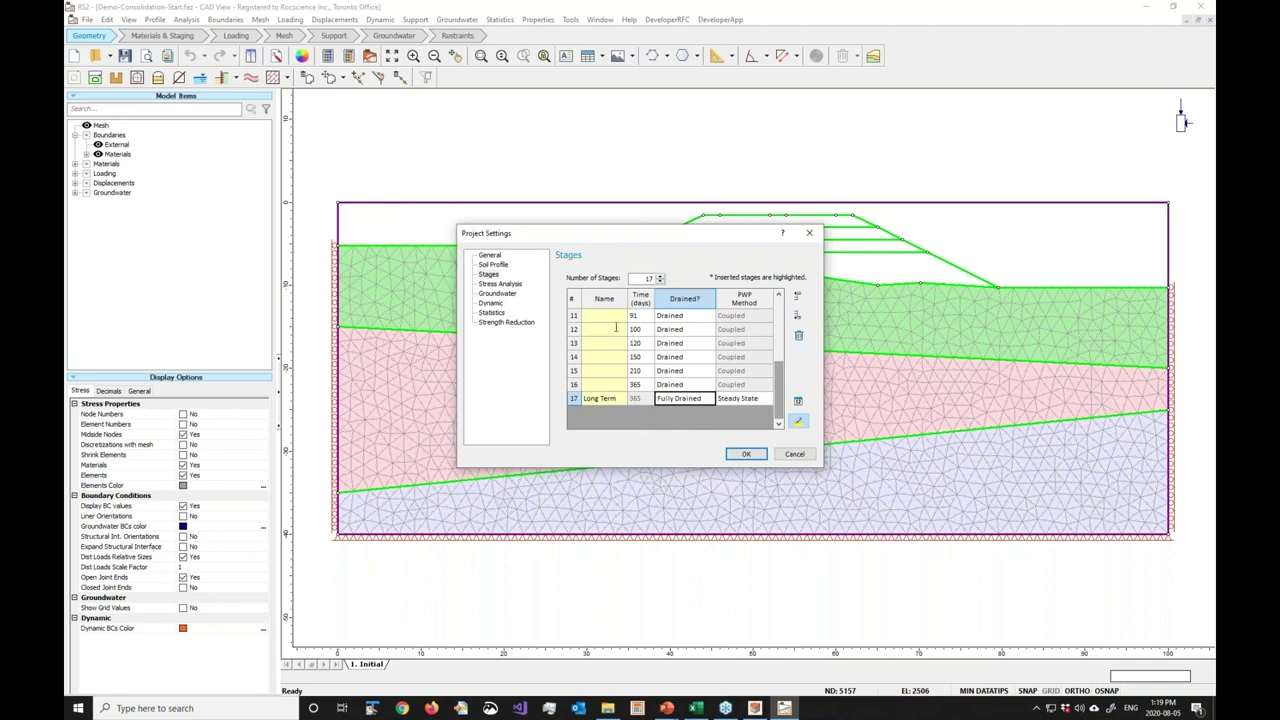
Review the stress analysis convergence options and the groundwater settings, then accept the project settings with the defined stages
{"action": "left_click", "coordinate": [500, 284]}
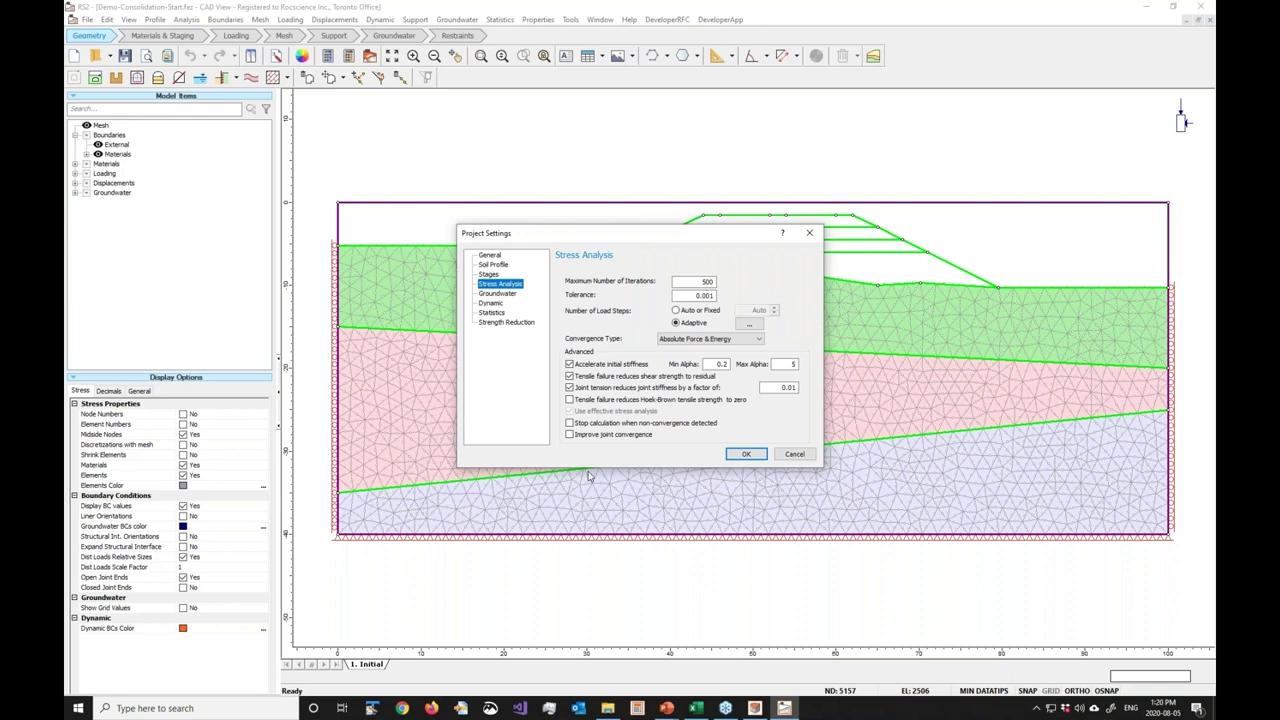
{"action": "left_click", "coordinate": [710, 339]}
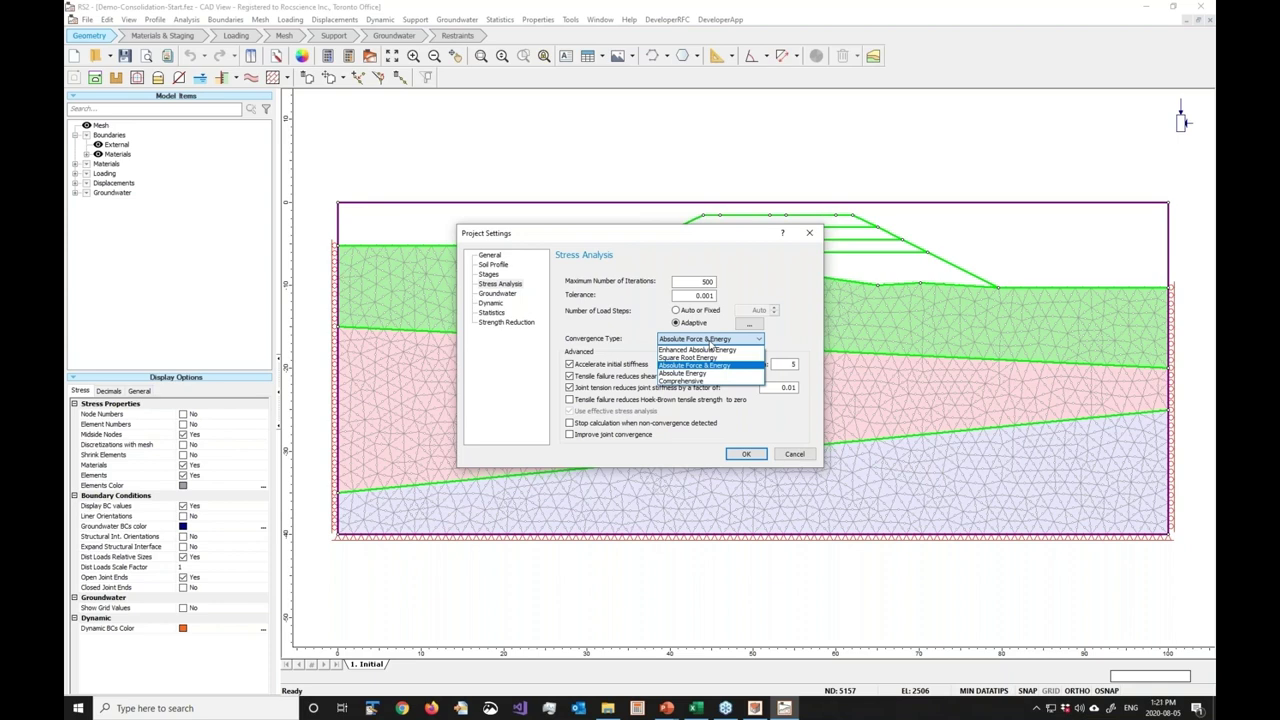
{"action": "left_click", "coordinate": [797, 342]}
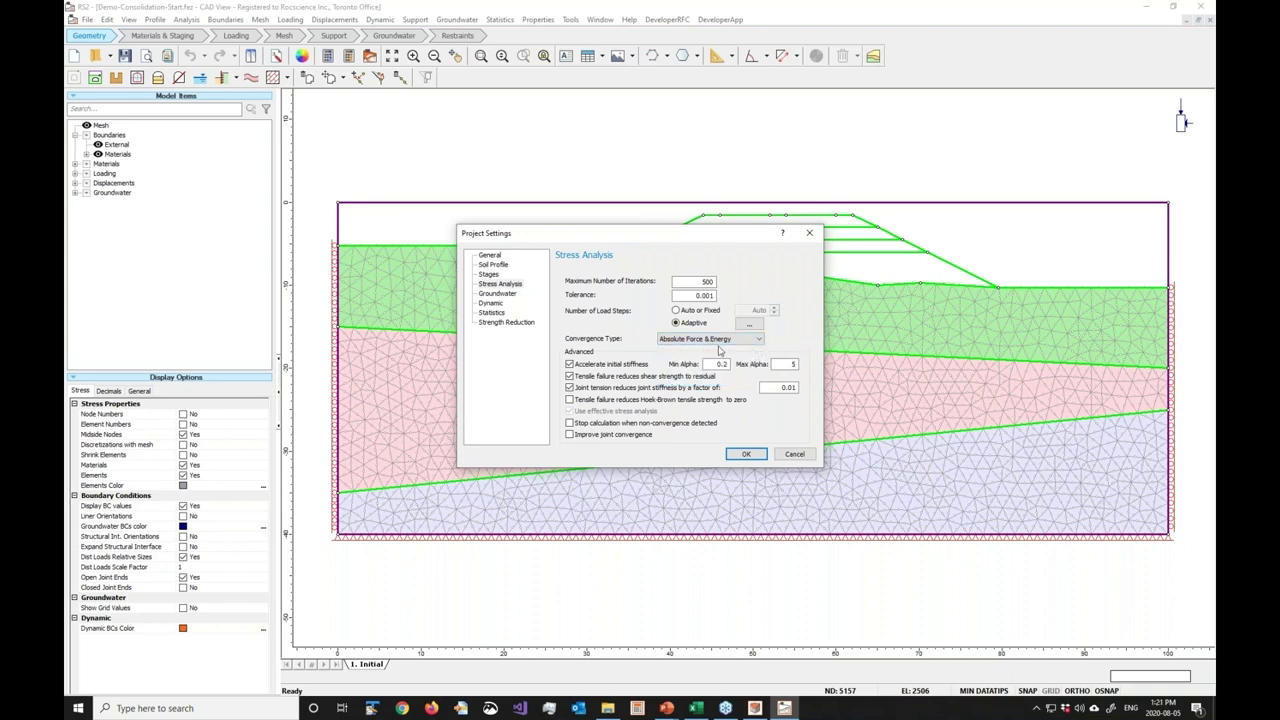
{"action": "left_click", "coordinate": [607, 346]}
{"action": "left_click", "coordinate": [504, 294]}
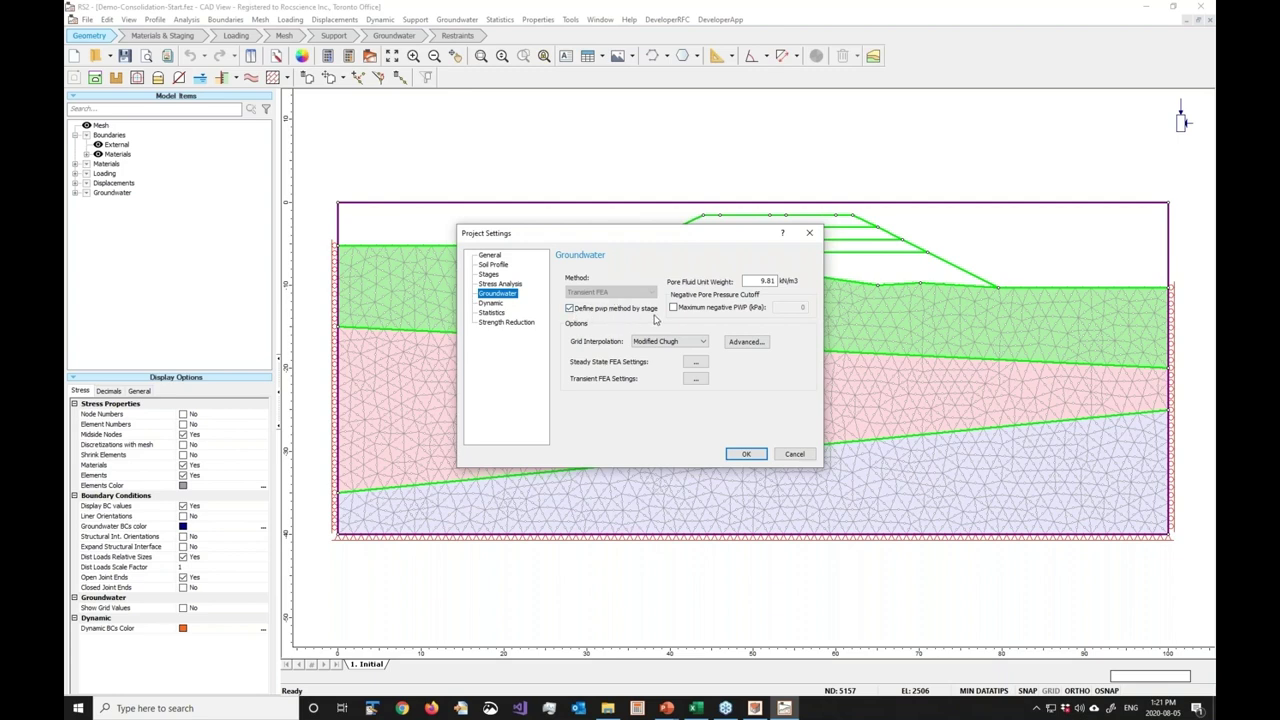
{"action": "left_click", "coordinate": [489, 275]}
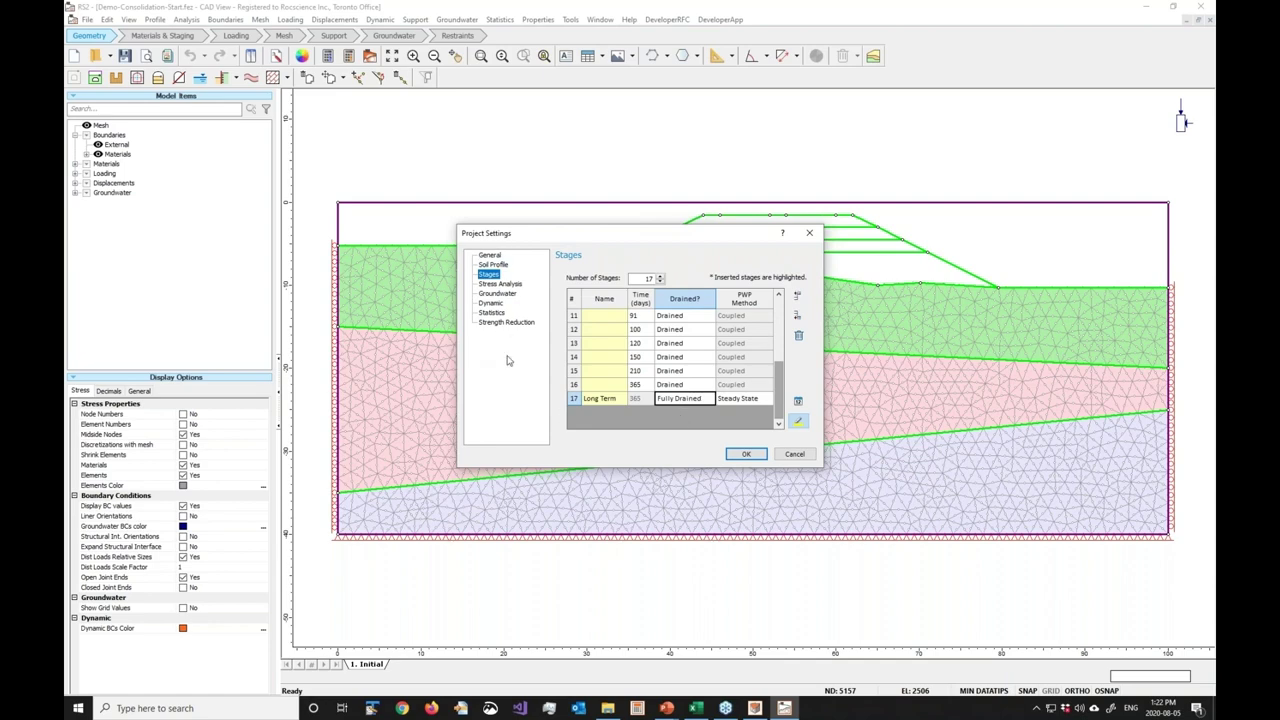
{"action": "left_click", "coordinate": [746, 455]}
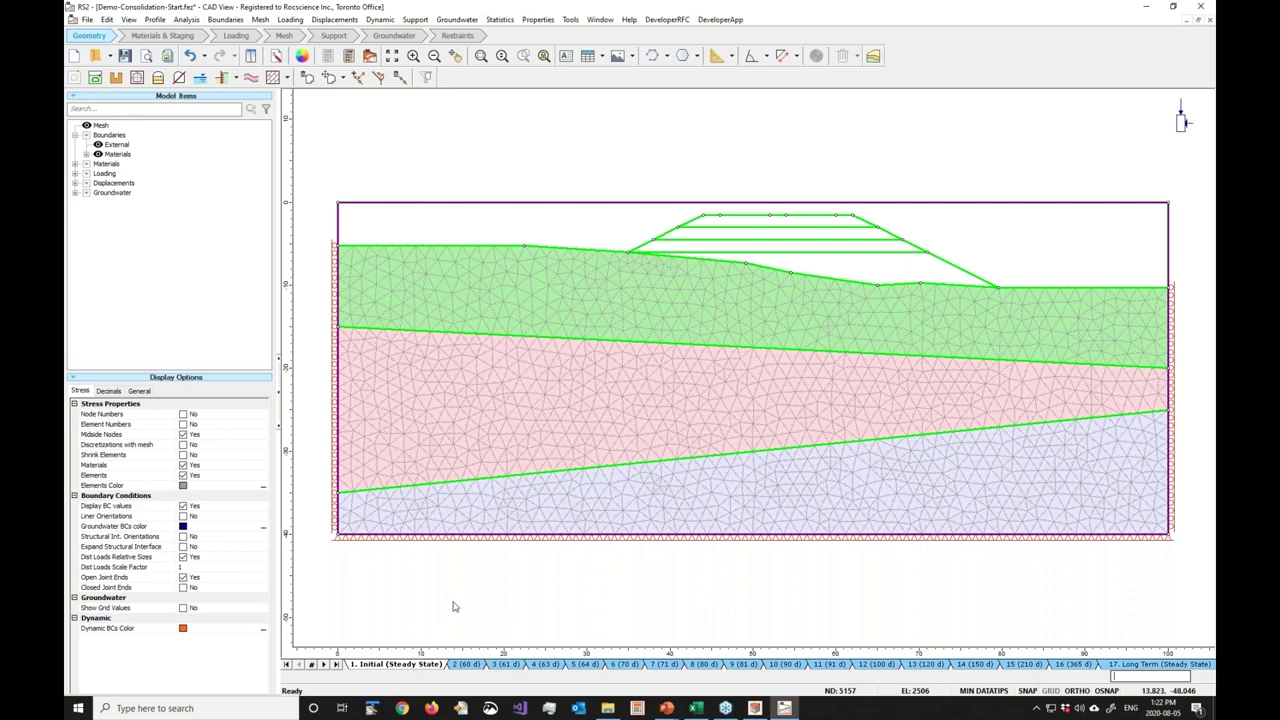
Assign the Sand (NorSand) material to the middle soil layer in the initial stage
{"action": "right_click", "coordinate": [486, 385]}
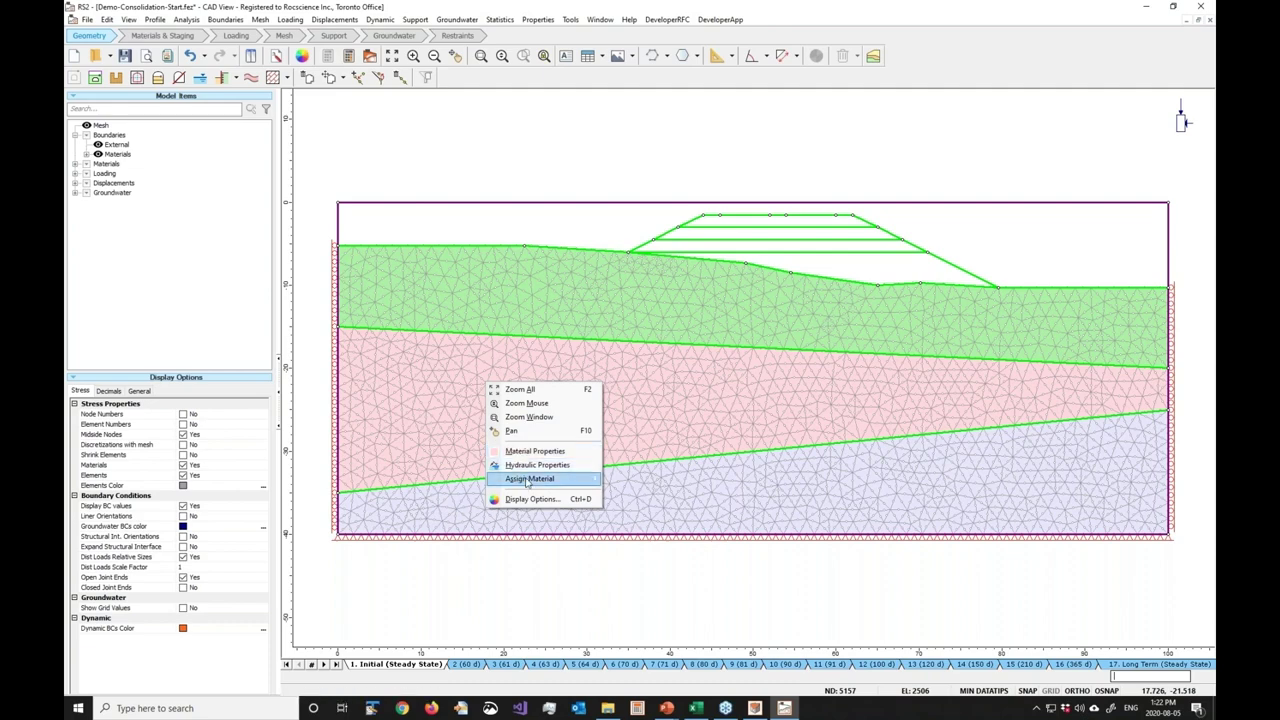
{"action": "mouse_move", "coordinate": [530, 478]}
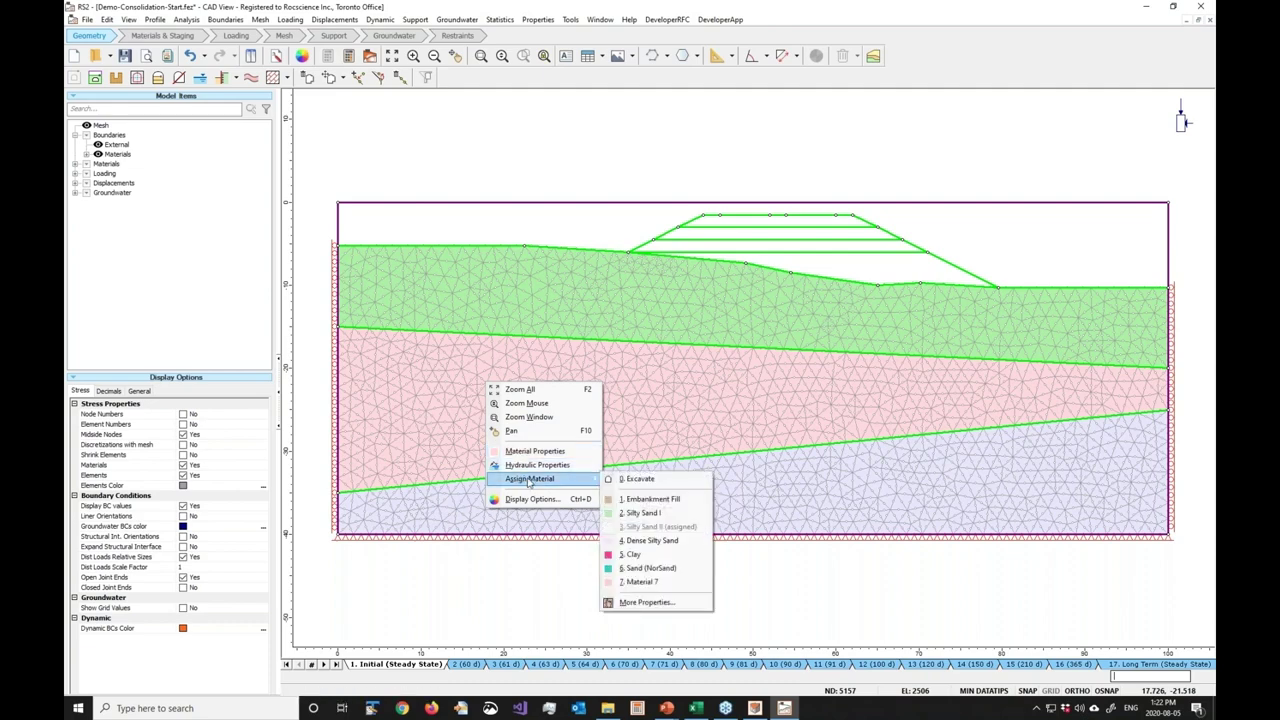
{"action": "left_click", "coordinate": [643, 569]}
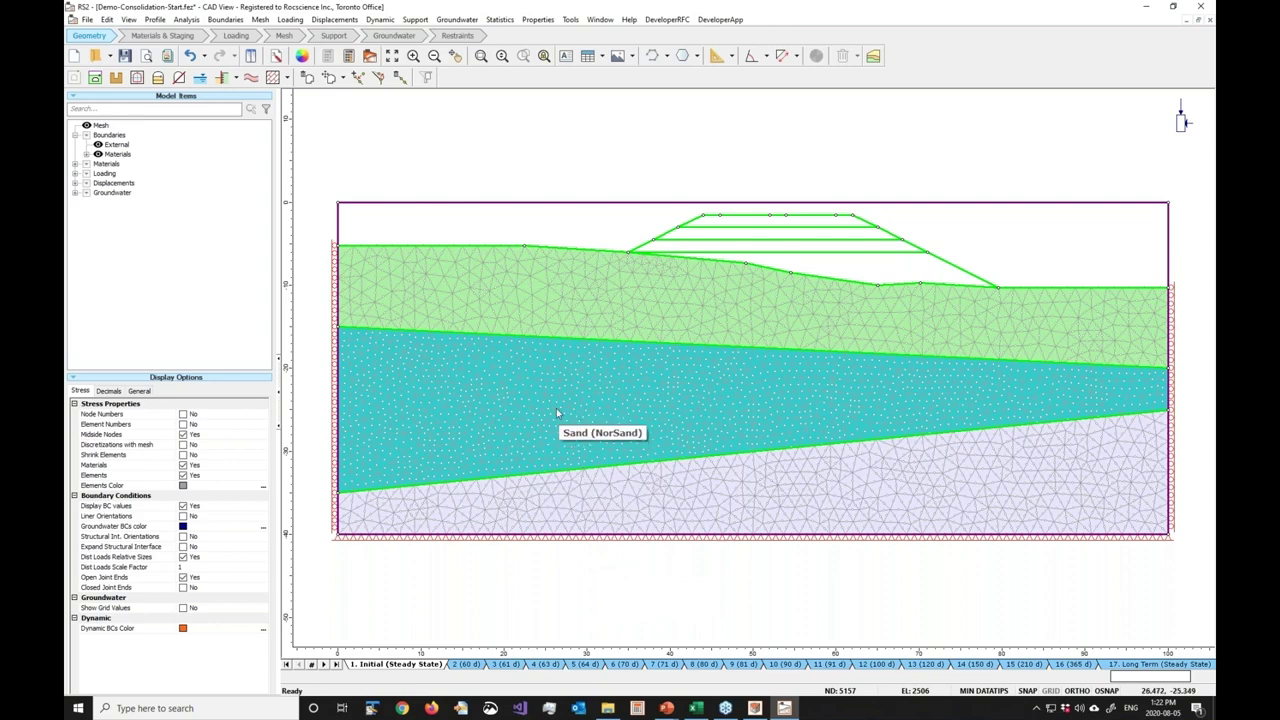
Review the initial conditions and NorSand strength parameters of Sand (NorSand), and check the softening/hardening failure criteria available for Material 7
{"action": "right_click", "coordinate": [557, 408]}
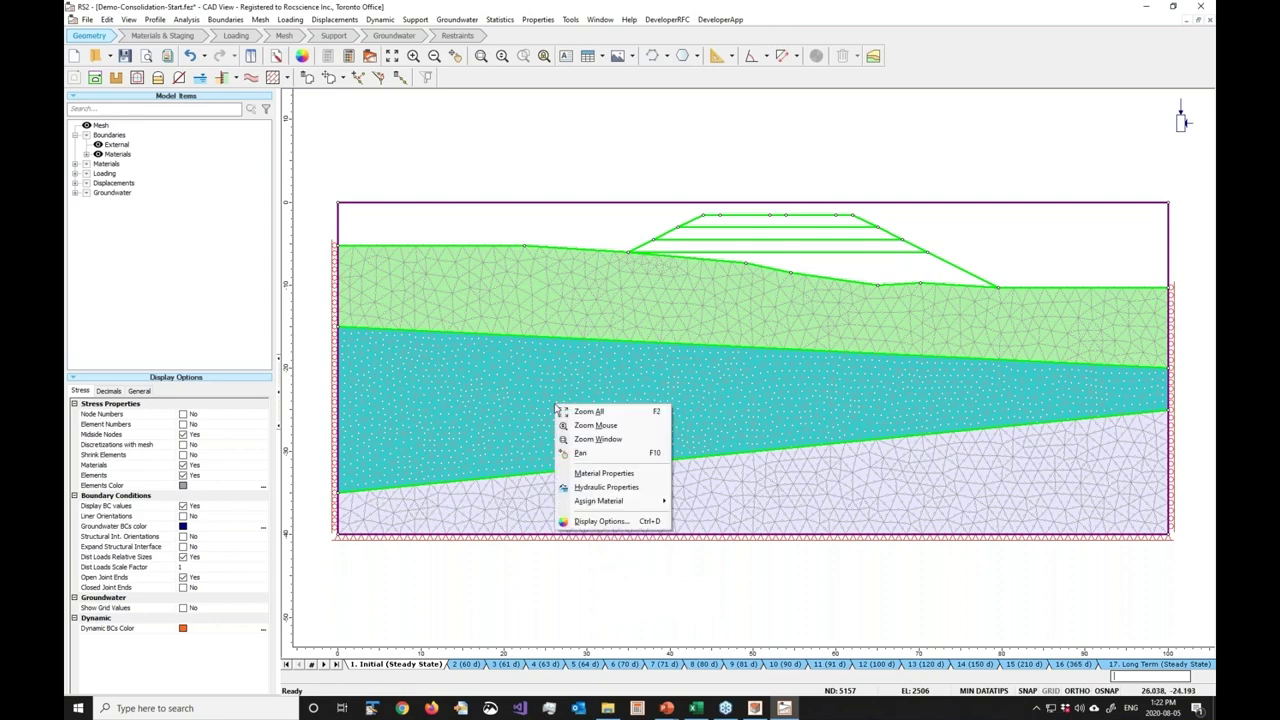
{"action": "left_click", "coordinate": [603, 476]}
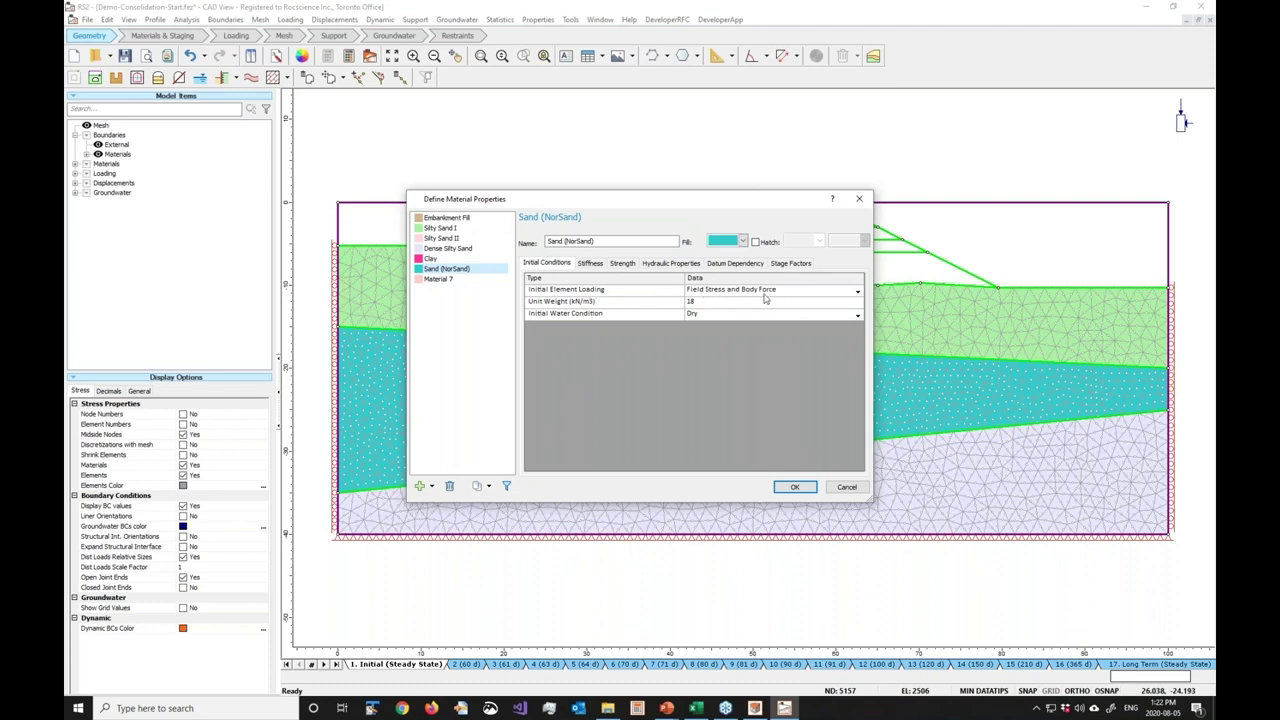
{"action": "left_click", "coordinate": [590, 263]}
{"action": "left_click", "coordinate": [622, 265]}
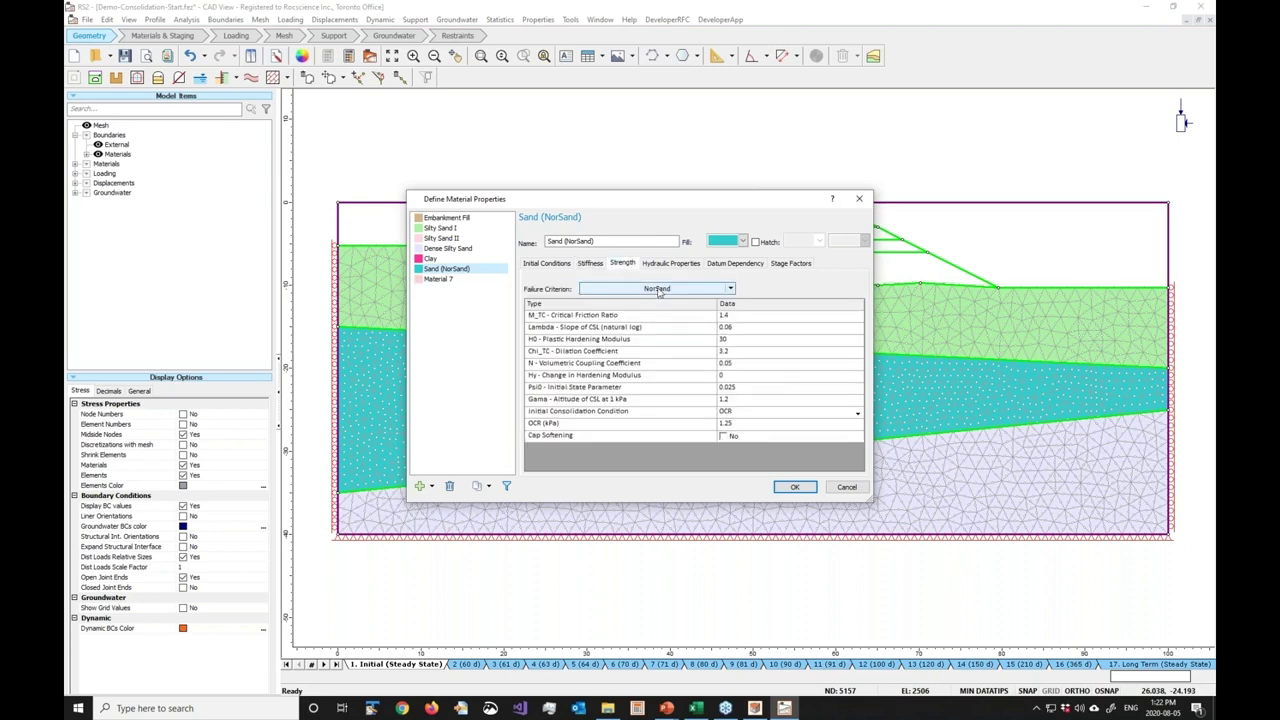
{"action": "left_click", "coordinate": [446, 280]}
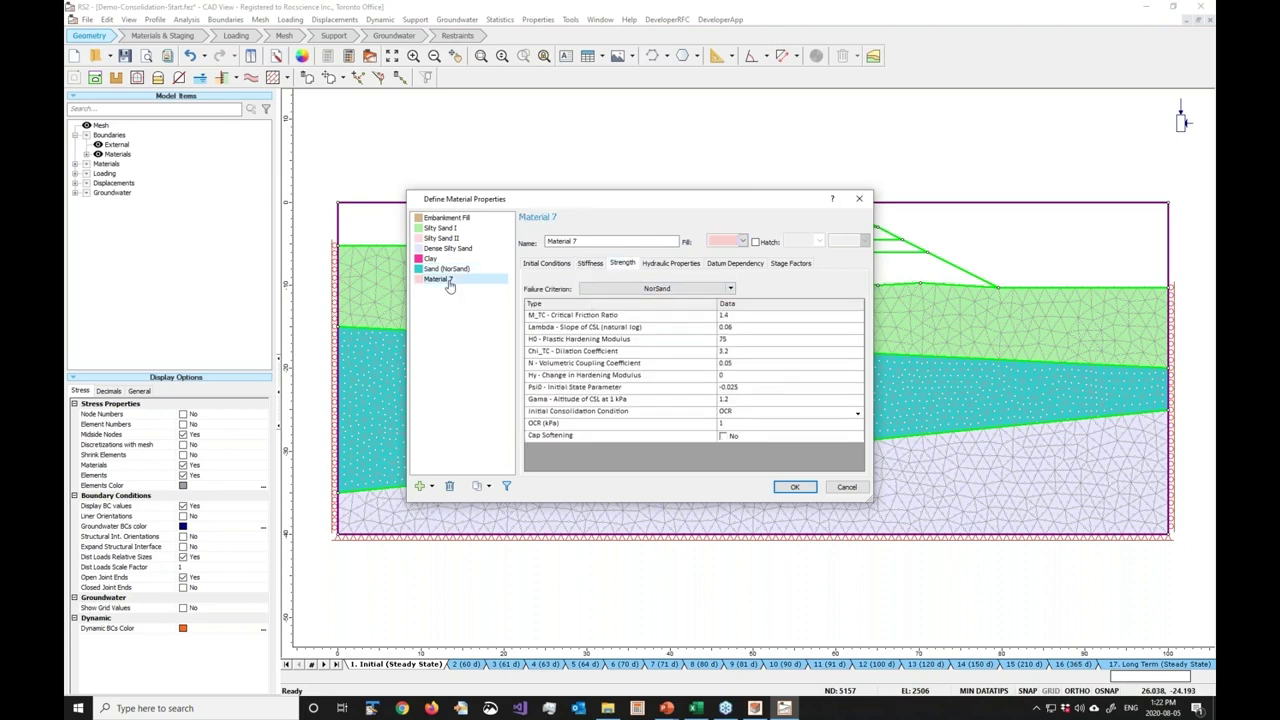
{"action": "left_click", "coordinate": [683, 289]}
{"action": "mouse_move", "coordinate": [686, 304]}
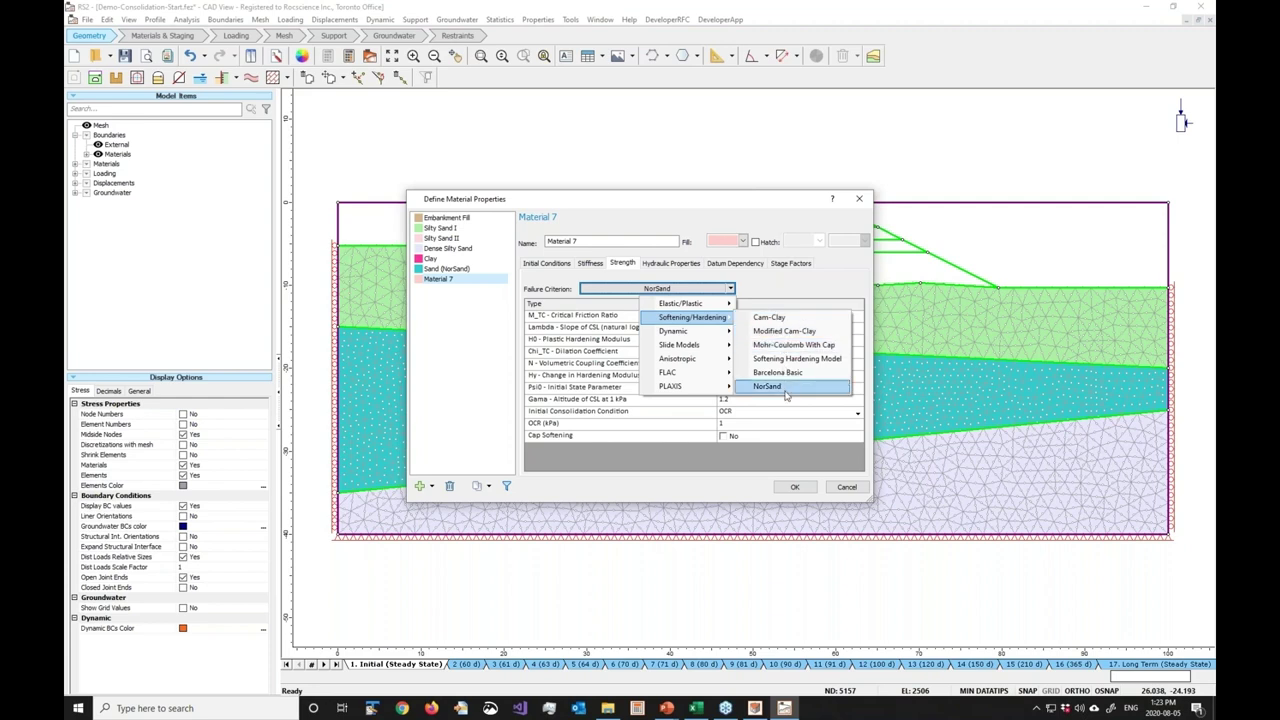
{"action": "left_click", "coordinate": [783, 472]}
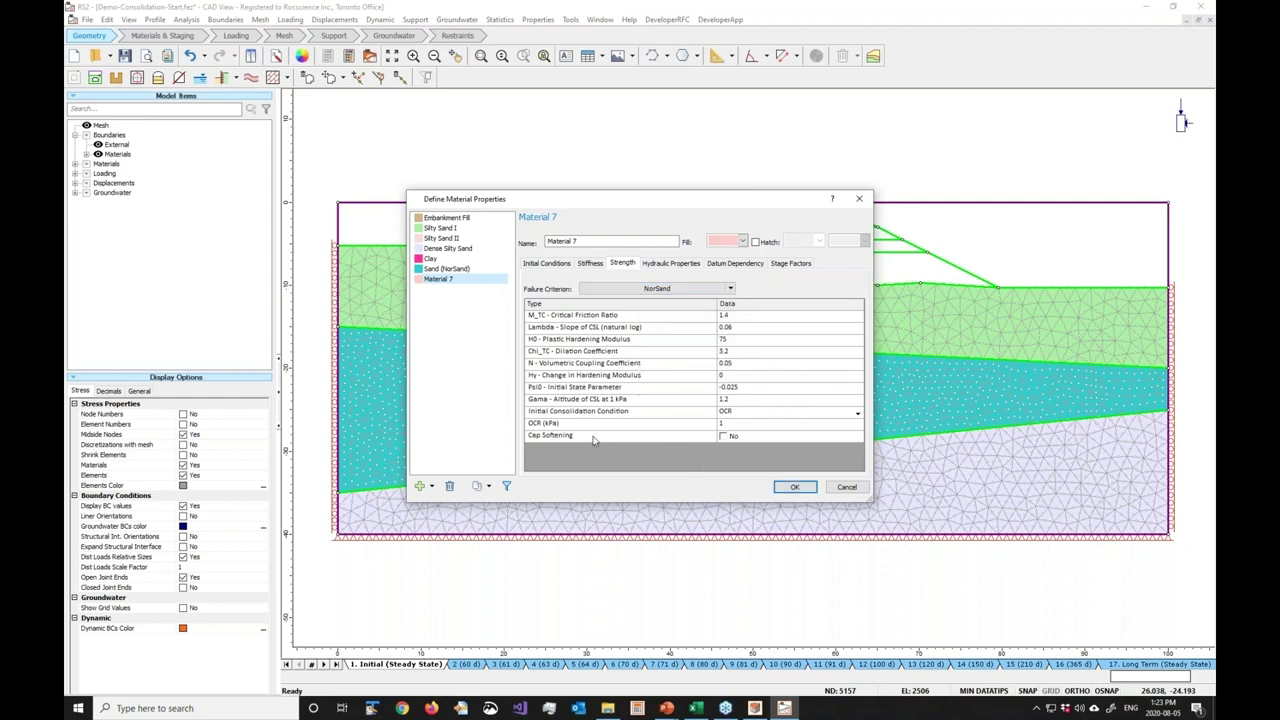
Review the strength and initial conditions of Silty Sand I and the initial conditions of Embankment Fill, then close the material definitions
{"action": "left_click", "coordinate": [438, 231]}
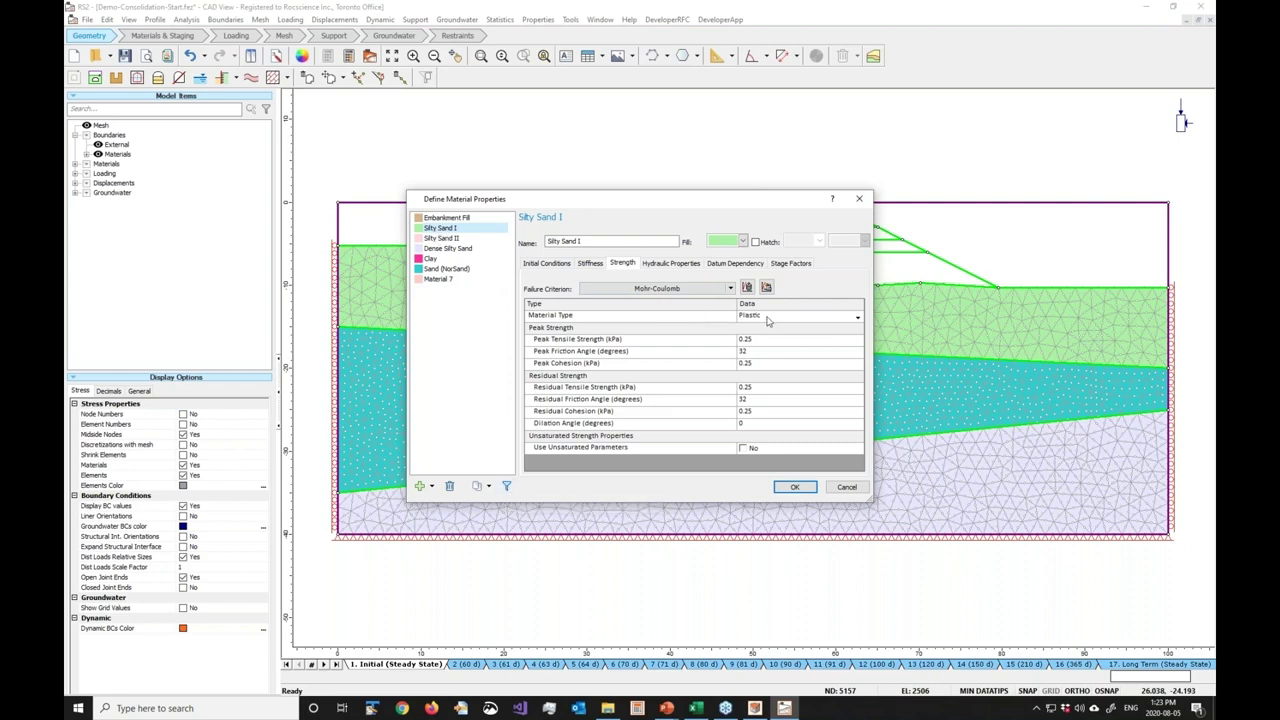
{"action": "left_click", "coordinate": [556, 264]}
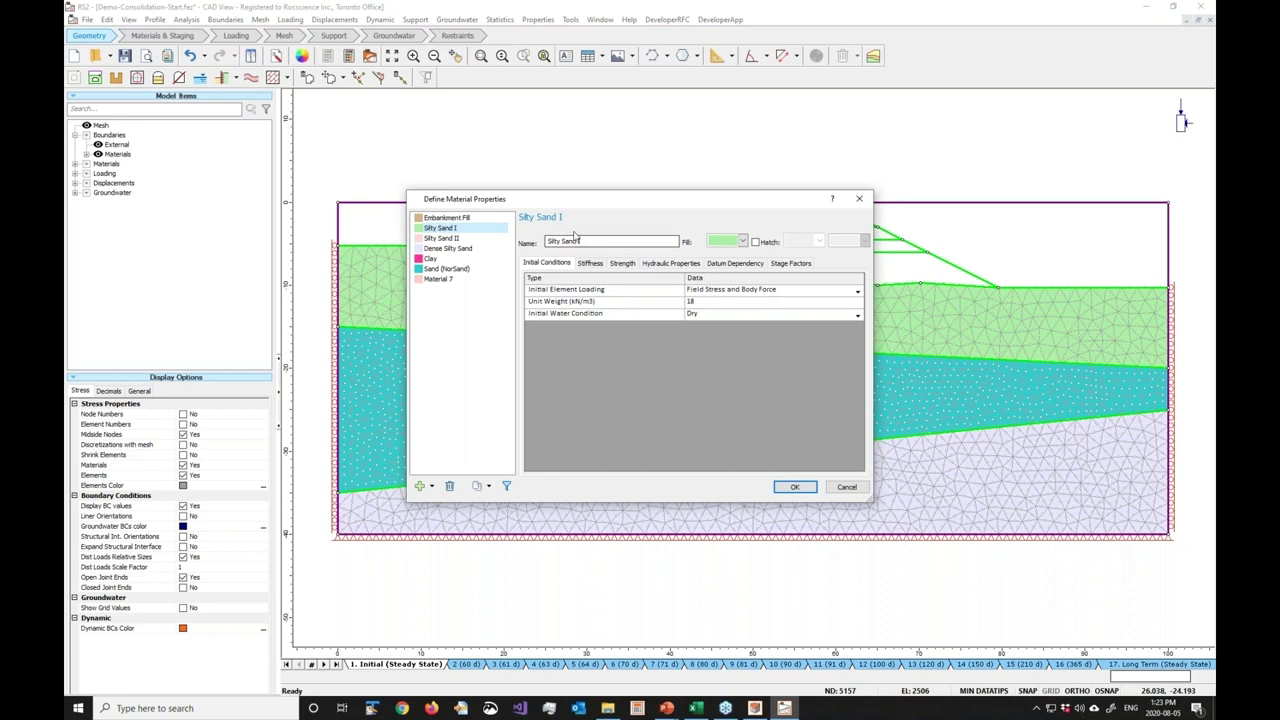
{"action": "left_click", "coordinate": [466, 218]}
{"action": "left_click_drag", "start_coordinate": [568, 207], "coordinate": [488, 276]}
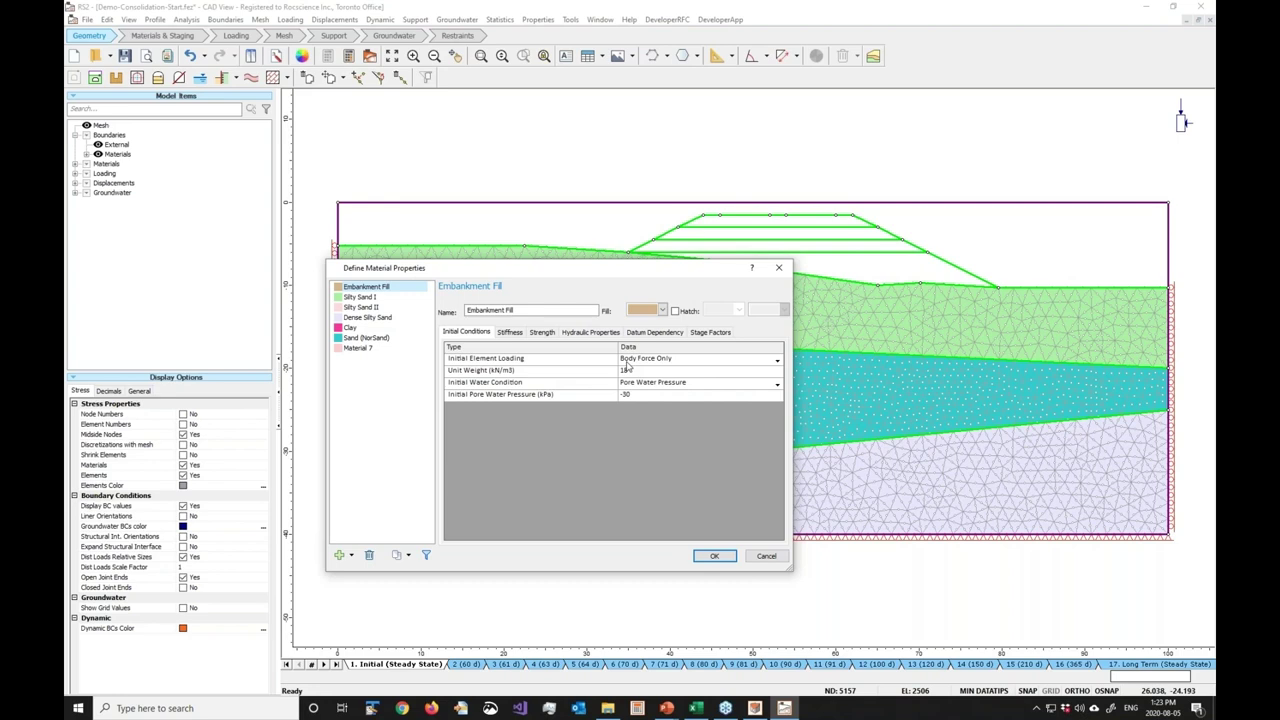
{"action": "left_click", "coordinate": [714, 555]}
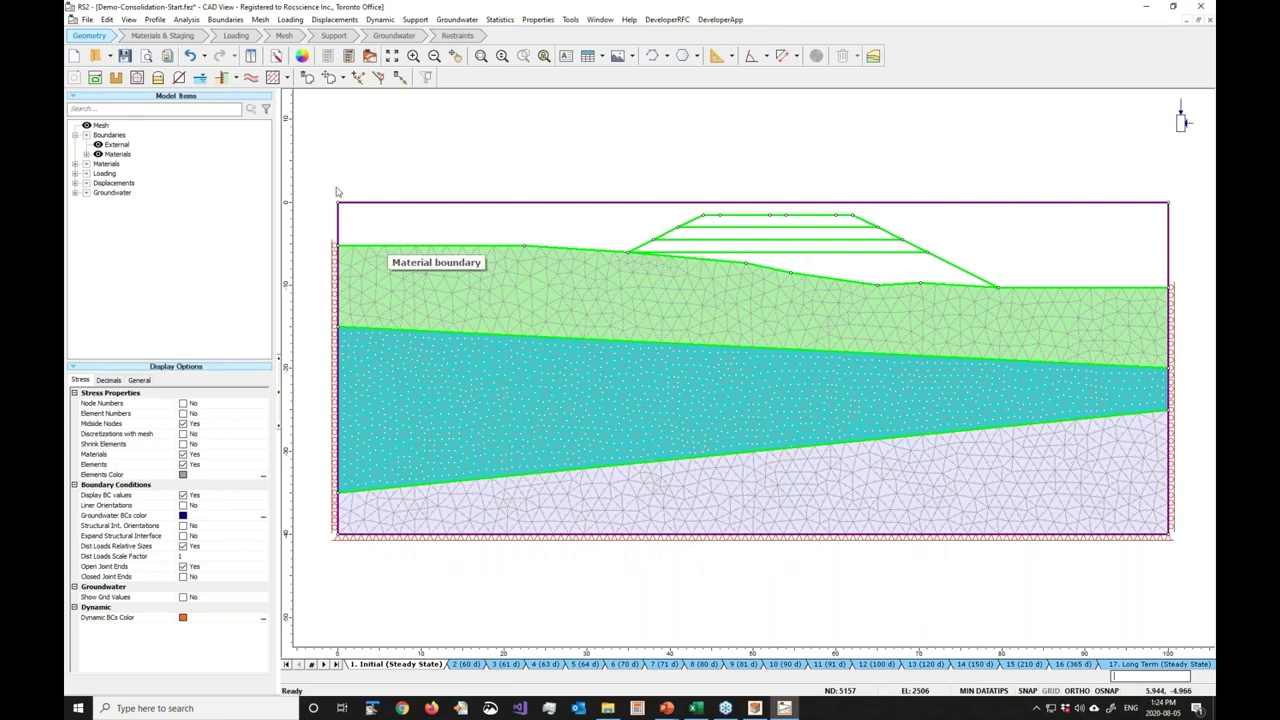
Assign the Embankment Fill material to the lowest embankment layer in stage 3 (61 d)
{"action": "left_click", "coordinate": [190, 41]}
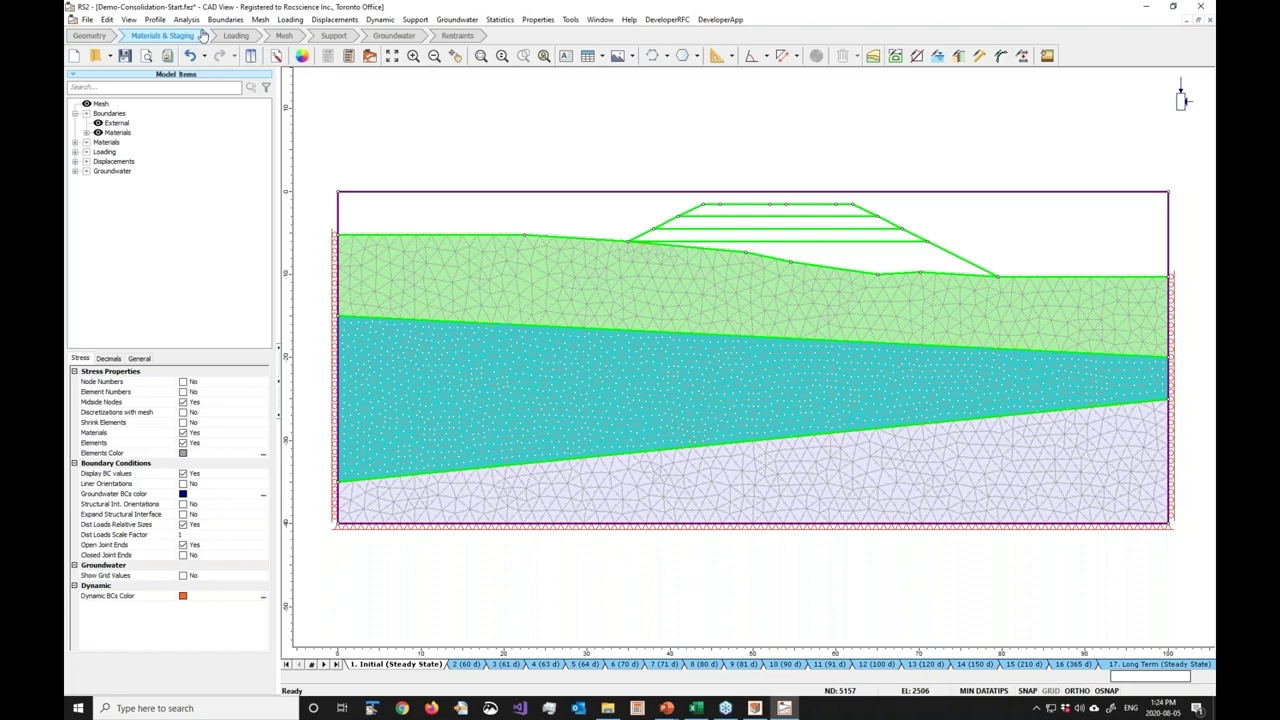
{"action": "left_click", "coordinate": [1047, 57]}
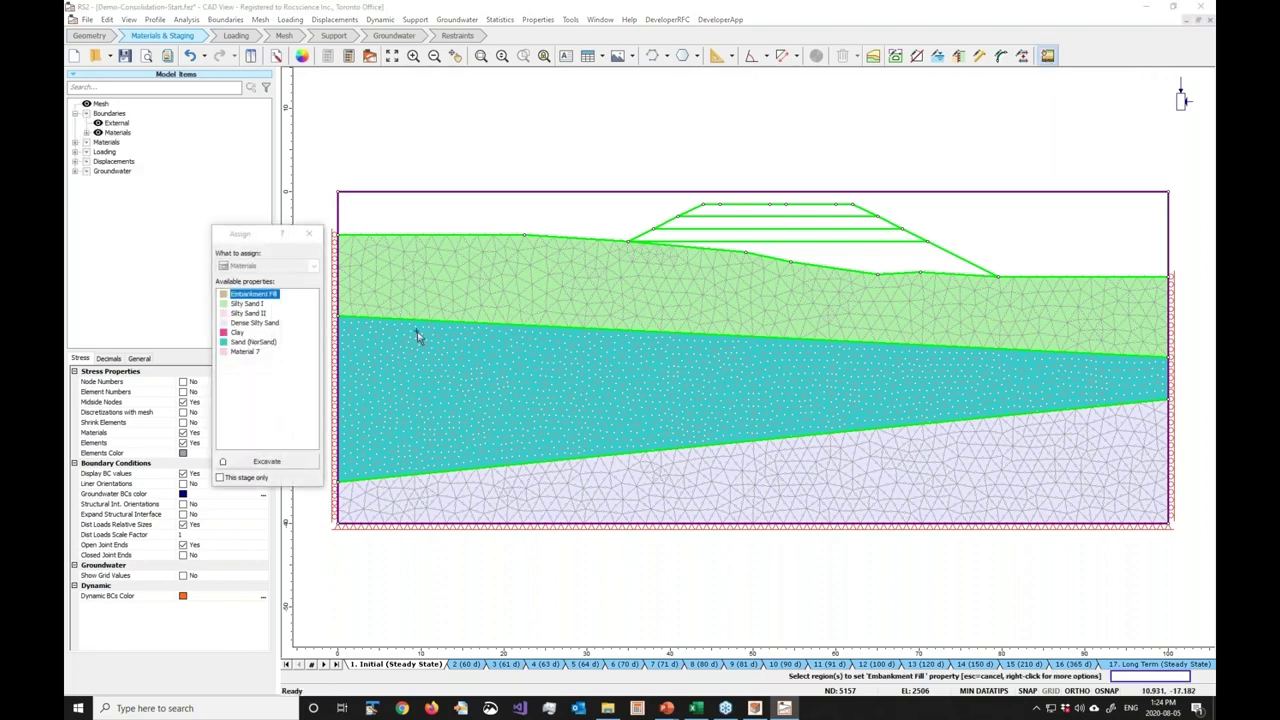
{"action": "mouse_move", "coordinate": [251, 297]}
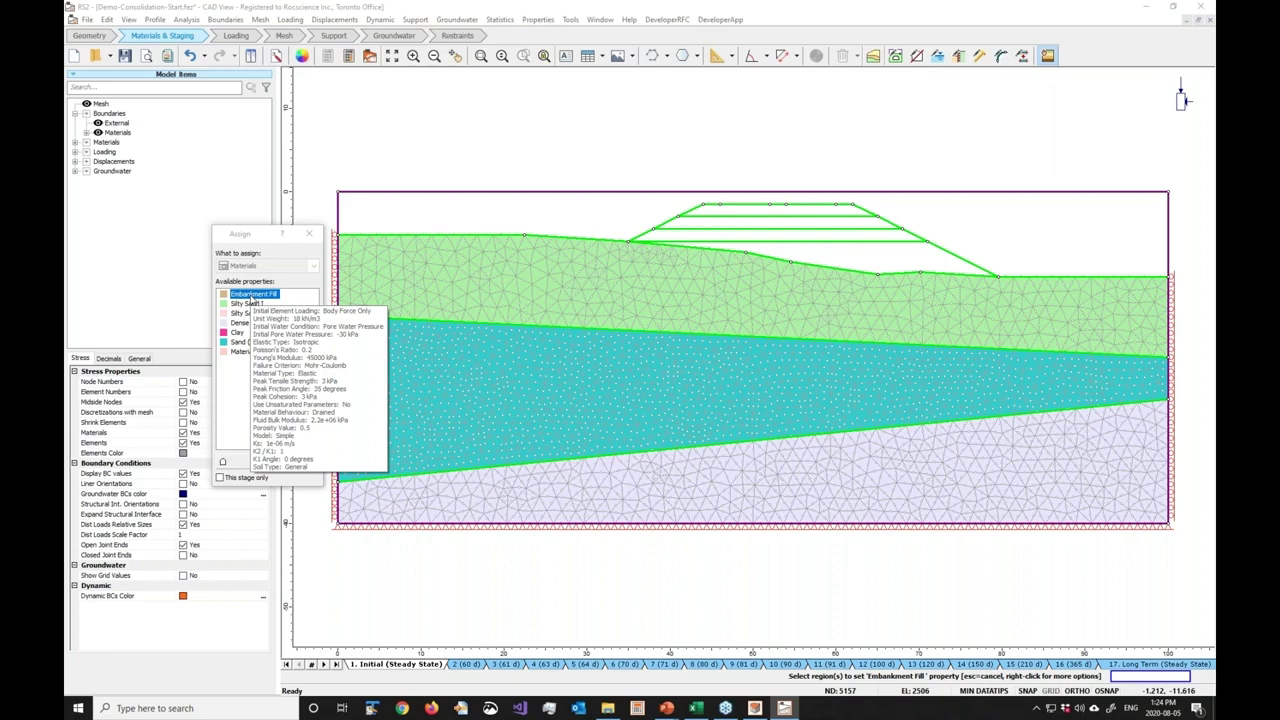
{"action": "left_click", "coordinate": [478, 666]}
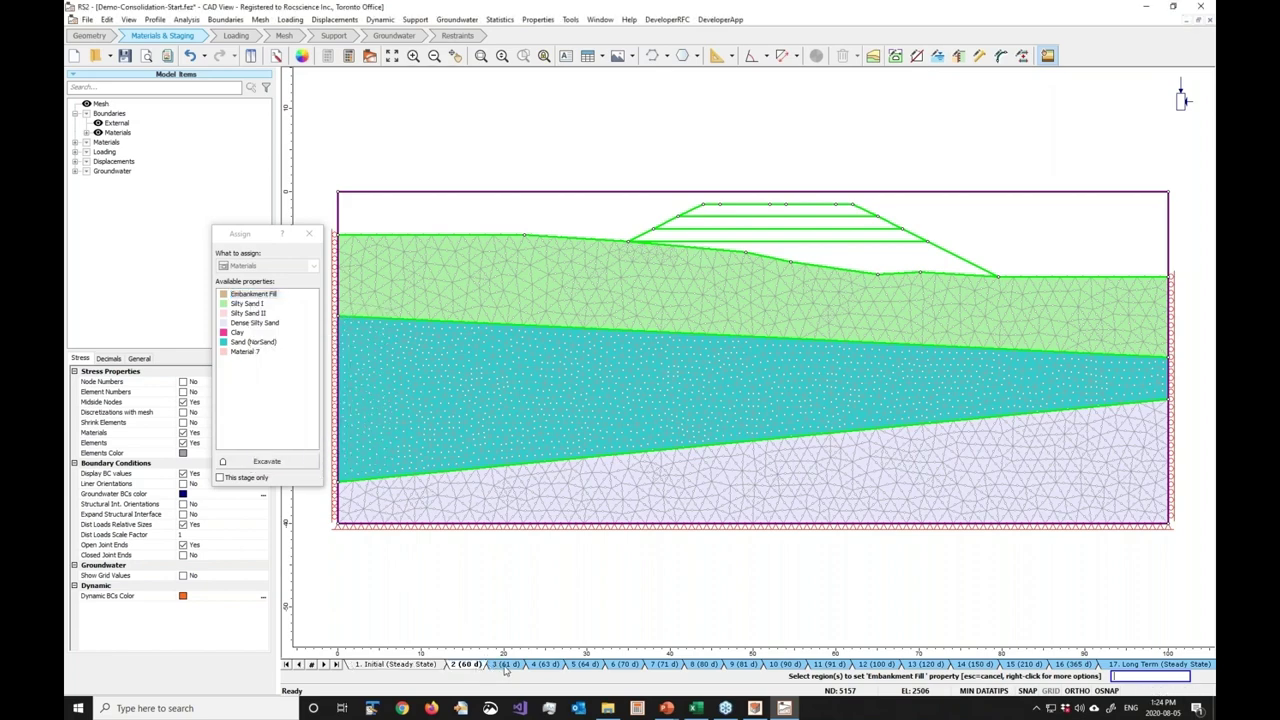
{"action": "left_click", "coordinate": [506, 665]}
{"action": "left_click", "coordinate": [896, 263]}
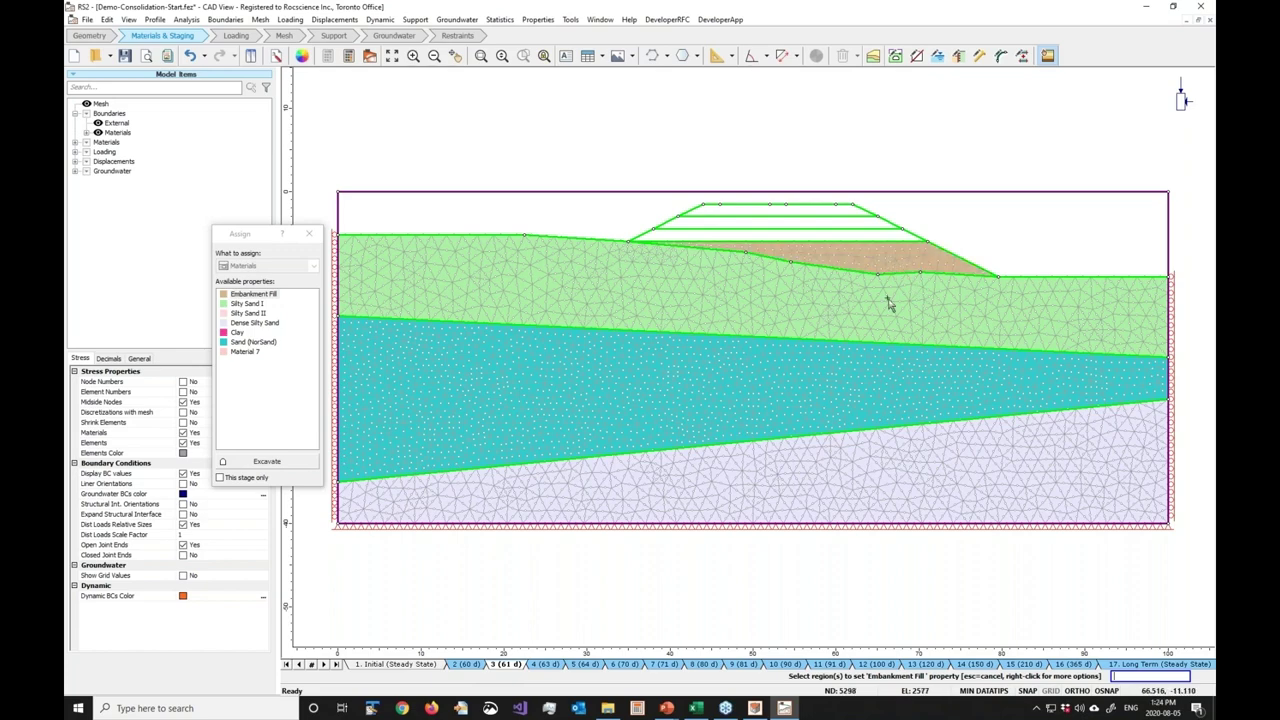
Assign Embankment Fill to the second embankment layer in stage 5 (64 d) and to the third layer in stage 7 (71 d)
{"action": "left_click", "coordinate": [546, 666]}
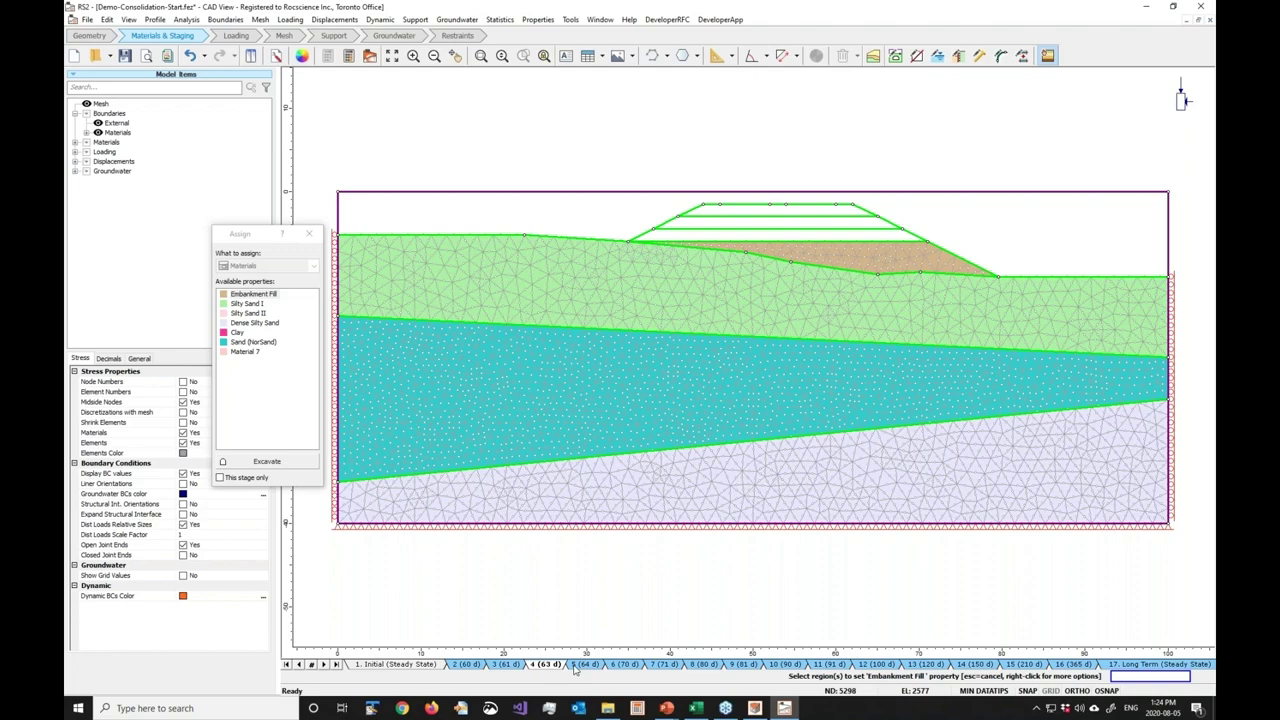
{"action": "left_click", "coordinate": [585, 666]}
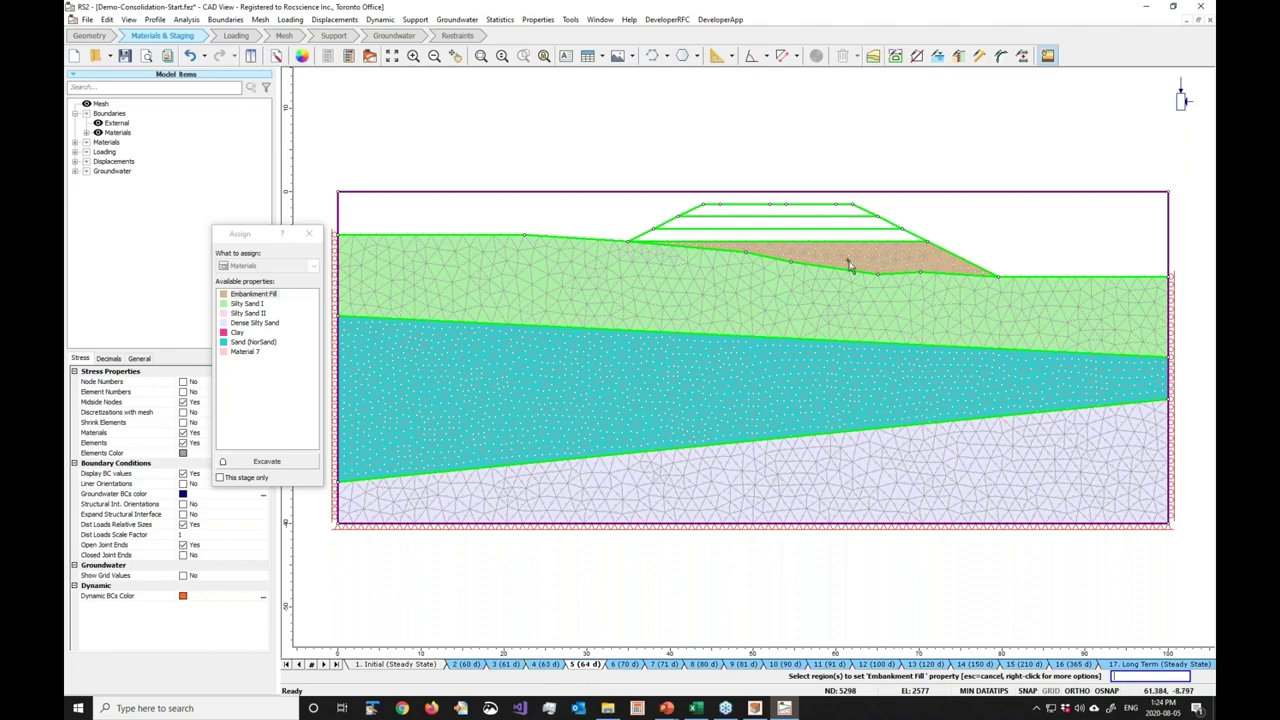
{"action": "left_click", "coordinate": [800, 232]}
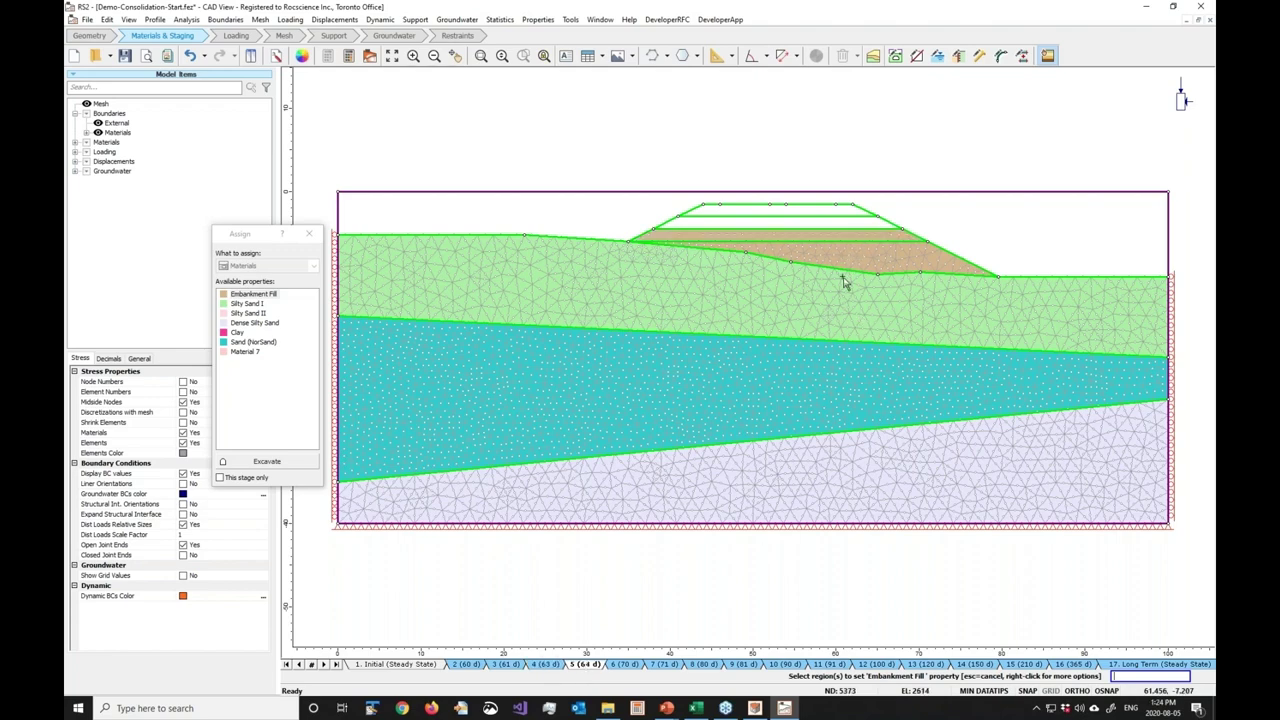
{"action": "left_click", "coordinate": [627, 665]}
{"action": "left_click", "coordinate": [665, 665]}
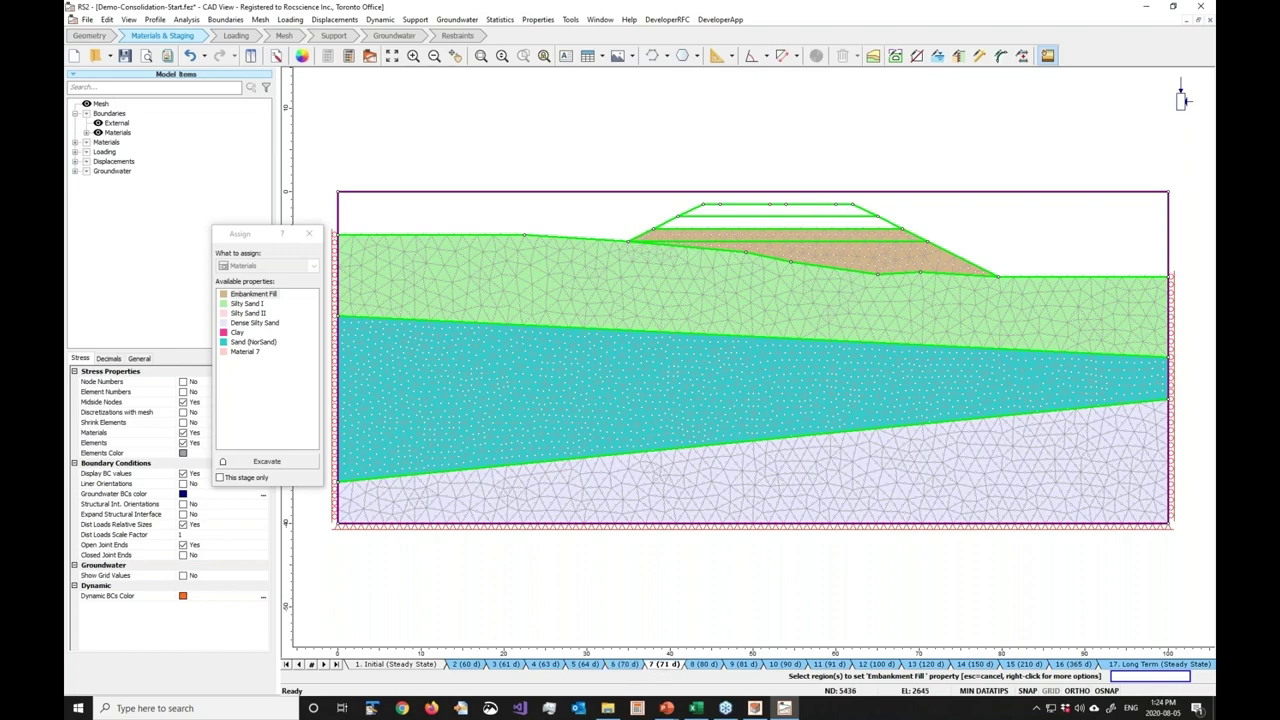
{"action": "left_click", "coordinate": [838, 222]}
Assign Embankment Fill to the uppermost embankment layer in stage 9 (81 d) and finish the material assignment
{"action": "left_click", "coordinate": [748, 664]}
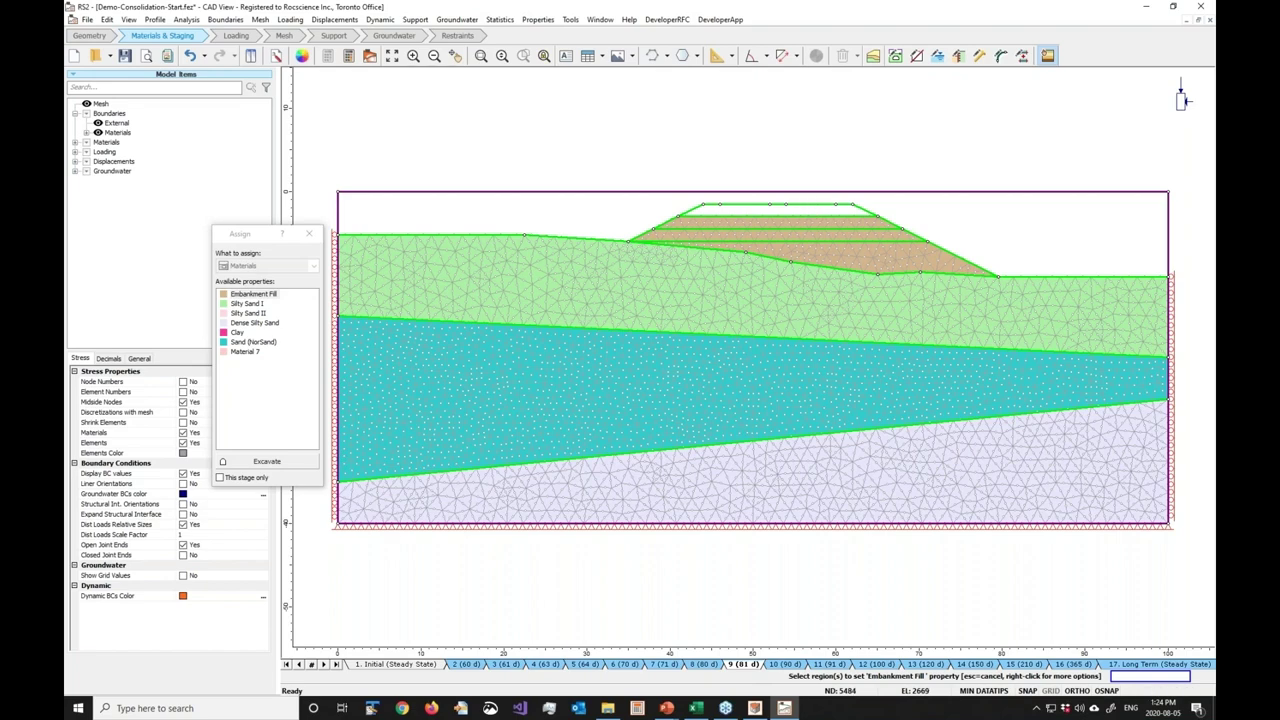
{"action": "left_click", "coordinate": [815, 211]}
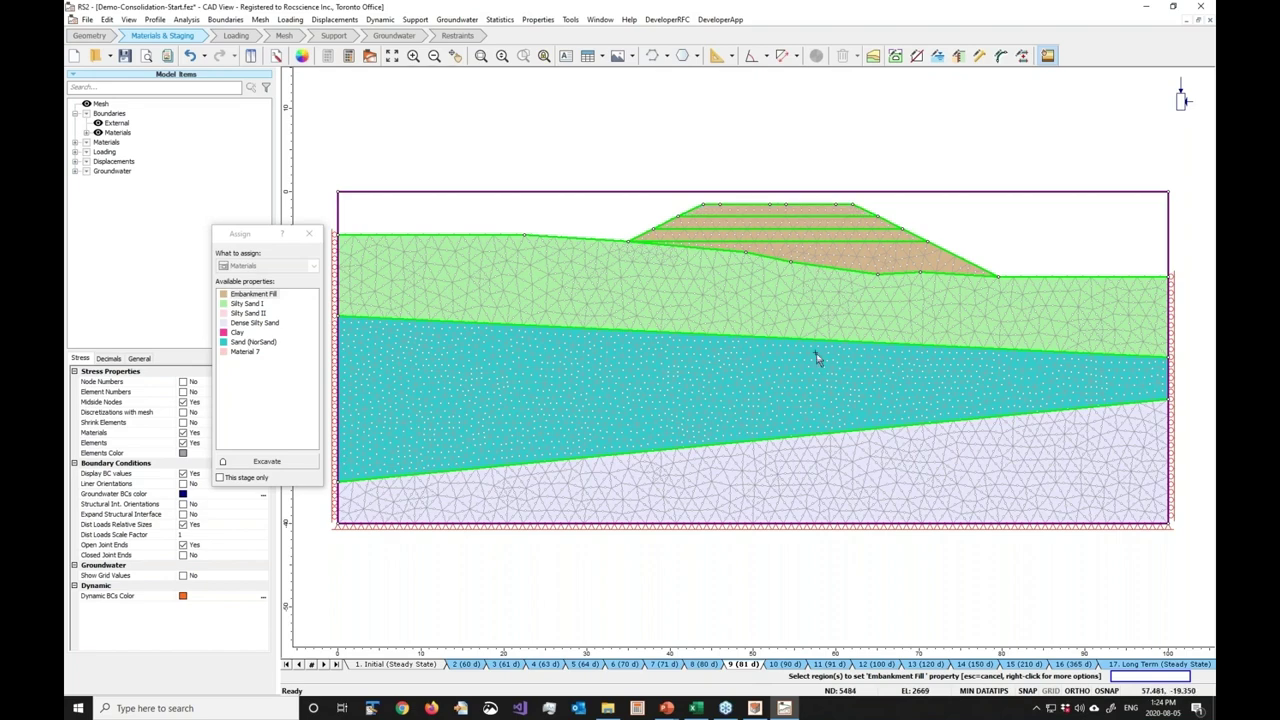
{"action": "left_click", "coordinate": [309, 233]}
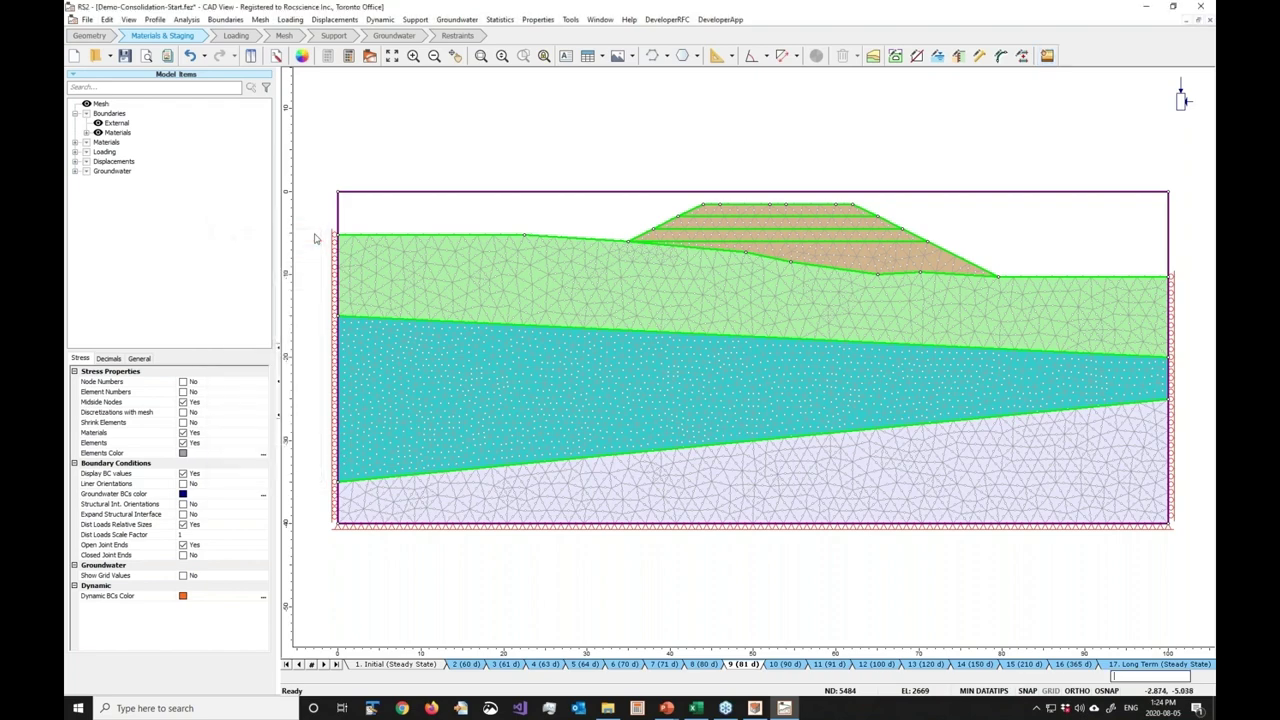
Step through the stages from the initial one to stage 9 to check the embankment construction sequence
{"action": "left_click", "coordinate": [287, 665]}
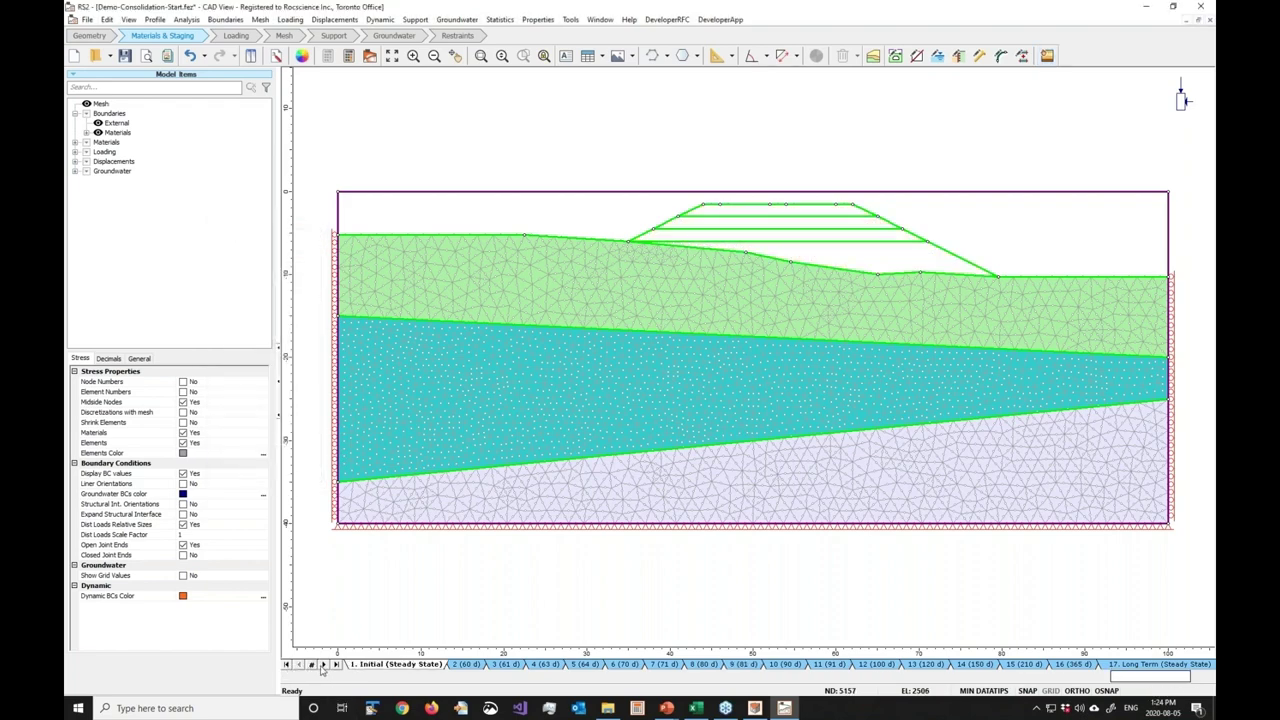
{"action": "left_click", "coordinate": [323, 665]}
{"action": "left_click", "coordinate": [323, 665]}
{"action": "left_click", "coordinate": [323, 665]}
{"action": "left_click", "coordinate": [323, 665]}
{"action": "left_click", "coordinate": [323, 665]}
{"action": "left_click", "coordinate": [323, 665]}
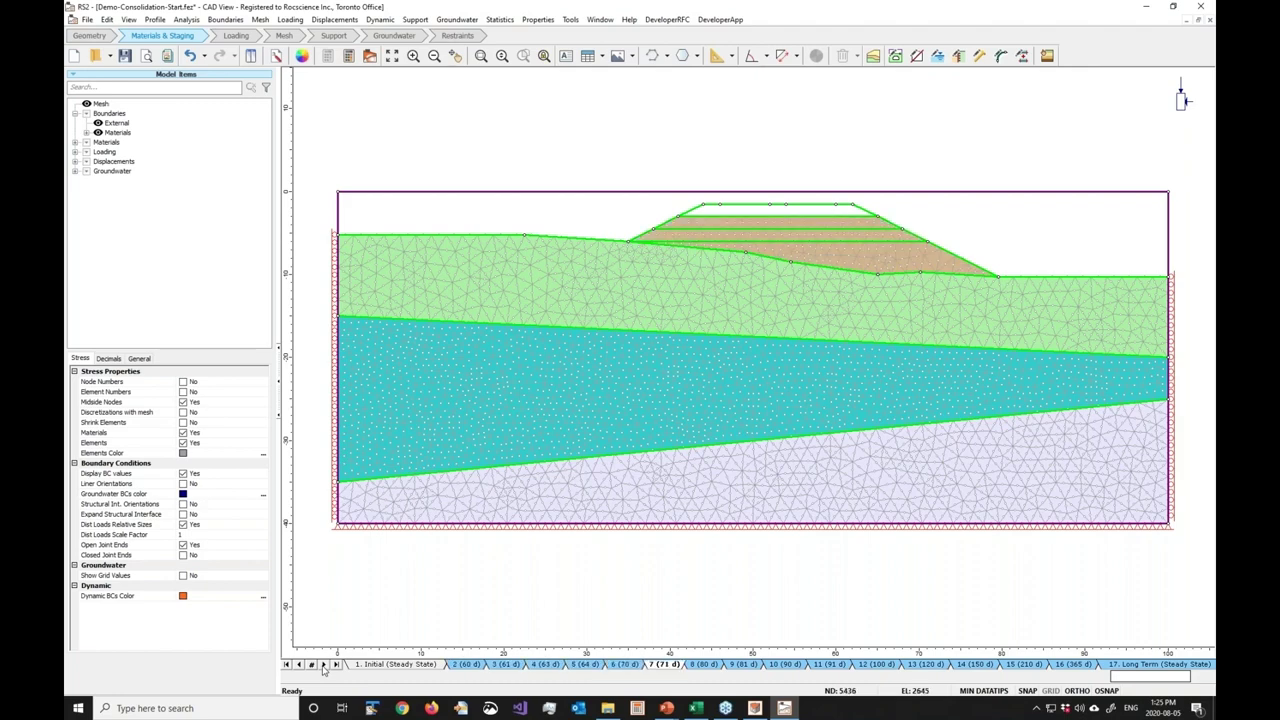
{"action": "left_click", "coordinate": [323, 665]}
{"action": "left_click", "coordinate": [323, 665]}
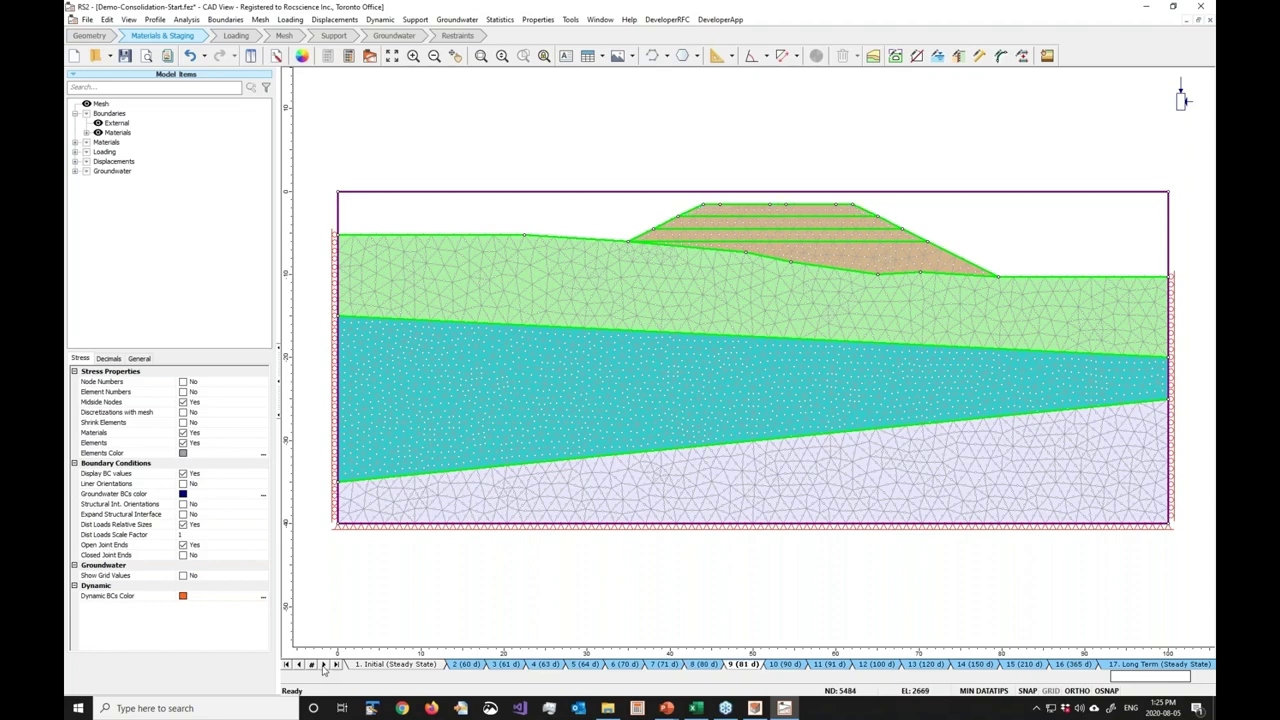
In stage 11 (91 d), define a distributed load normal to the boundary with magnitude 10 kN/m2, make it staged and open its stage factors
{"action": "left_click", "coordinate": [836, 665]}
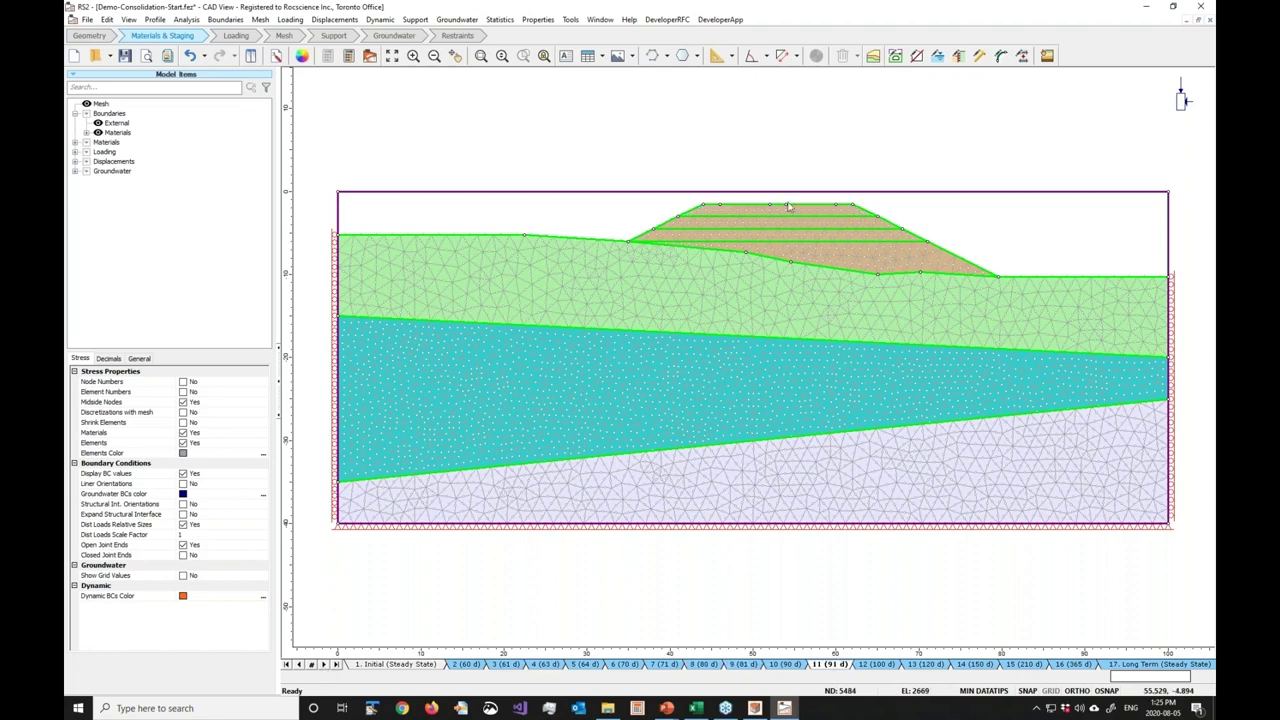
{"action": "left_click", "coordinate": [232, 38]}
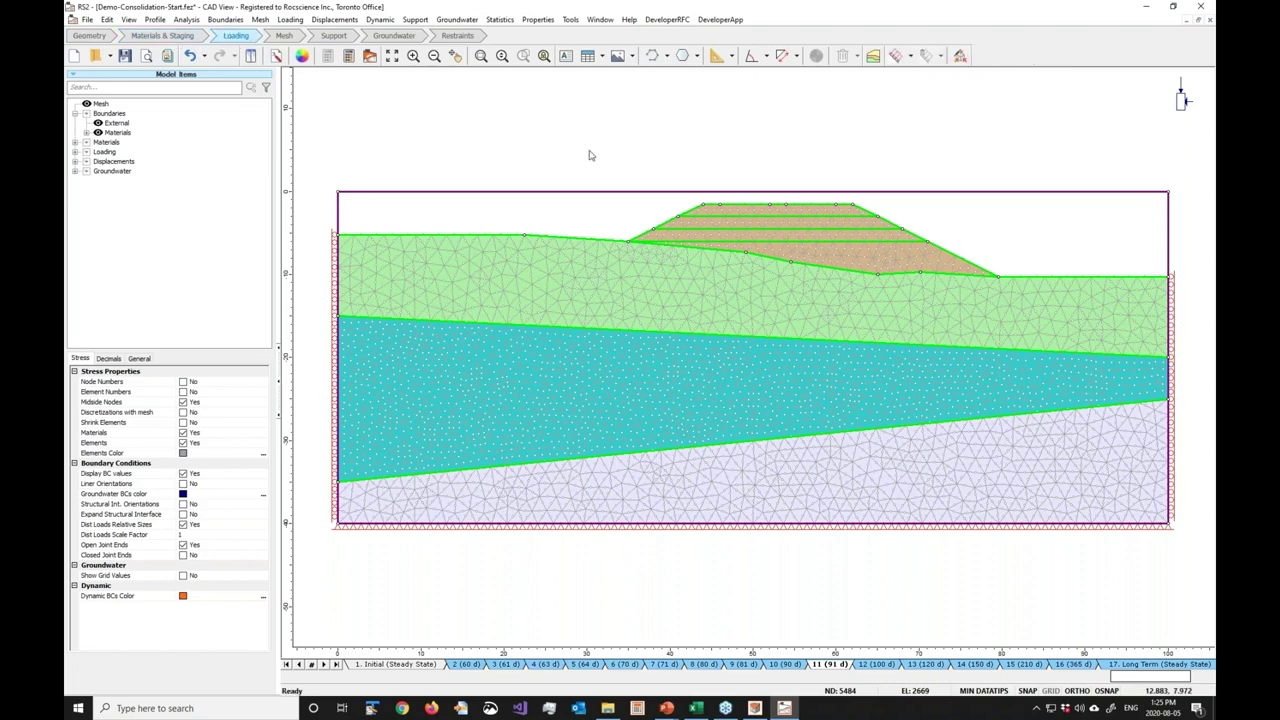
{"action": "left_click", "coordinate": [897, 57]}
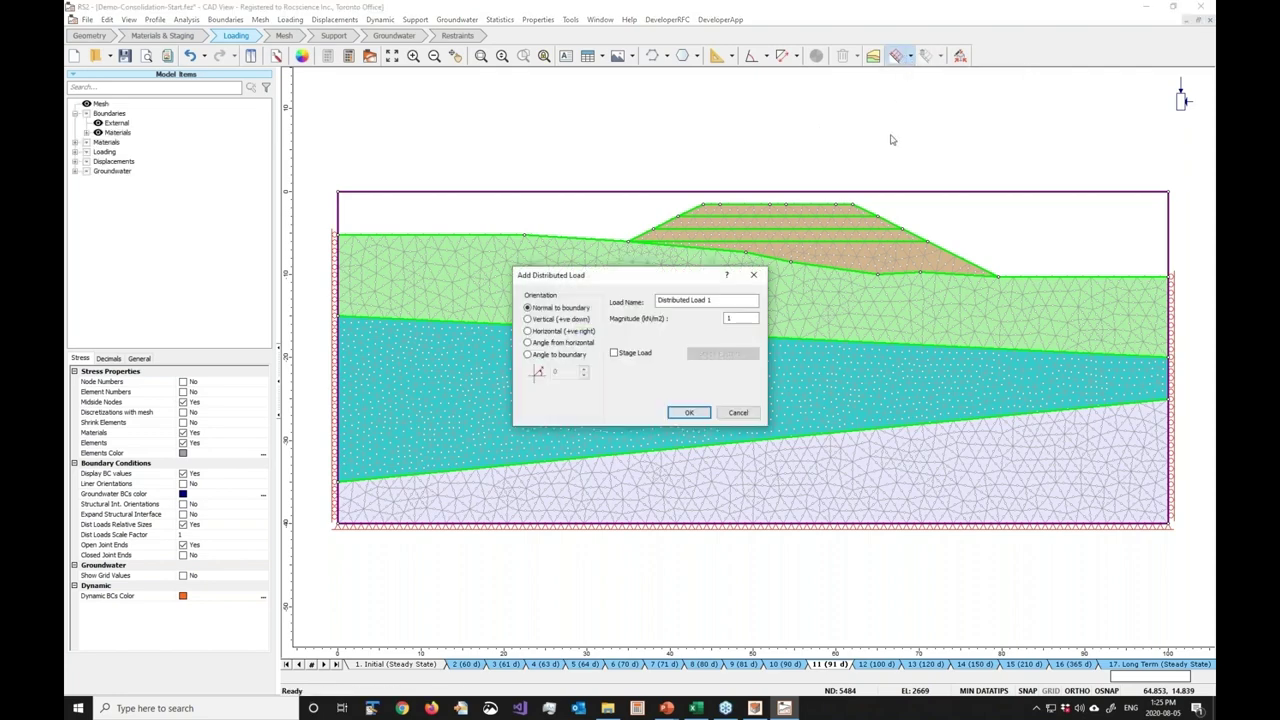
{"action": "left_click", "coordinate": [740, 318]}
{"action": "type", "text": "0"}
{"action": "left_click", "coordinate": [636, 355]}
{"action": "left_click", "coordinate": [745, 356]}
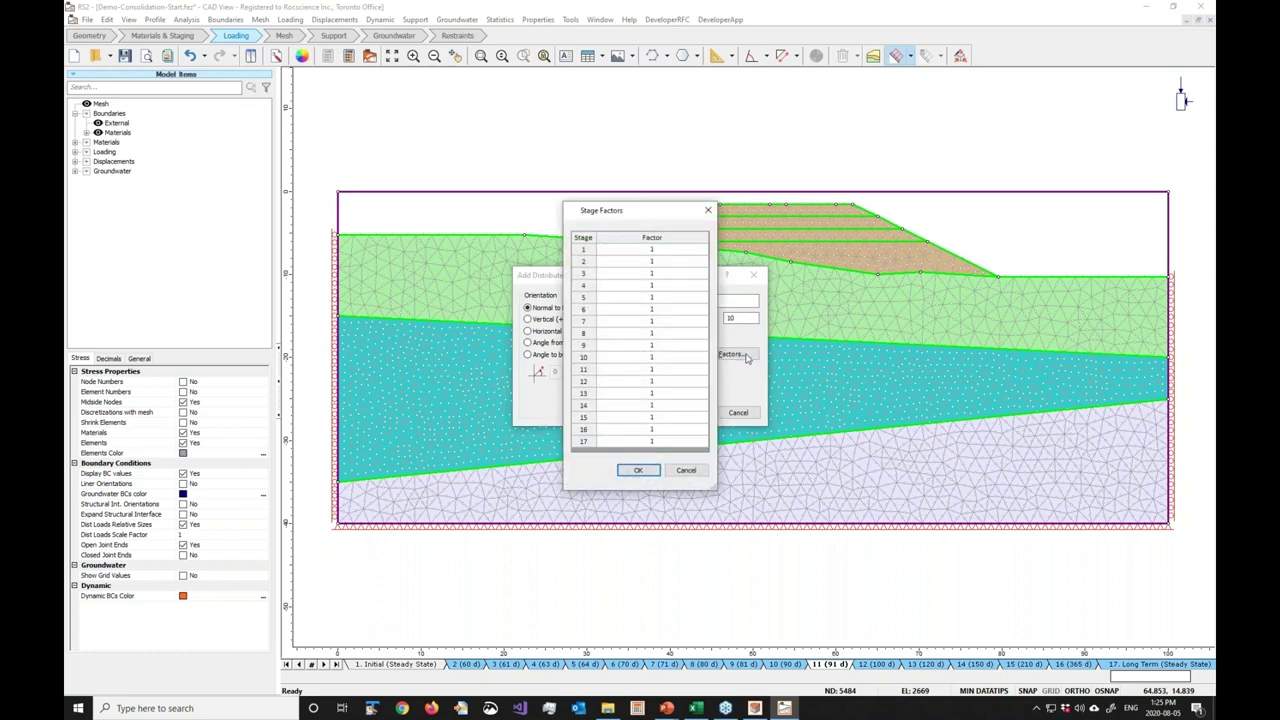
Set the distributed load's factor to 0 for stages 1 to 10 and accept the stage factors
{"action": "left_click", "coordinate": [659, 250]}
{"action": "type", "text": "0"}
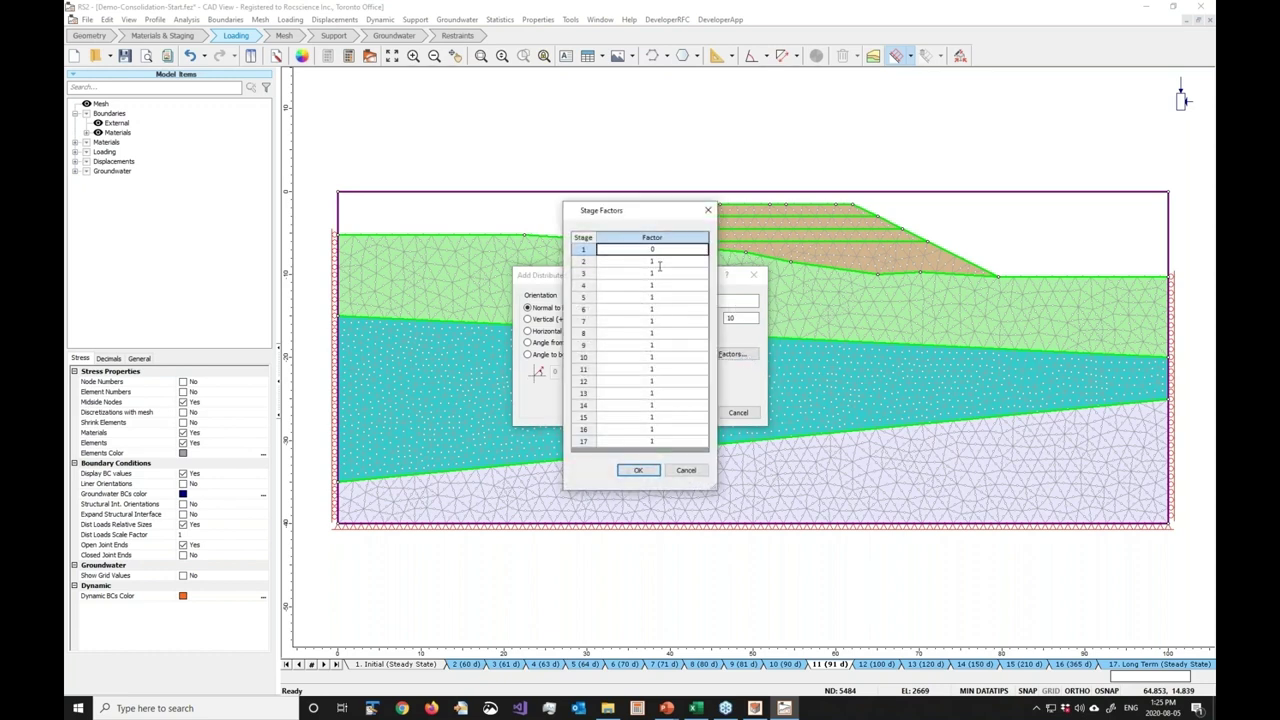
{"action": "key", "text": "Return"}
{"action": "type", "text": "0"}
{"action": "key", "text": "Return"}
{"action": "type", "text": "0"}
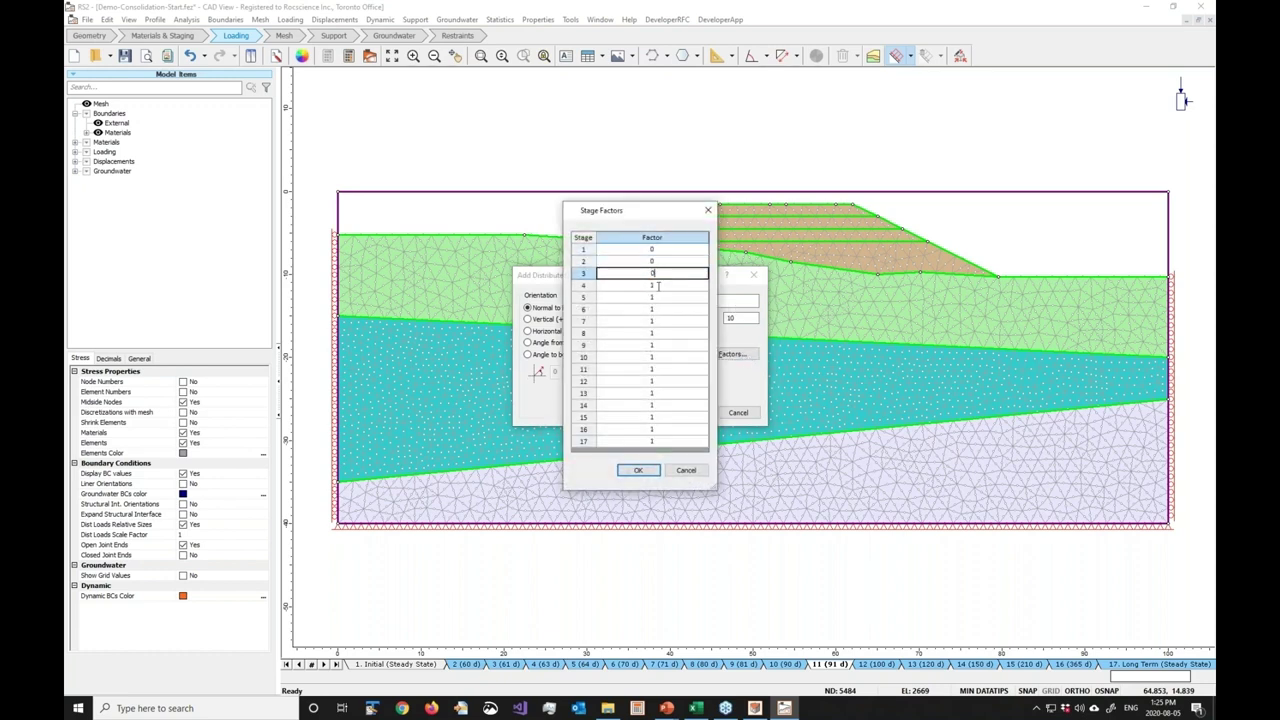
{"action": "key", "text": "Return"}
{"action": "type", "text": "0"}
{"action": "key", "text": "Return"}
{"action": "type", "text": "0"}
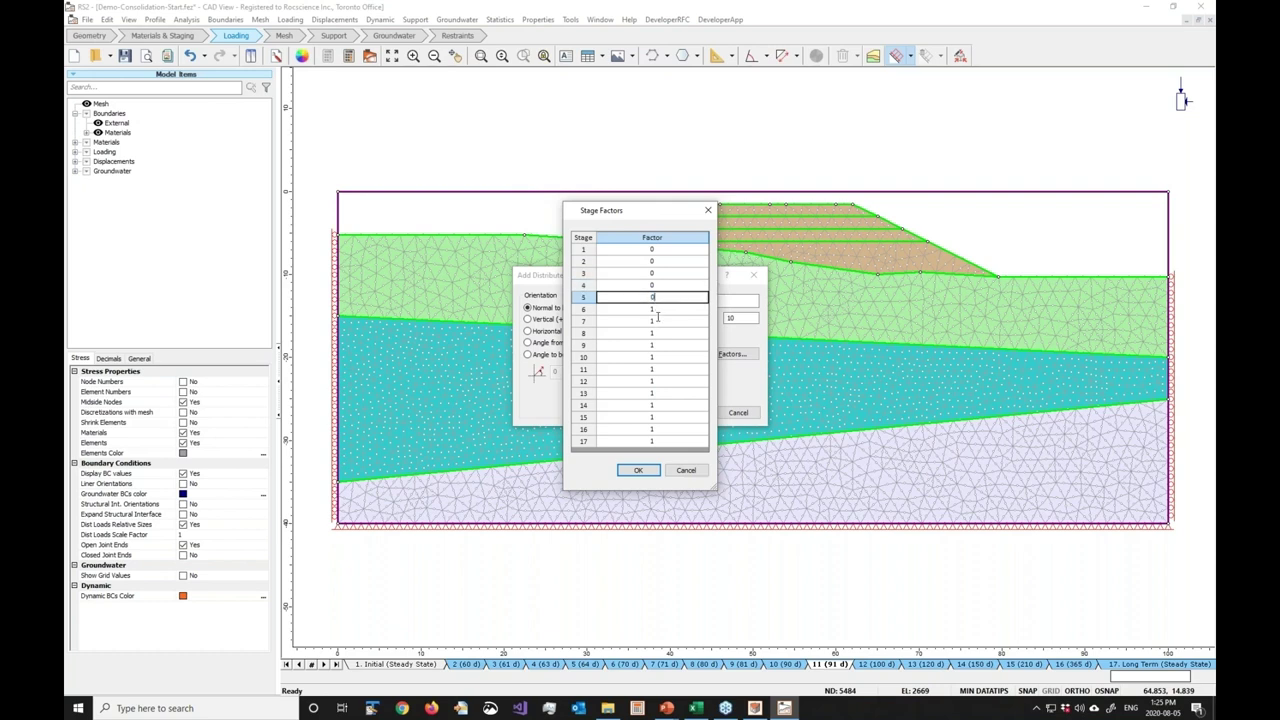
{"action": "key", "text": "Return"}
{"action": "key", "text": "Return"}
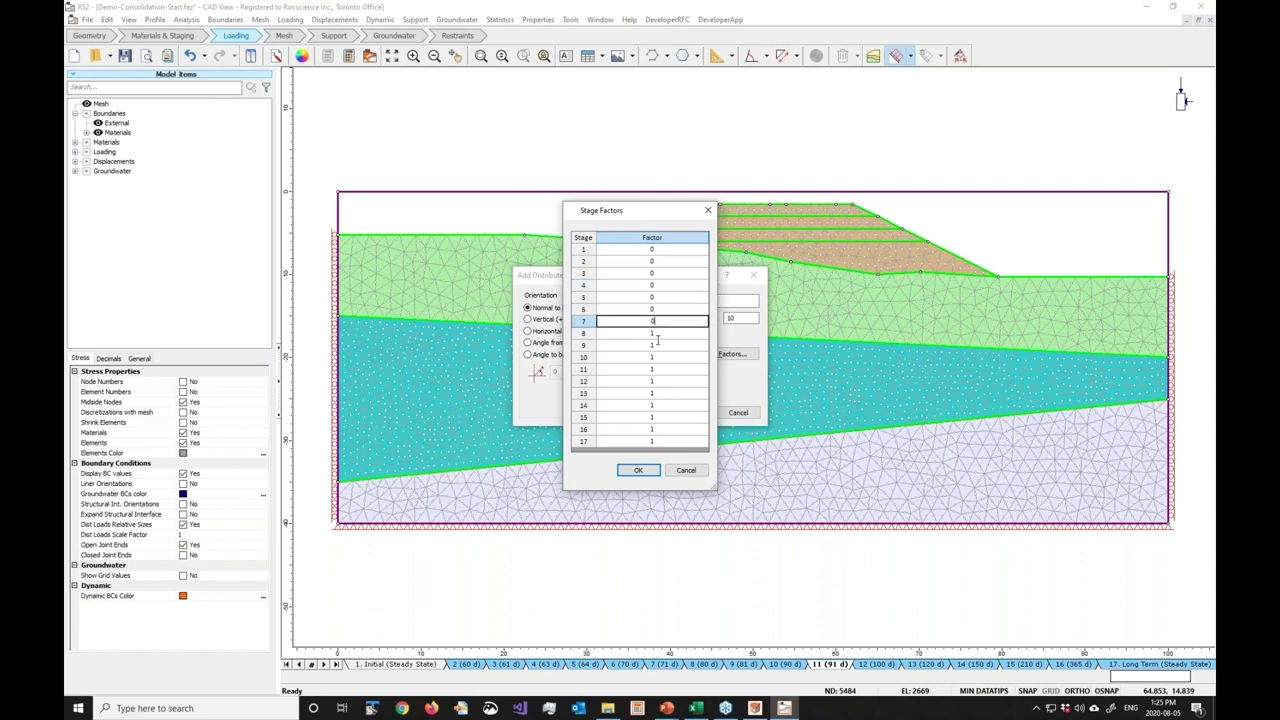
{"action": "key", "text": "Return"}
{"action": "type", "text": "0"}
{"action": "key", "text": "Return"}
{"action": "type", "text": "0"}
{"action": "key", "text": "Return"}
{"action": "type", "text": "0"}
{"action": "left_click", "coordinate": [637, 472]}
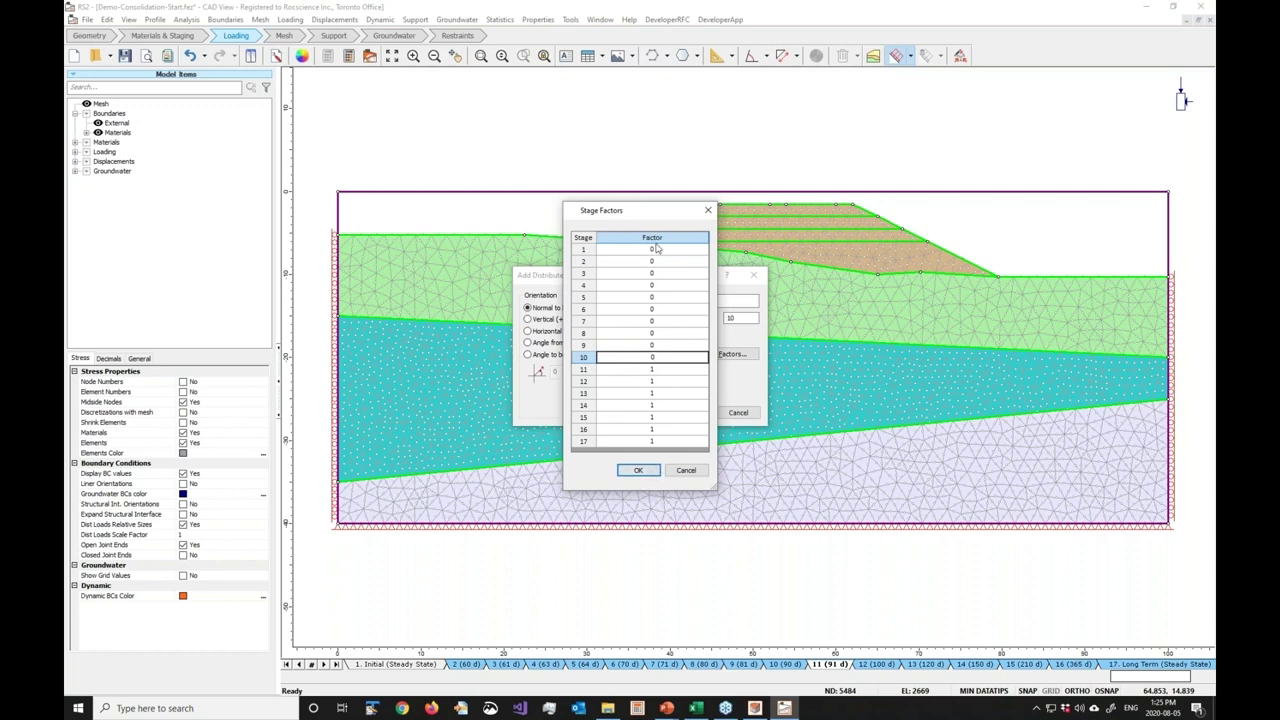
{"action": "left_click", "coordinate": [645, 471]}
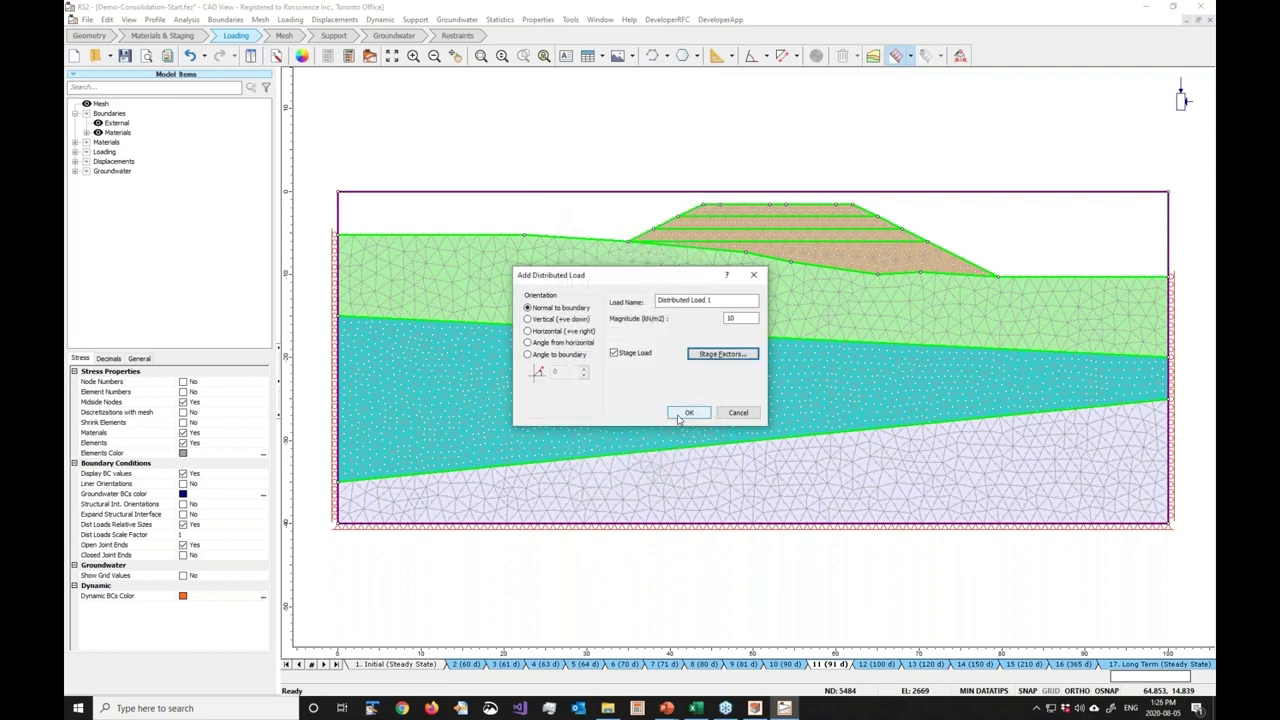
Accept the first distributed load and apply it on the embankment crest between about x = 46 and x = 52
{"action": "left_click", "coordinate": [684, 414]}
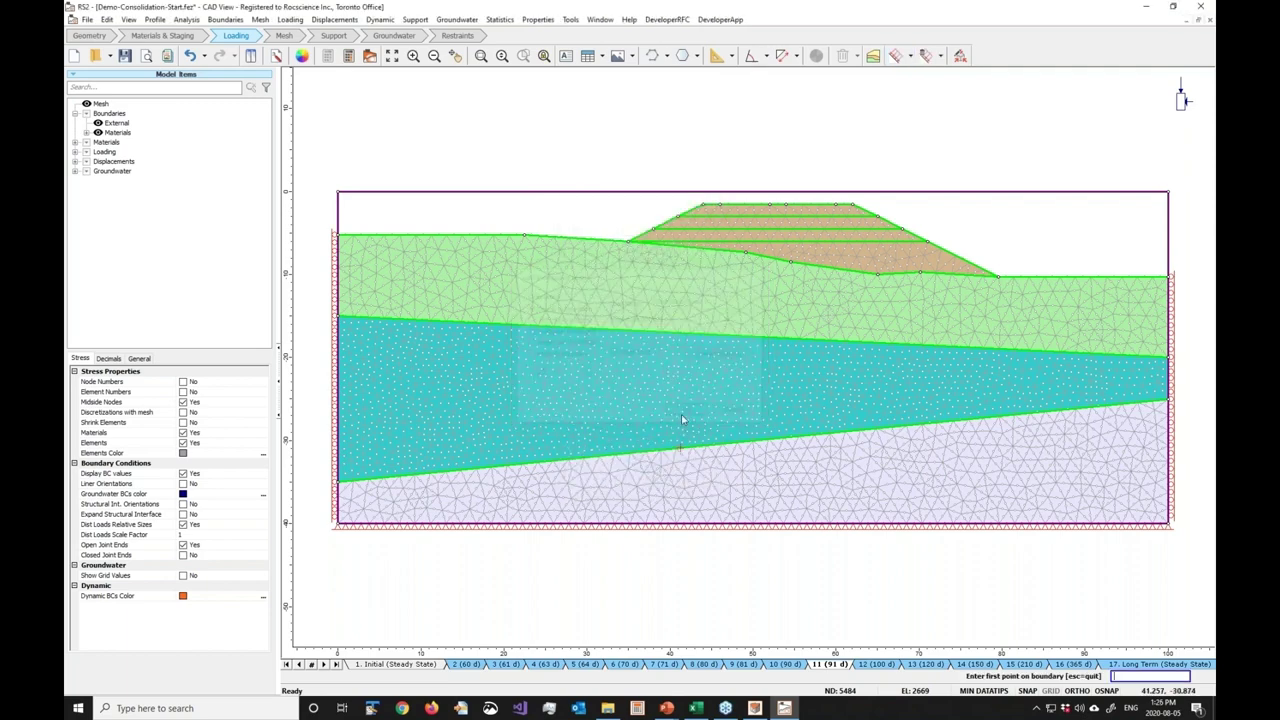
{"action": "left_click", "coordinate": [719, 208]}
{"action": "left_click", "coordinate": [770, 205]}
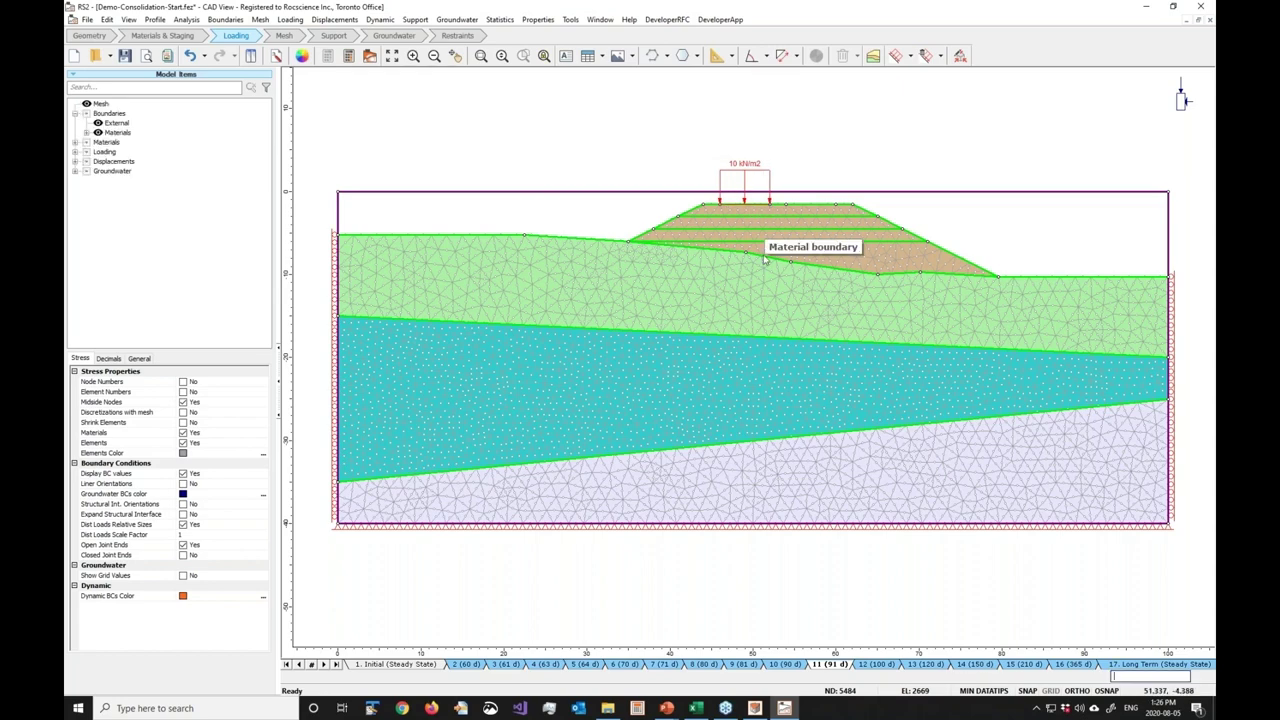
Add a second staged 10 kN/m2 normal load with the same stage factors on the crest from about x = 54 to x = 60
{"action": "left_click", "coordinate": [897, 57]}
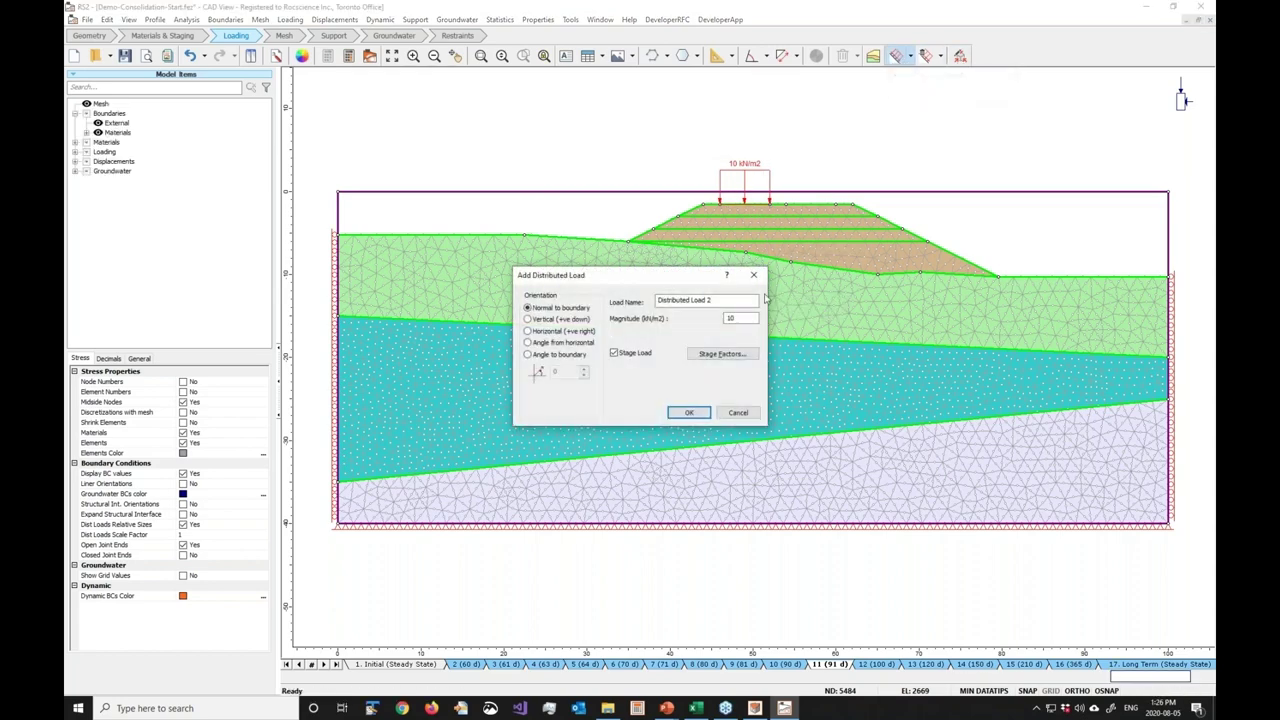
{"action": "left_click", "coordinate": [721, 354]}
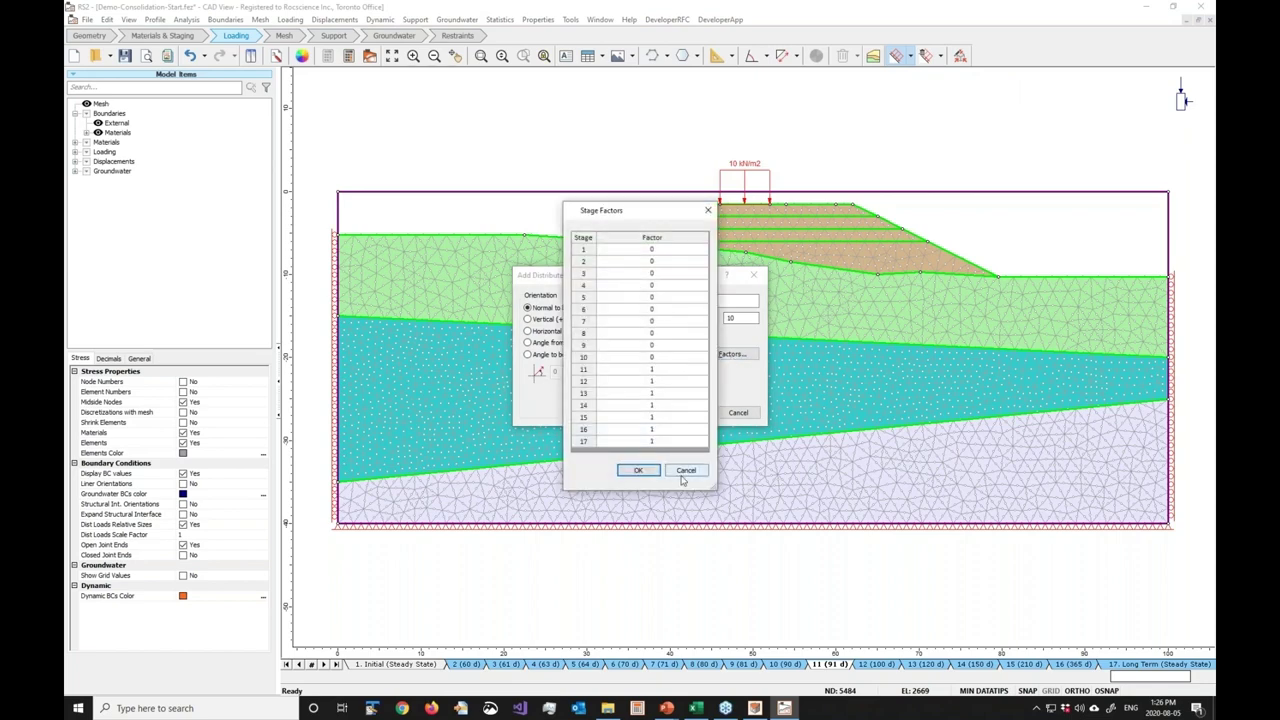
{"action": "left_click", "coordinate": [686, 471]}
{"action": "left_click", "coordinate": [689, 413]}
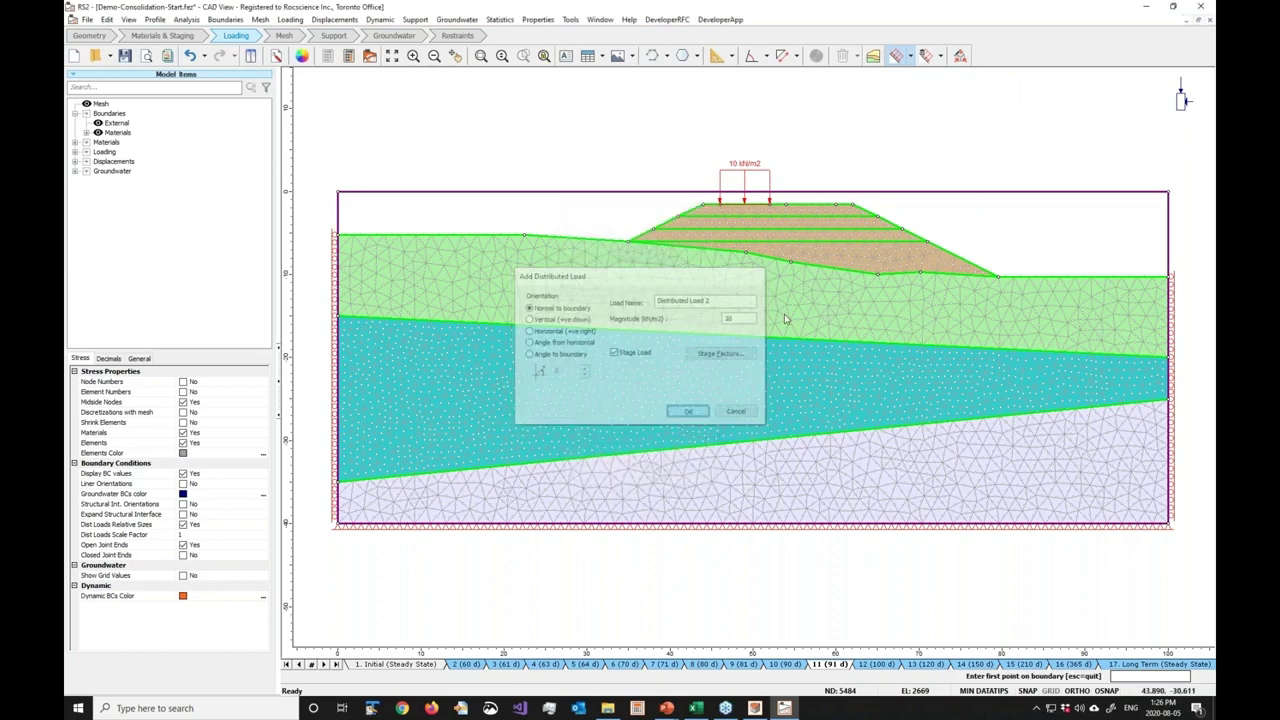
{"action": "left_click", "coordinate": [786, 205]}
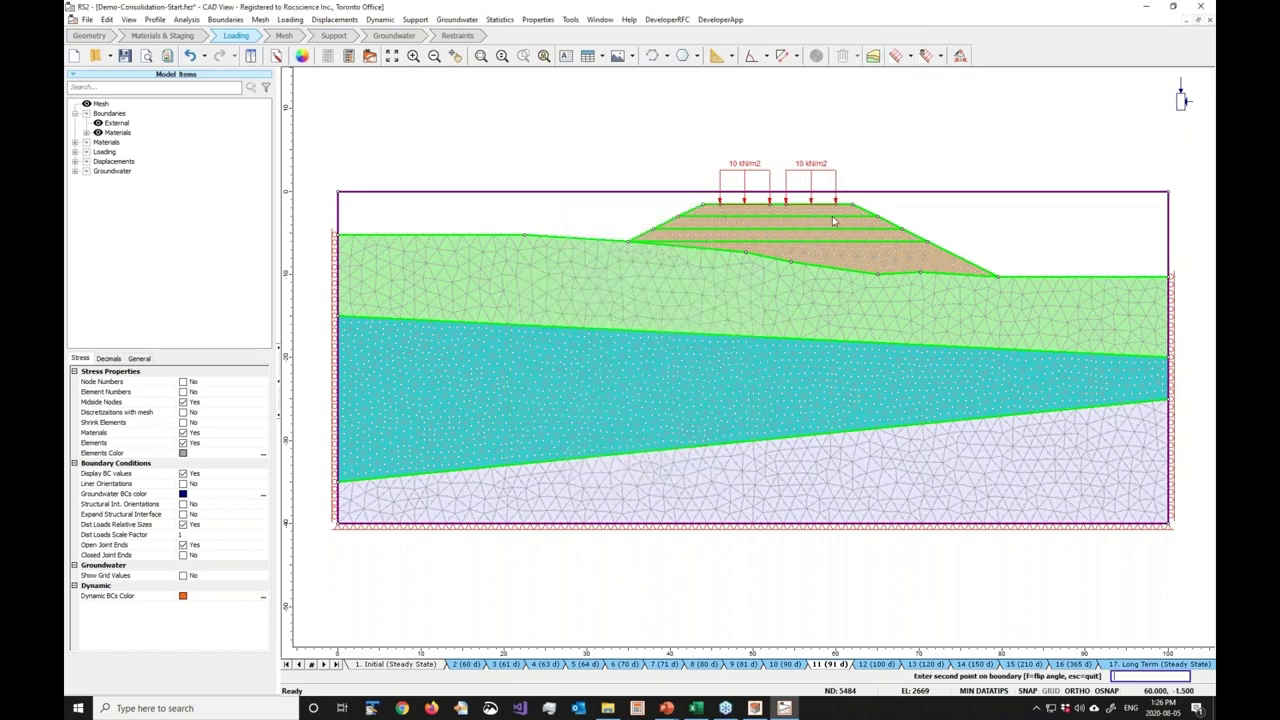
{"action": "left_click", "coordinate": [836, 205]}
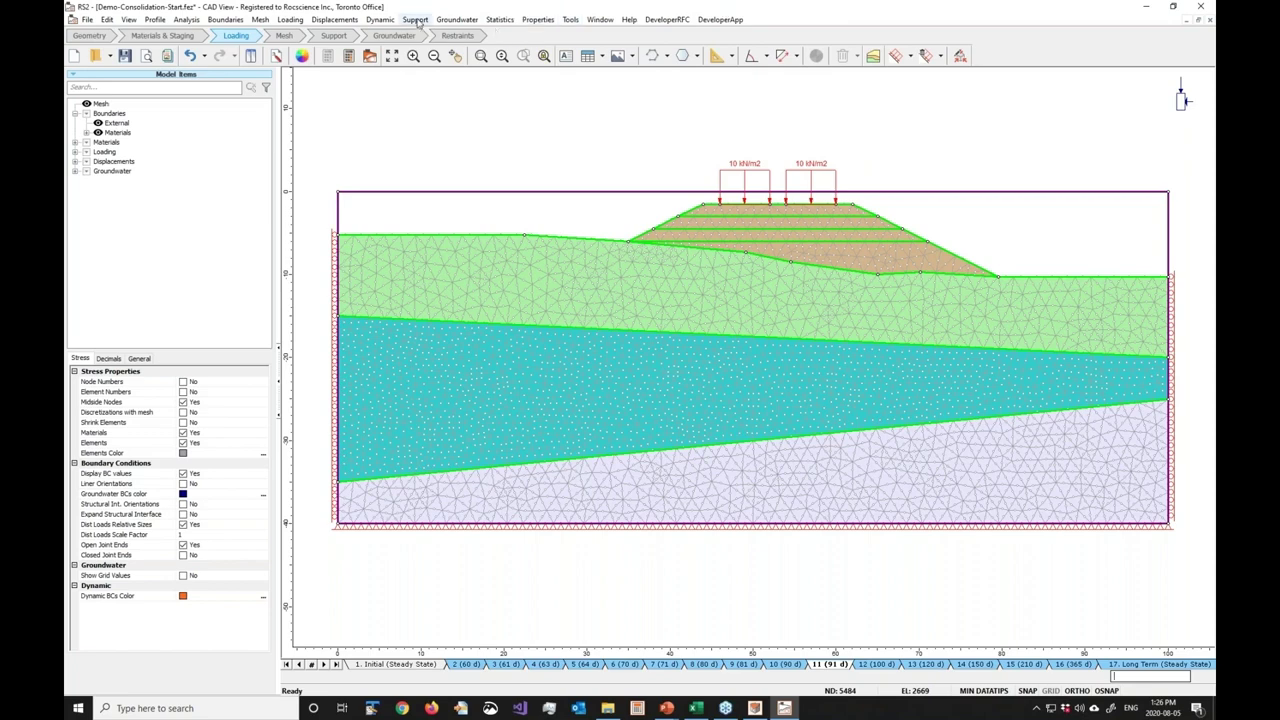
Review the gravity field stress properties, including the effective stress ratios, and accept them
{"action": "left_click", "coordinate": [290, 20]}
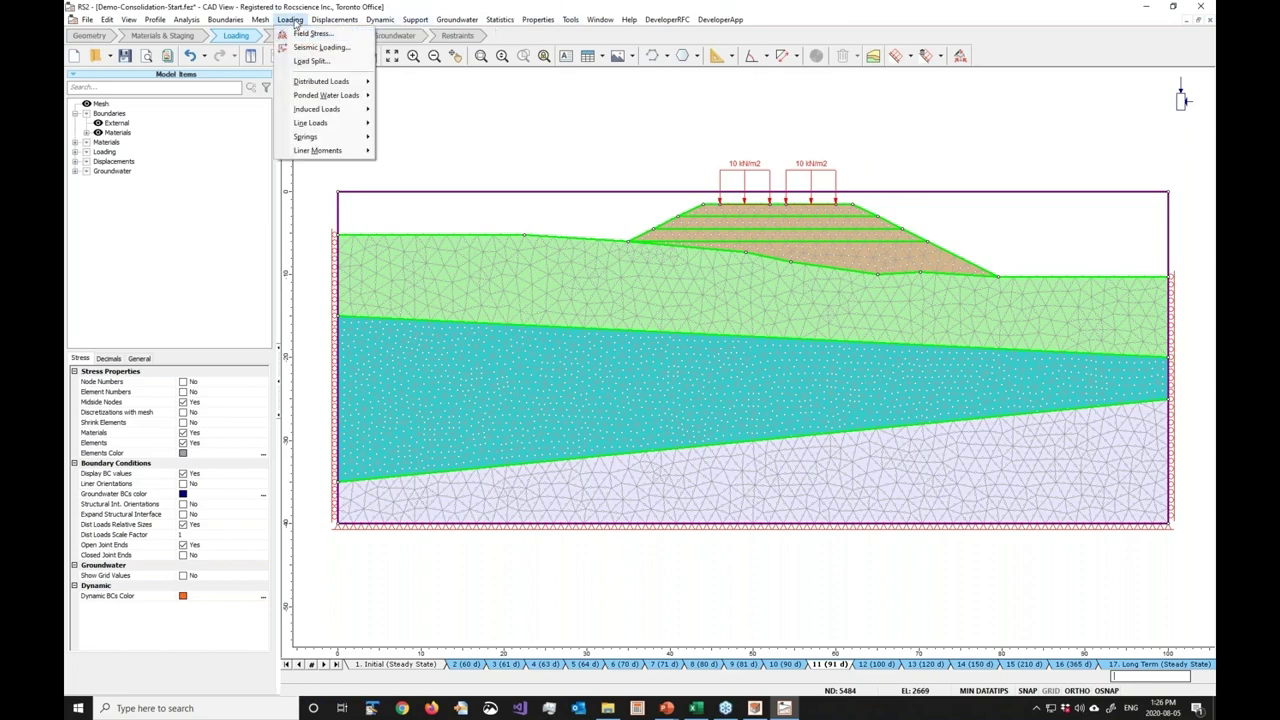
{"action": "left_click", "coordinate": [303, 35]}
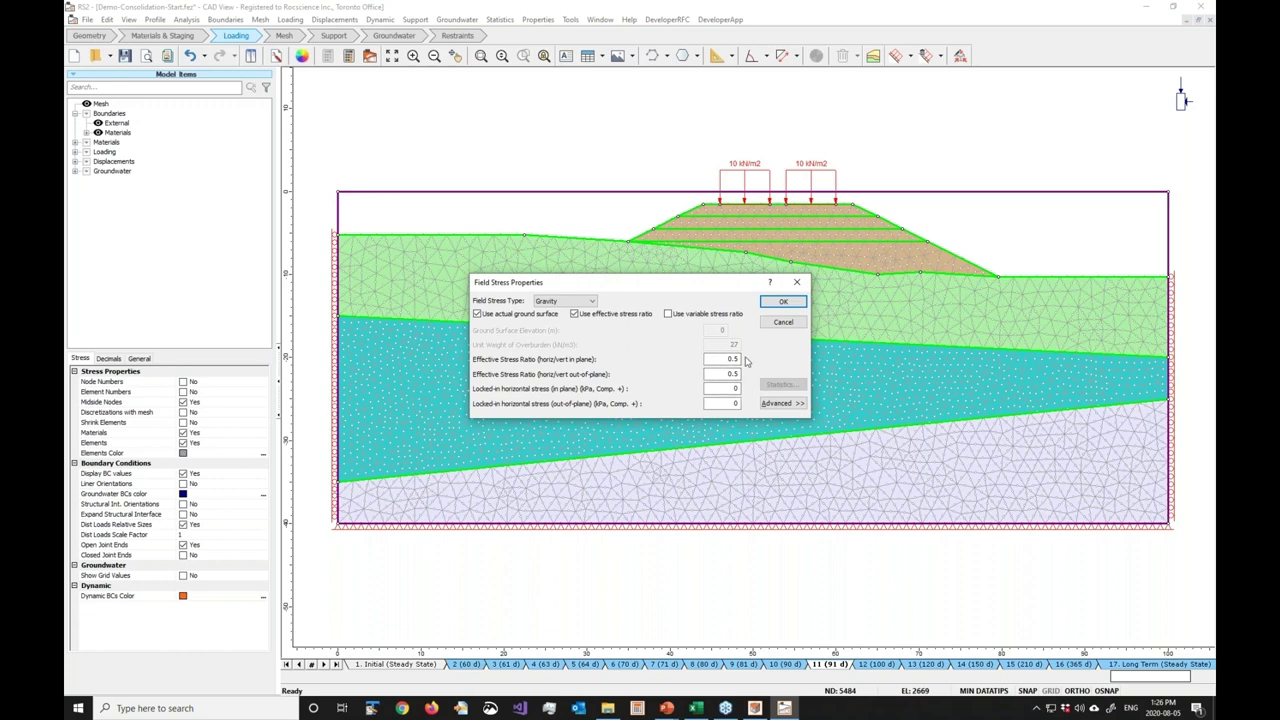
{"action": "left_click", "coordinate": [786, 304]}
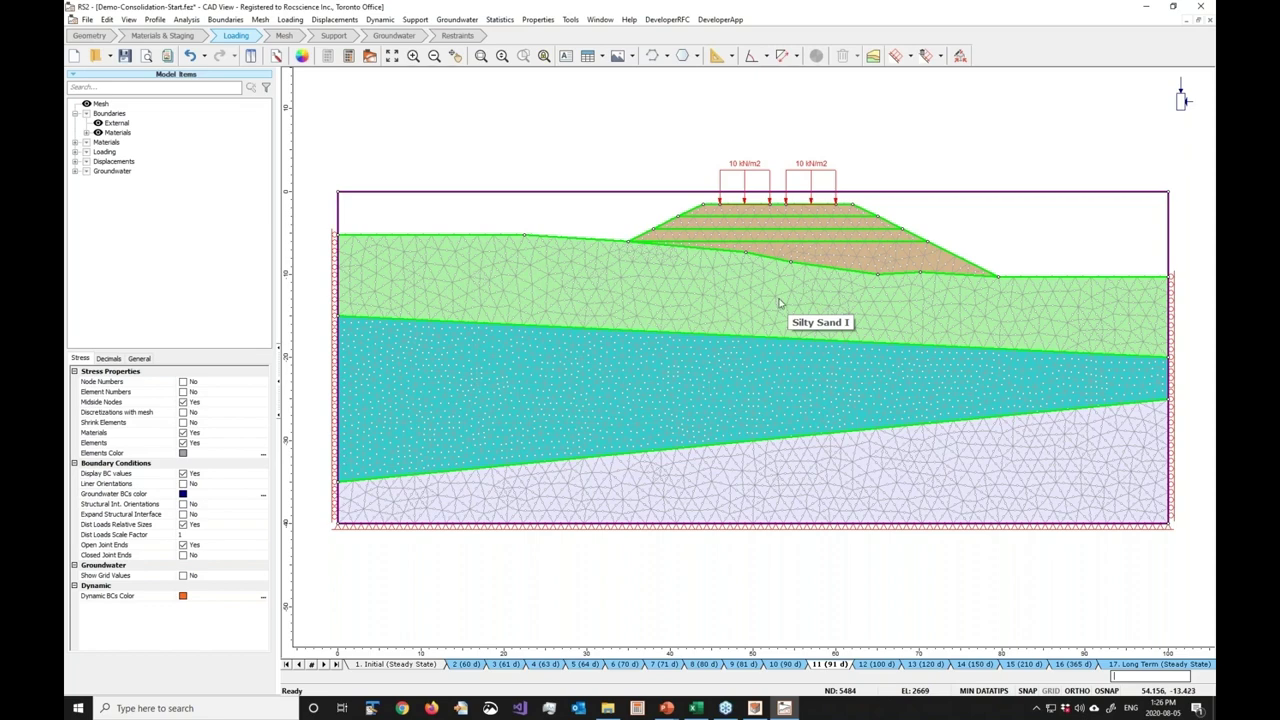
Step through stages 10 (90 d) to 14 (150 d) to check when the two distributed loads act
{"action": "left_click", "coordinate": [795, 667]}
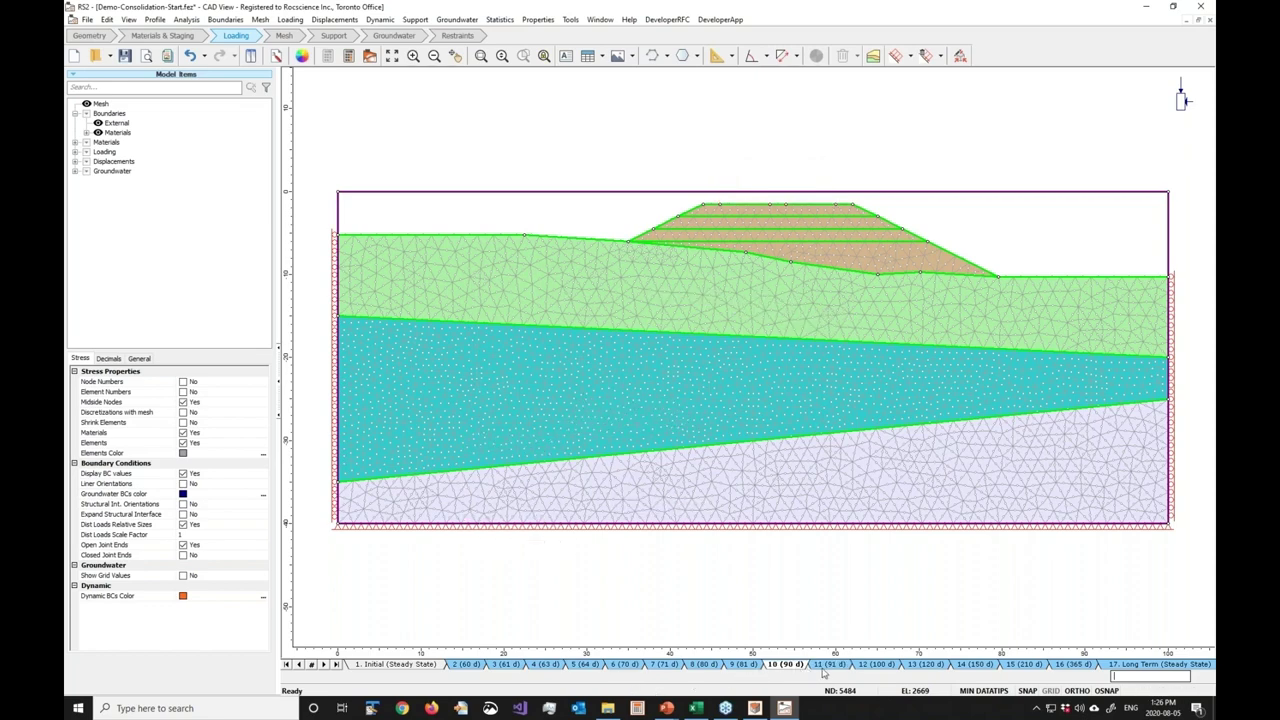
{"action": "left_click", "coordinate": [829, 670]}
{"action": "left_click", "coordinate": [880, 670]}
{"action": "left_click", "coordinate": [930, 670]}
{"action": "left_click", "coordinate": [975, 668]}
Show the groundwater boundary conditions and examine them in the initial steady-state stage
{"action": "left_click", "coordinate": [284, 37]}
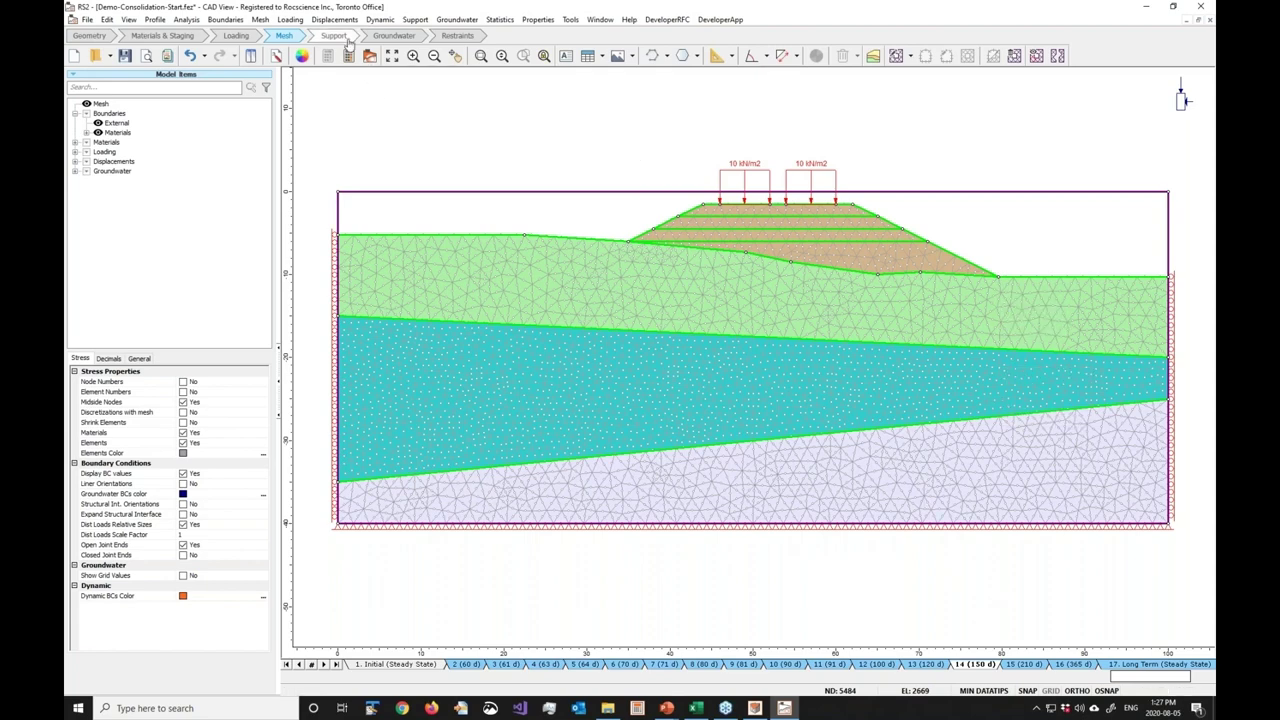
{"action": "left_click", "coordinate": [393, 36]}
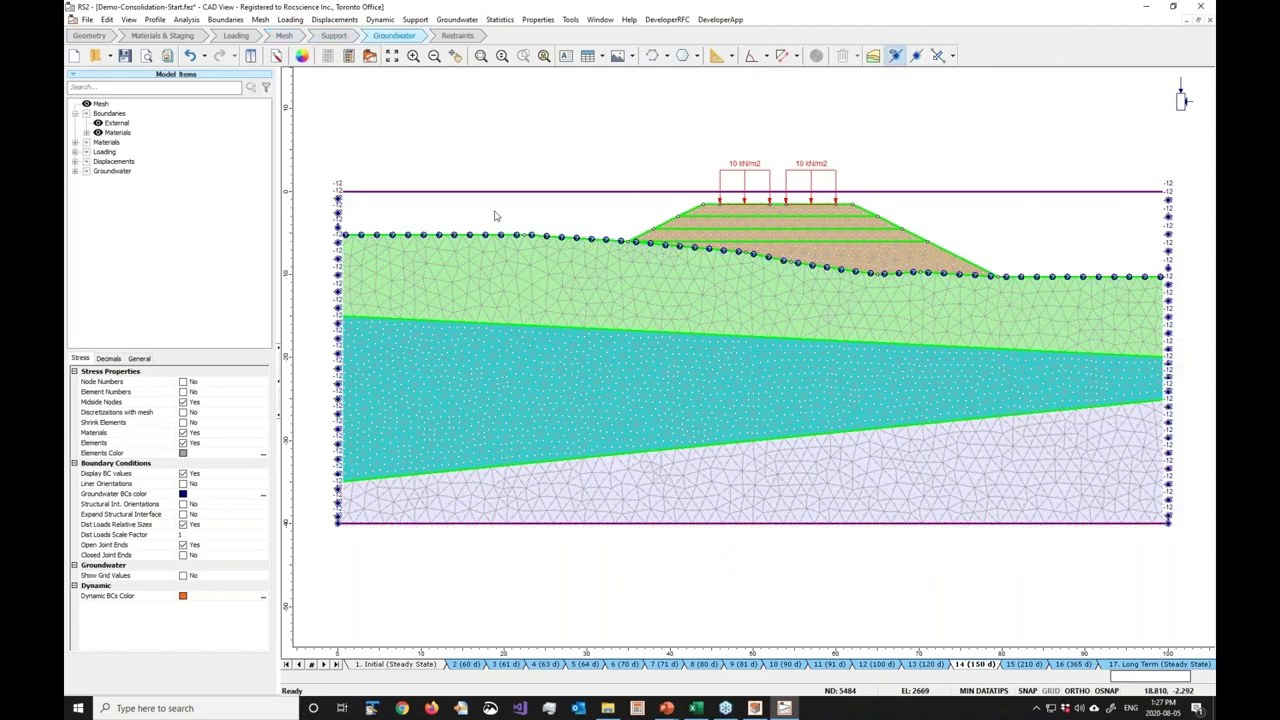
{"action": "left_click", "coordinate": [402, 666]}
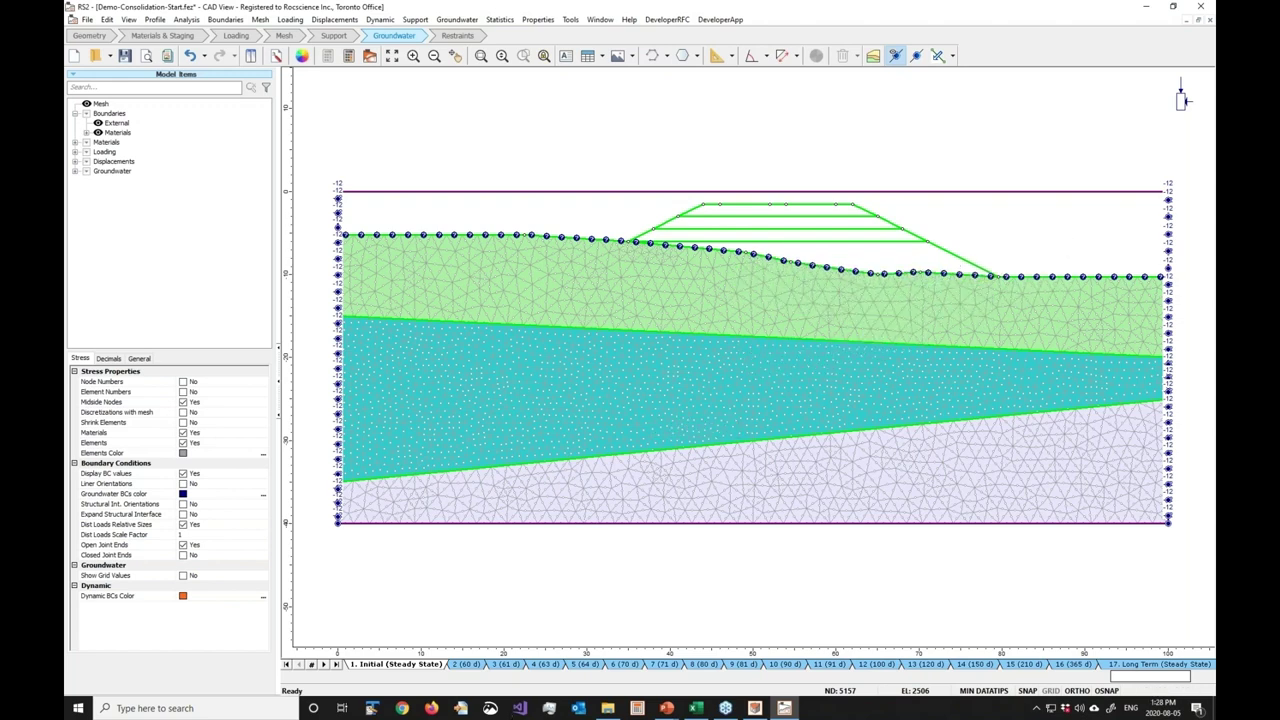
In stage 3 (61 d), remove the groundwater boundary condition from the original ground surface beneath the embankment
{"action": "left_click", "coordinate": [325, 665]}
{"action": "left_click", "coordinate": [325, 665]}
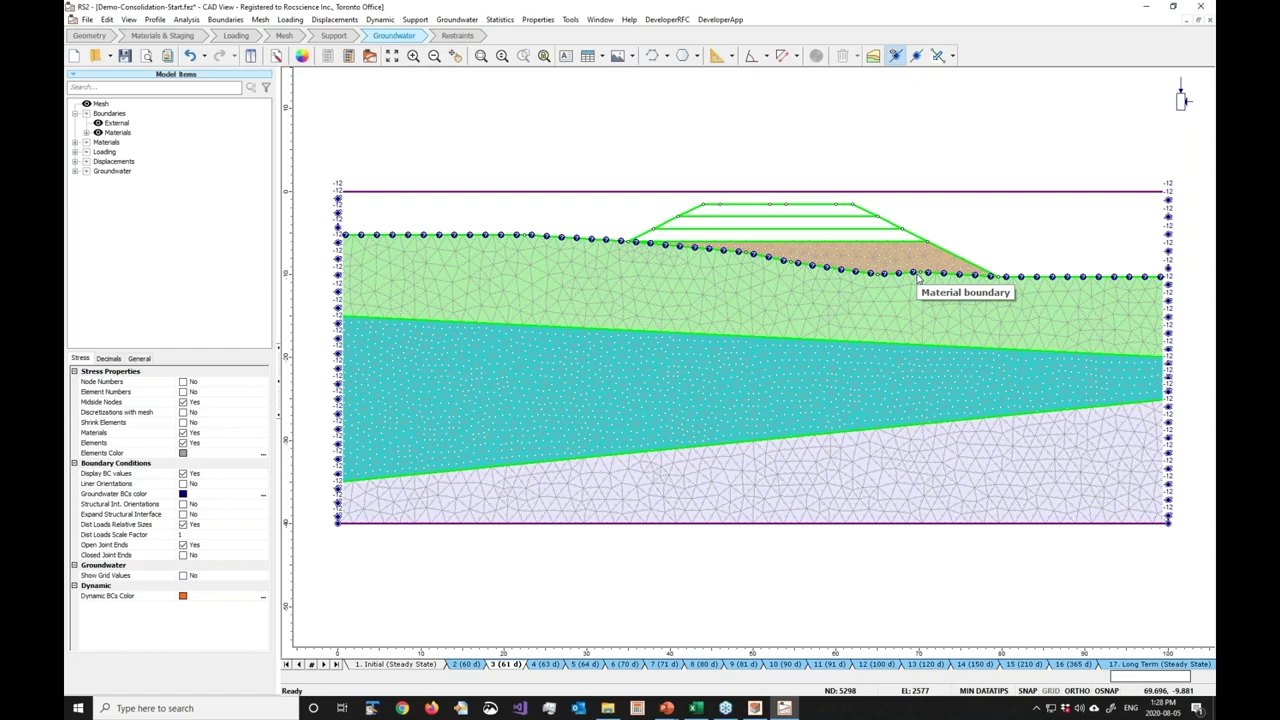
{"action": "left_click", "coordinate": [918, 57]}
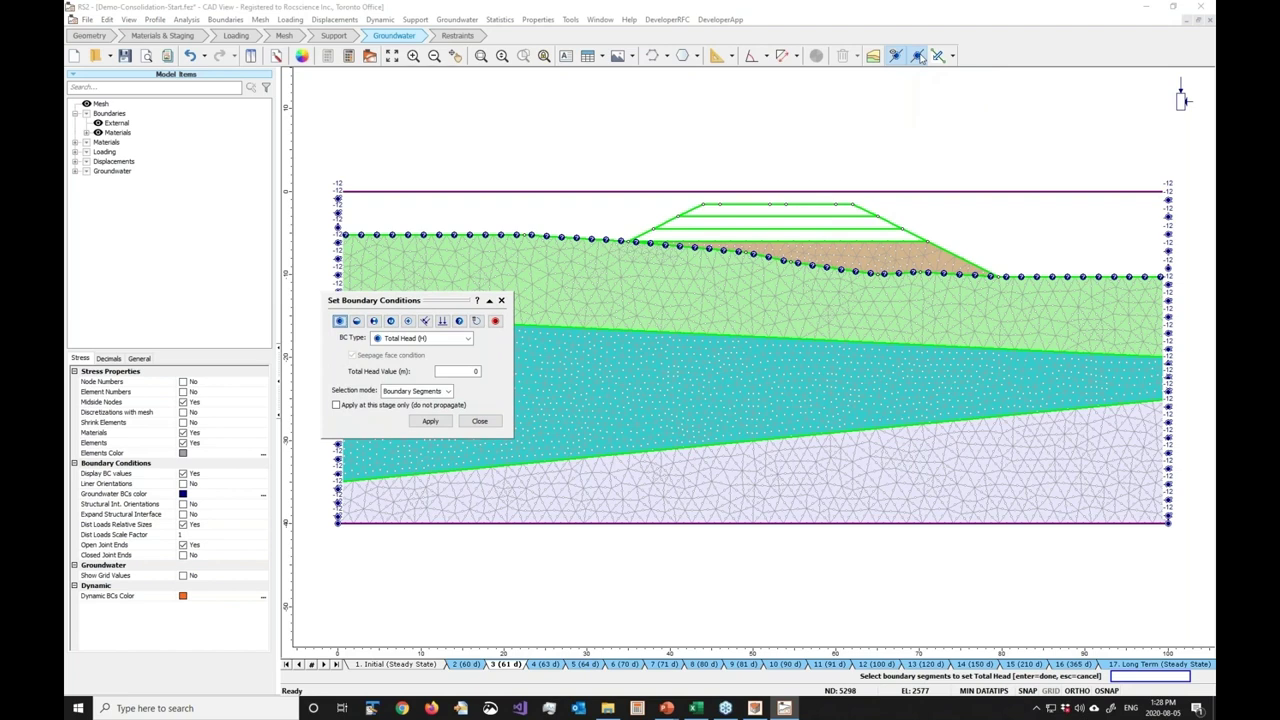
{"action": "left_click", "coordinate": [476, 320]}
{"action": "left_click_drag", "start_coordinate": [627, 207], "coordinate": [1001, 320]}
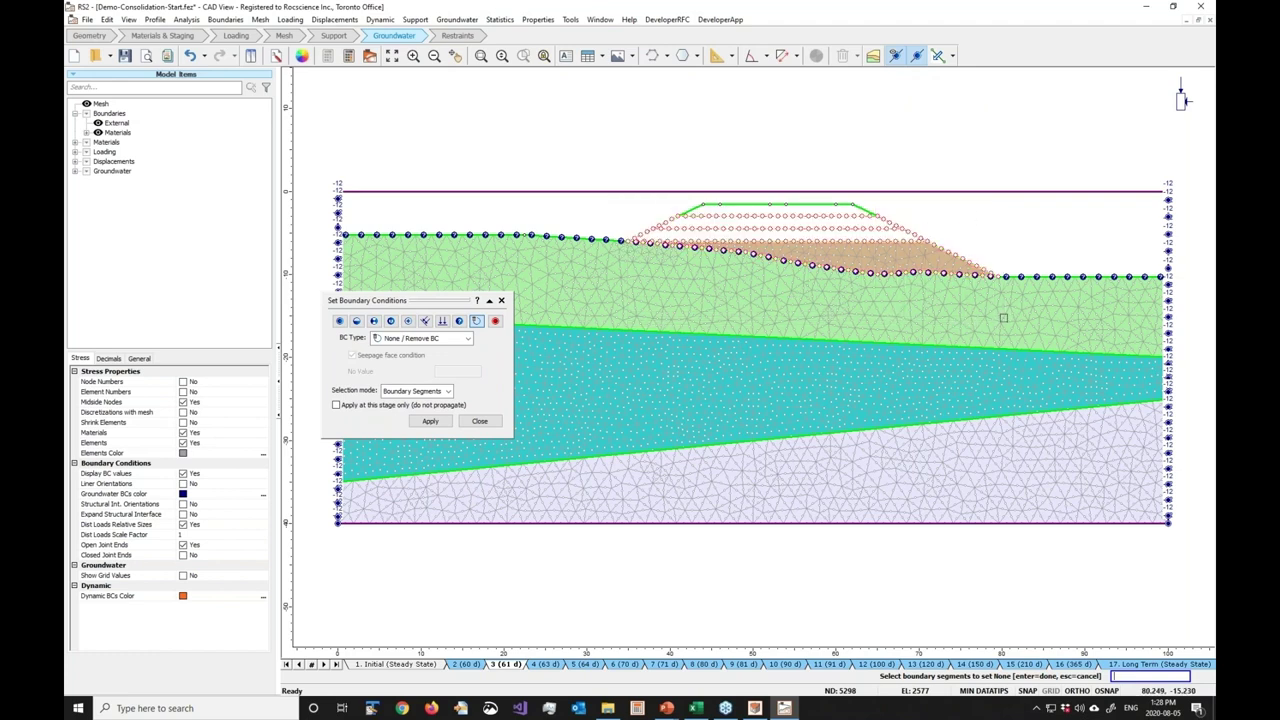
{"action": "key", "text": "Return"}
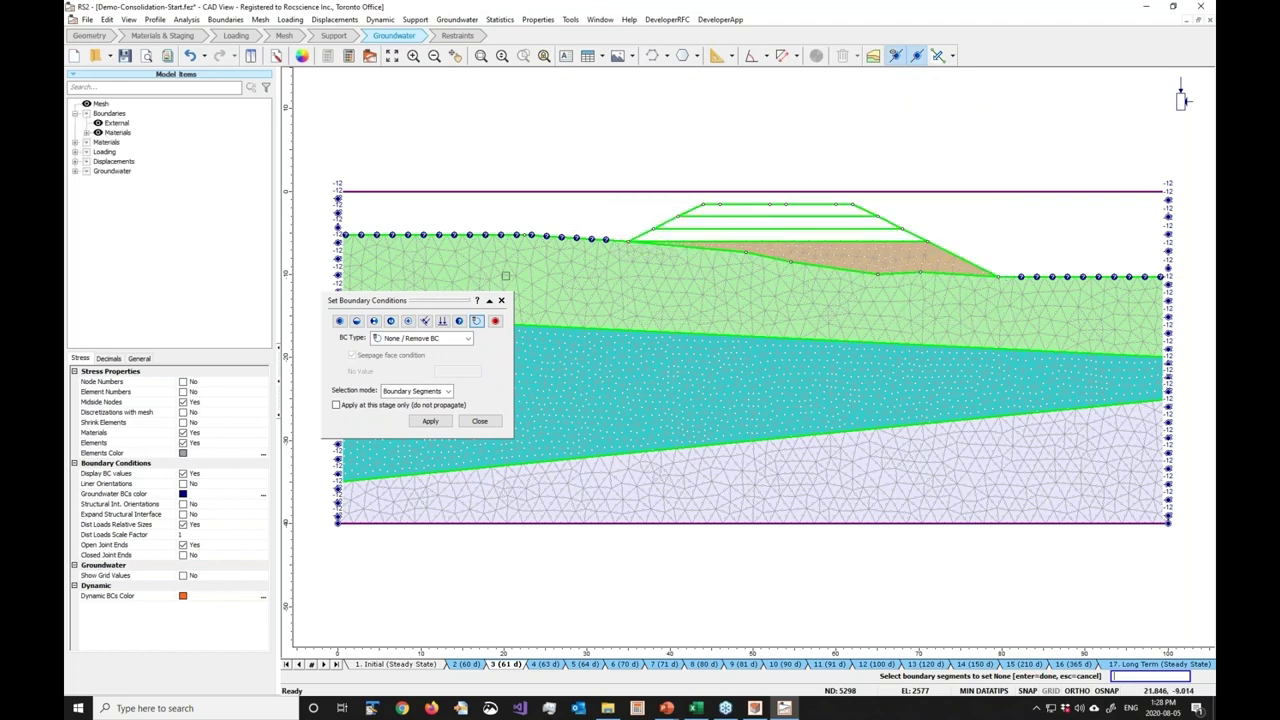
Apply the Unknown (P=0 or Q=0) condition to the first lift's top and slope and the adjoining ground surface in stage 3
{"action": "left_click", "coordinate": [459, 321]}
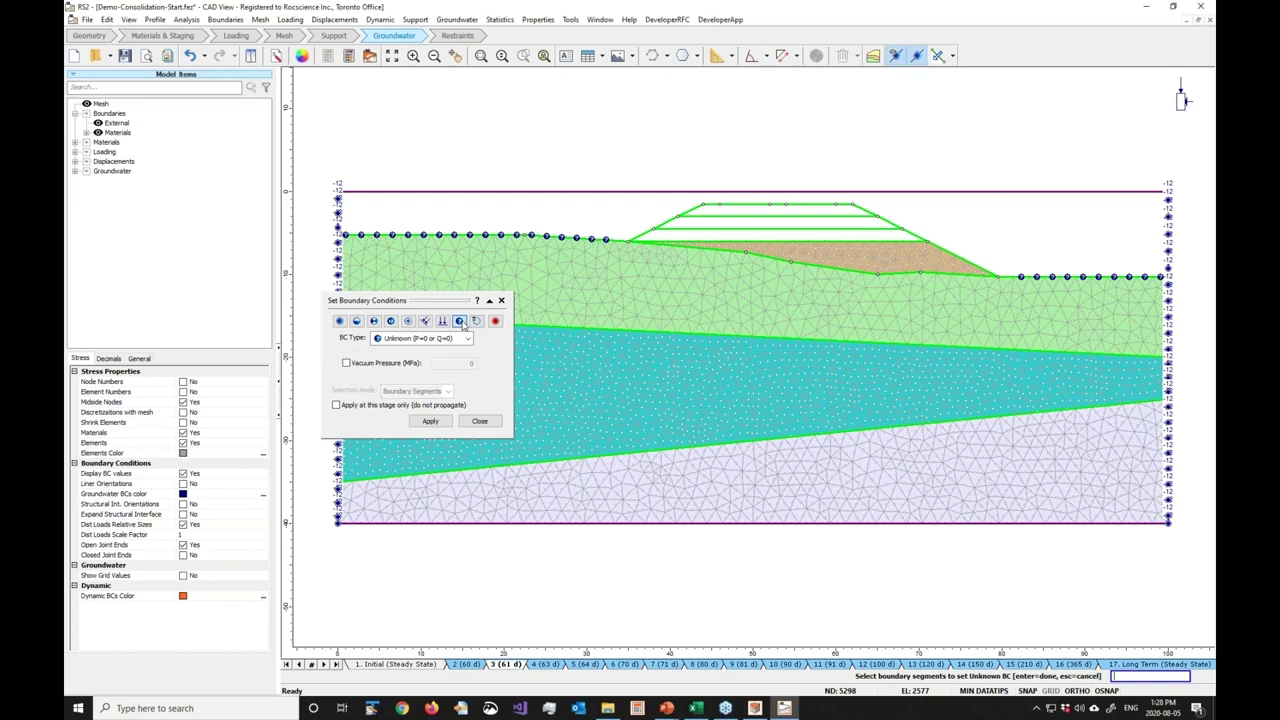
{"action": "left_click", "coordinate": [630, 238]}
{"action": "left_click", "coordinate": [843, 246]}
{"action": "left_click", "coordinate": [950, 255]}
{"action": "left_click", "coordinate": [1013, 277]}
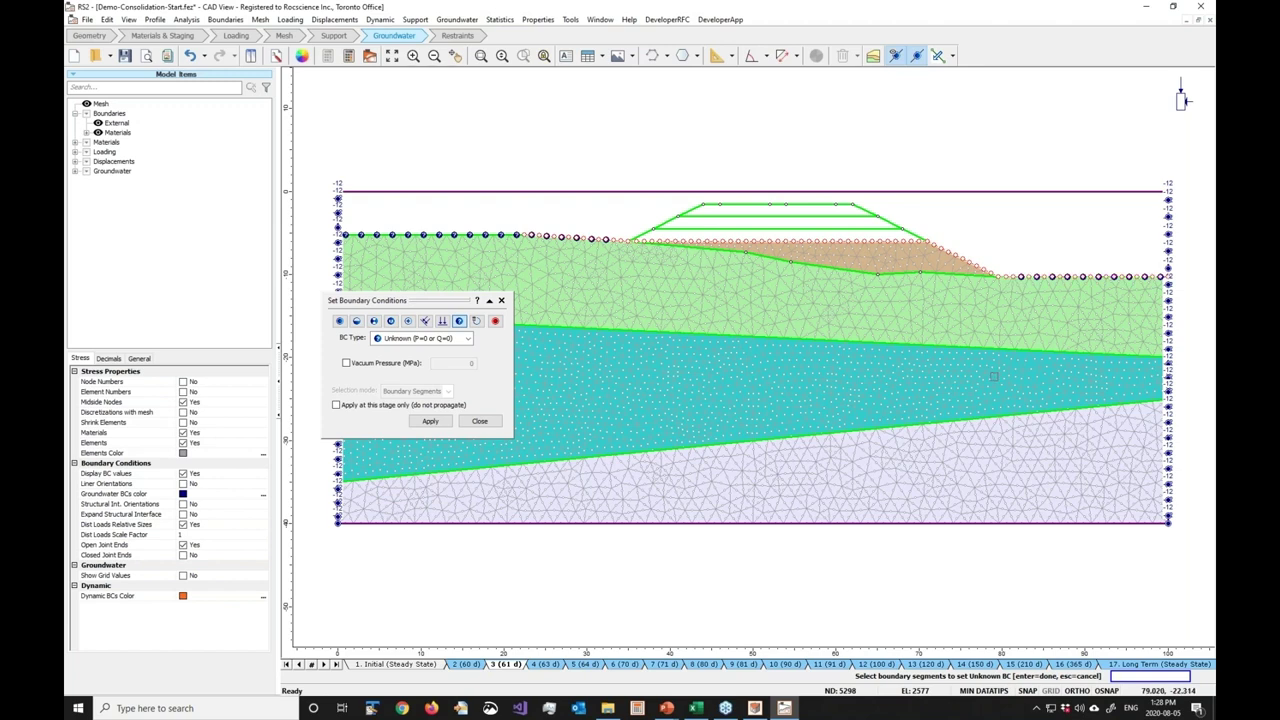
{"action": "key", "text": "Return"}
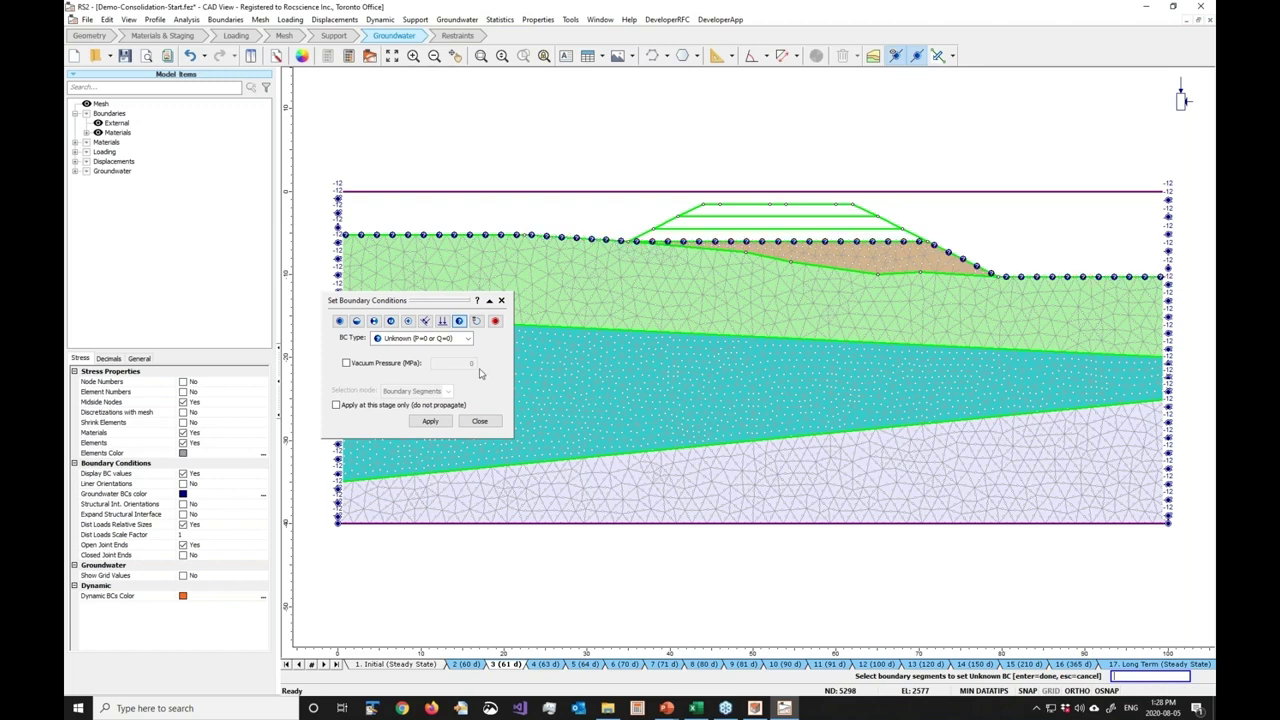
In stage 5 (64 d), remove the groundwater boundary condition from the buried top of the first lift
{"action": "left_click", "coordinate": [324, 665]}
{"action": "left_click", "coordinate": [324, 665]}
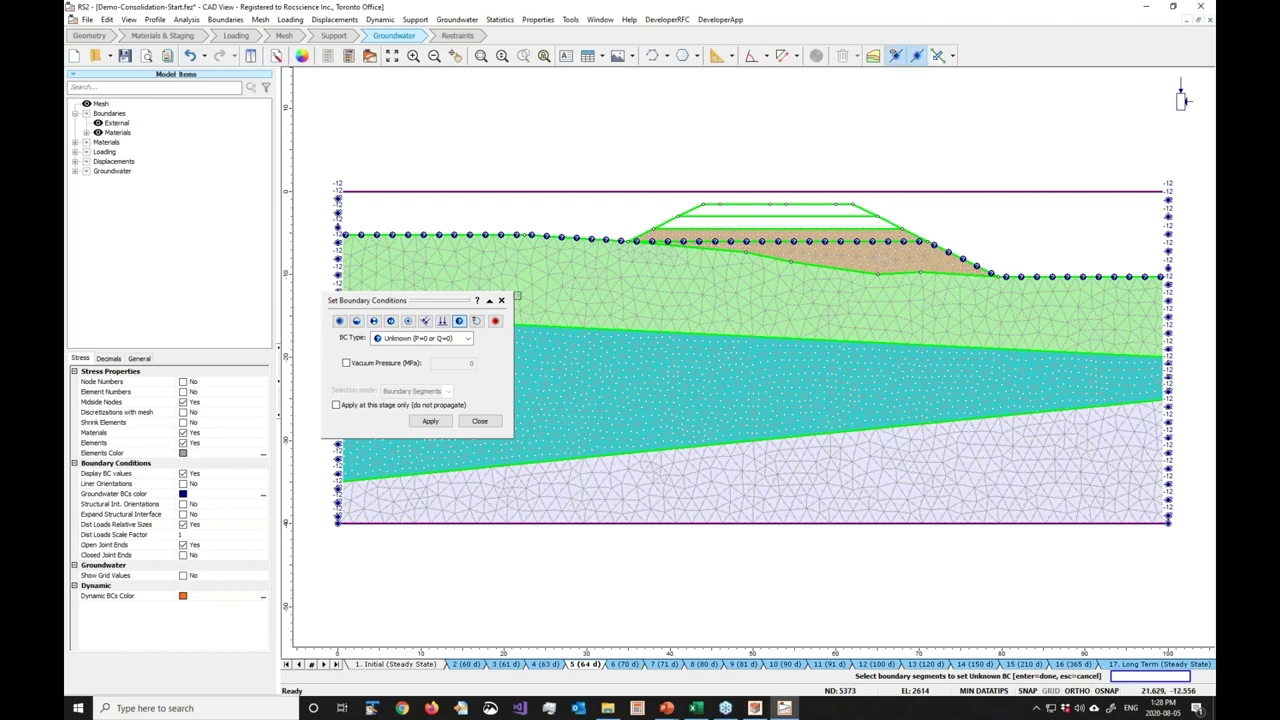
{"action": "left_click", "coordinate": [476, 320]}
{"action": "left_click", "coordinate": [783, 241]}
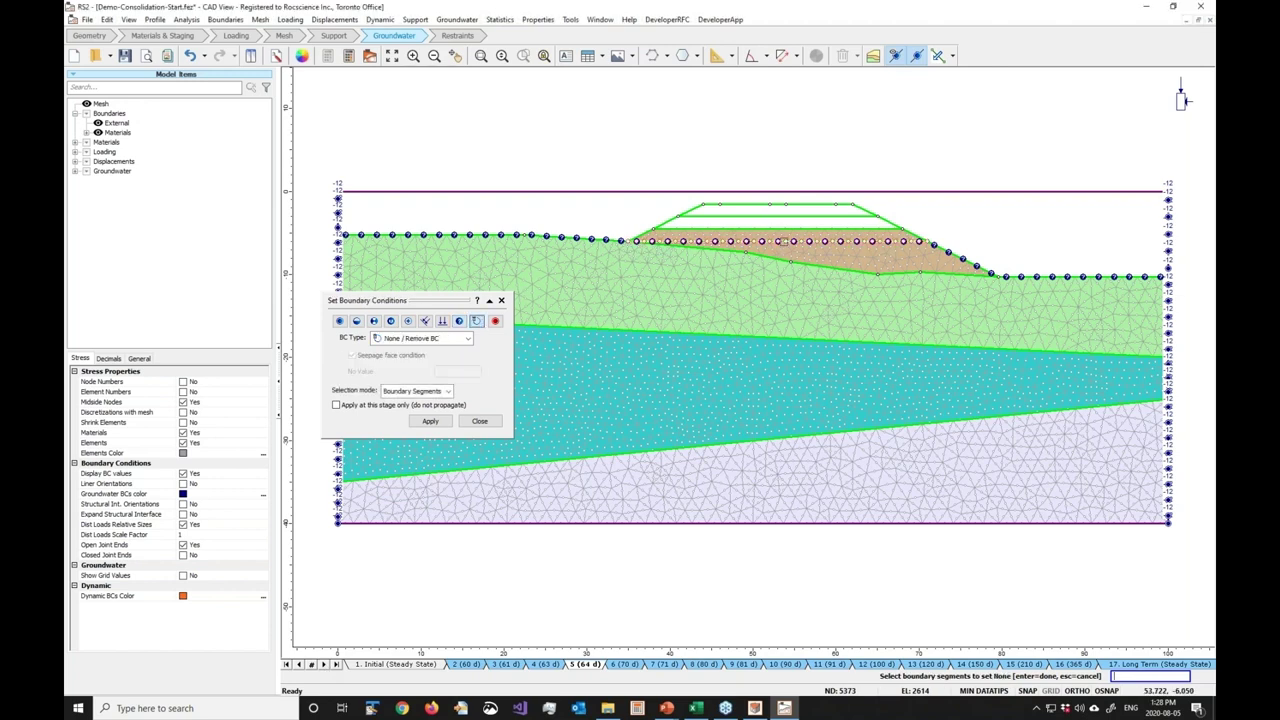
{"action": "key", "text": "Return"}
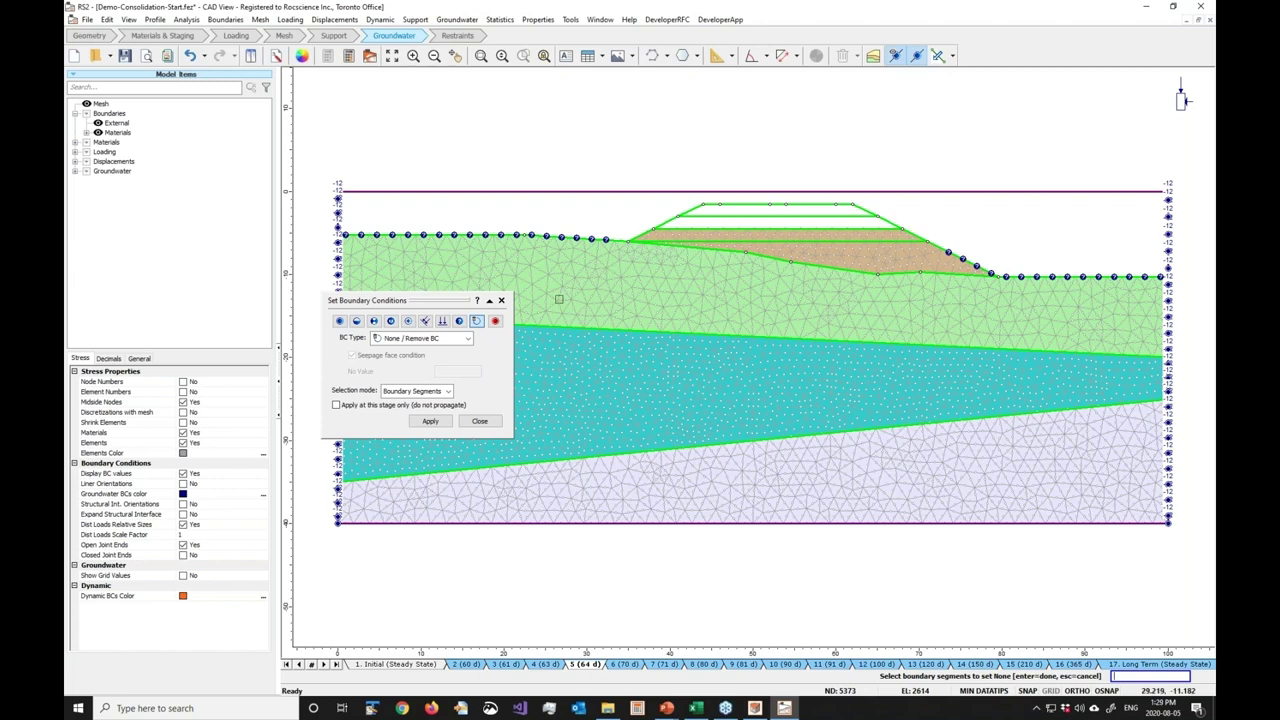
Apply the Unknown (P=0 or Q=0) condition to the second lift's top and slopes and adjoining segments in stage 5
{"action": "left_click", "coordinate": [459, 320]}
{"action": "left_click", "coordinate": [620, 240]}
{"action": "left_click", "coordinate": [690, 228]}
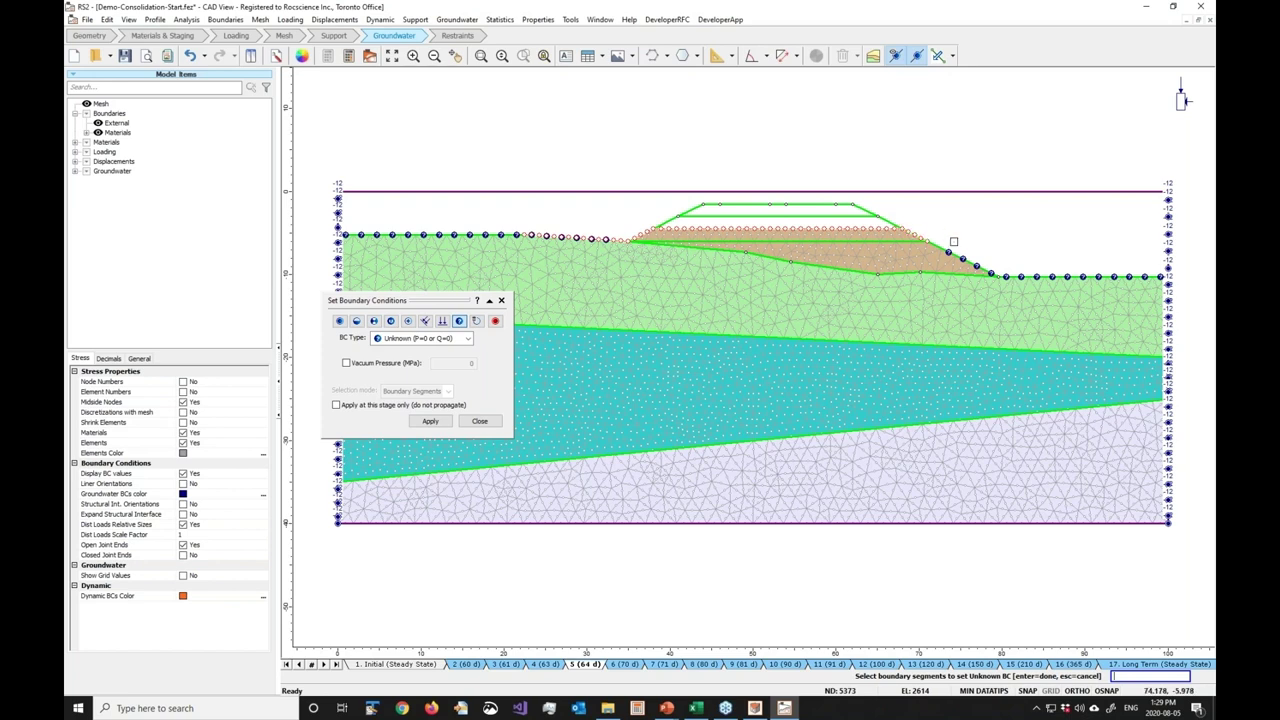
{"action": "left_click", "coordinate": [944, 248]}
{"action": "key", "text": "Return"}
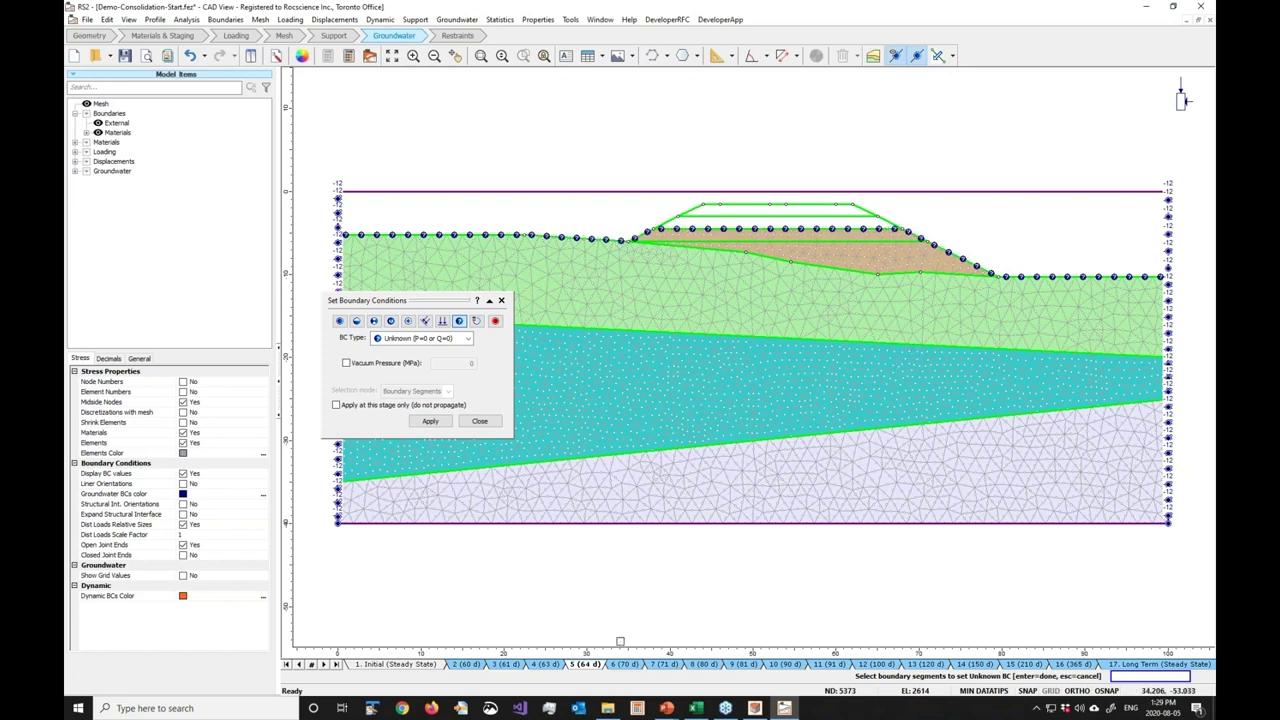
In stage 7 (71 d), remove the groundwater boundary condition from the buried top of the second lift
{"action": "left_click", "coordinate": [325, 665]}
{"action": "left_click", "coordinate": [325, 665]}
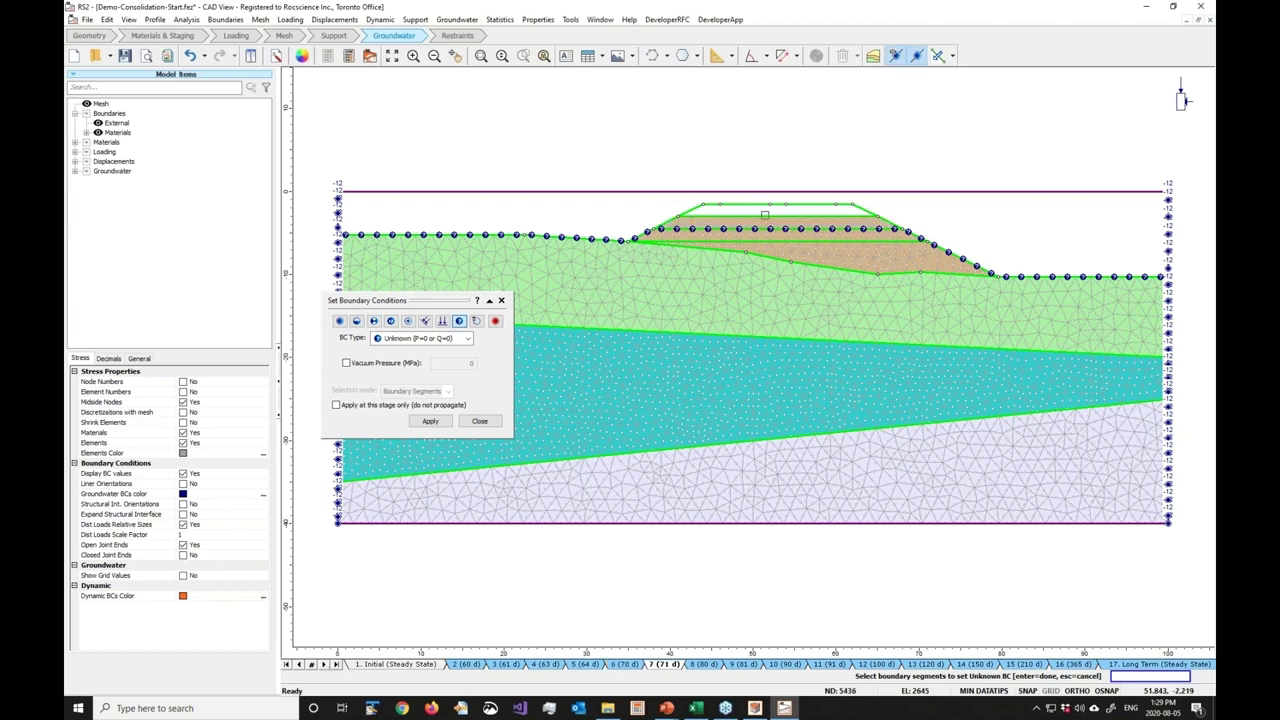
{"action": "left_click", "coordinate": [476, 321]}
{"action": "left_click", "coordinate": [826, 228]}
{"action": "key", "text": "Return"}
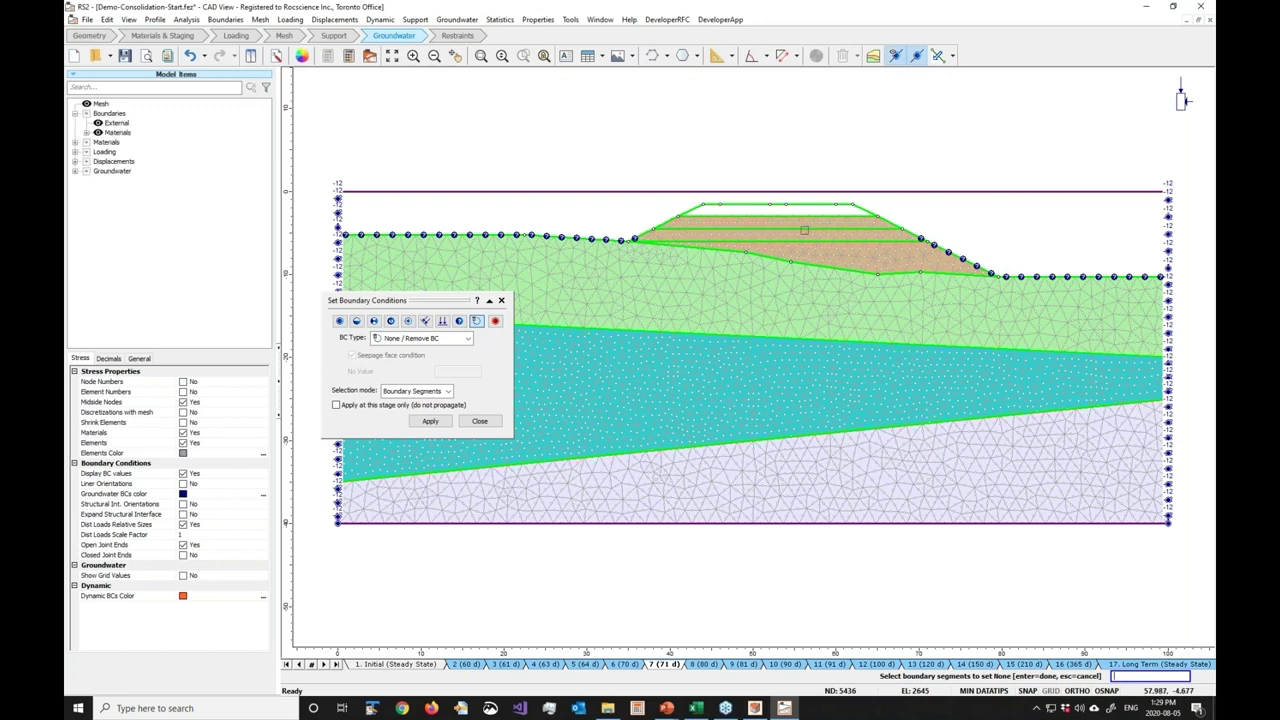
Apply the Unknown (P=0 or Q=0) condition to the third lift's top and exposed slopes in stage 7
{"action": "left_click", "coordinate": [459, 321]}
{"action": "left_click", "coordinate": [648, 232]}
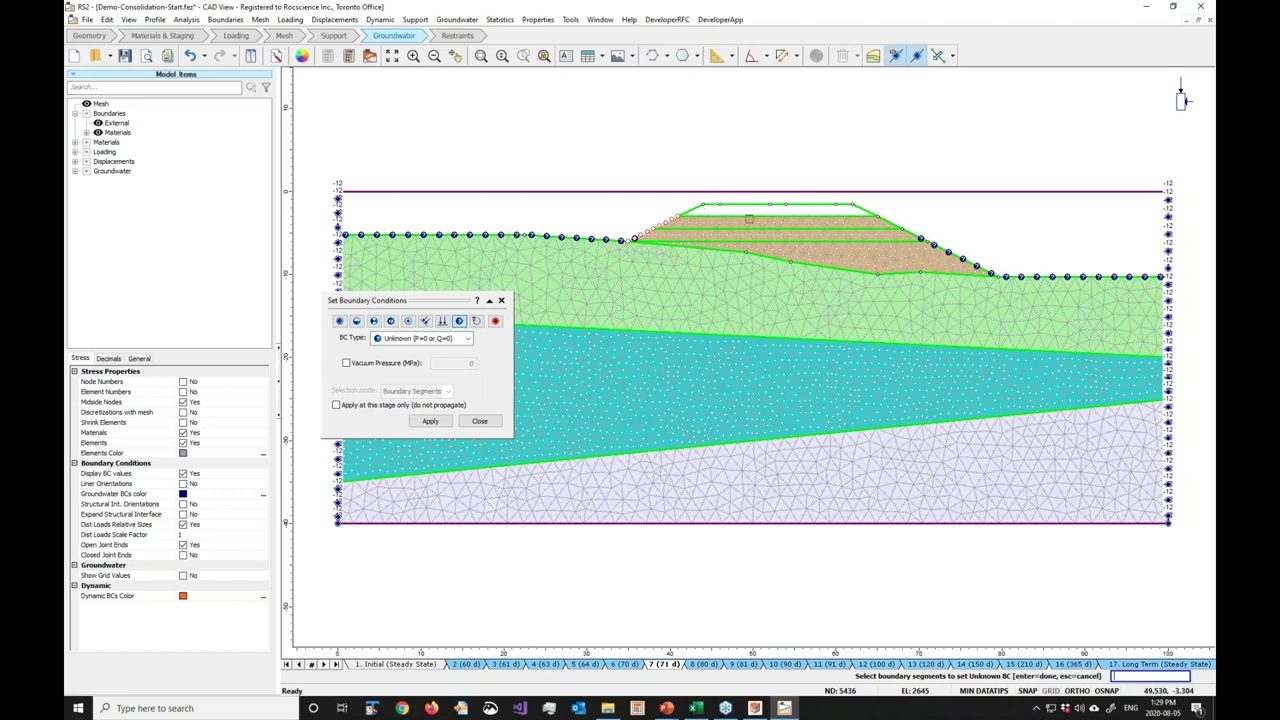
{"action": "left_click", "coordinate": [753, 216]}
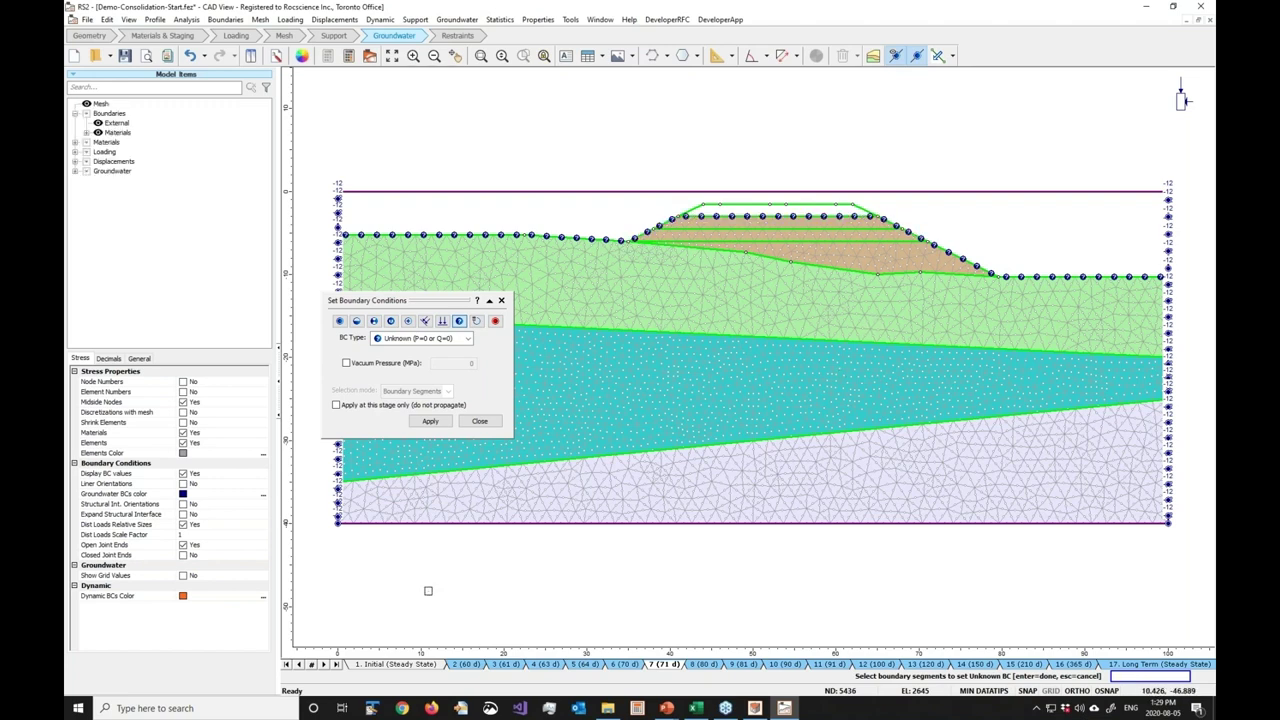
In stage 9 (81 d), remove the groundwater boundary condition from the buried top of the third lift
{"action": "left_click", "coordinate": [324, 665]}
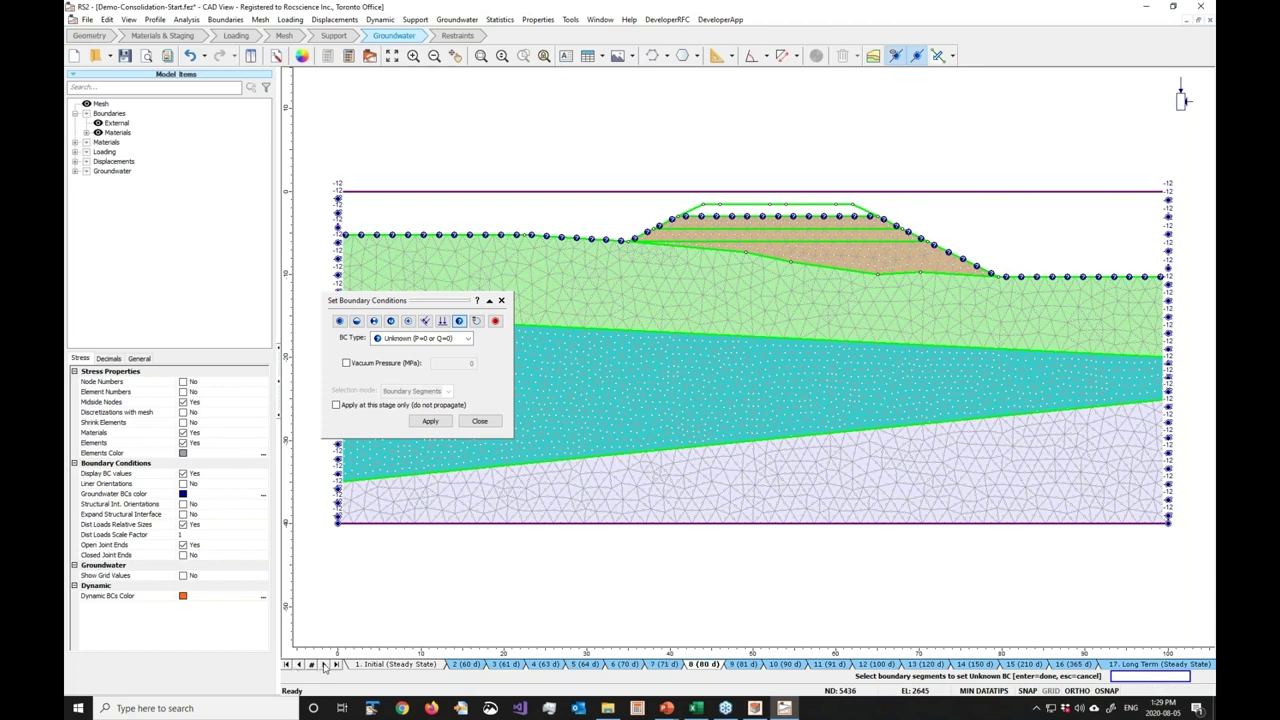
{"action": "left_click", "coordinate": [324, 665]}
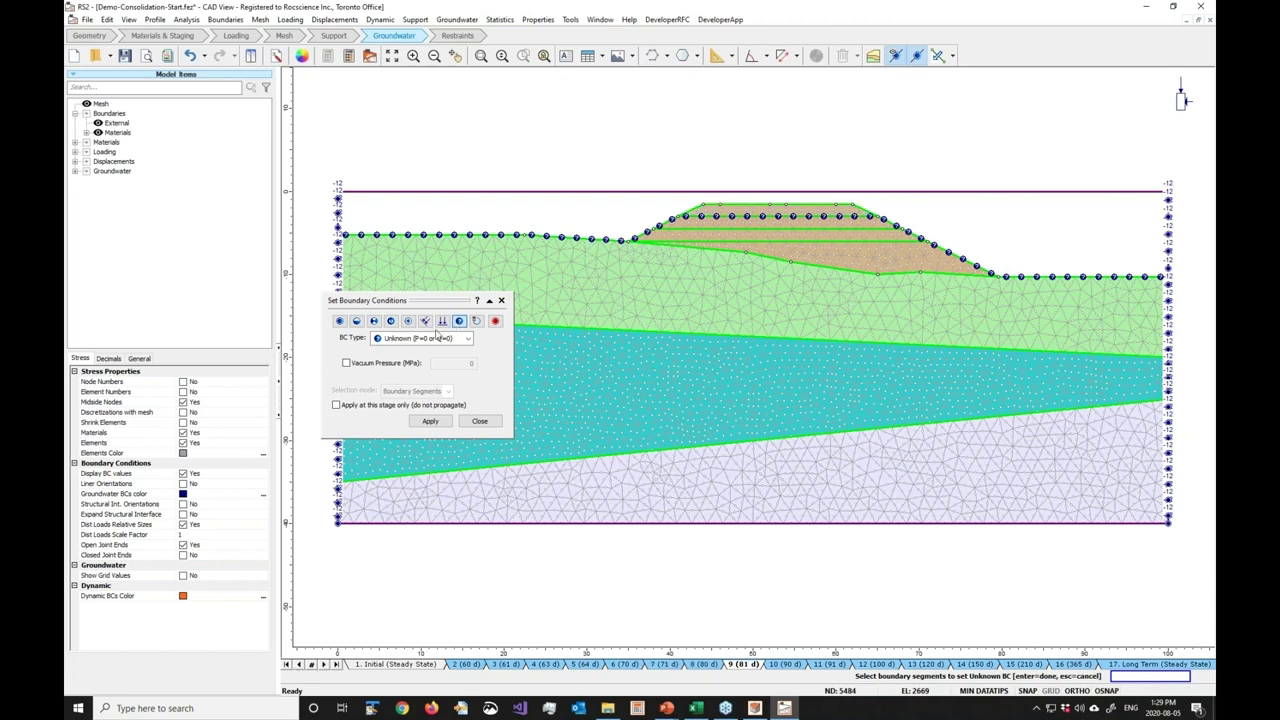
{"action": "left_click", "coordinate": [476, 320]}
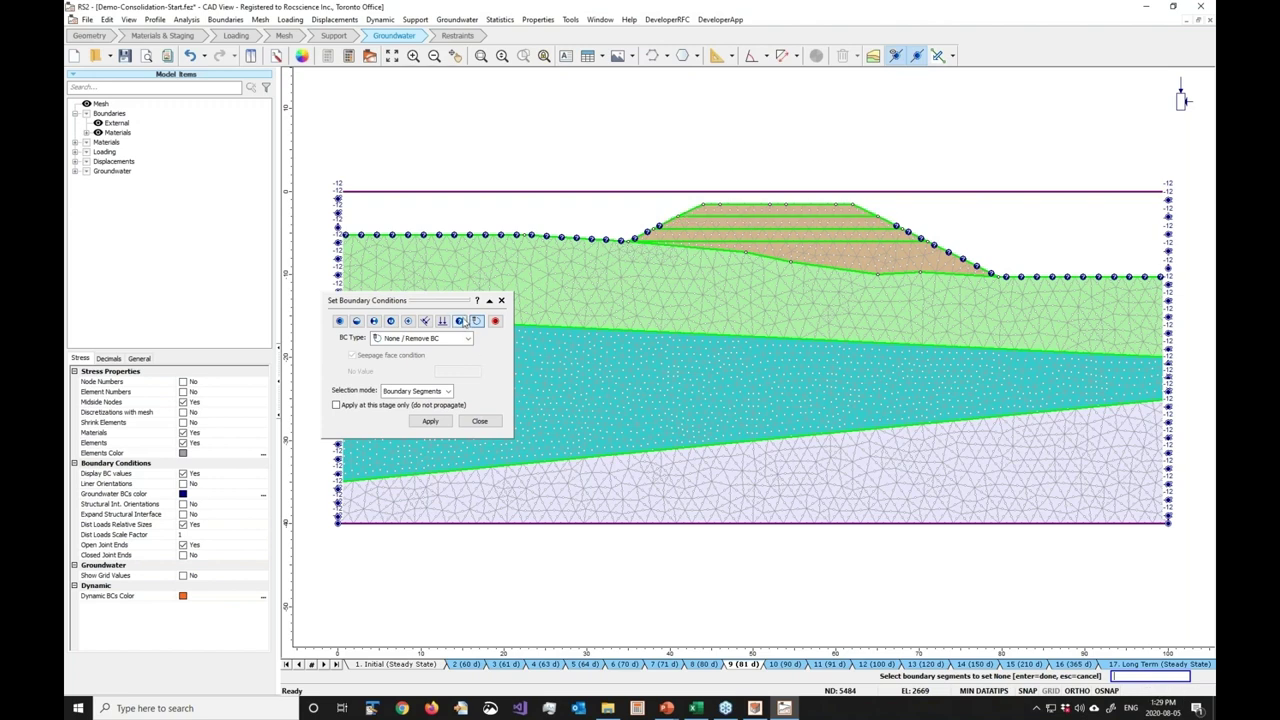
Apply the Unknown (P=0 or Q=0) condition to the embankment crest and the uppermost lift's slopes in stage 9
{"action": "left_click", "coordinate": [460, 321]}
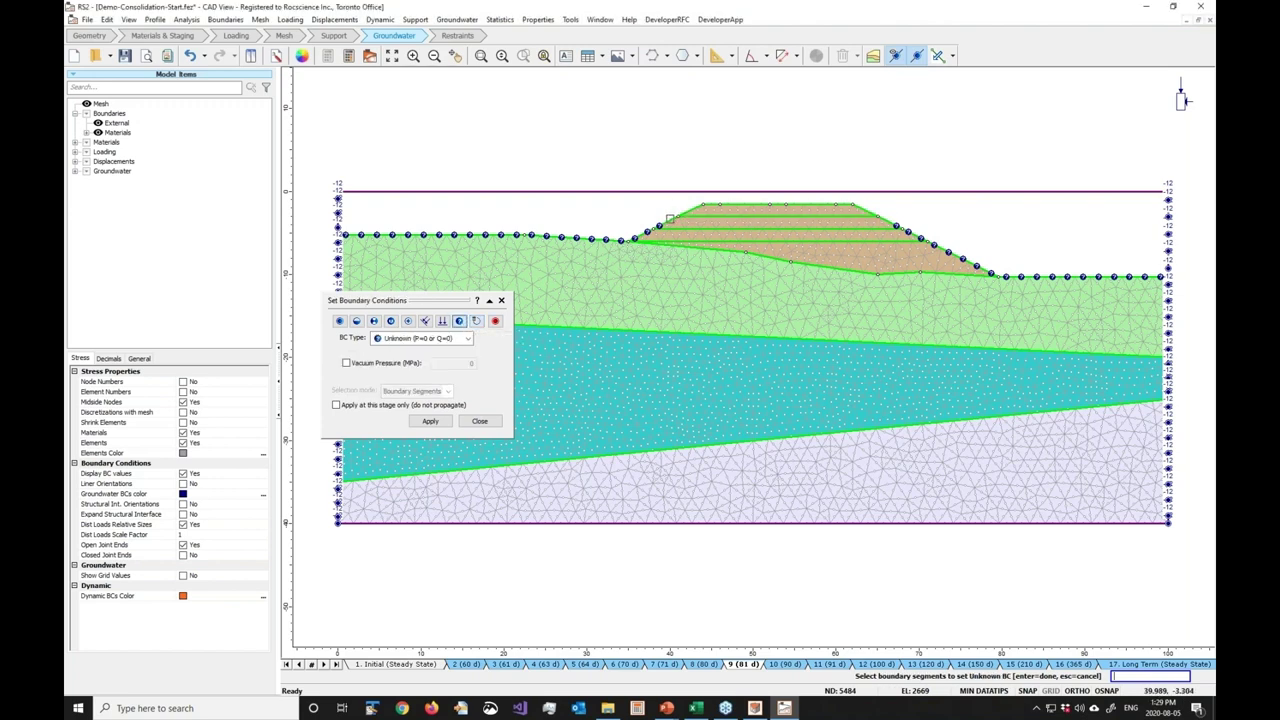
{"action": "left_click", "coordinate": [712, 204]}
{"action": "left_click", "coordinate": [787, 205]}
{"action": "left_click", "coordinate": [824, 205]}
{"action": "key", "text": "Return"}
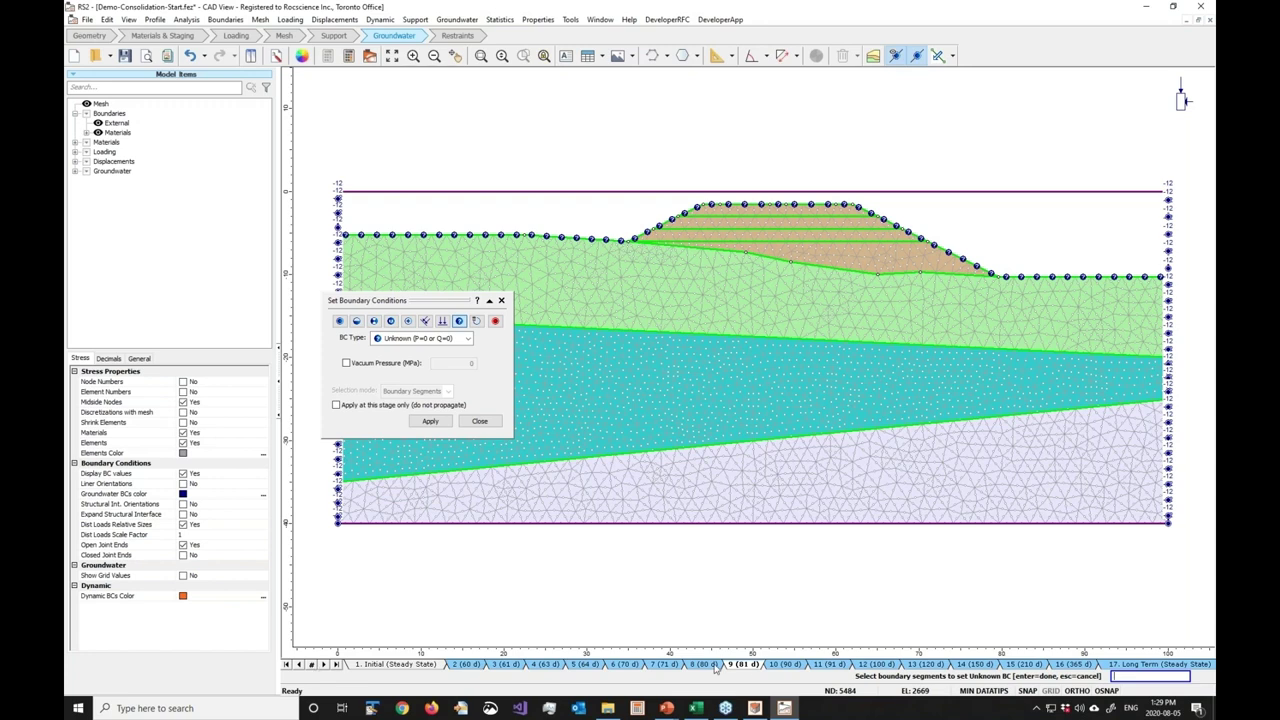
Review the groundwater boundary conditions through every stage from the initial steady state to stage 17 (long term), and finish setting boundary conditions
{"action": "left_click", "coordinate": [785, 664]}
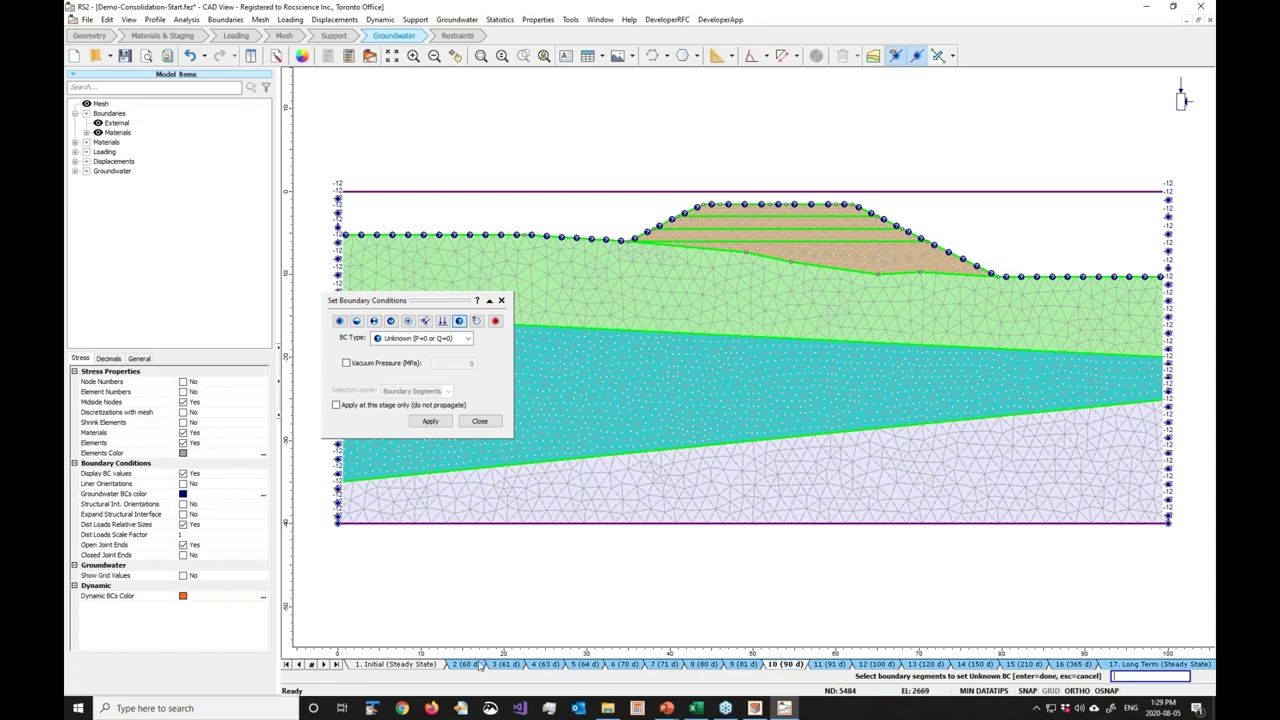
{"action": "left_click", "coordinate": [287, 664]}
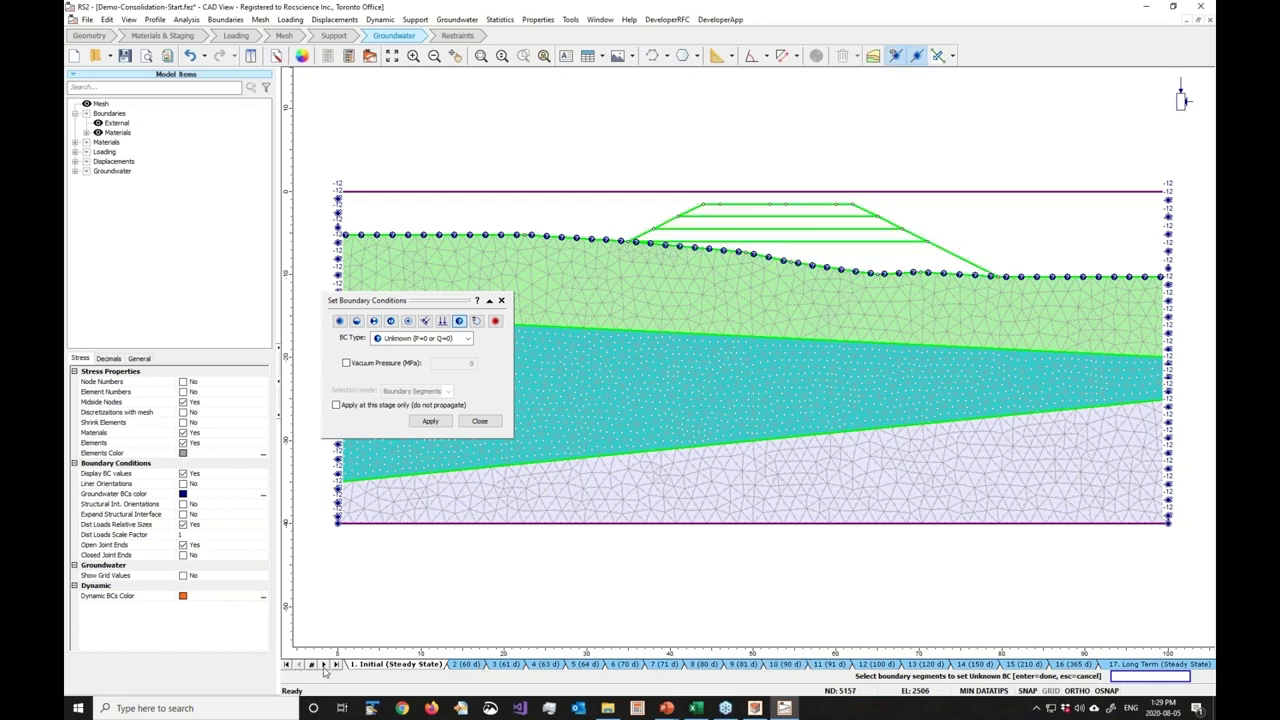
{"action": "left_click", "coordinate": [324, 667]}
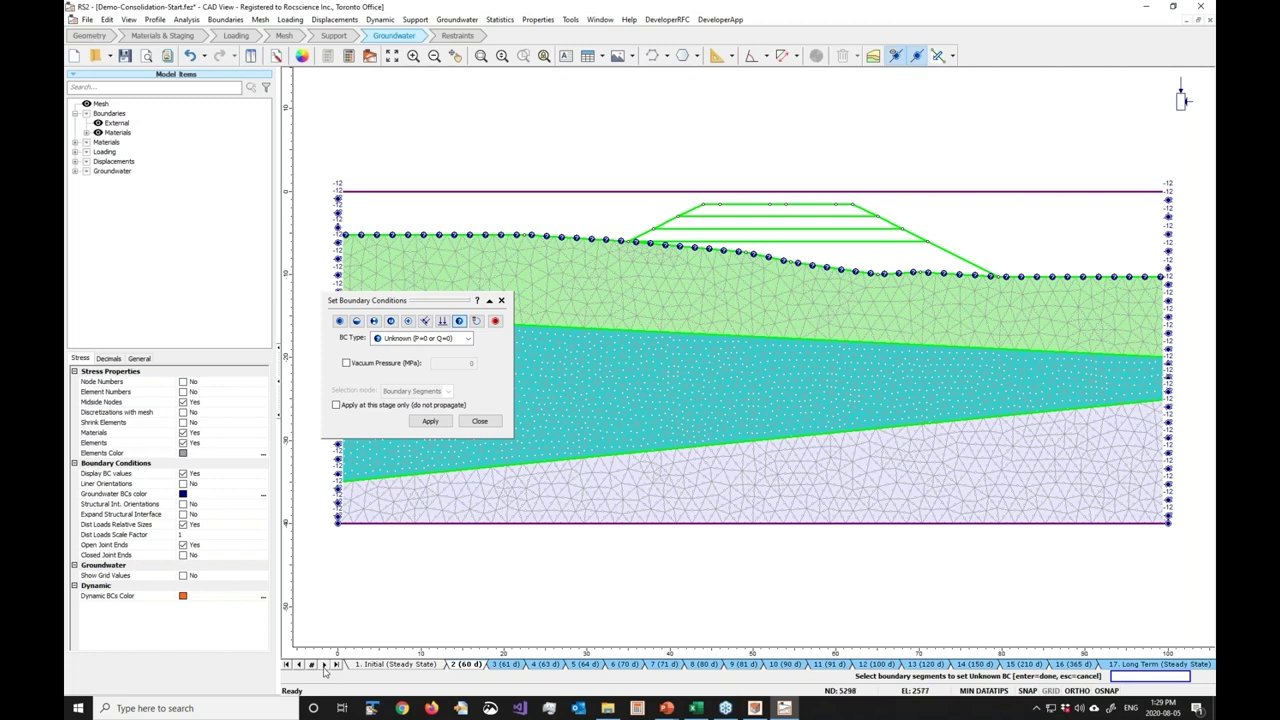
{"action": "left_click", "coordinate": [324, 667]}
{"action": "left_click", "coordinate": [324, 667]}
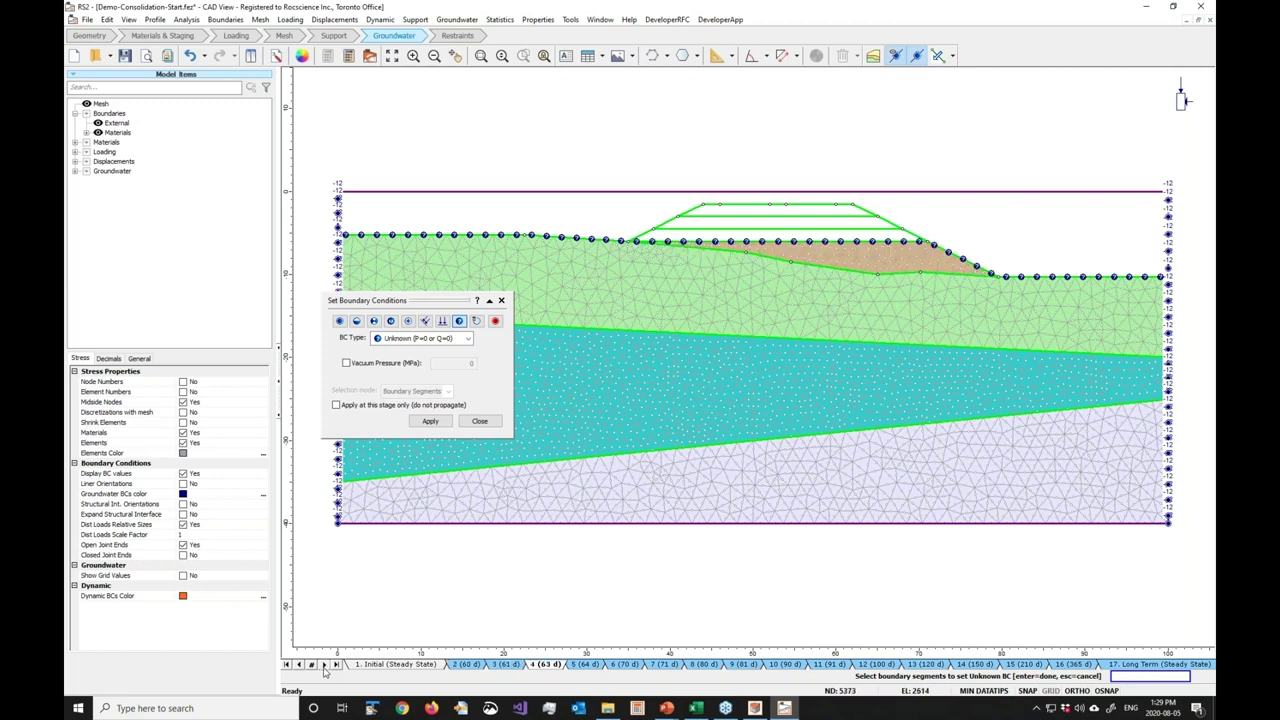
{"action": "left_click", "coordinate": [324, 667]}
{"action": "left_click", "coordinate": [324, 667]}
{"action": "left_click", "coordinate": [324, 667]}
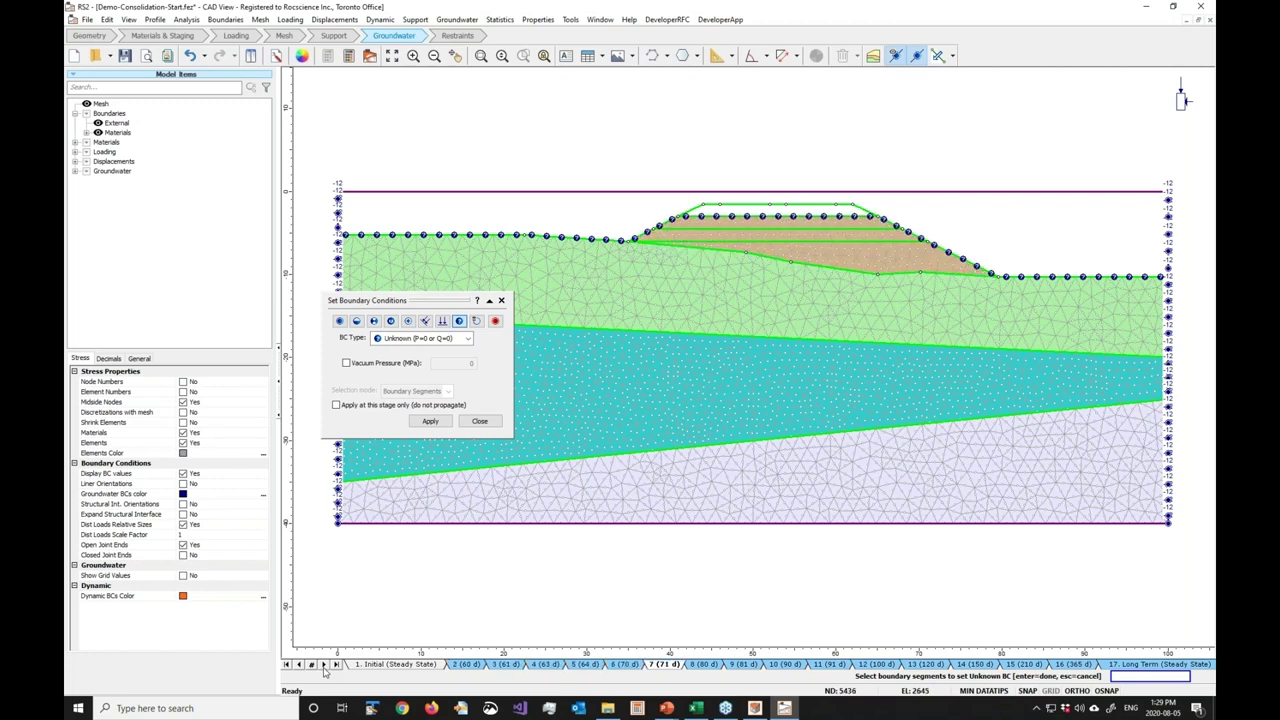
{"action": "left_click", "coordinate": [324, 667]}
{"action": "left_click", "coordinate": [324, 667]}
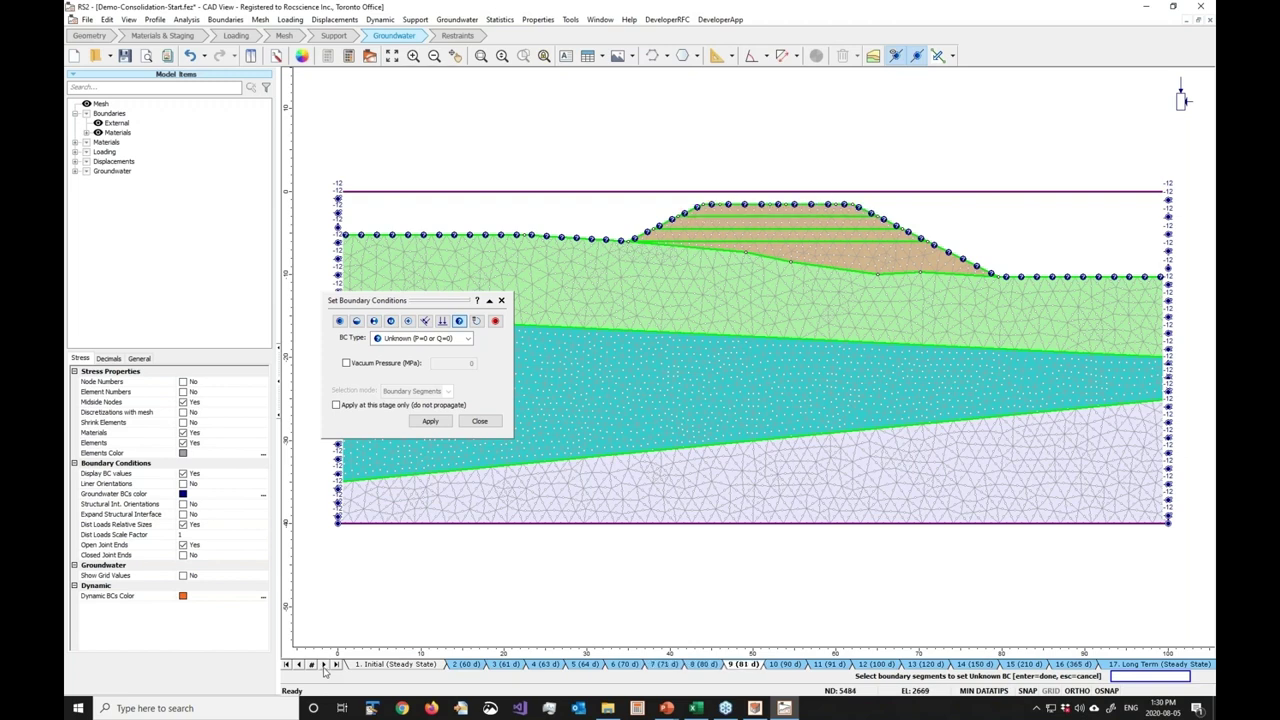
{"action": "left_click", "coordinate": [324, 668]}
{"action": "left_click", "coordinate": [324, 668]}
{"action": "left_click", "coordinate": [324, 668]}
{"action": "left_click", "coordinate": [324, 668]}
{"action": "left_click", "coordinate": [324, 667]}
{"action": "left_click", "coordinate": [324, 667]}
{"action": "left_click", "coordinate": [324, 667]}
{"action": "left_click", "coordinate": [324, 667]}
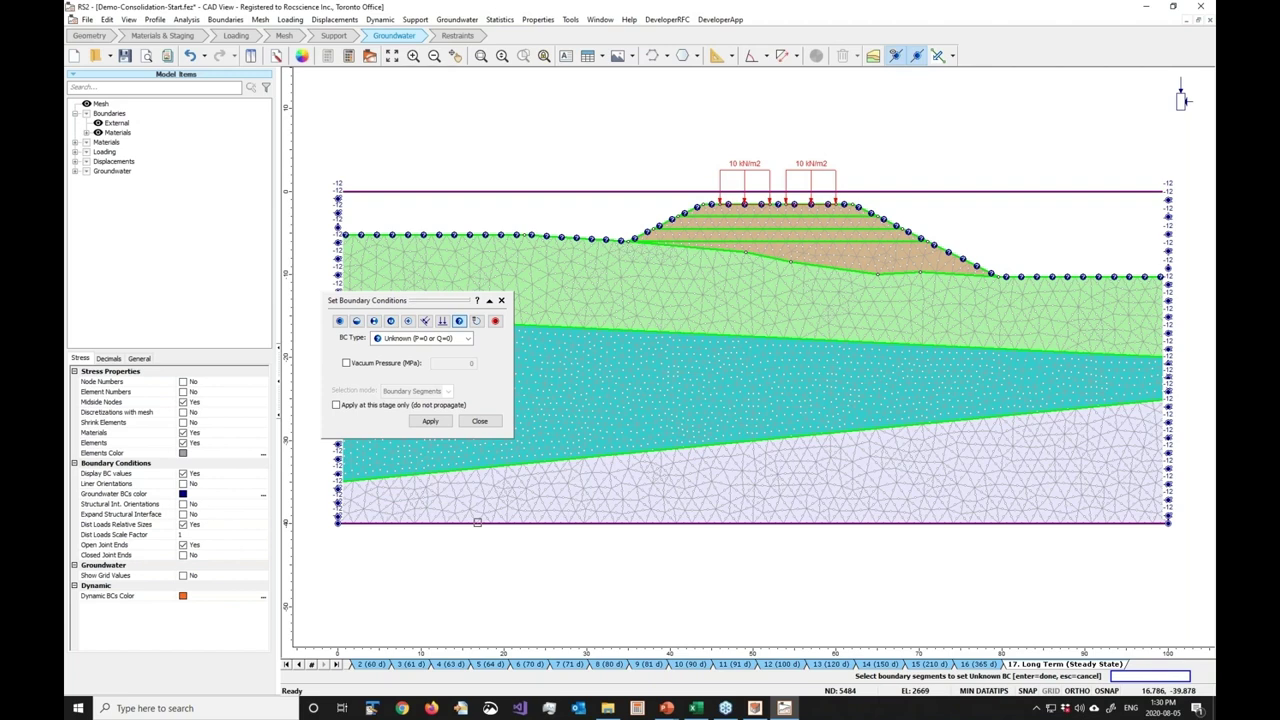
{"action": "left_click", "coordinate": [502, 301]}
Restrain the external boundary automatically with a free top surface and rollers on the sides
{"action": "left_click", "coordinate": [457, 35]}
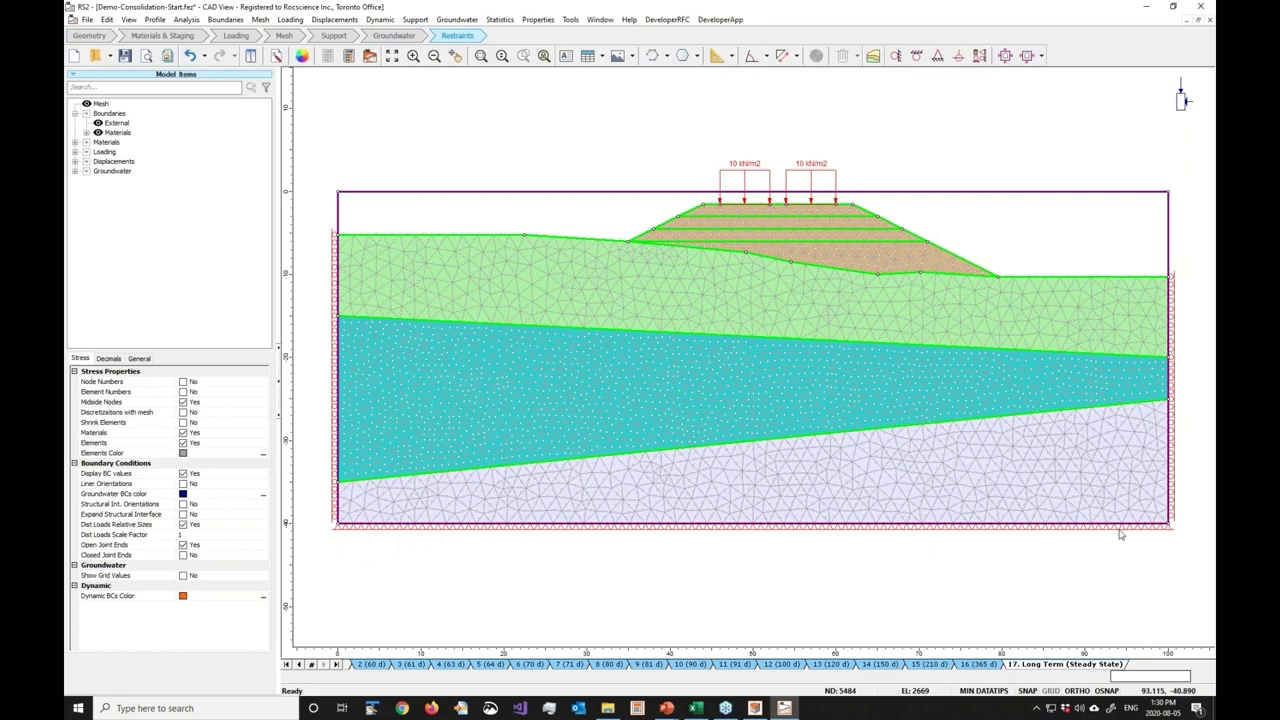
{"action": "left_click", "coordinate": [1041, 56]}
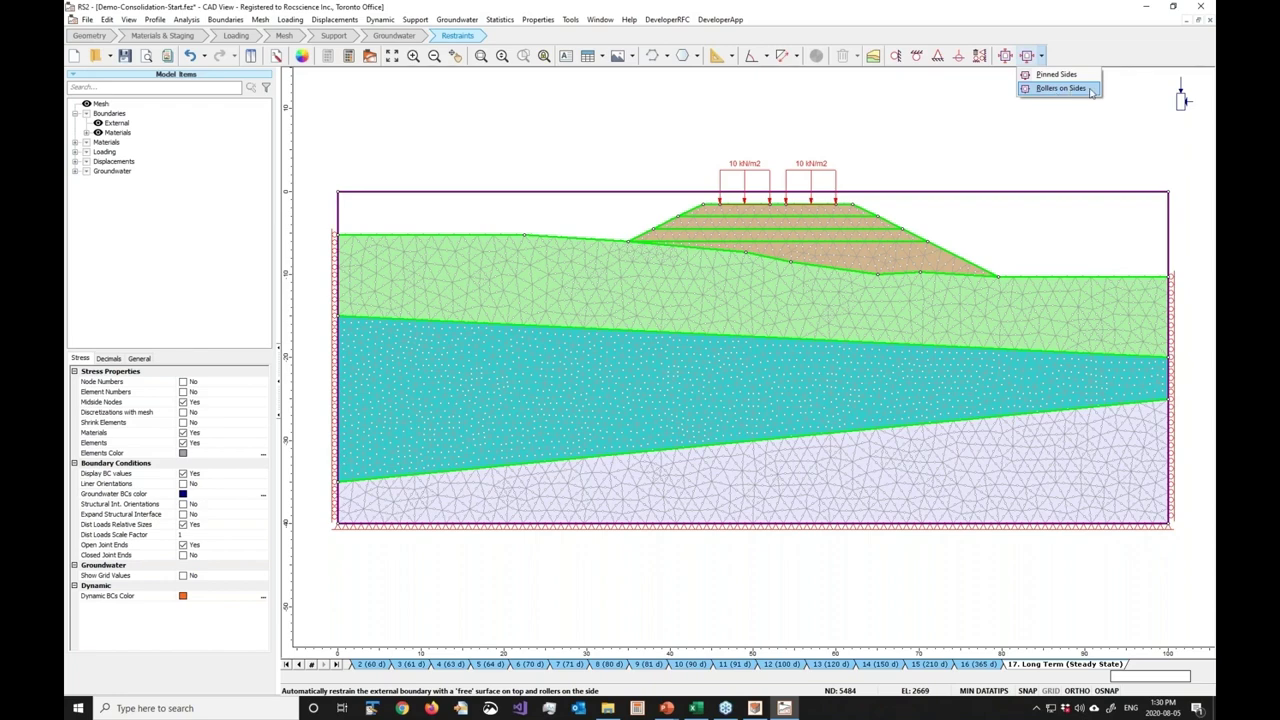
{"action": "left_click", "coordinate": [1090, 89]}
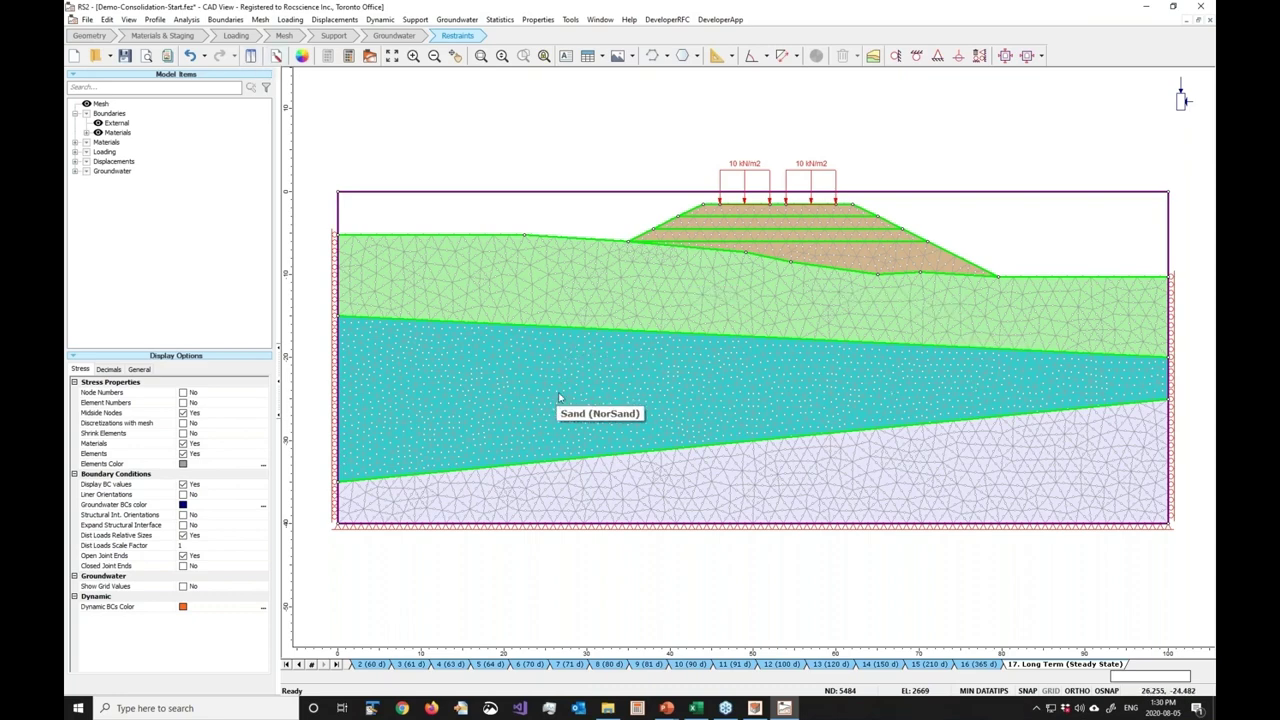
Save the model under the new name Demo-Consolidation-Consolidation1.fez as a compressed RS2 file
{"action": "left_click", "coordinate": [87, 19]}
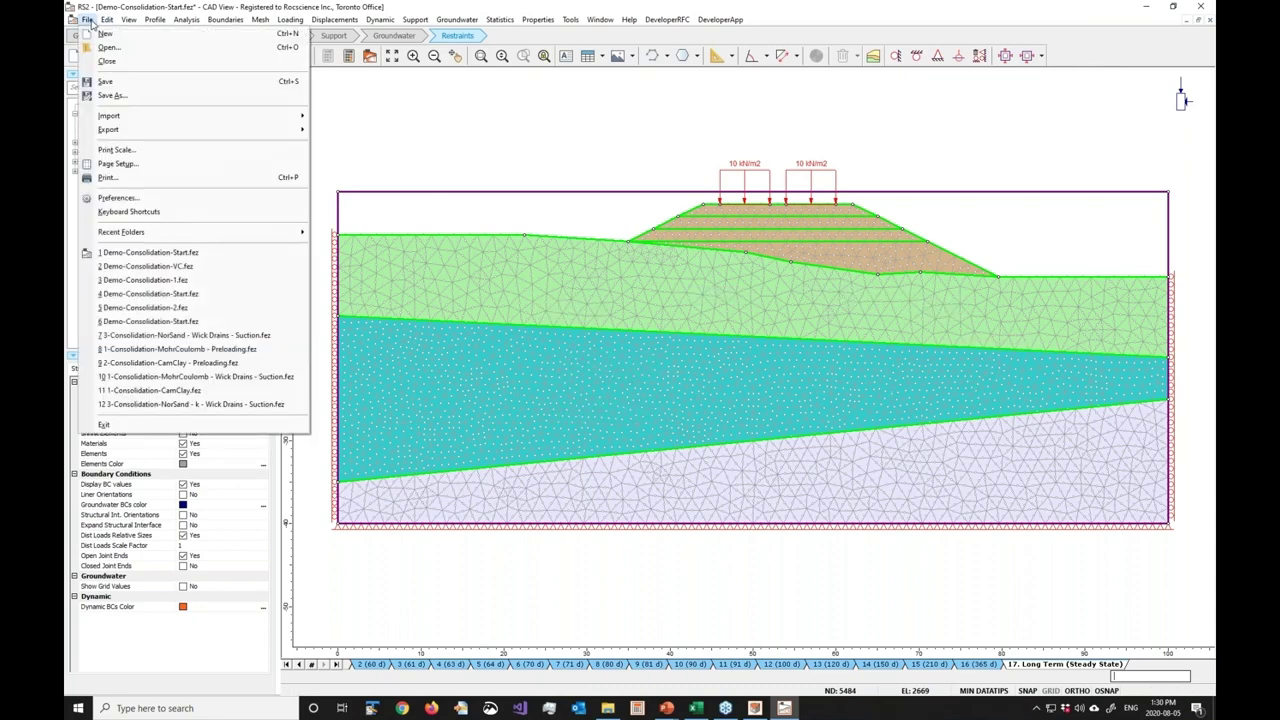
{"action": "left_click", "coordinate": [108, 95]}
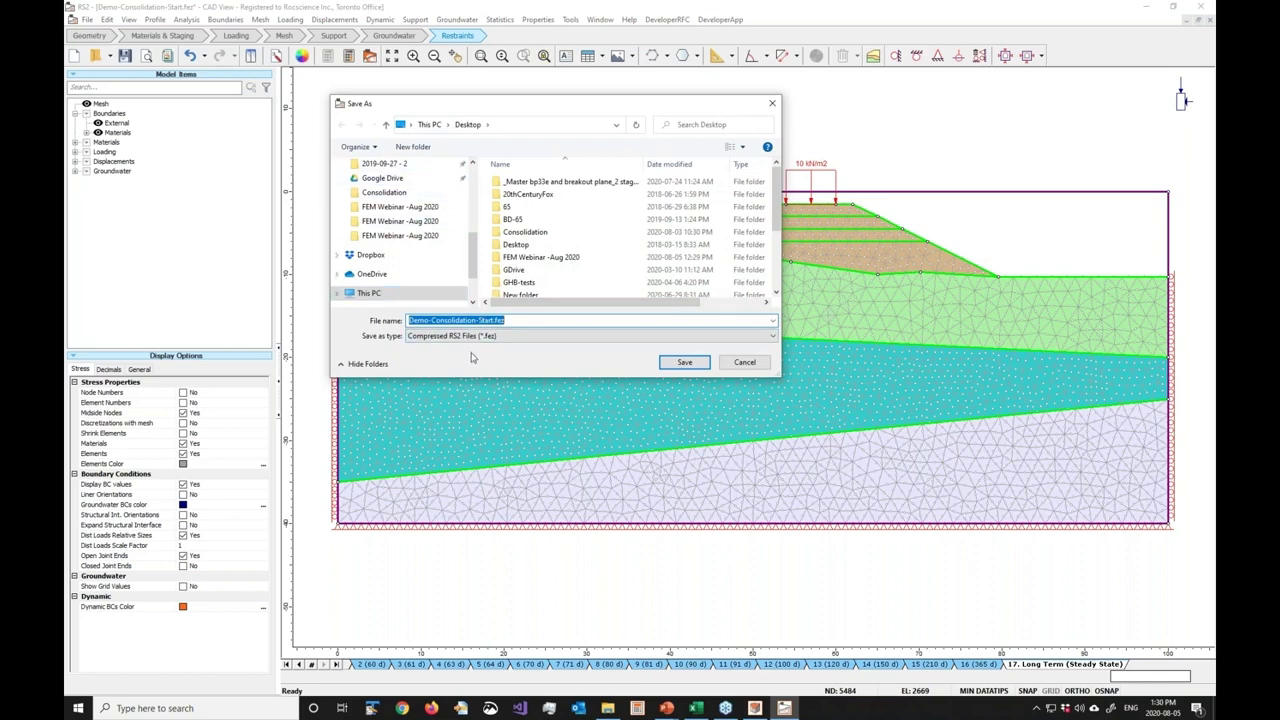
{"action": "left_click", "coordinate": [478, 320]}
{"action": "type", "text": "Consolidation1"}
{"action": "key", "text": "Delete"}
{"action": "key", "text": "Delete"}
{"action": "key", "text": "Delete"}
{"action": "key", "text": "Delete"}
{"action": "key", "text": "Delete"}
{"action": "key", "text": "Return"}
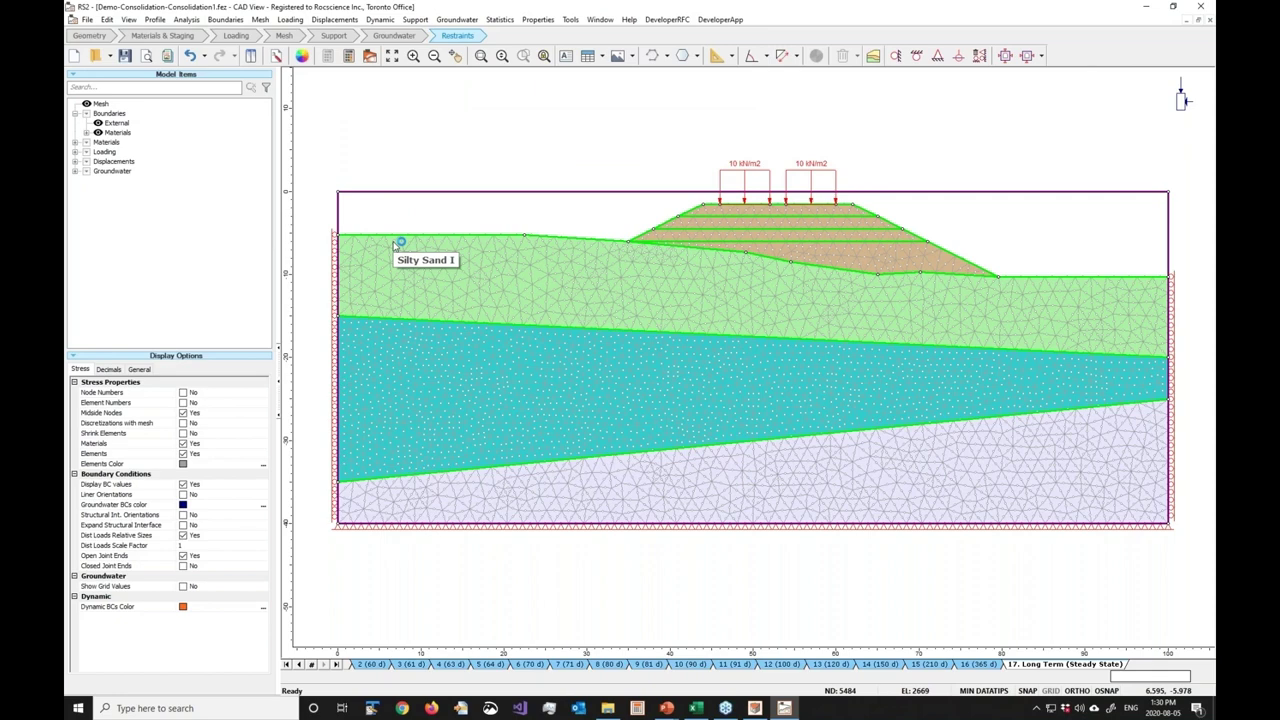
Compute the staged consolidation model and raise the computation's execution priority to Highest
{"action": "key", "text": "ctrl+t"}
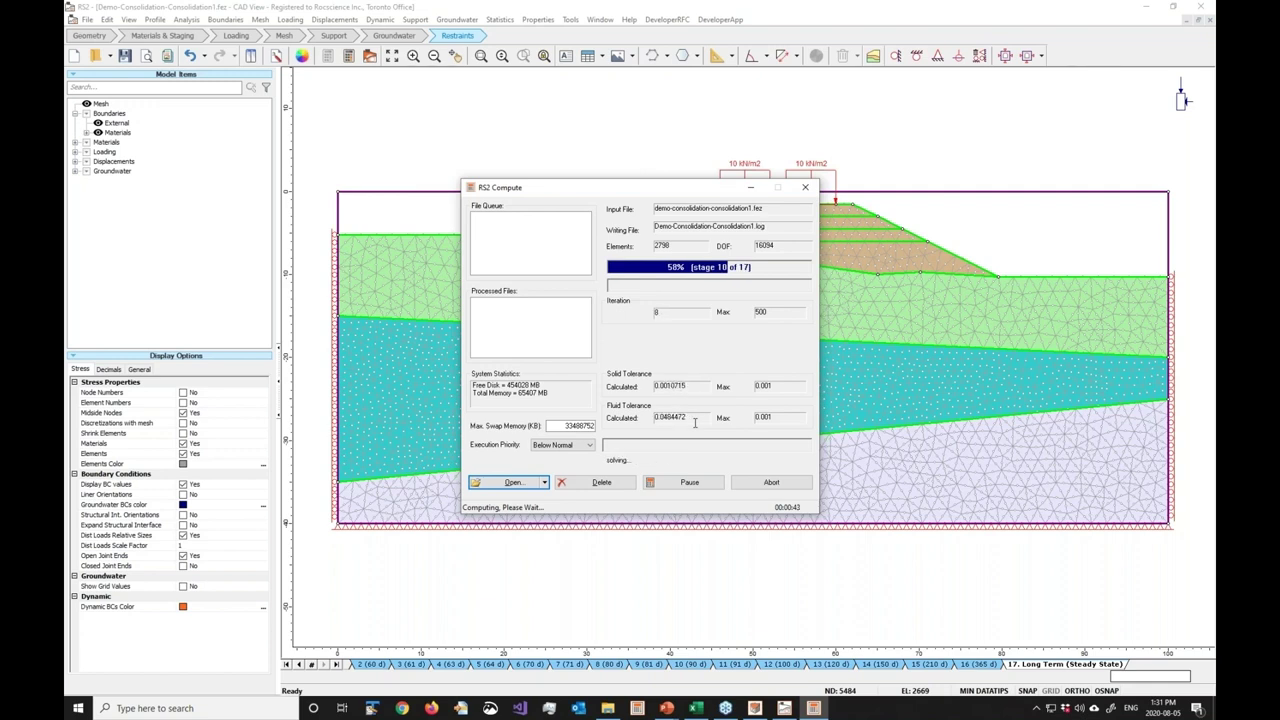
{"action": "left_click", "coordinate": [563, 446]}
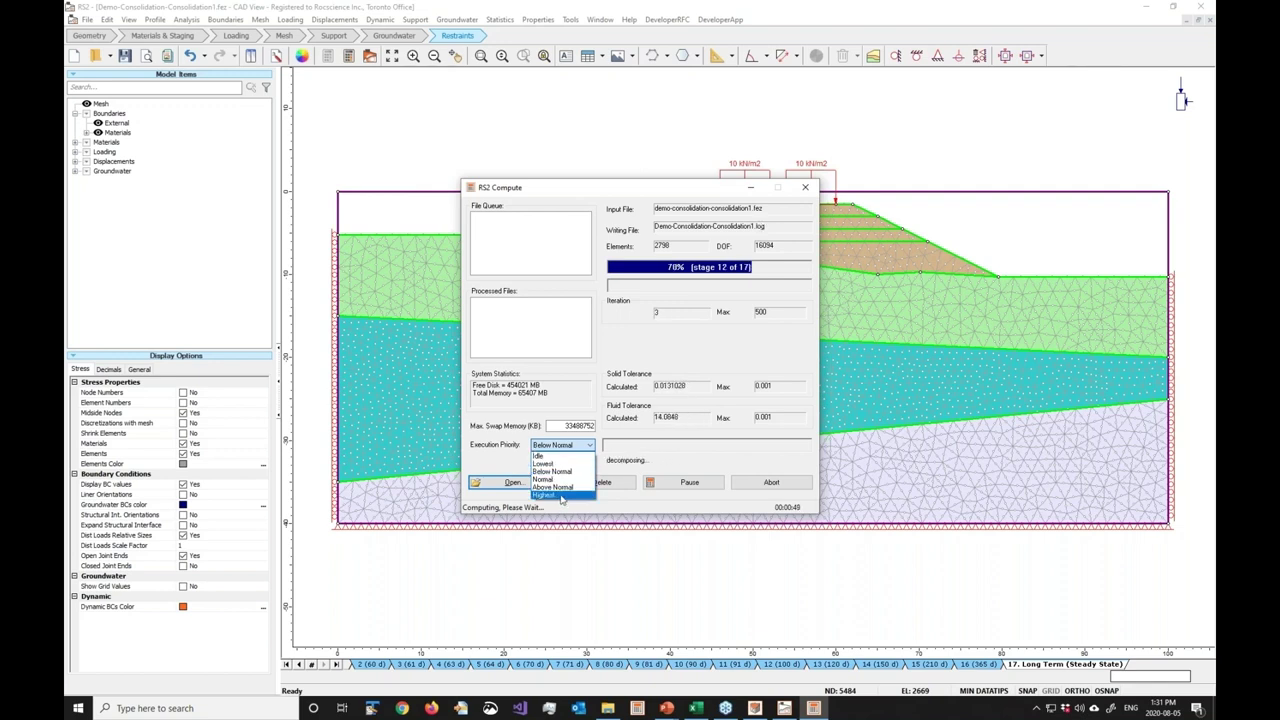
{"action": "left_click", "coordinate": [561, 494]}
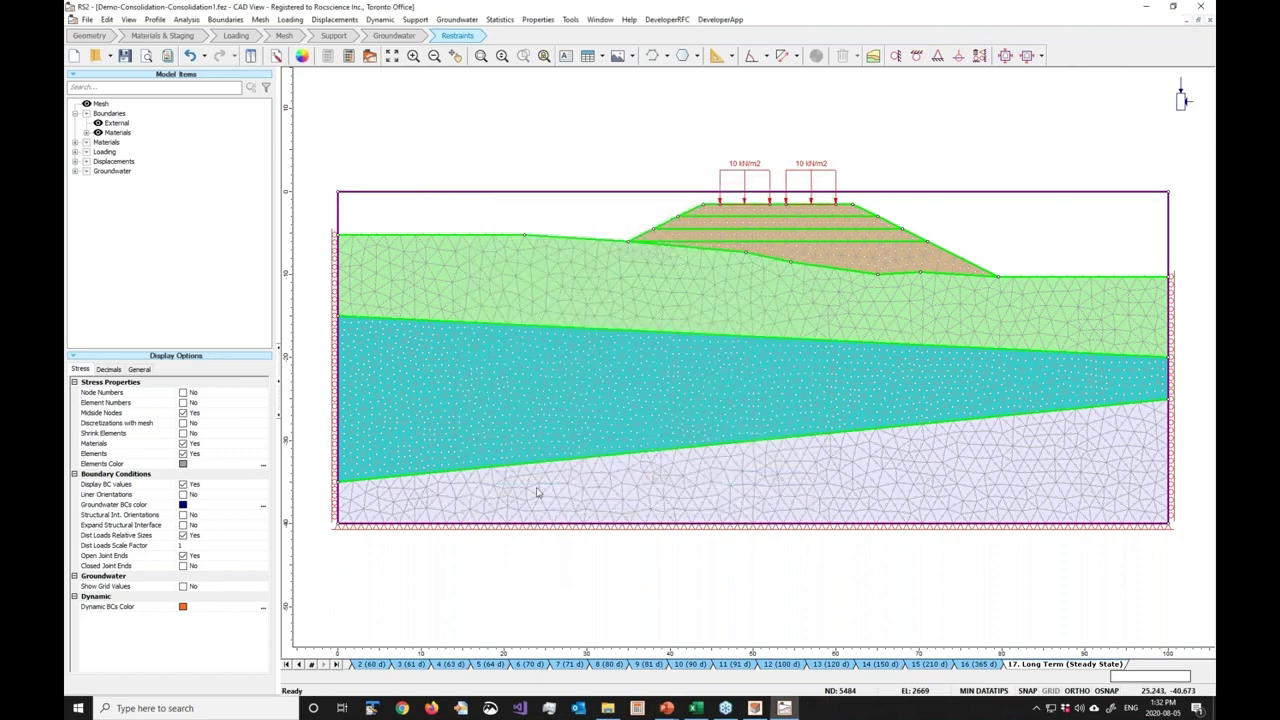
Open the computed results in Interpret and display the Excess Pore Pressure contours
{"action": "left_click", "coordinate": [370, 57]}
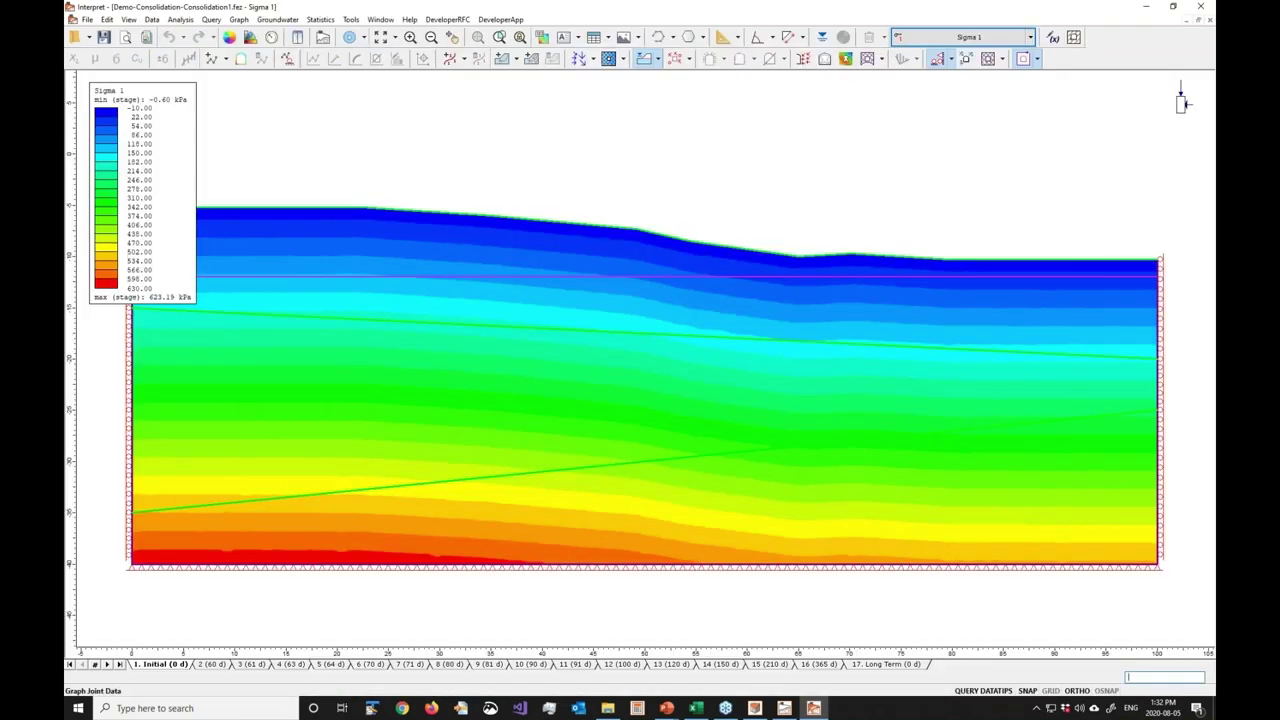
{"action": "left_click", "coordinate": [931, 38]}
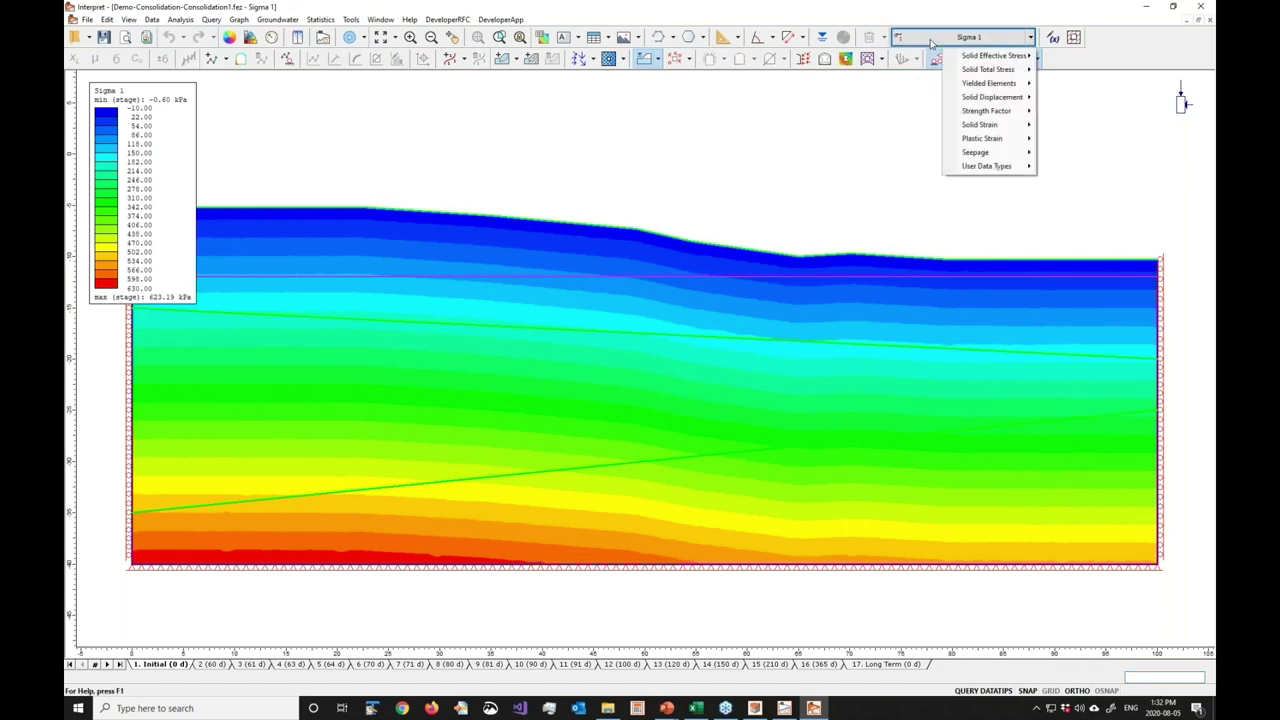
{"action": "mouse_move", "coordinate": [984, 156]}
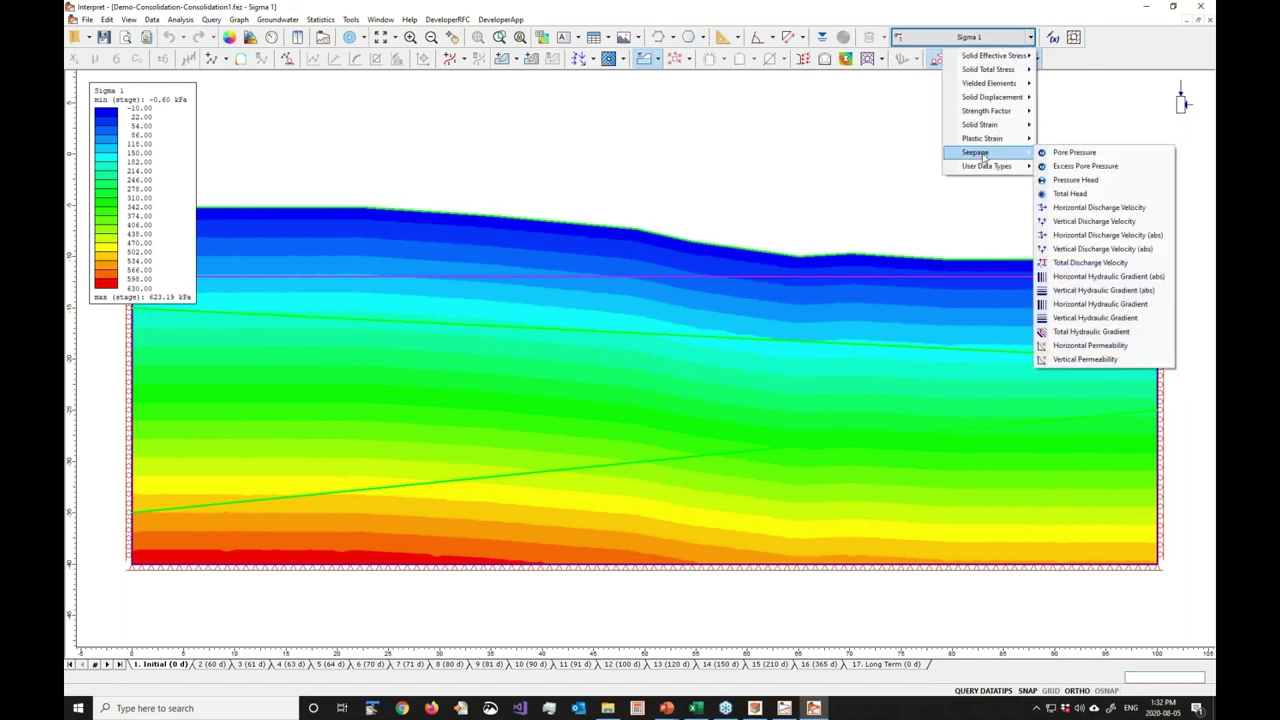
{"action": "left_click", "coordinate": [1110, 168]}
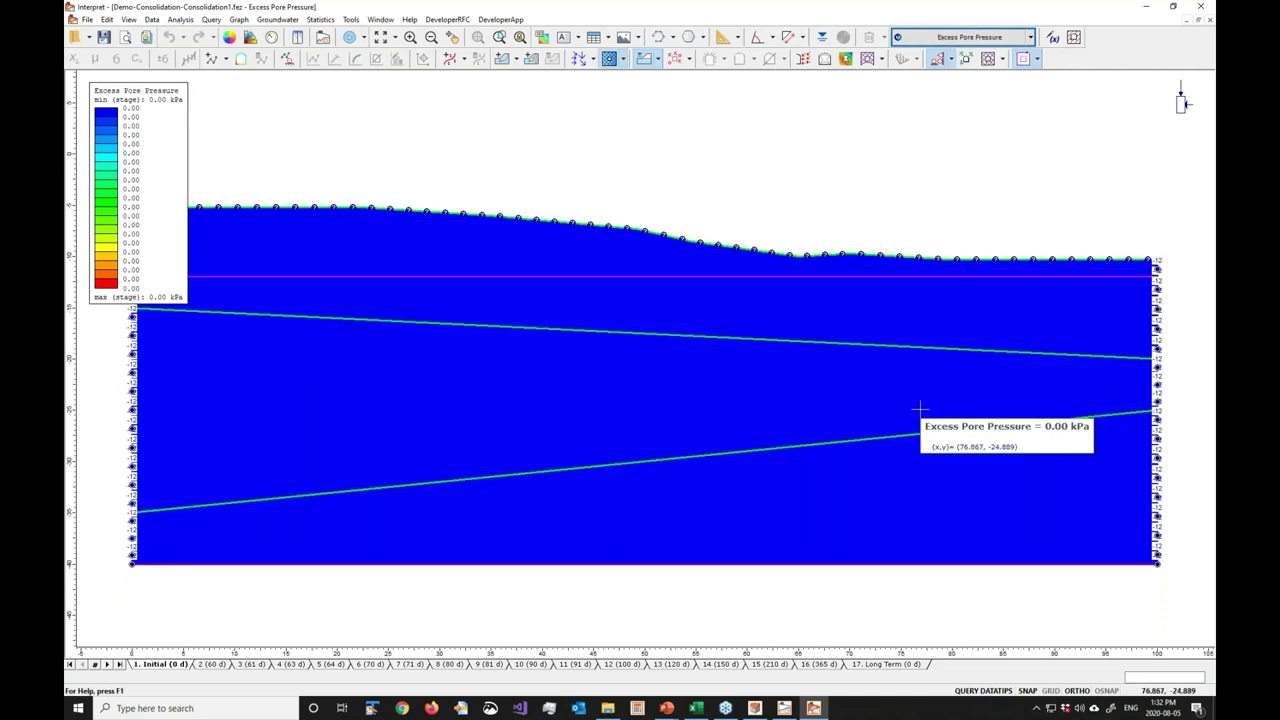
Examine how excess pore pressure develops in the foundation during embankment construction, from stage 2 (60 d) to stage 10 (90 d)
{"action": "left_click", "coordinate": [212, 664]}
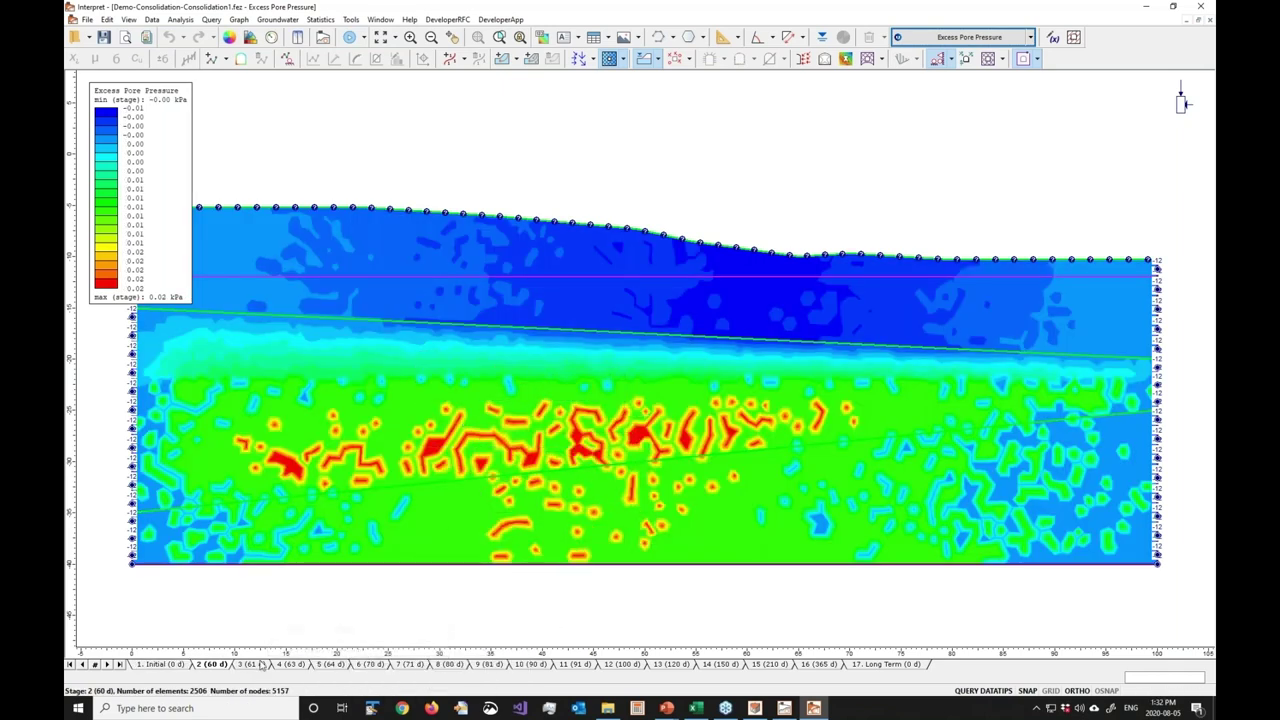
{"action": "left_click", "coordinate": [261, 665]}
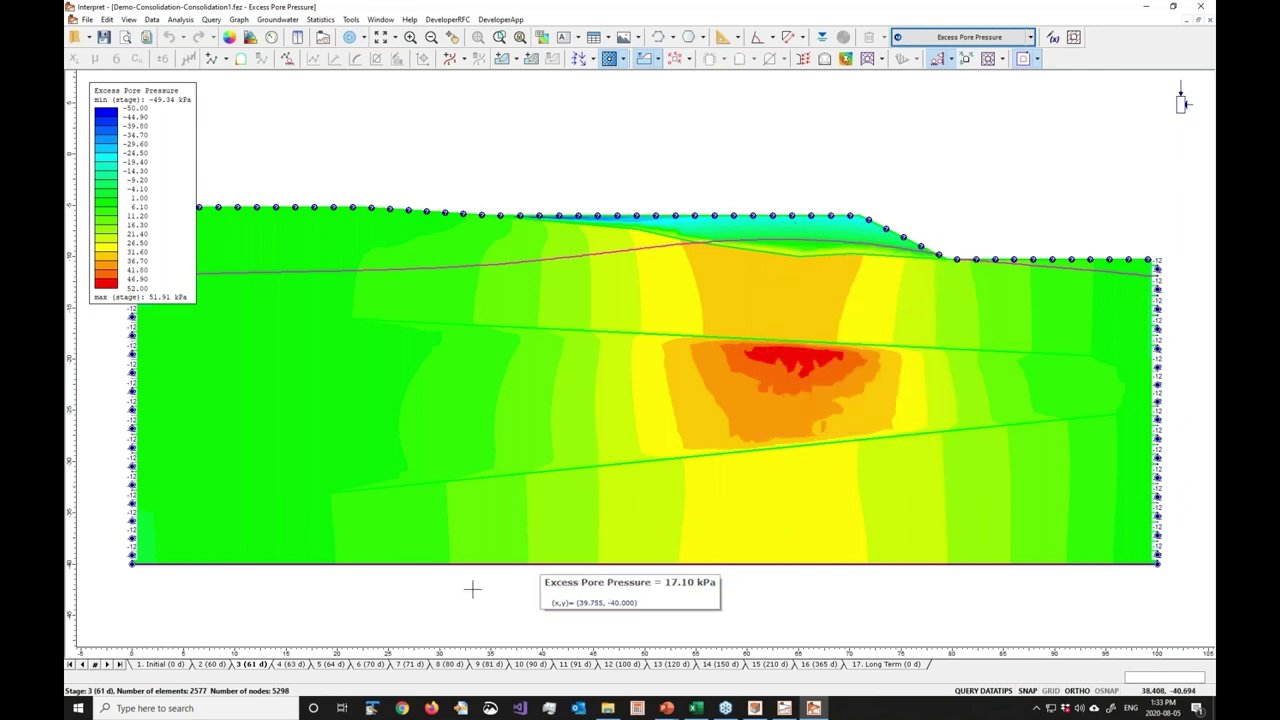
{"action": "left_click", "coordinate": [107, 664]}
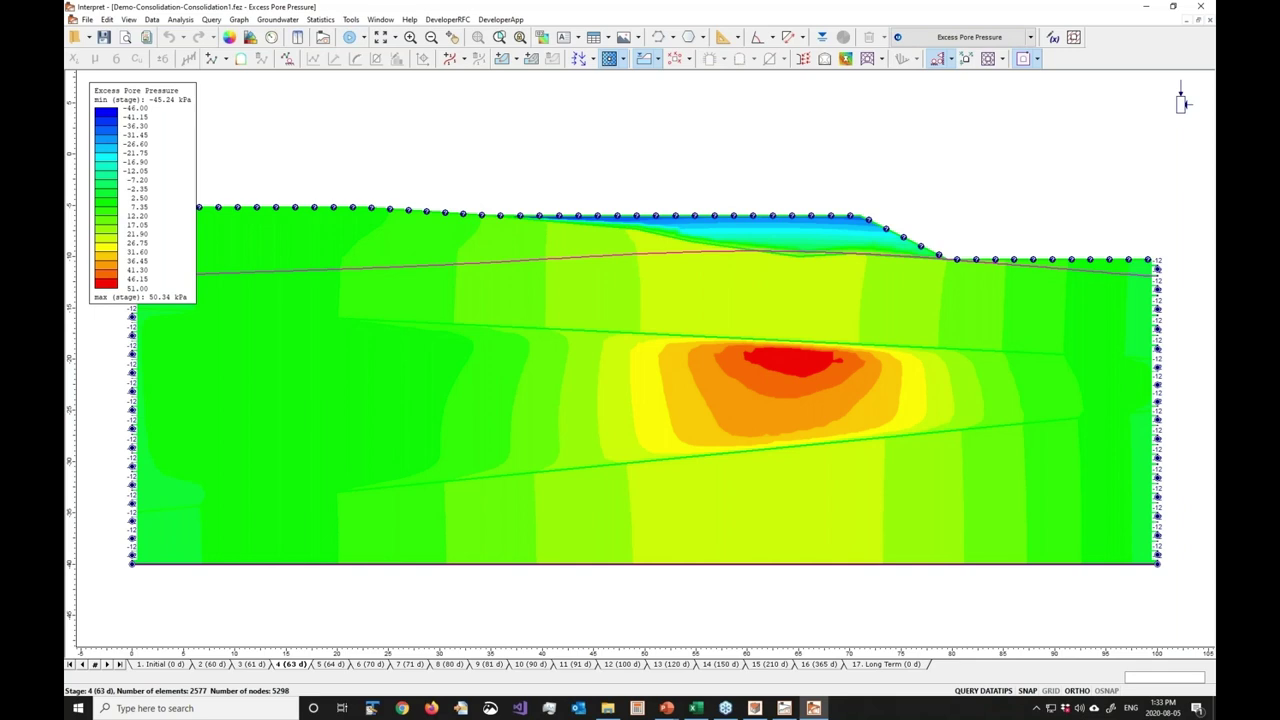
{"action": "left_click", "coordinate": [107, 664]}
{"action": "left_click", "coordinate": [107, 664]}
{"action": "left_click", "coordinate": [107, 664]}
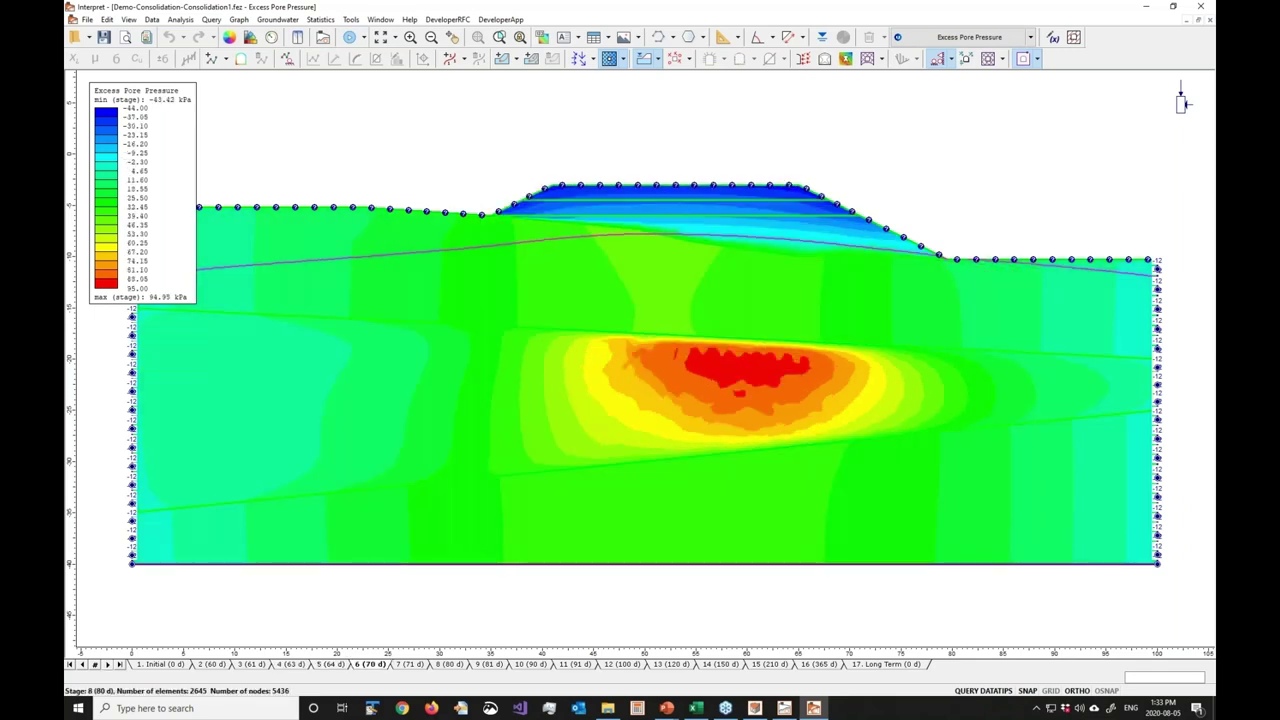
{"action": "left_click", "coordinate": [107, 664]}
{"action": "left_click", "coordinate": [330, 664]}
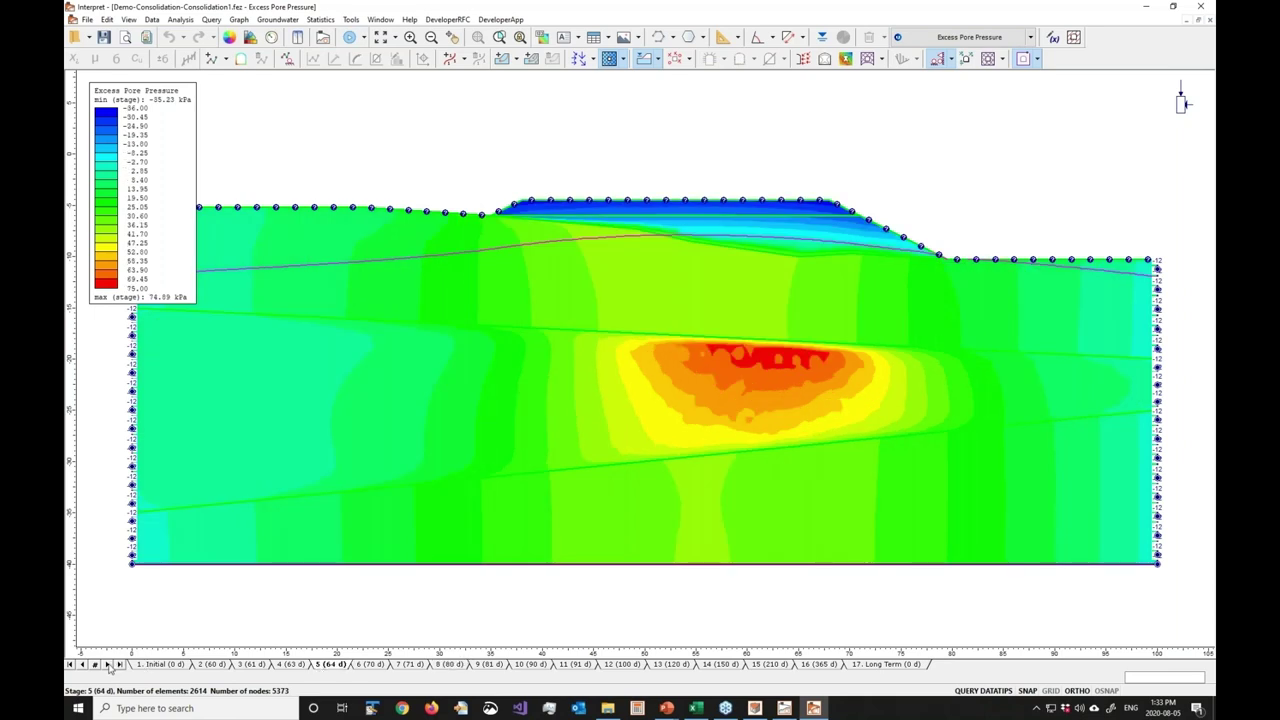
{"action": "left_click", "coordinate": [107, 664]}
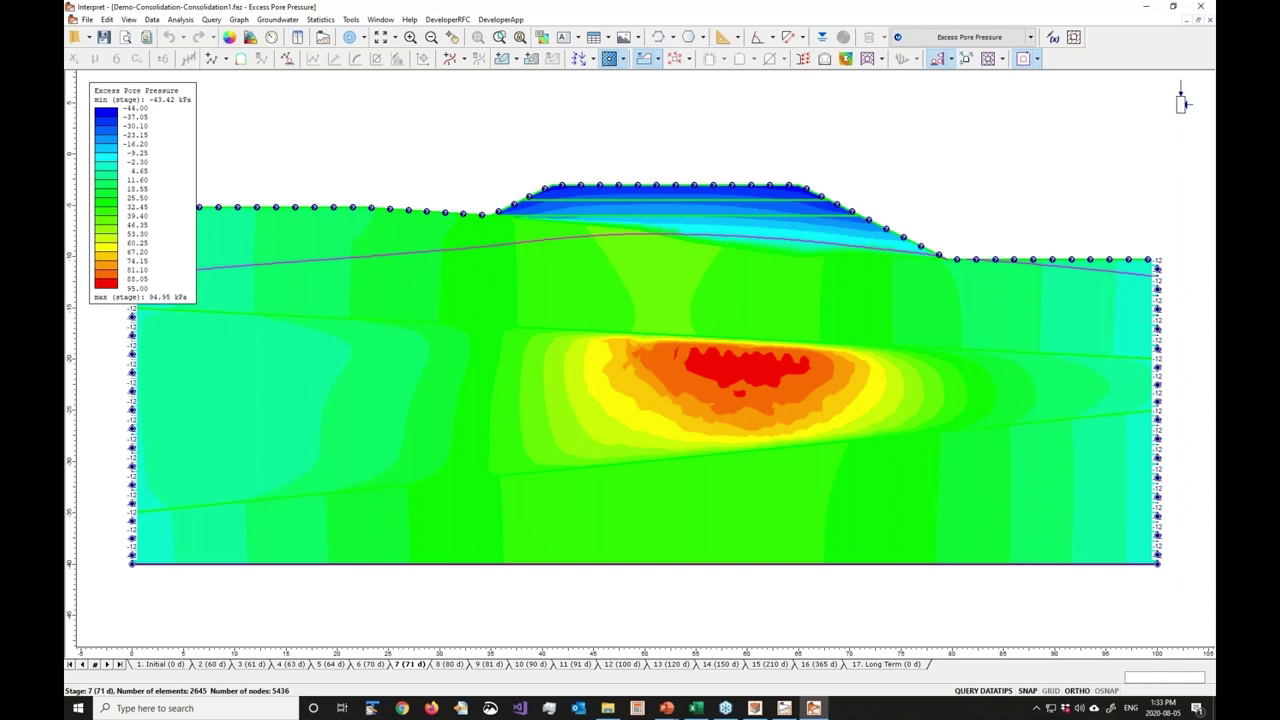
{"action": "key", "text": "Right"}
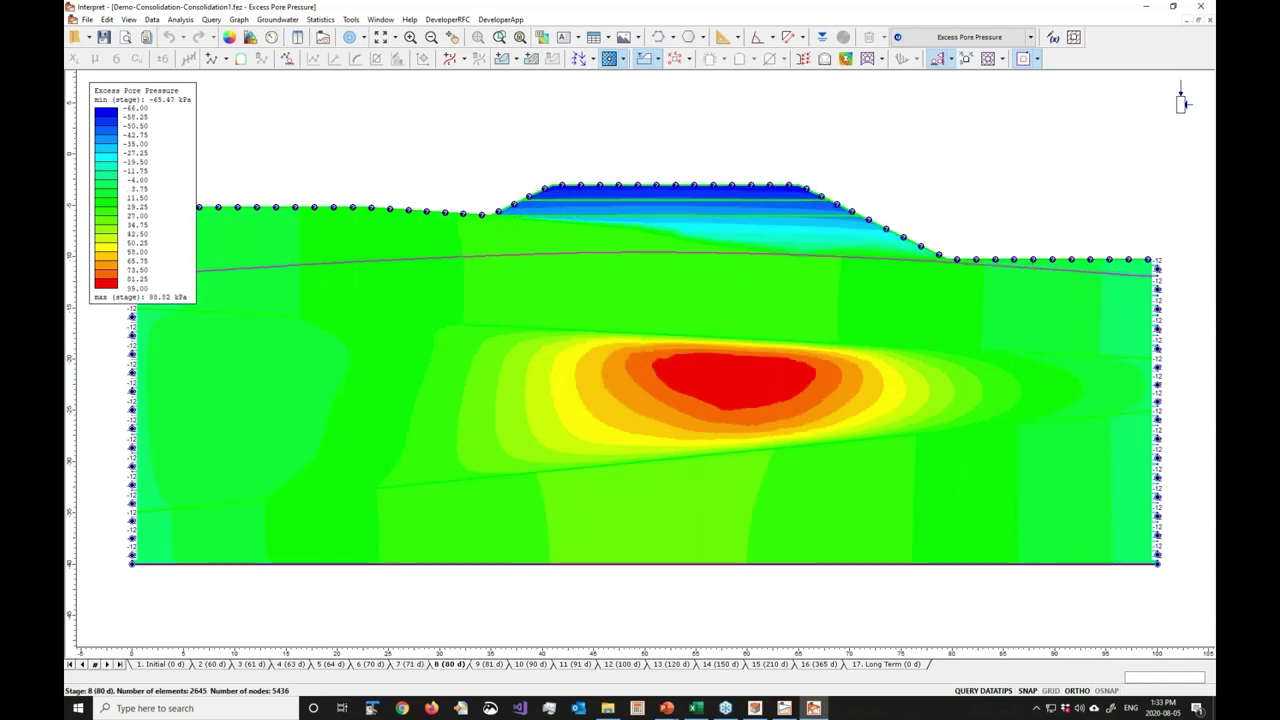
{"action": "key", "text": "Right"}
{"action": "key", "text": "Right"}
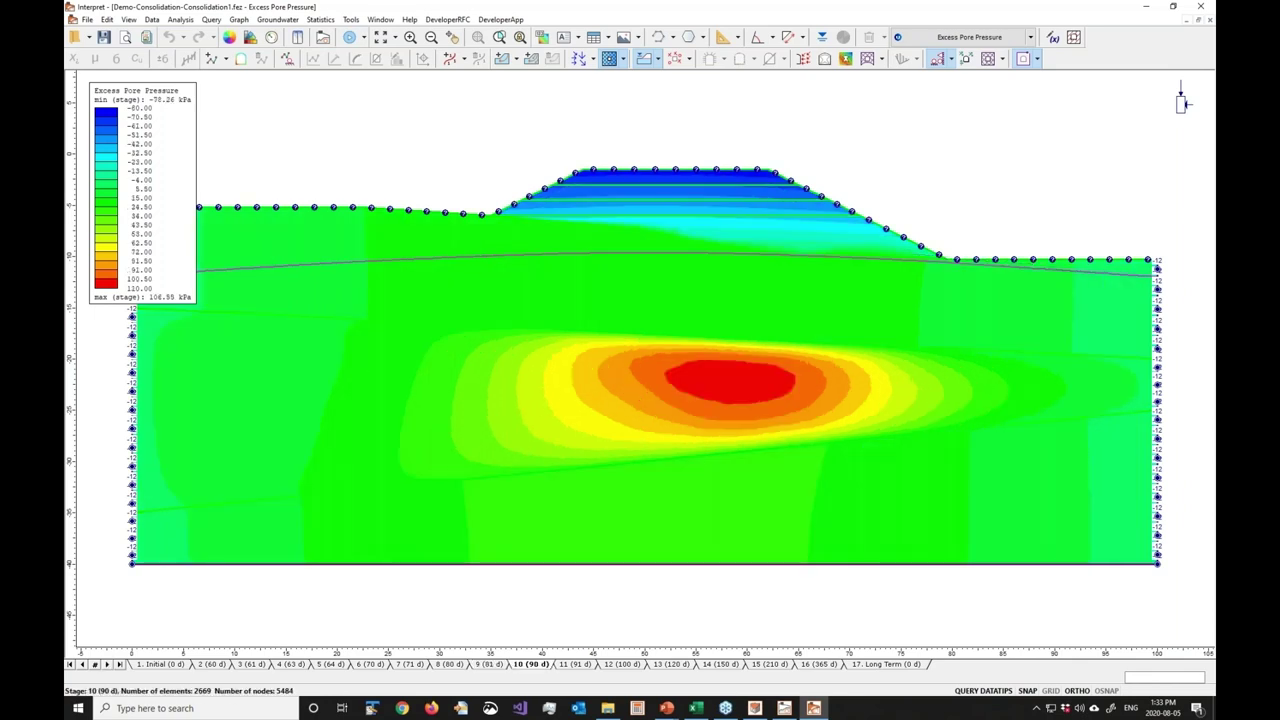
Examine the excess pore pressure under the surface loads from stage 11 (91 d) through stage 17 (long term)
{"action": "key", "text": "Right"}
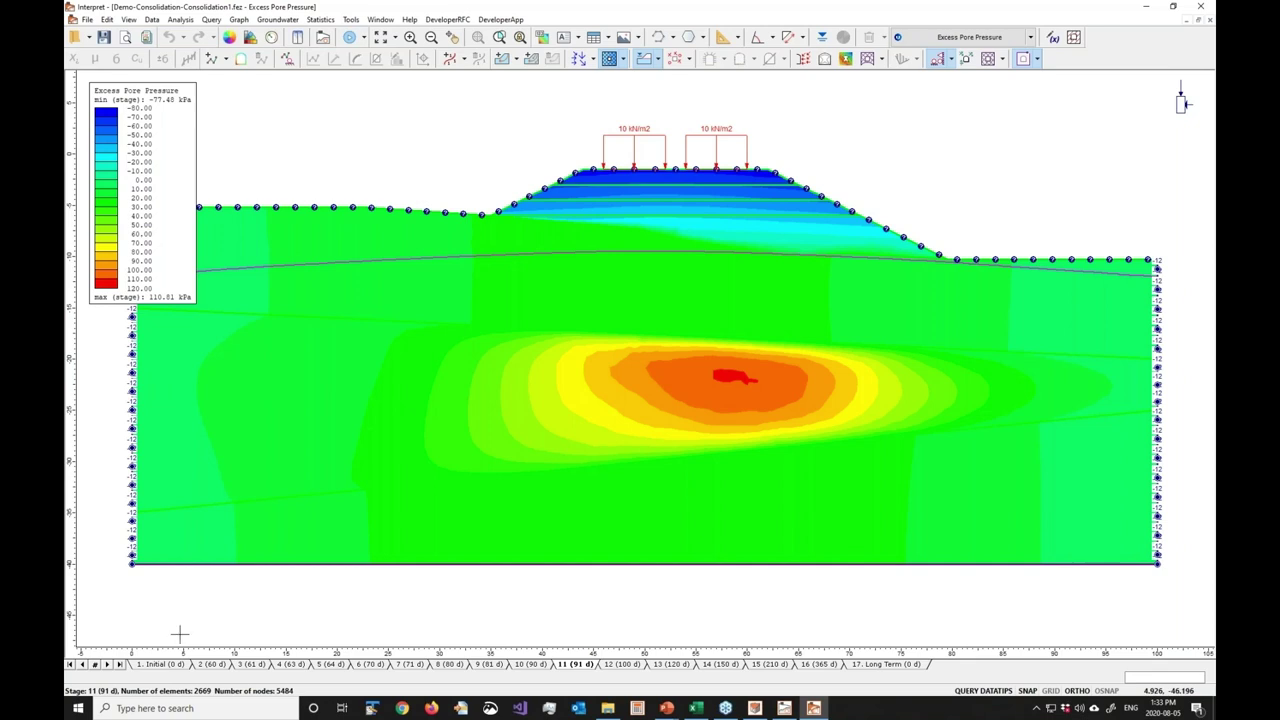
{"action": "left_click", "coordinate": [107, 664]}
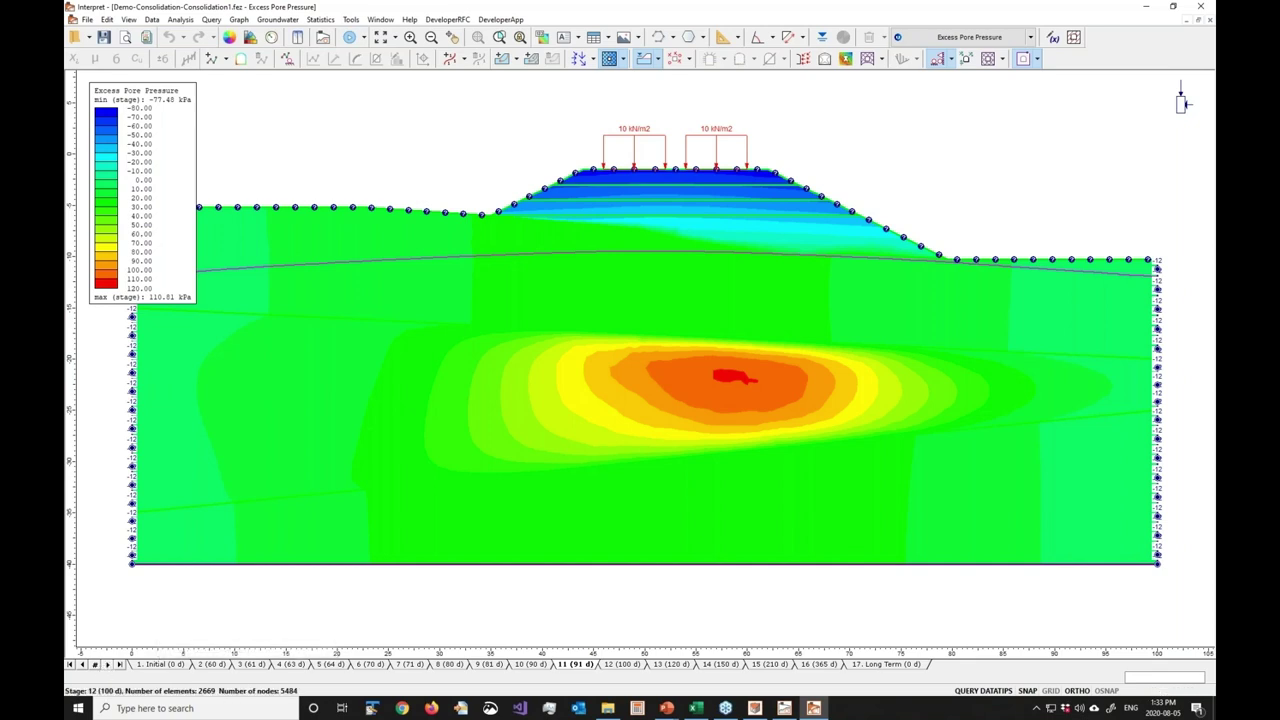
{"action": "left_click", "coordinate": [107, 664]}
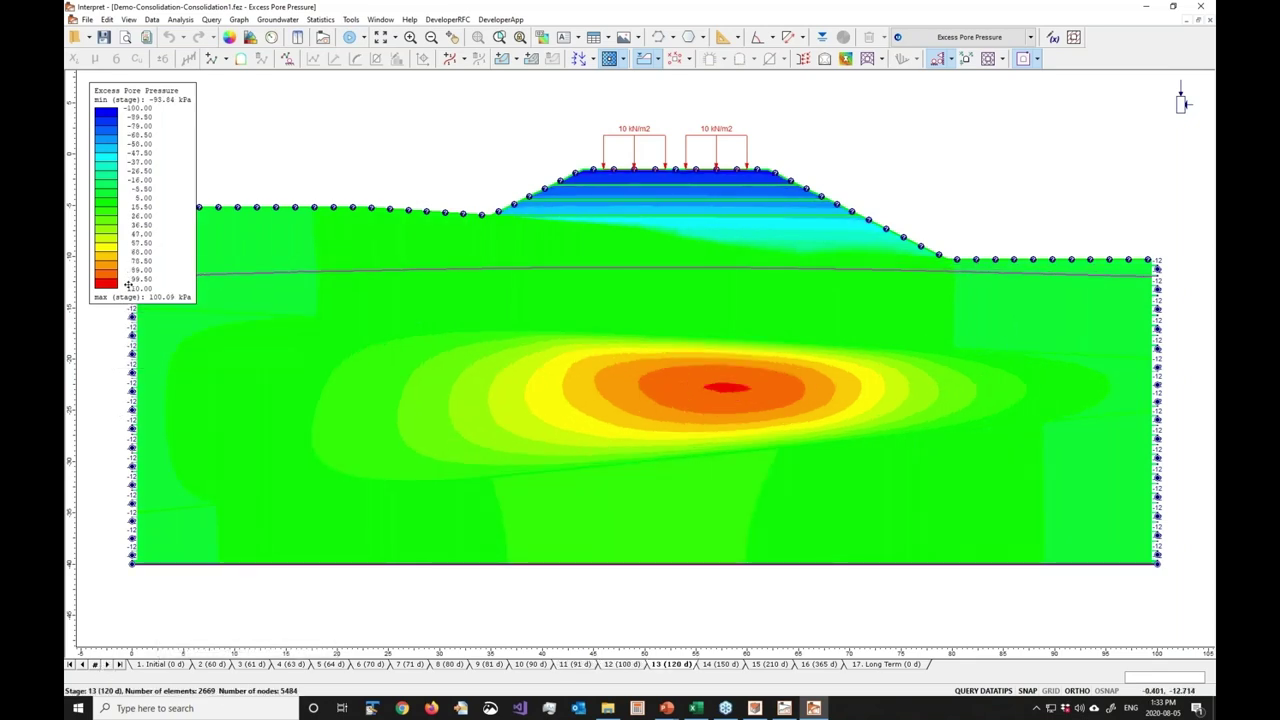
{"action": "mouse_move", "coordinate": [676, 381]}
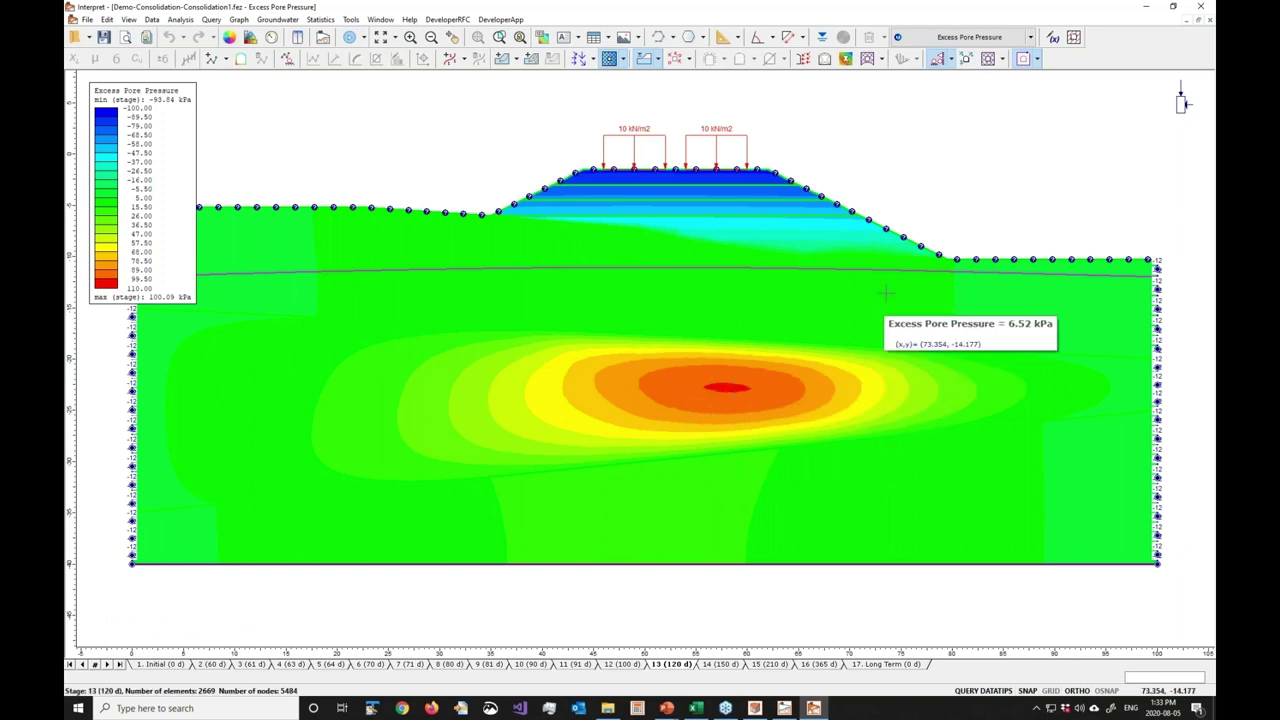
{"action": "left_click", "coordinate": [107, 664]}
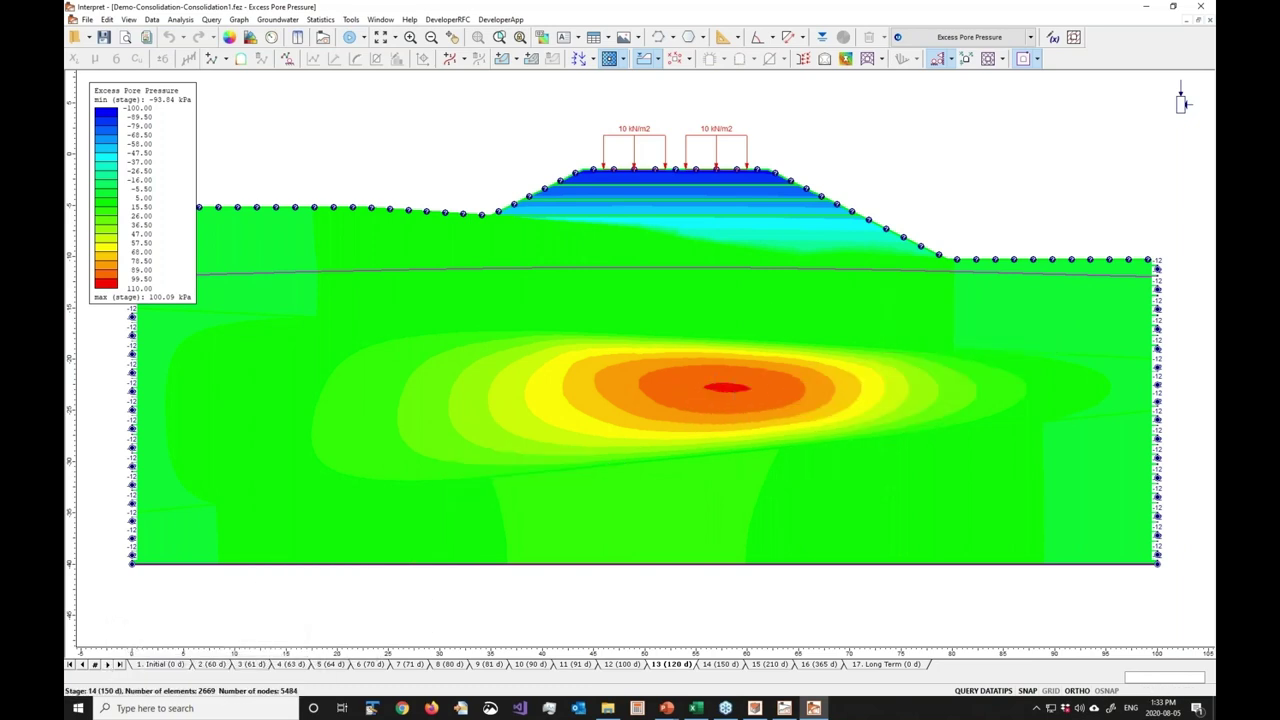
{"action": "left_click", "coordinate": [107, 664]}
{"action": "left_click", "coordinate": [107, 664]}
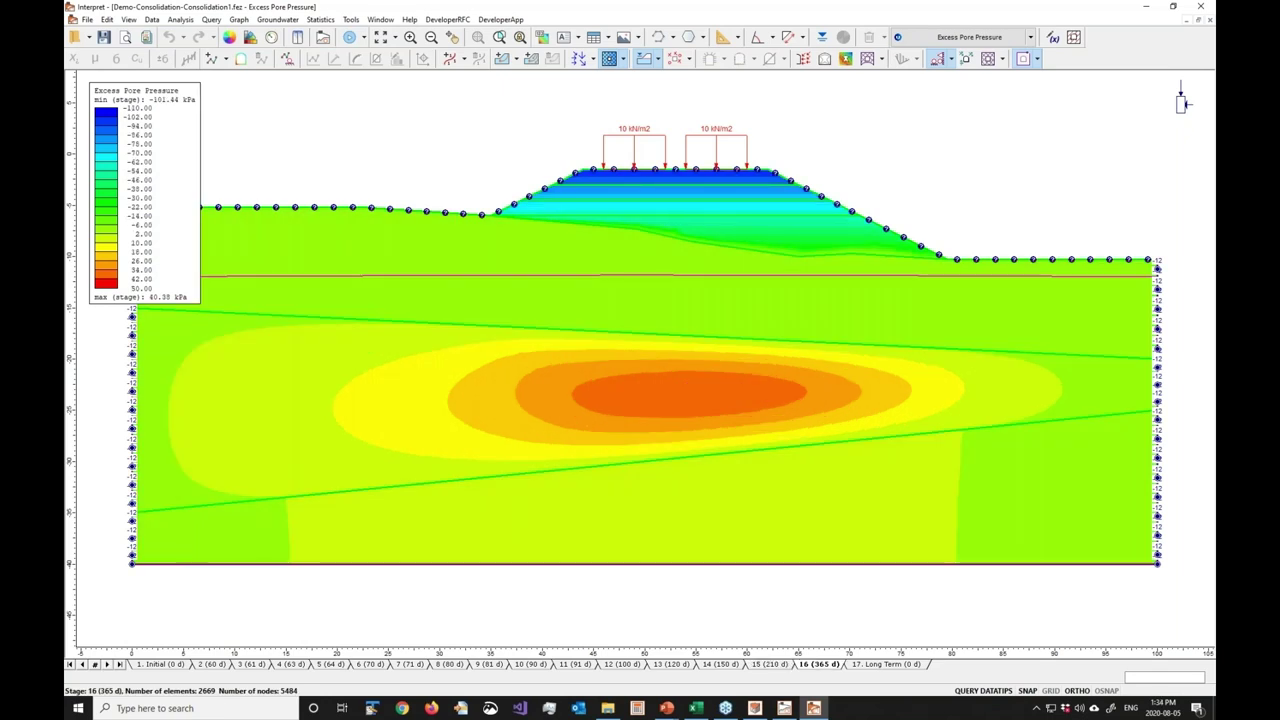
{"action": "left_click", "coordinate": [107, 664]}
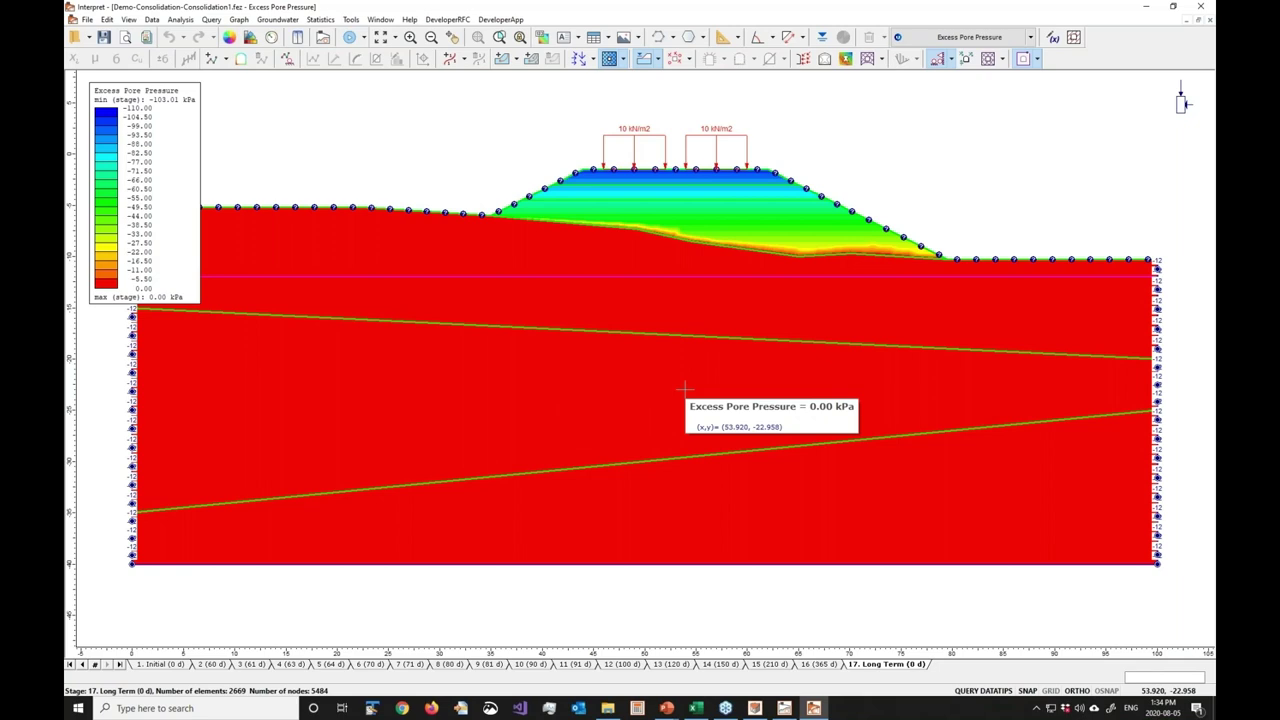
Add a material query point at about (55, -22.5) inside the highest excess pore pressure zone at stage 16 (365 d), showing its queried value
{"action": "left_click", "coordinate": [819, 665]}
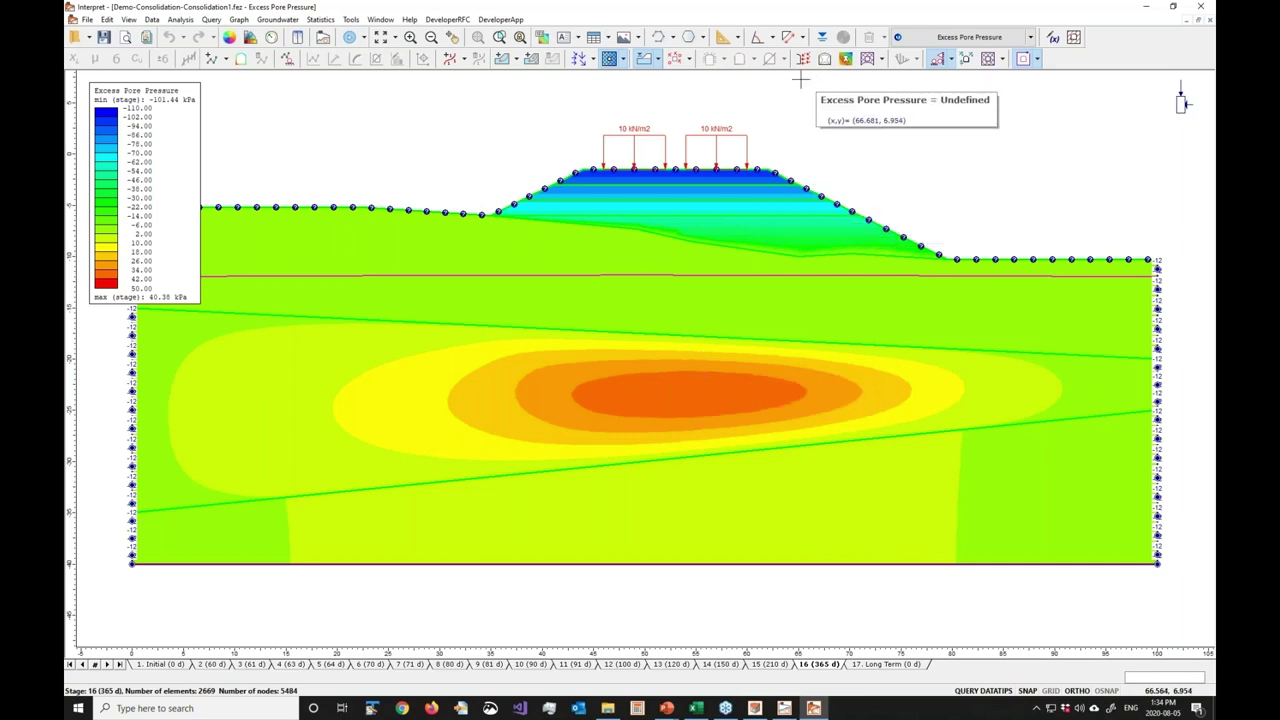
{"action": "left_click", "coordinate": [214, 60]}
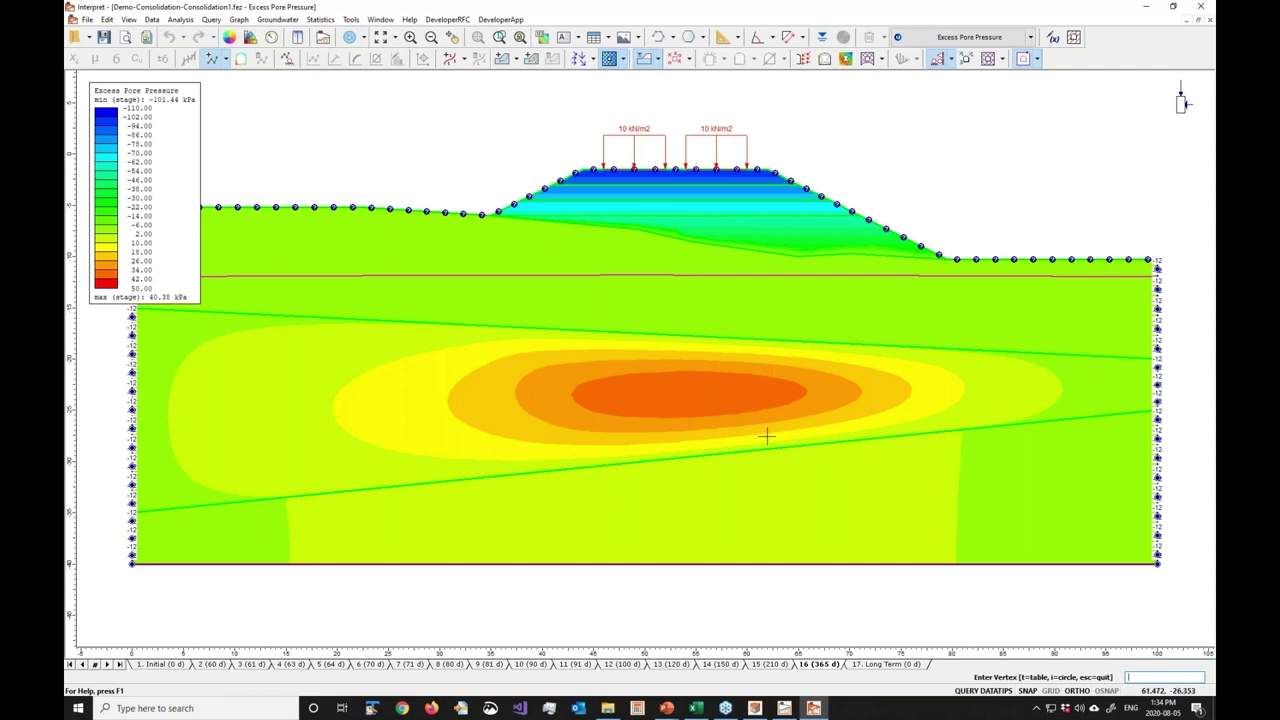
{"action": "left_click", "coordinate": [697, 385]}
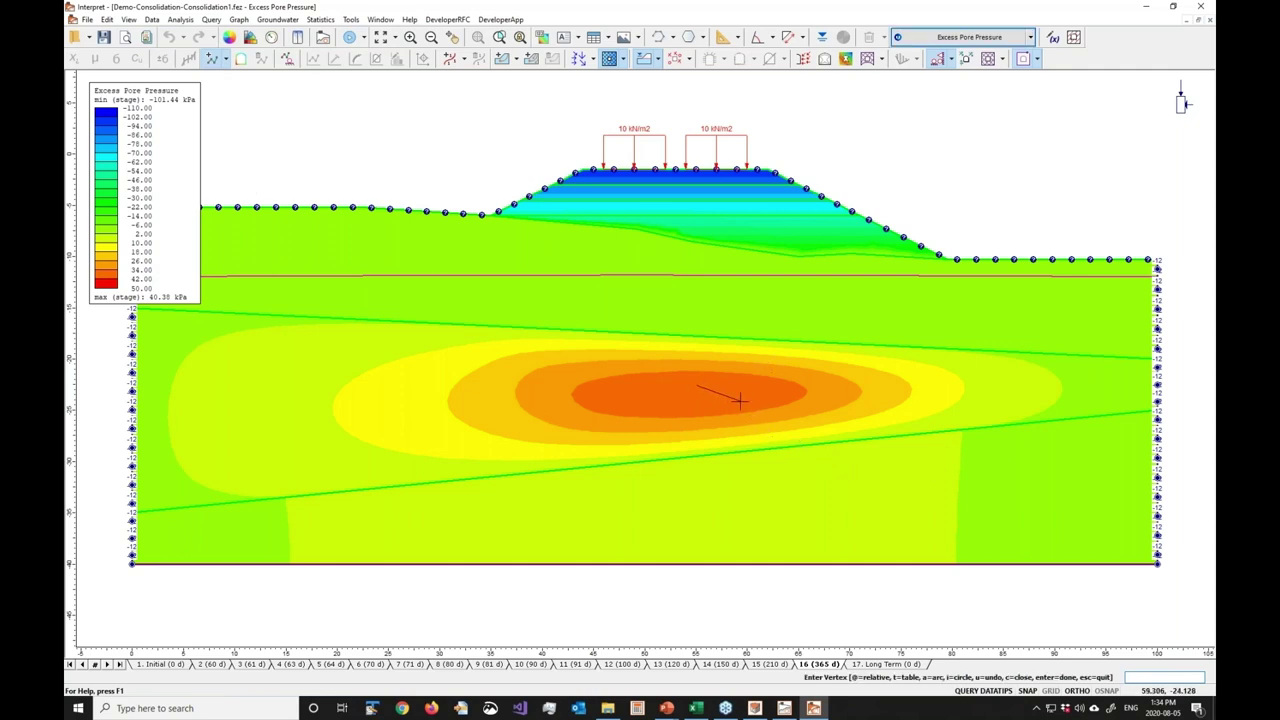
{"action": "left_click", "coordinate": [740, 400]}
{"action": "key", "text": "Return"}
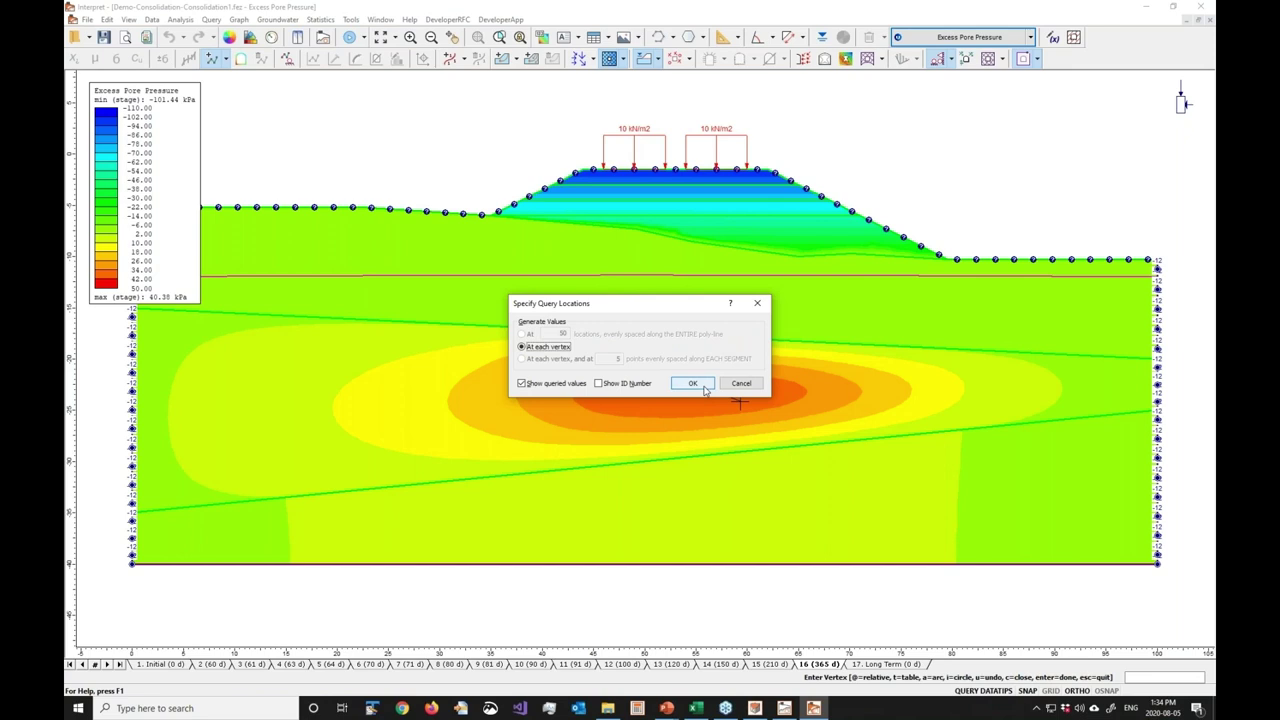
{"action": "left_click", "coordinate": [705, 389]}
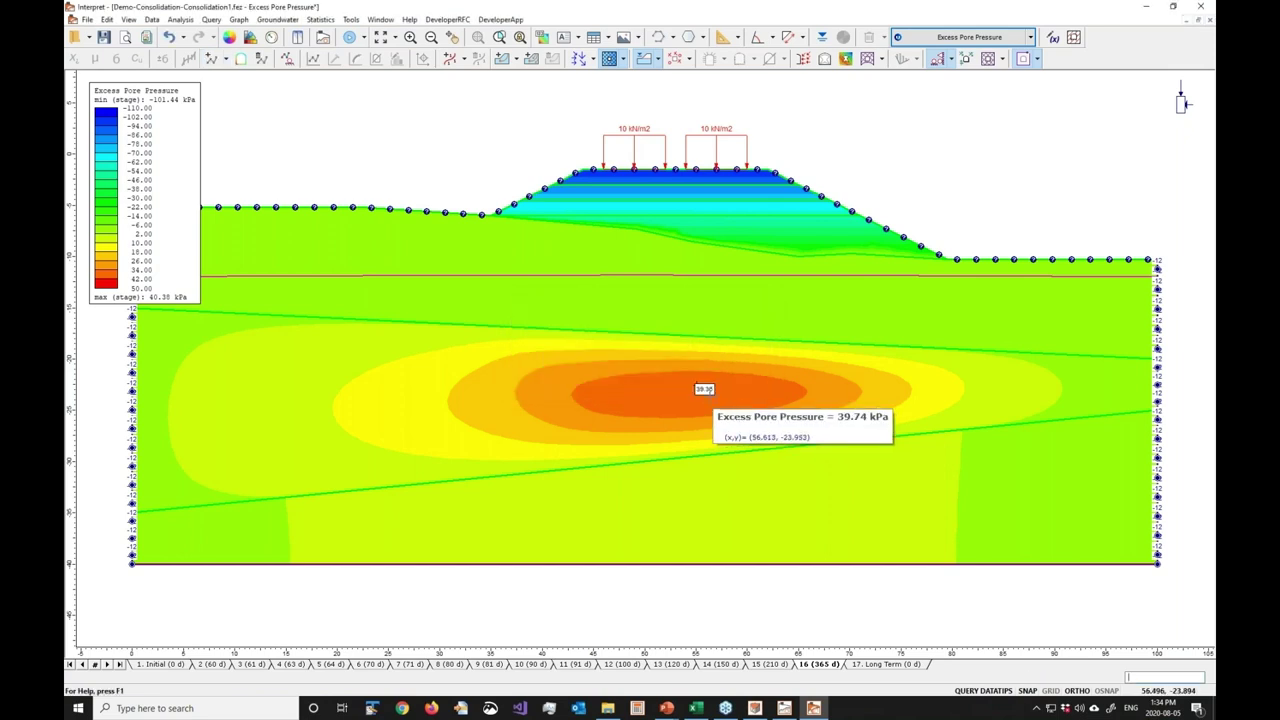
Plot the query point's excess pore pressure against Stage Log Time for all stages except Initial and Long Term, and examine the curve
{"action": "right_click", "coordinate": [704, 389]}
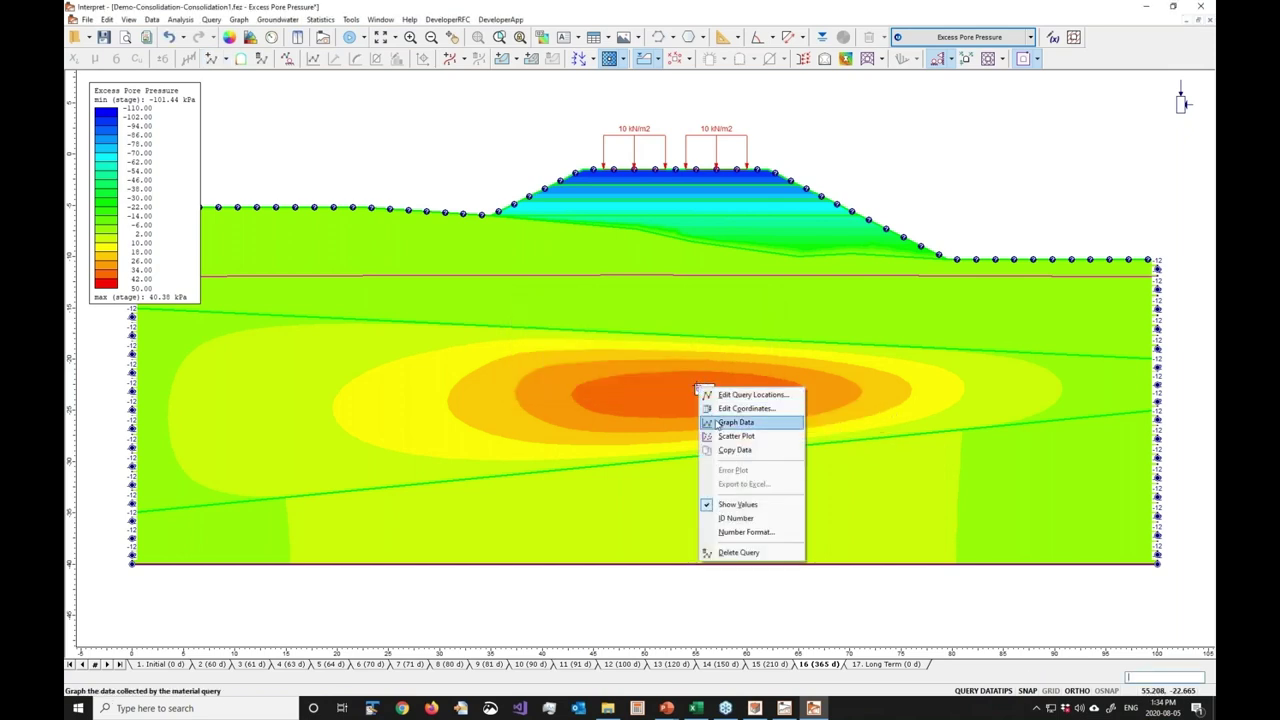
{"action": "left_click", "coordinate": [718, 424]}
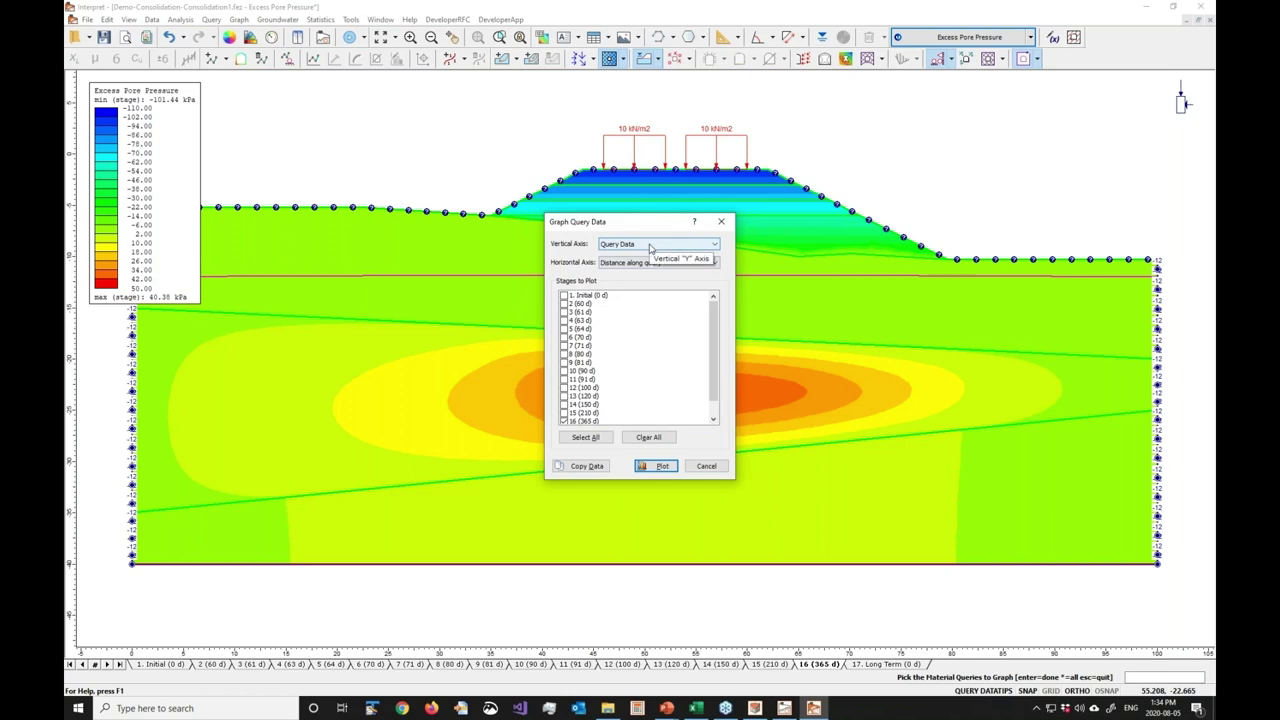
{"action": "left_click", "coordinate": [647, 262]}
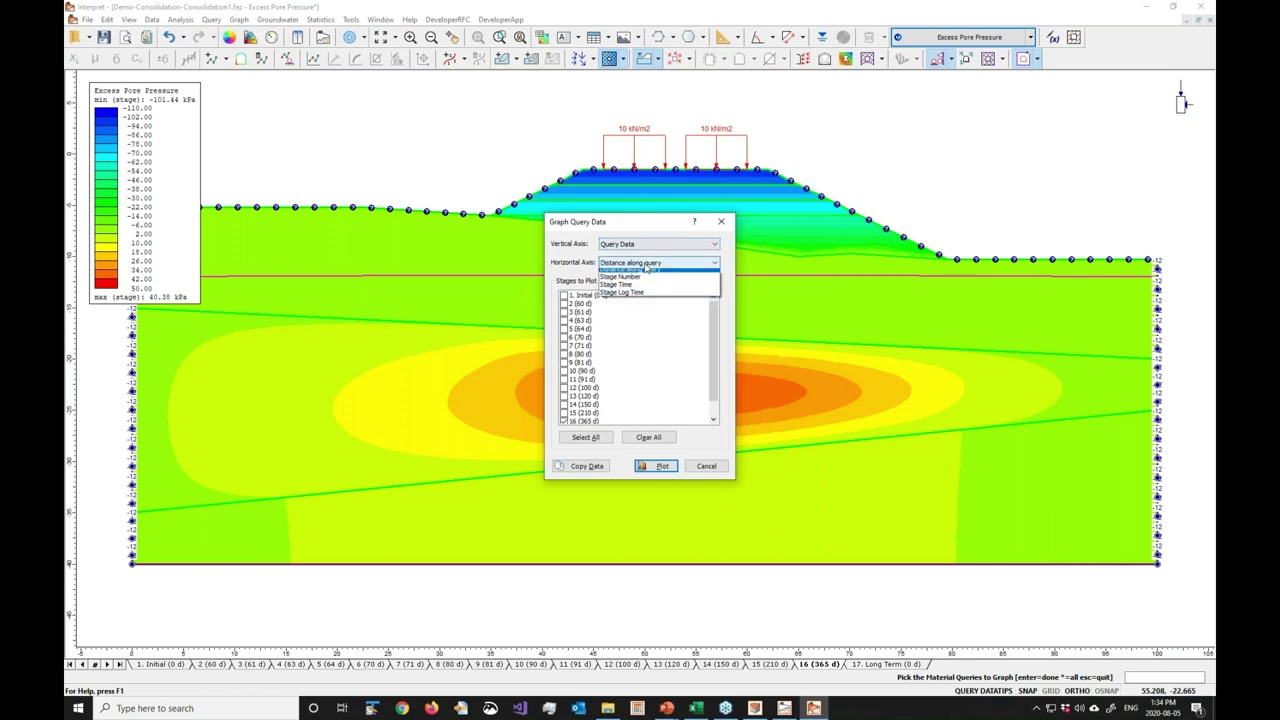
{"action": "left_click", "coordinate": [644, 297]}
{"action": "left_click", "coordinate": [585, 437]}
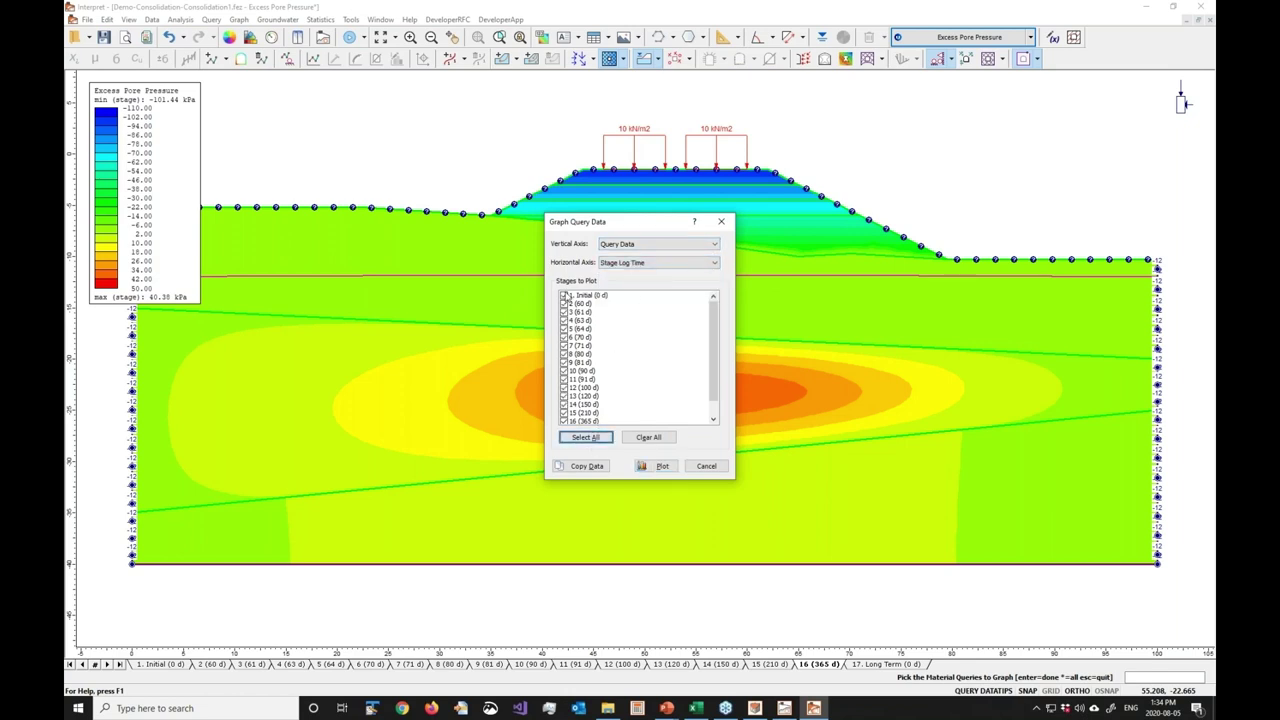
{"action": "left_click", "coordinate": [565, 297]}
{"action": "scroll", "coordinate": [716, 350], "scroll_direction": "down", "scroll_amount": 1}
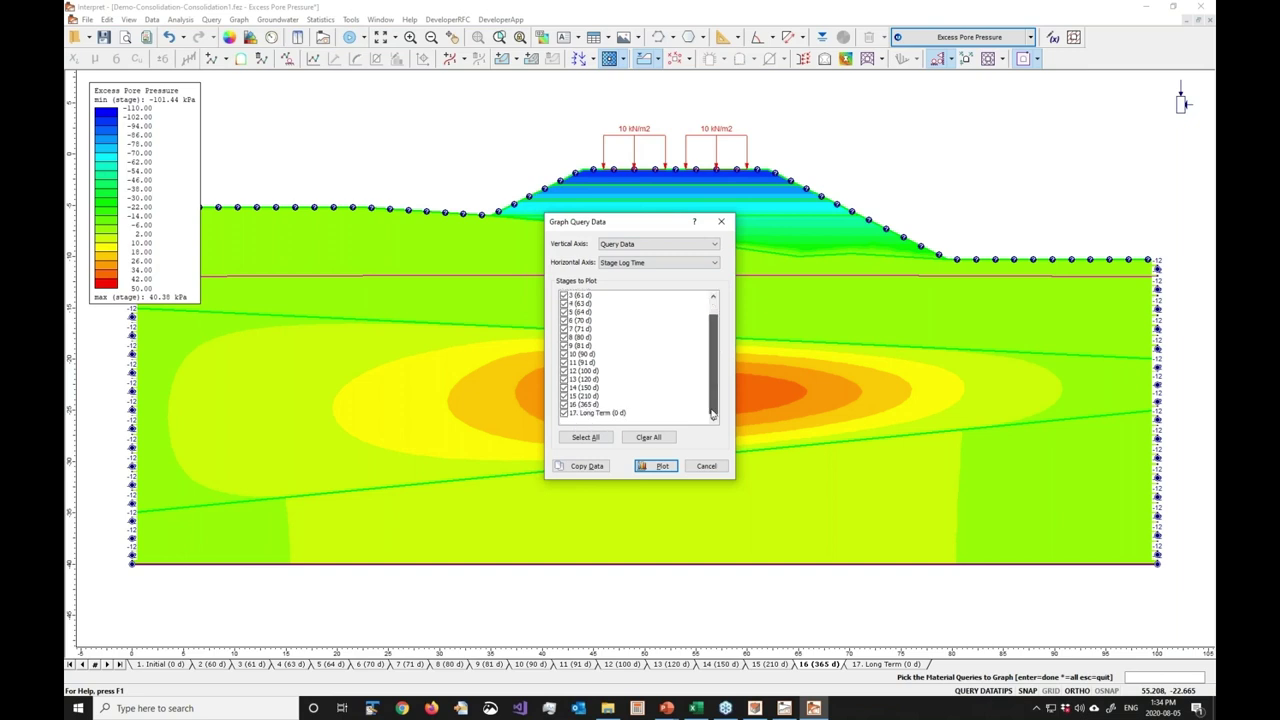
{"action": "left_click", "coordinate": [562, 413]}
{"action": "left_click", "coordinate": [661, 466]}
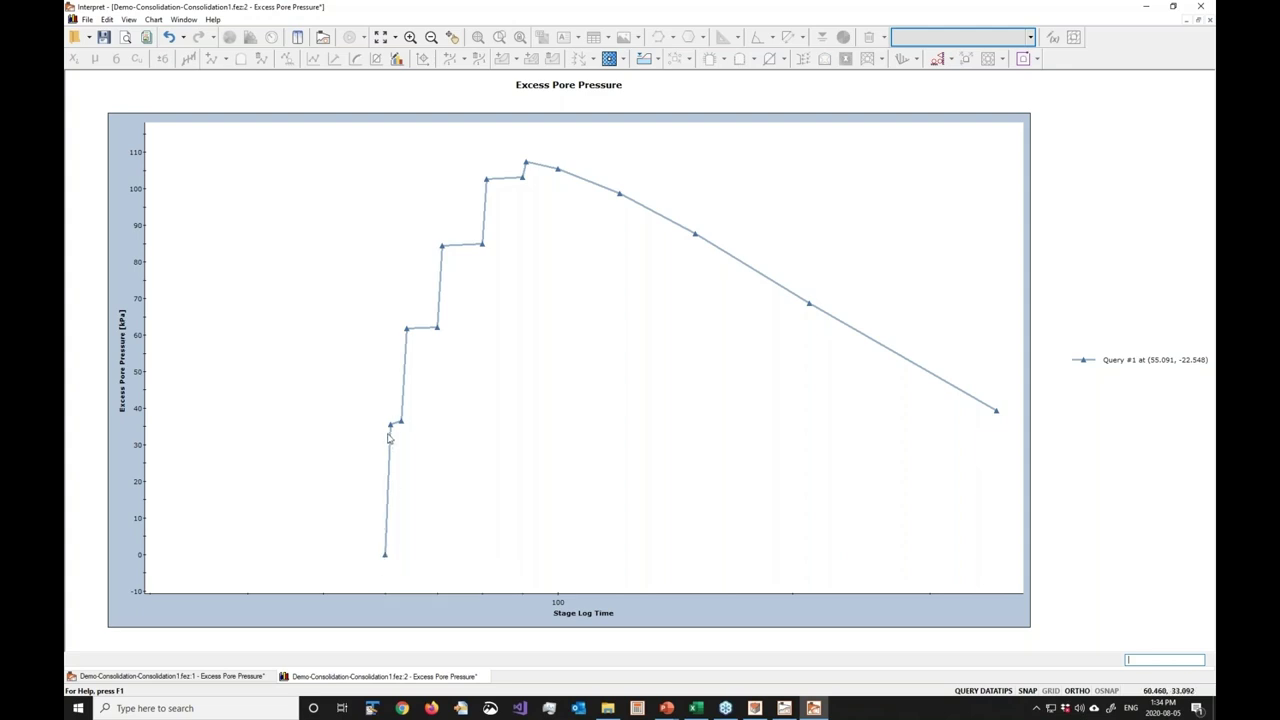
{"action": "mouse_move", "coordinate": [390, 432]}
{"action": "mouse_move", "coordinate": [528, 168]}
Return to the contour view and display the Vertical Displacement contours for stage 3 (61 d)
{"action": "left_click", "coordinate": [243, 678]}
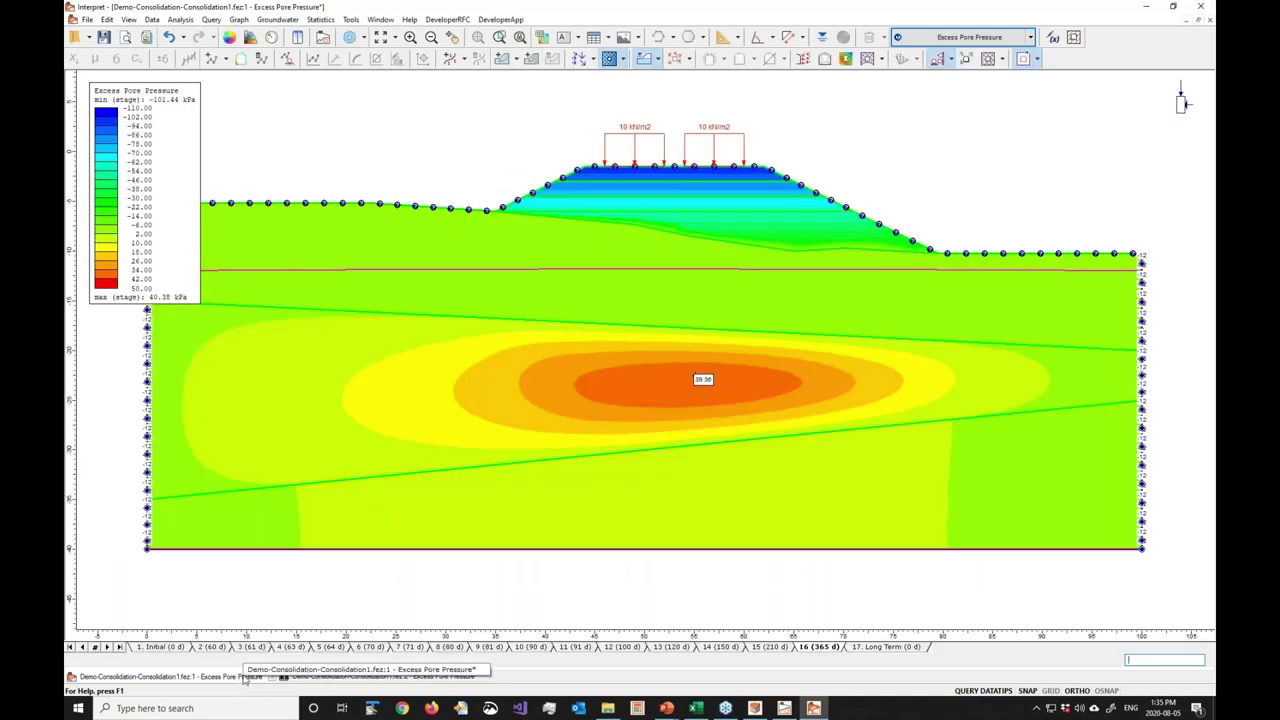
{"action": "left_click", "coordinate": [262, 648]}
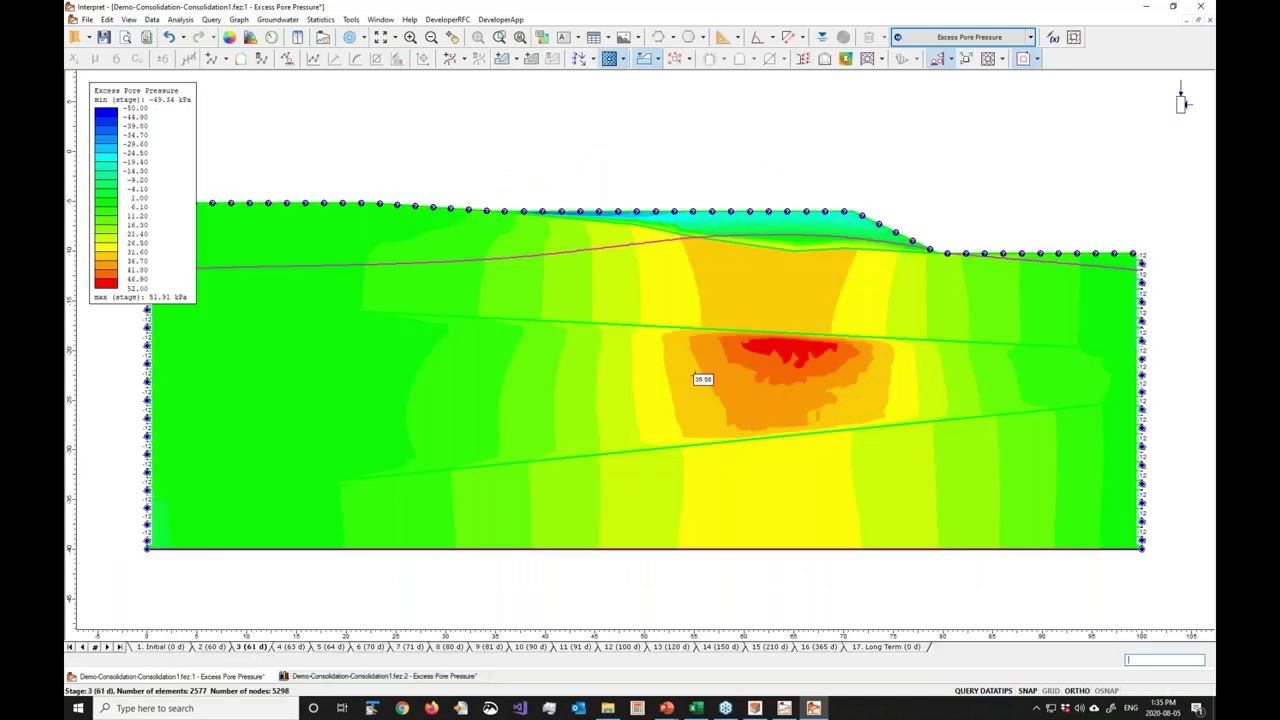
{"action": "left_click", "coordinate": [980, 40]}
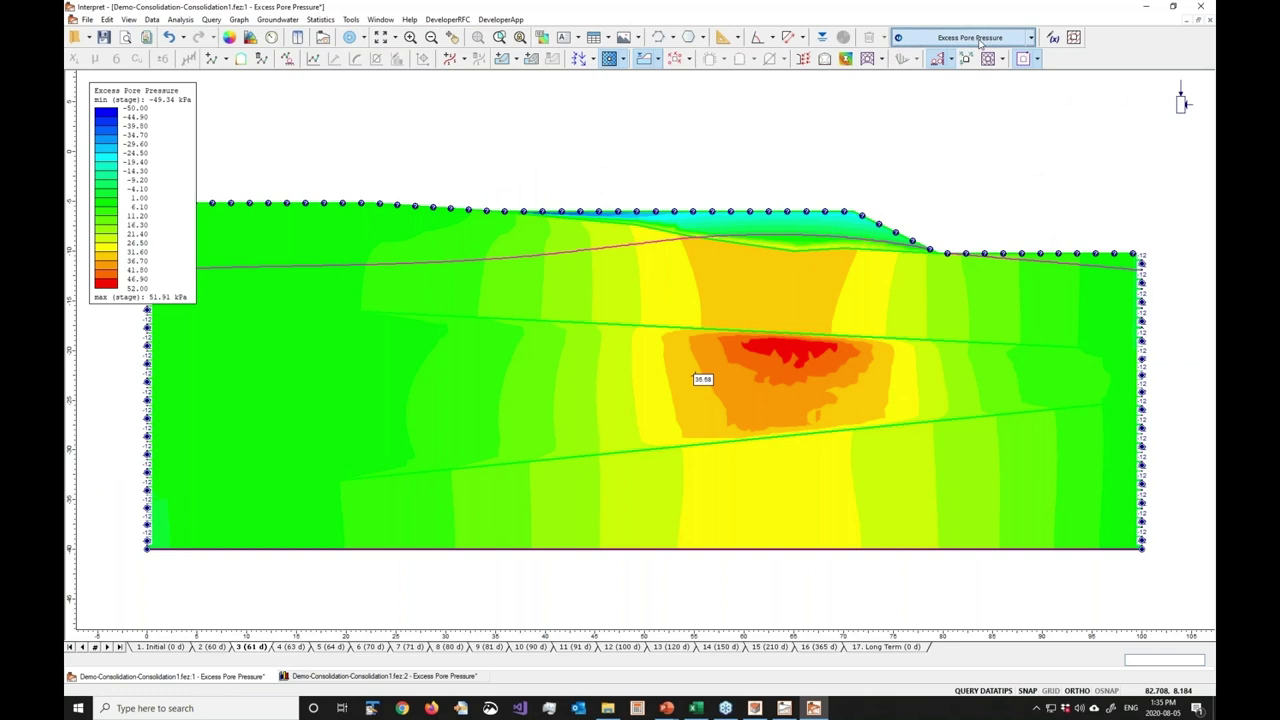
{"action": "mouse_move", "coordinate": [991, 100]}
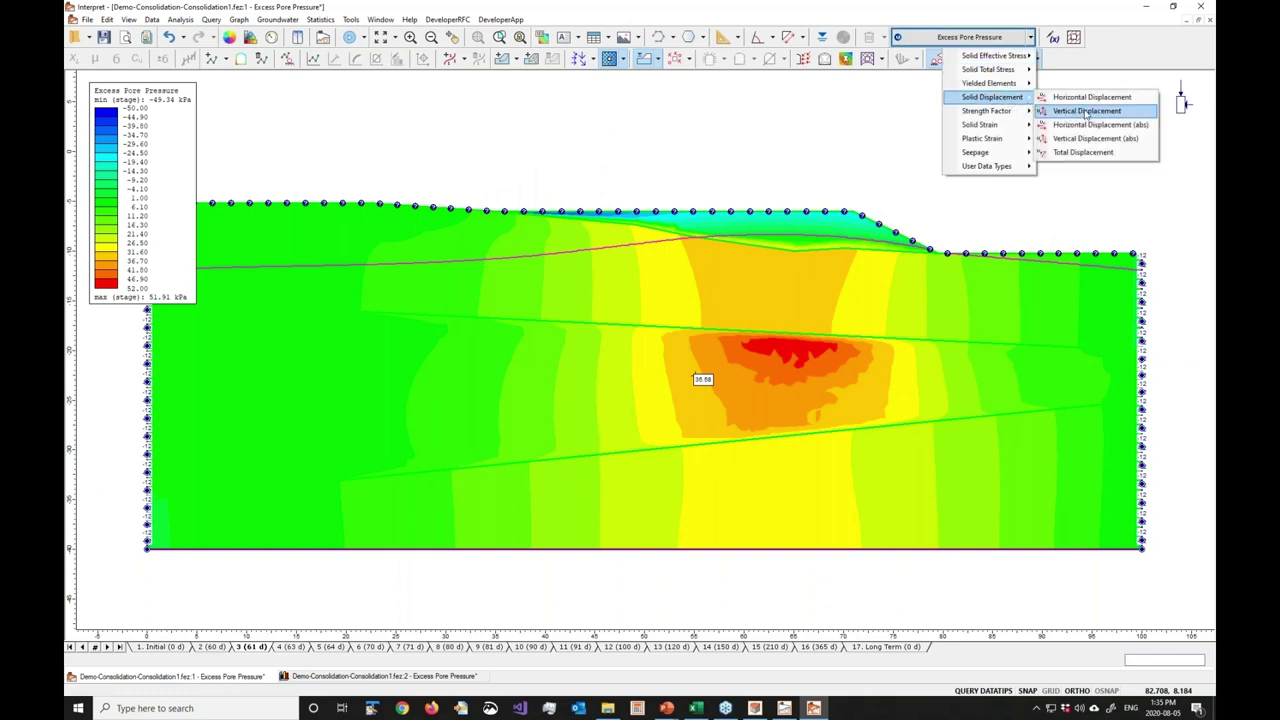
{"action": "left_click", "coordinate": [1086, 111]}
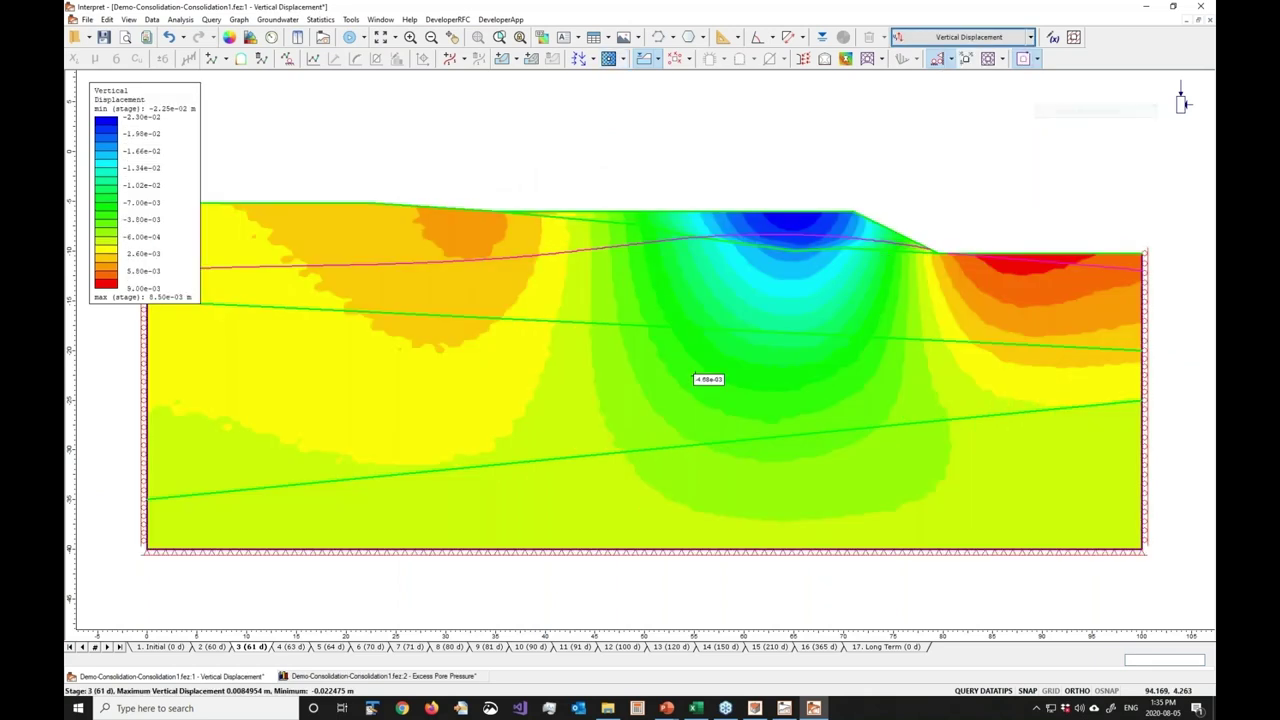
Set stage 1, Initial (0 d), as the reference stage for all data types and view the vertical displacement at stage 5 (64 d)
{"action": "right_click", "coordinate": [216, 647]}
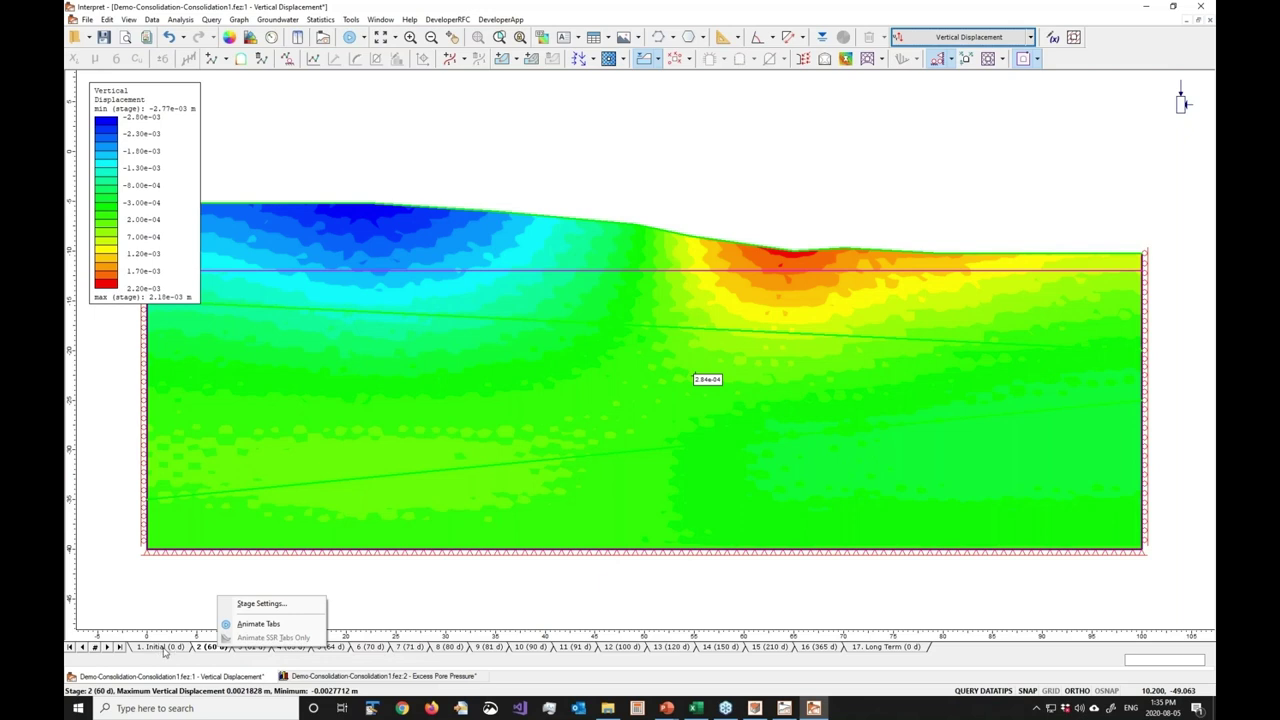
{"action": "left_click", "coordinate": [266, 605]}
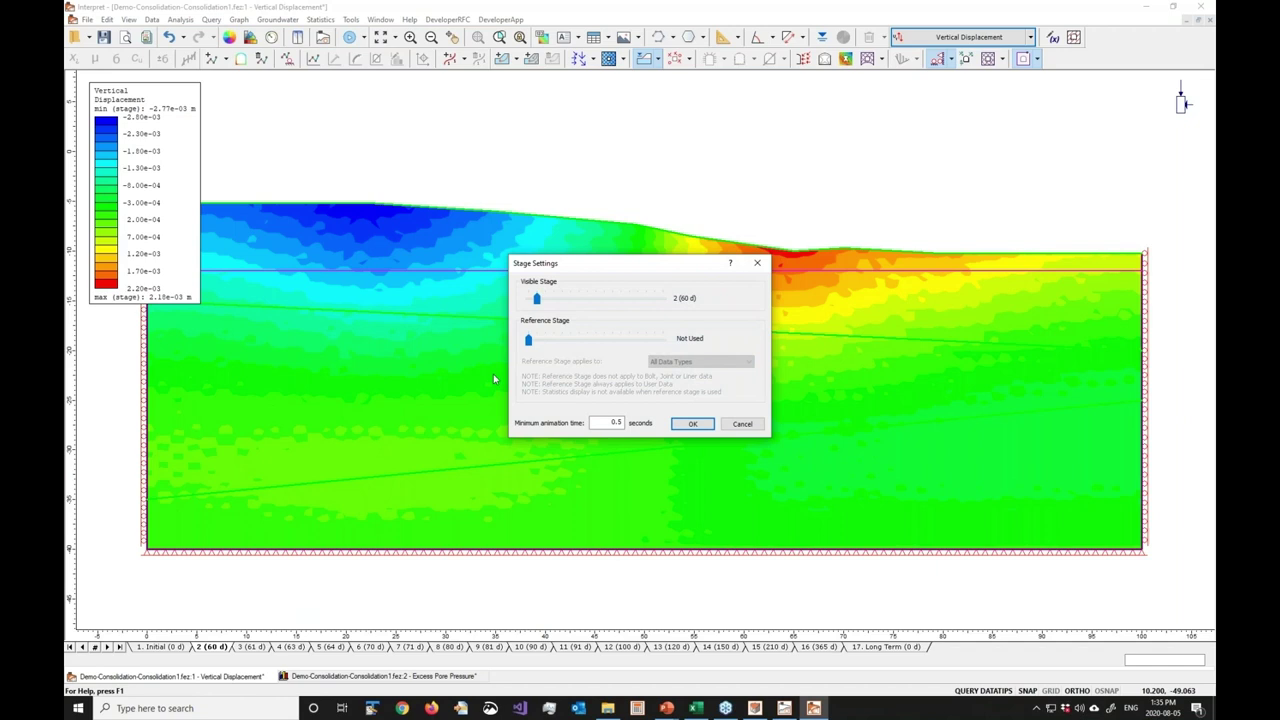
{"action": "left_click_drag", "start_coordinate": [531, 345], "coordinate": [537, 341]}
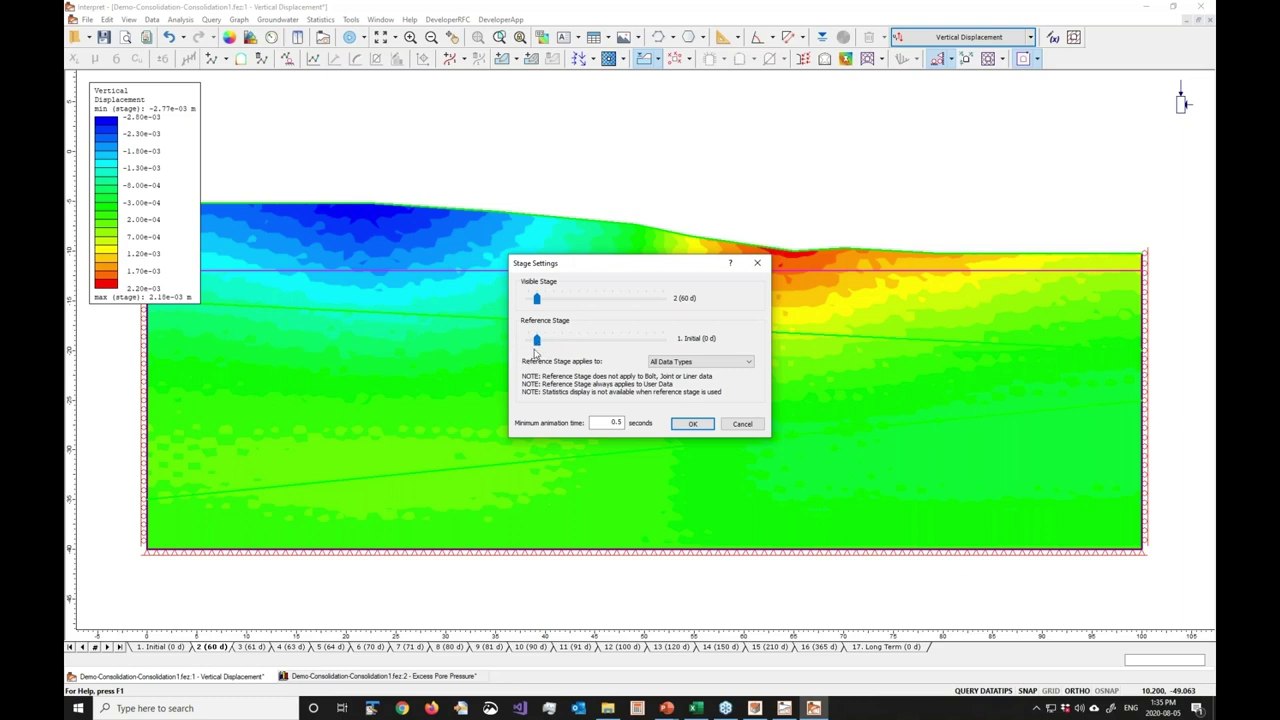
{"action": "left_click", "coordinate": [693, 424]}
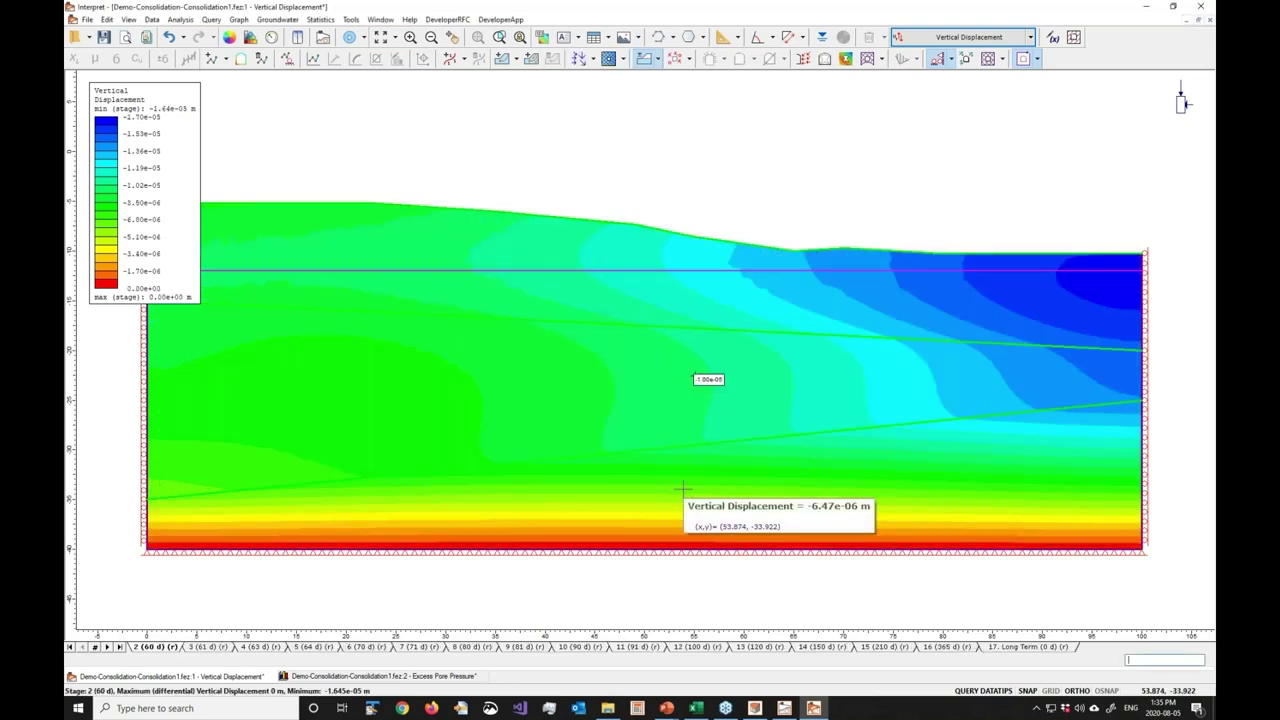
{"action": "left_click", "coordinate": [323, 648]}
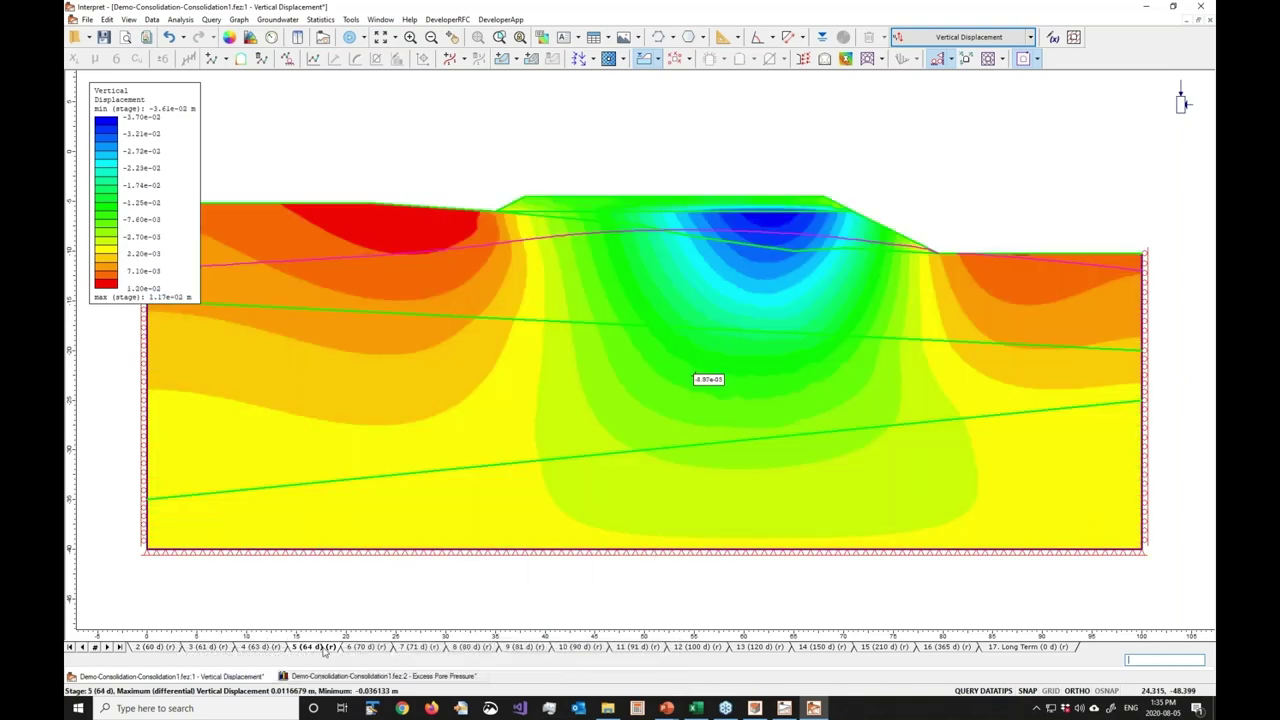
At stage 2 (60 d), add a material query point on the ground surface at (65, -10), showing its queried value
{"action": "left_click", "coordinate": [158, 647]}
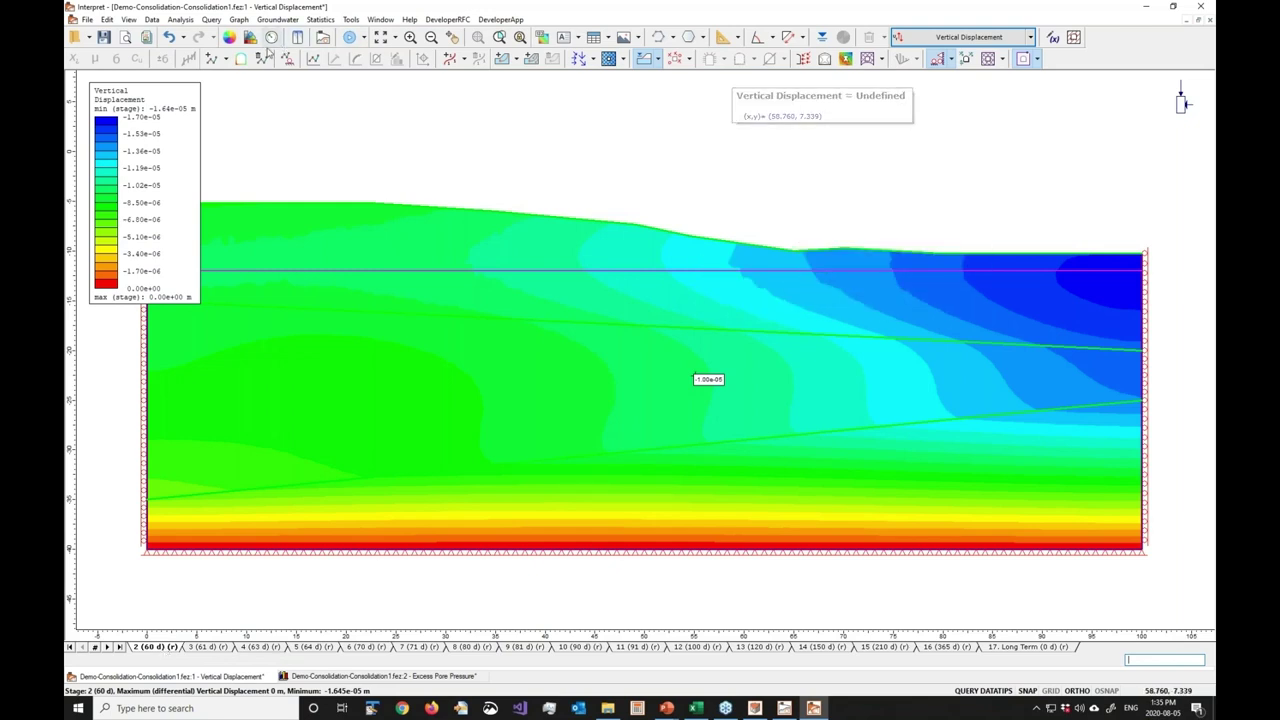
{"action": "left_click", "coordinate": [213, 59]}
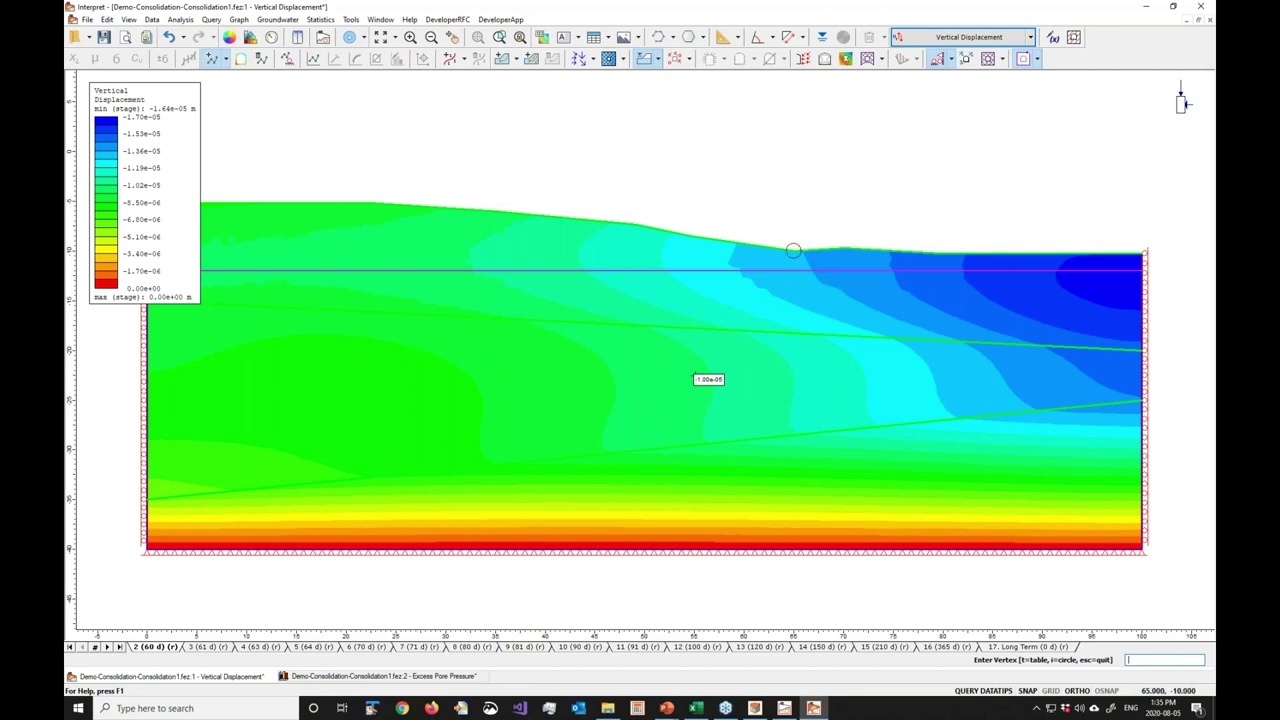
{"action": "left_click", "coordinate": [793, 250]}
{"action": "key", "text": "Return"}
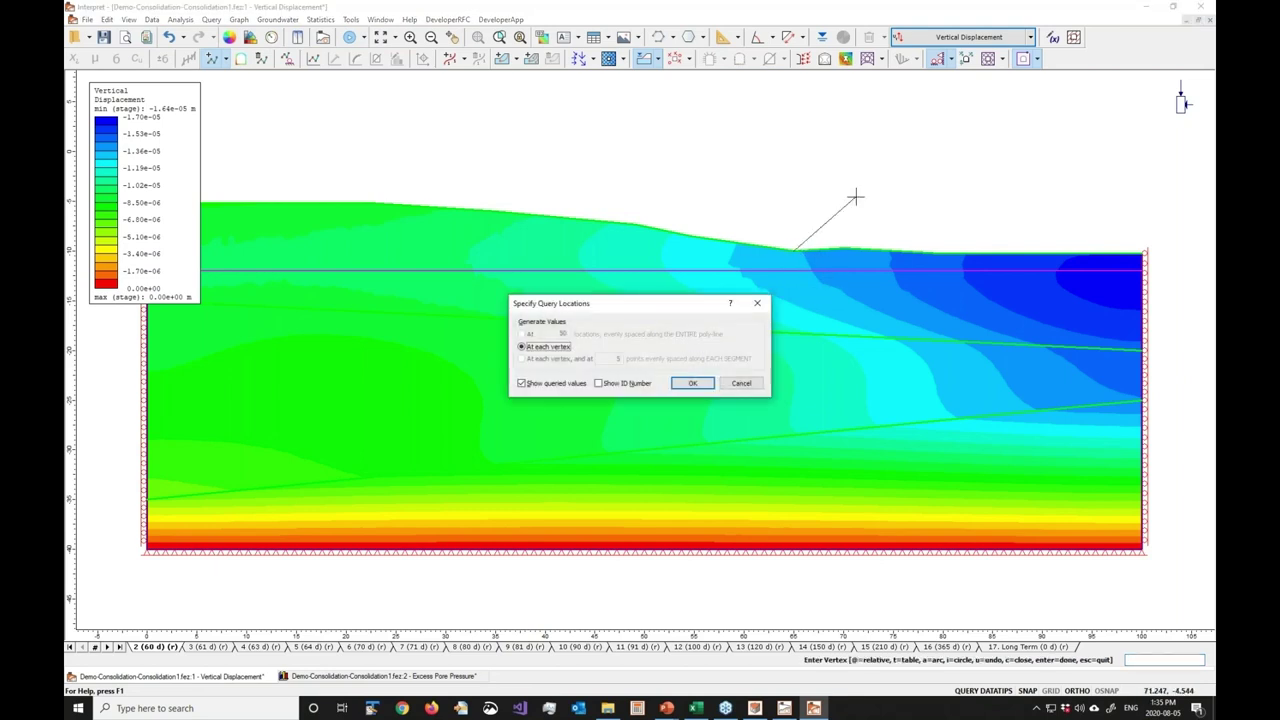
{"action": "left_click", "coordinate": [699, 381]}
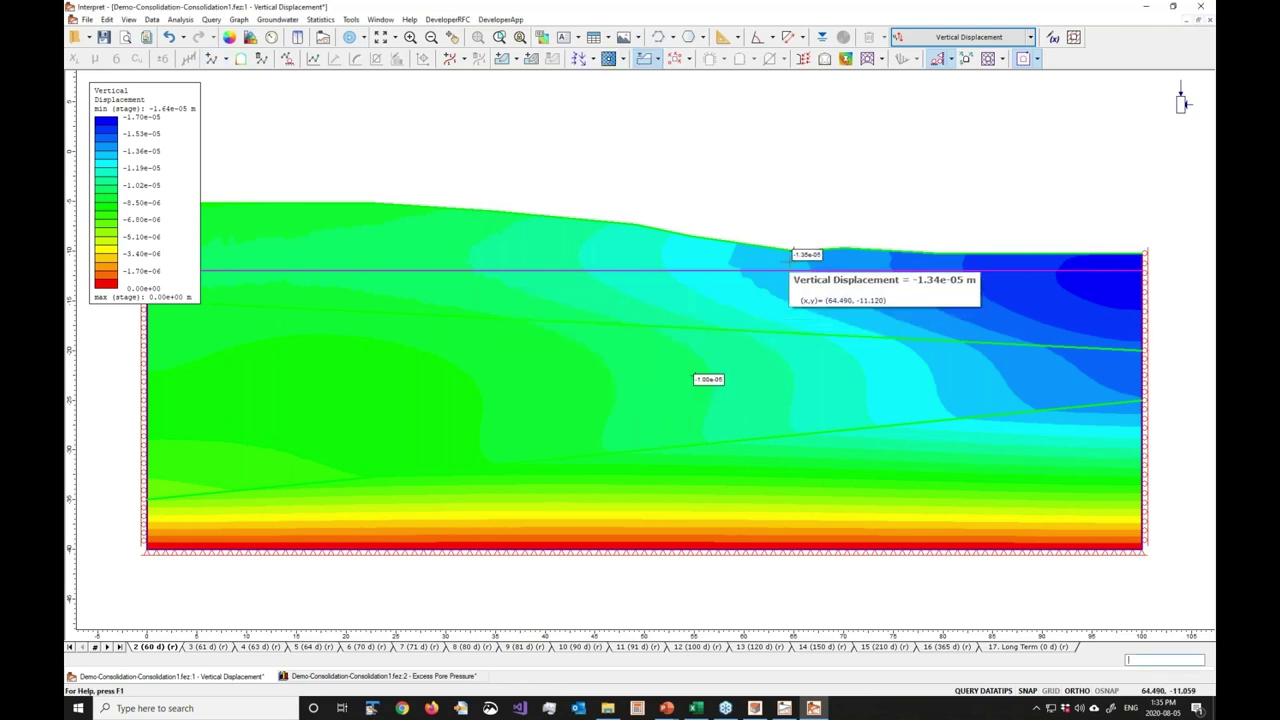
Plot the surface query point's vertical displacement against Stage Log Time for all stages except Long Term
{"action": "right_click", "coordinate": [799, 253]}
{"action": "left_click", "coordinate": [825, 289]}
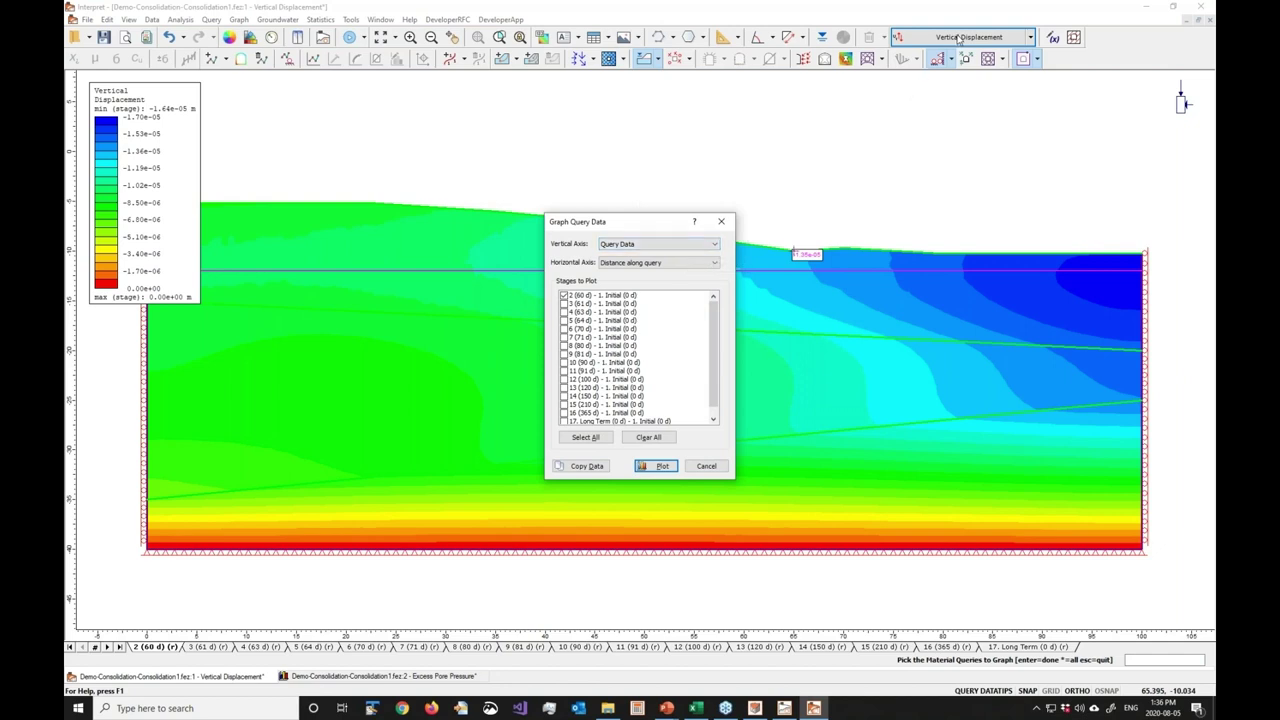
{"action": "left_click", "coordinate": [670, 262]}
{"action": "left_click", "coordinate": [650, 289]}
{"action": "left_click", "coordinate": [585, 437]}
{"action": "left_click", "coordinate": [713, 420]}
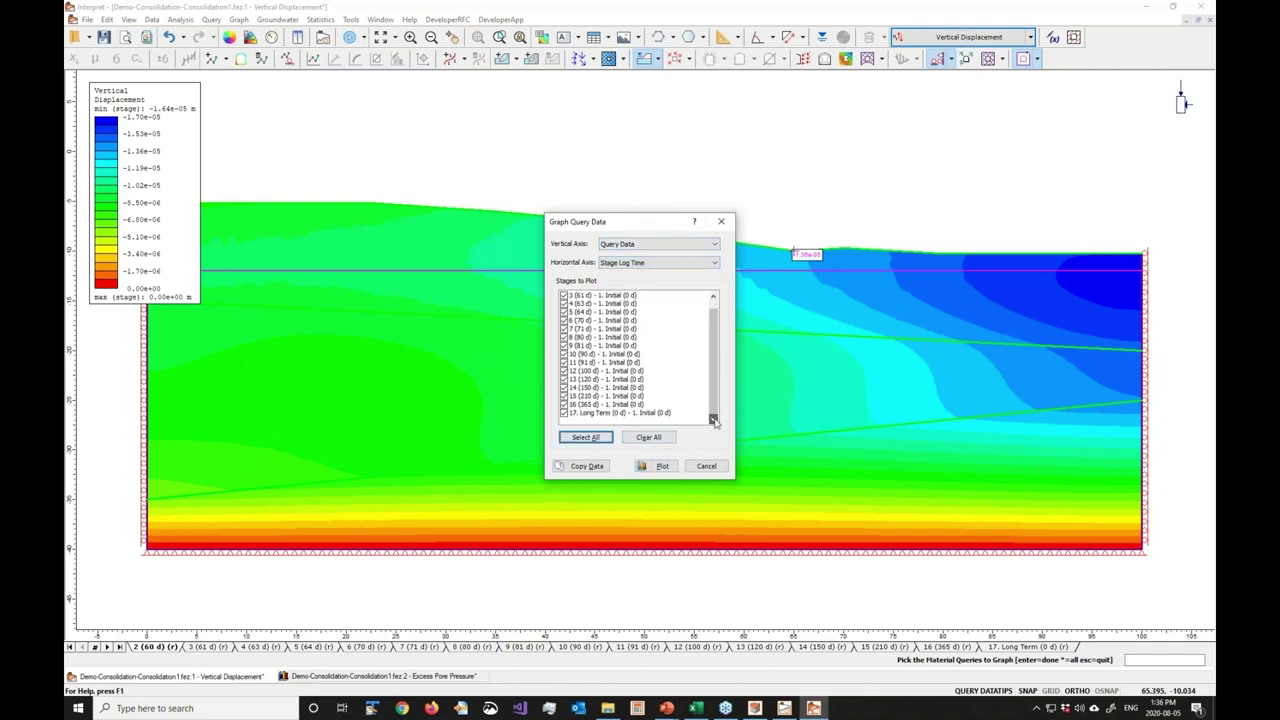
{"action": "left_click", "coordinate": [594, 413]}
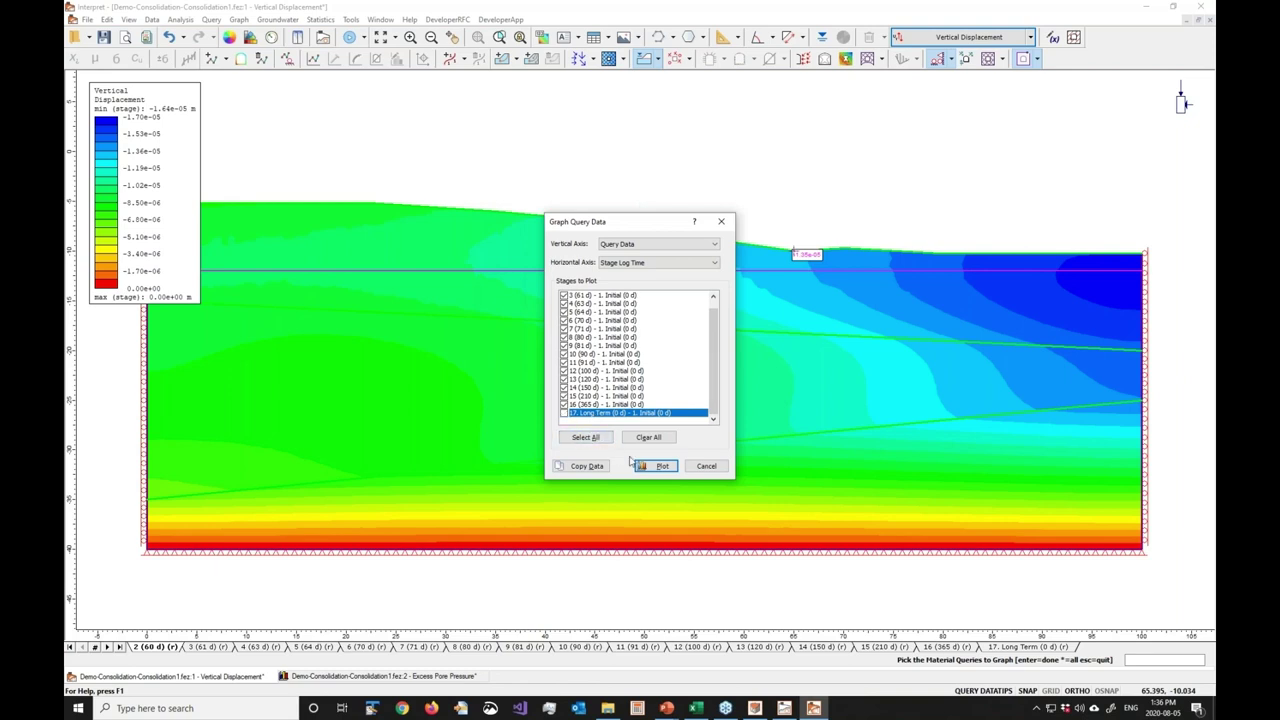
{"action": "left_click", "coordinate": [660, 466]}
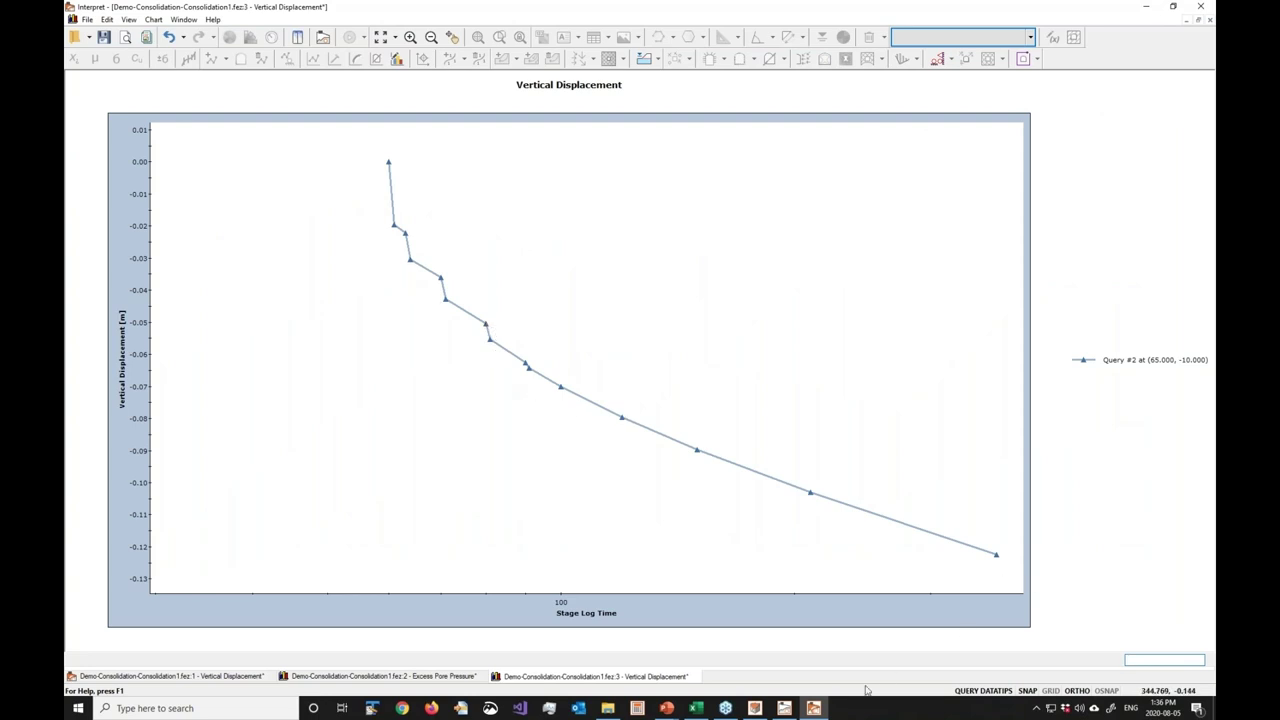
Examine the vertical displacement contours relative to the initial stage at stage 16 (365 d) and stage 17 (long term)
{"action": "left_click", "coordinate": [218, 677]}
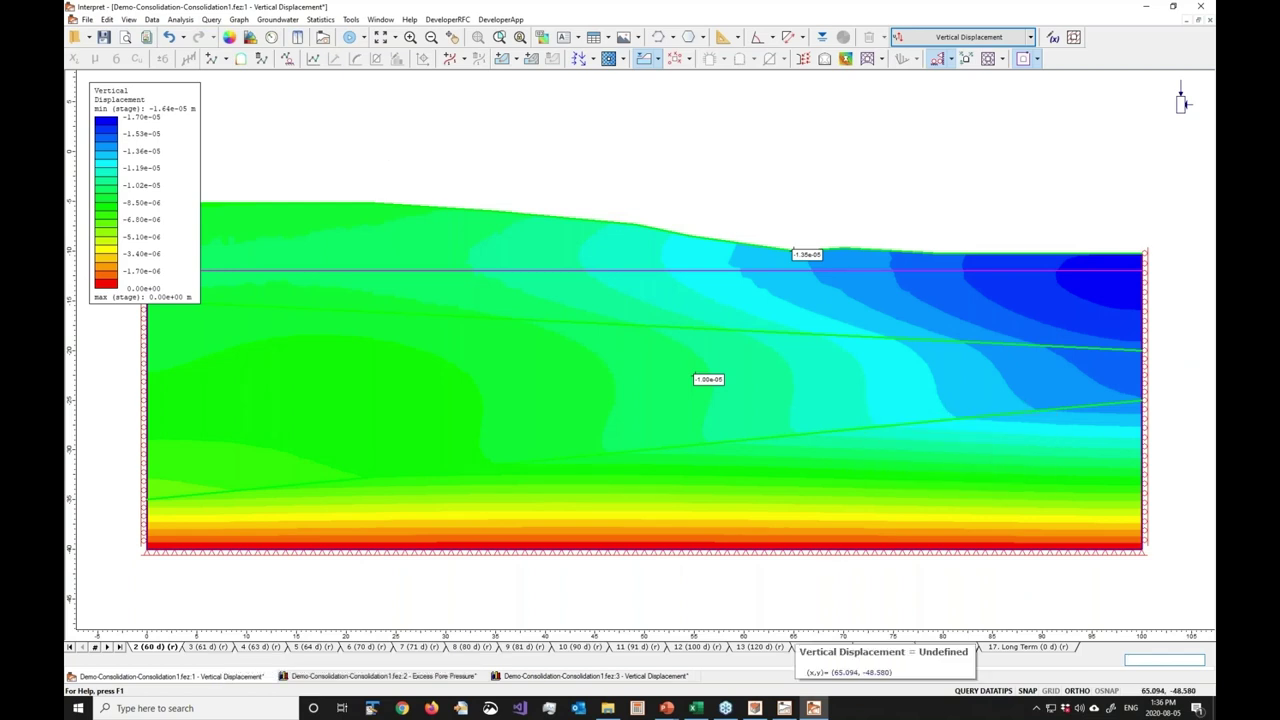
{"action": "left_click", "coordinate": [956, 648]}
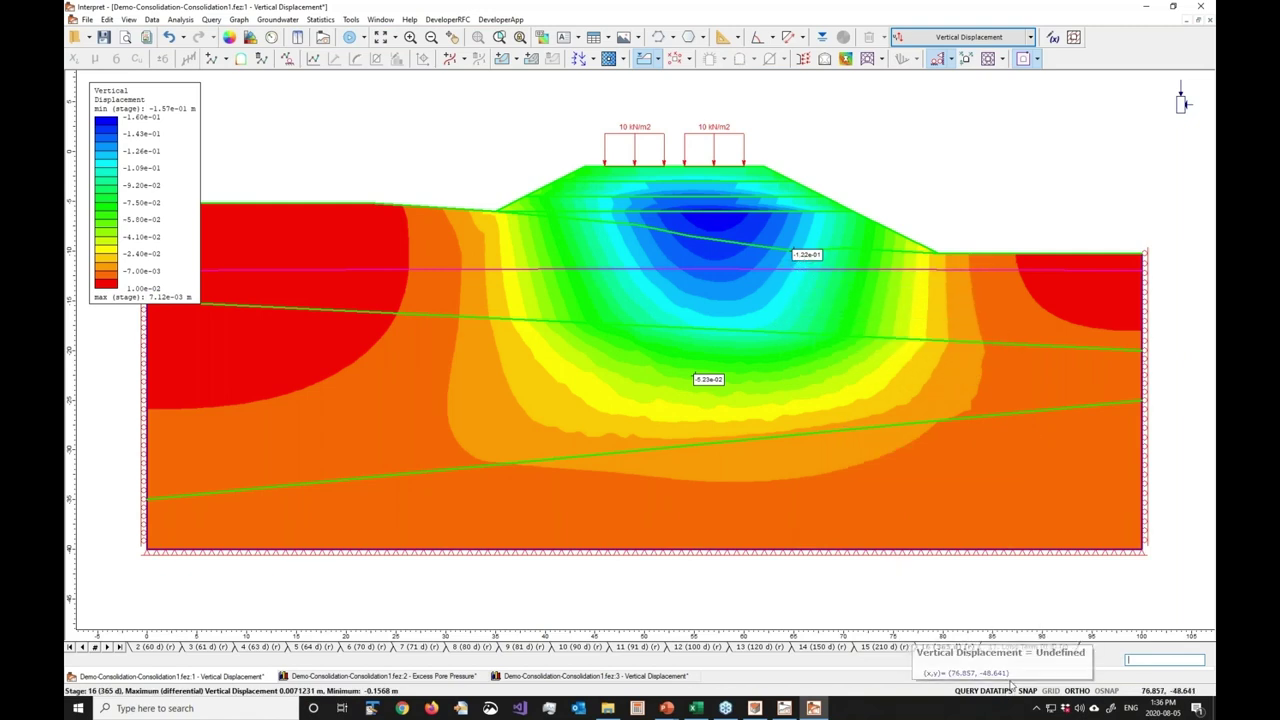
{"action": "left_click", "coordinate": [1028, 647]}
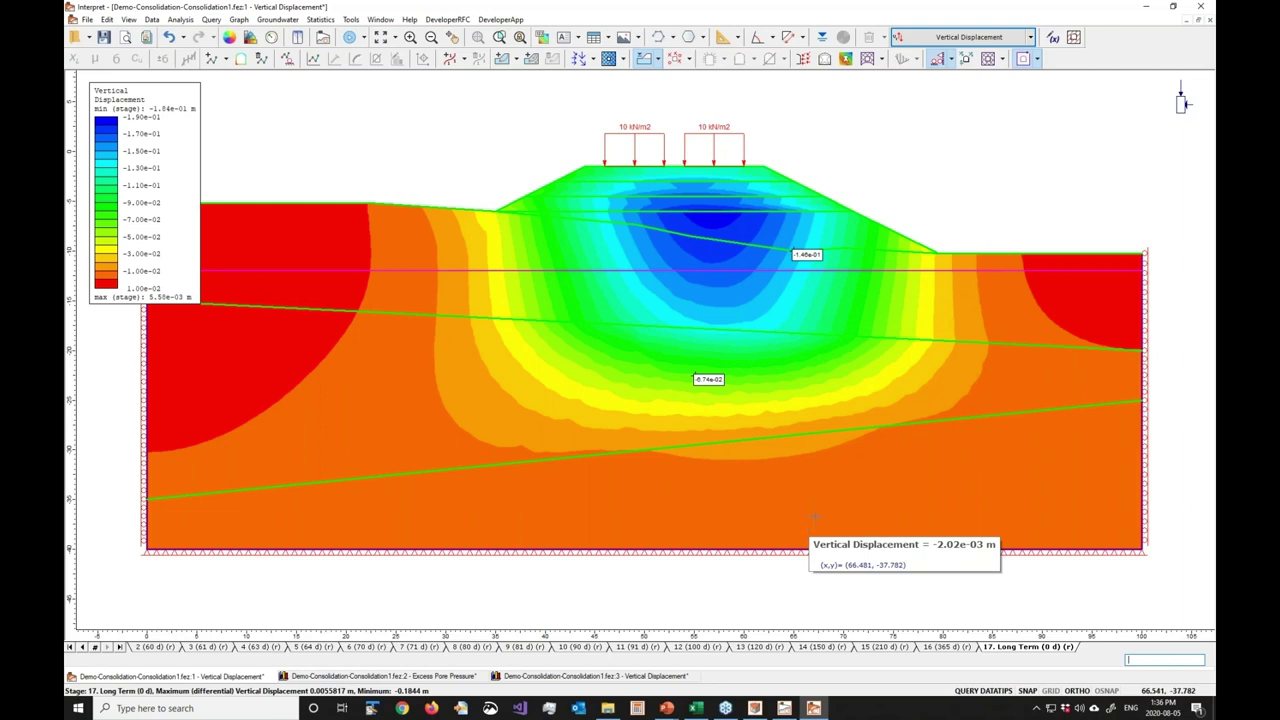
Display the Excess Pore Pressure contours again and show stage 16 (365 d)
{"action": "left_click", "coordinate": [968, 37]}
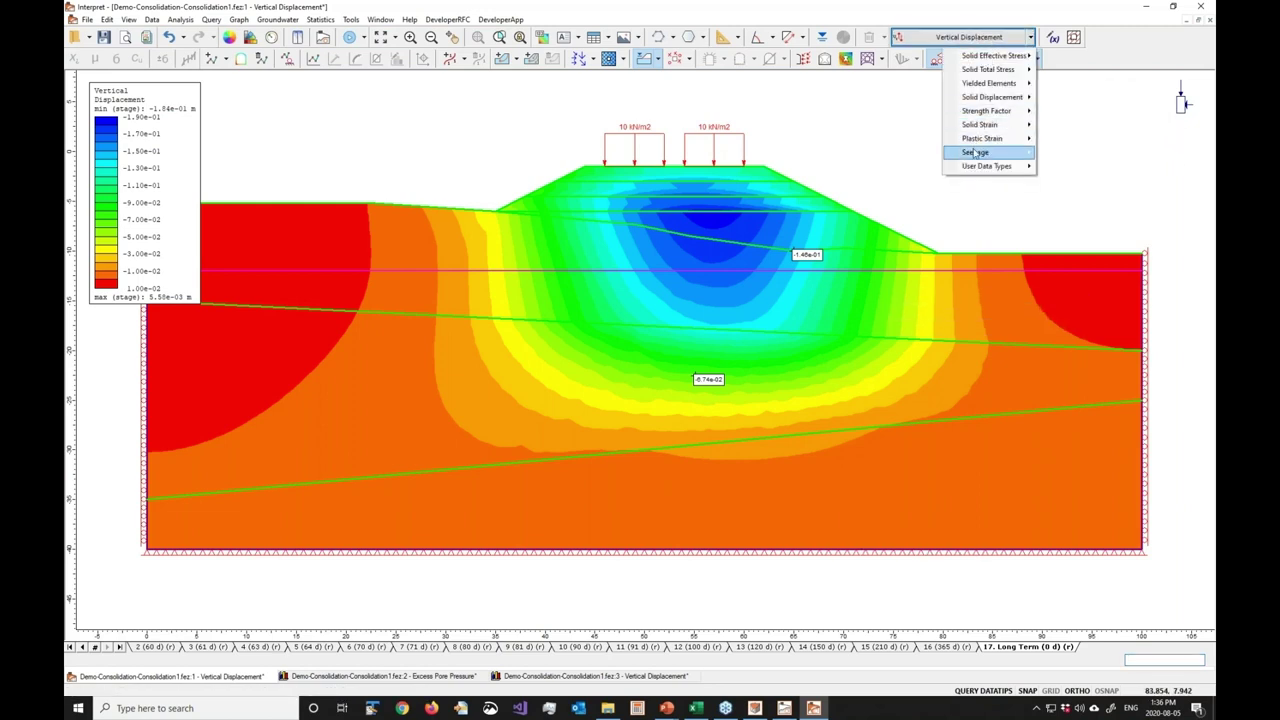
{"action": "mouse_move", "coordinate": [976, 152]}
{"action": "left_click", "coordinate": [1074, 166]}
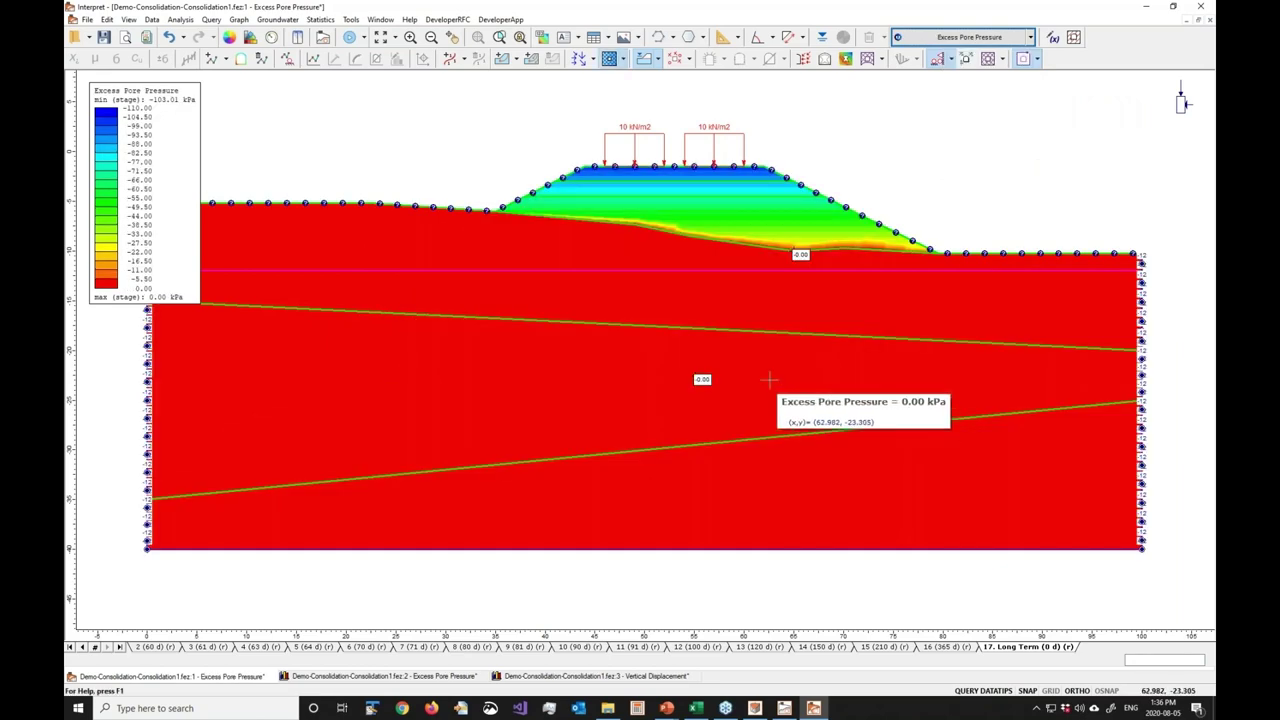
{"action": "left_click", "coordinate": [966, 648]}
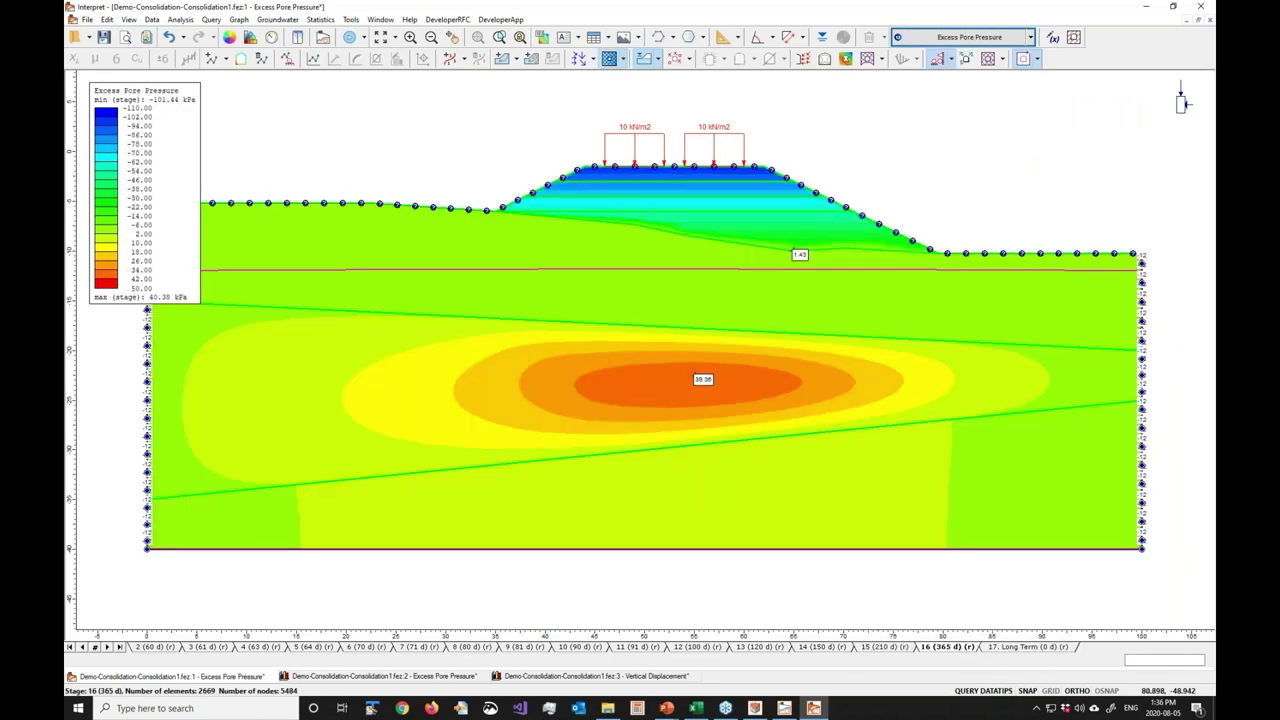
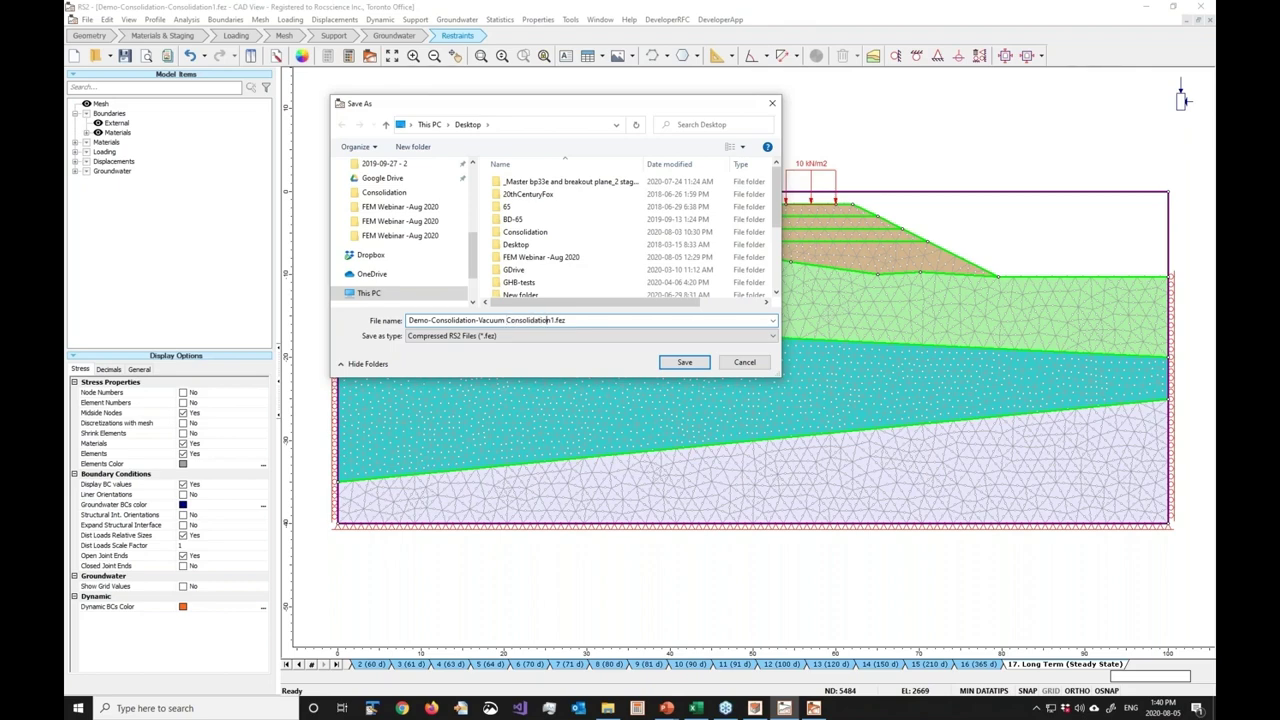
Save the model as Demo-Consolidation-Vacuum Consolidation.fez and go to stage 2 (60 d)
{"action": "key", "text": "BackSpace"}
{"action": "key", "text": "Return"}
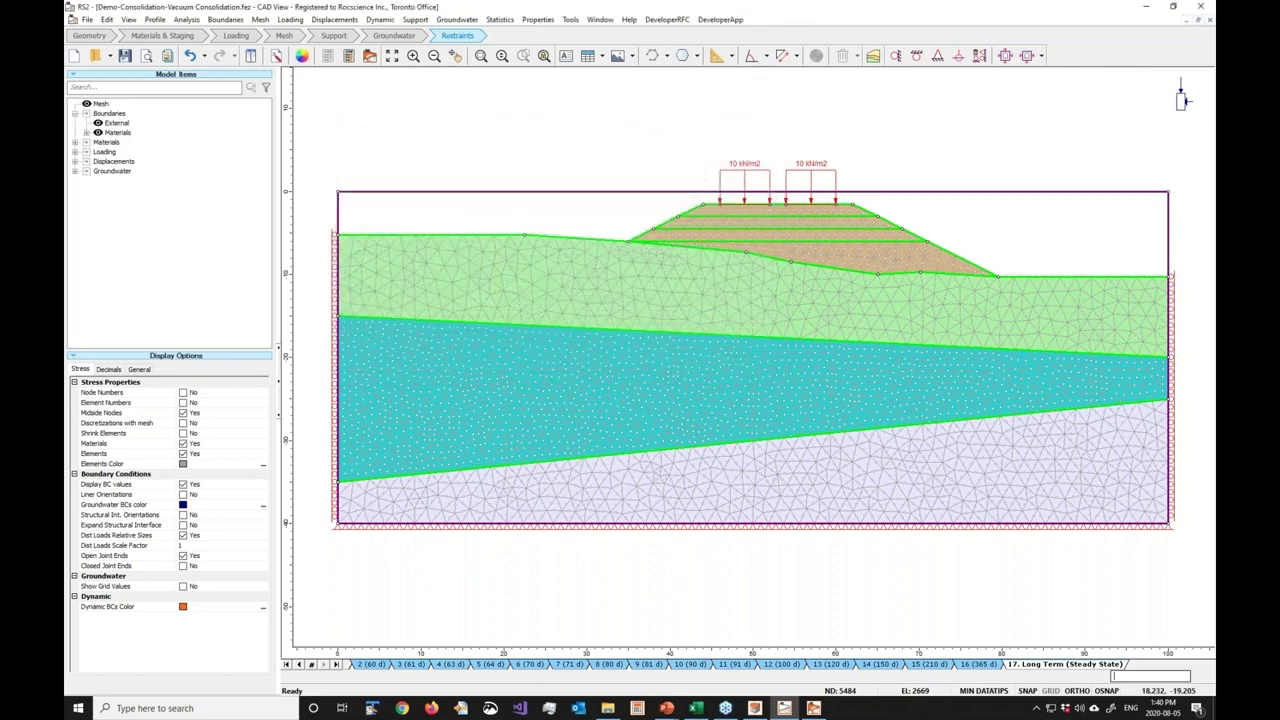
{"action": "left_click", "coordinate": [374, 665]}
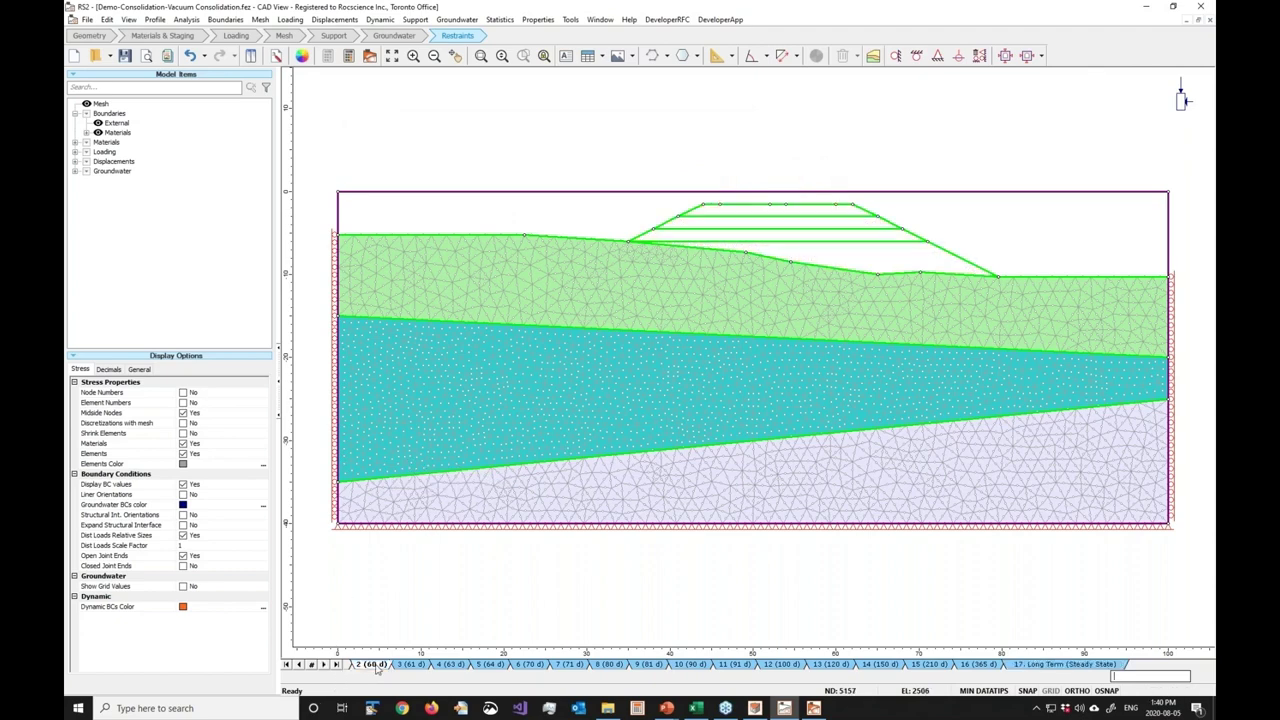
{"action": "left_click", "coordinate": [299, 665]}
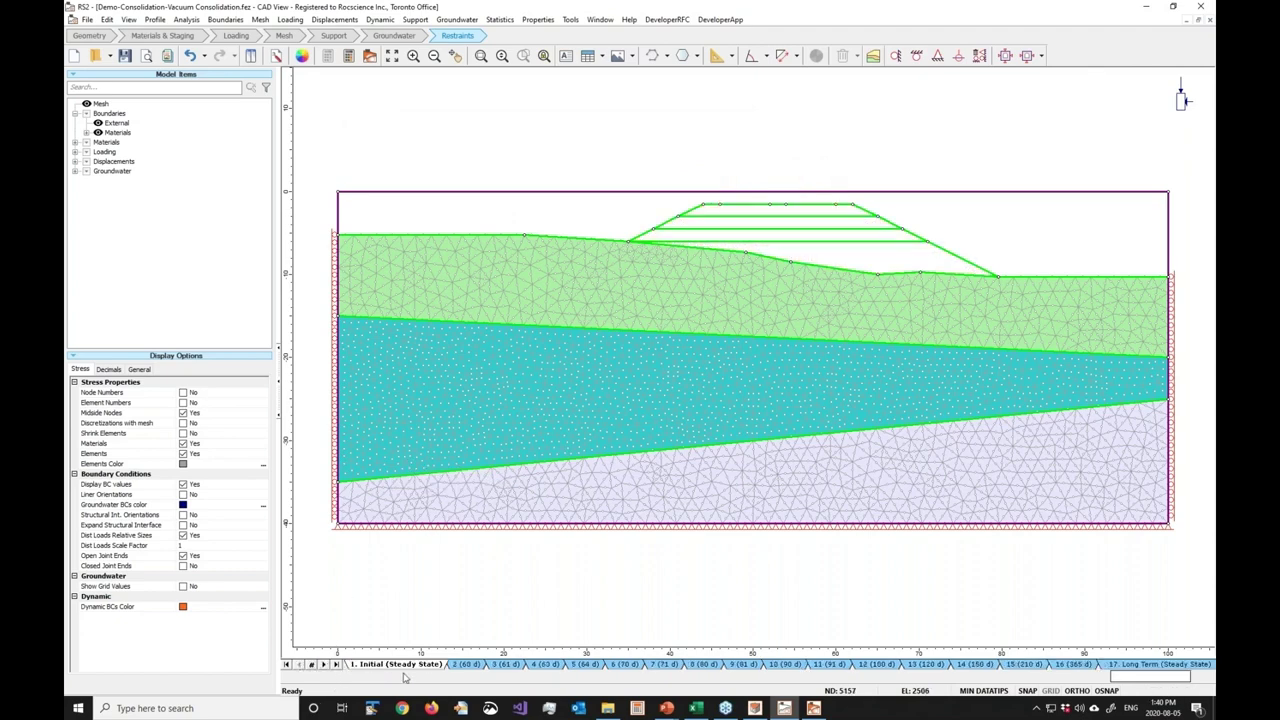
{"action": "left_click", "coordinate": [469, 665]}
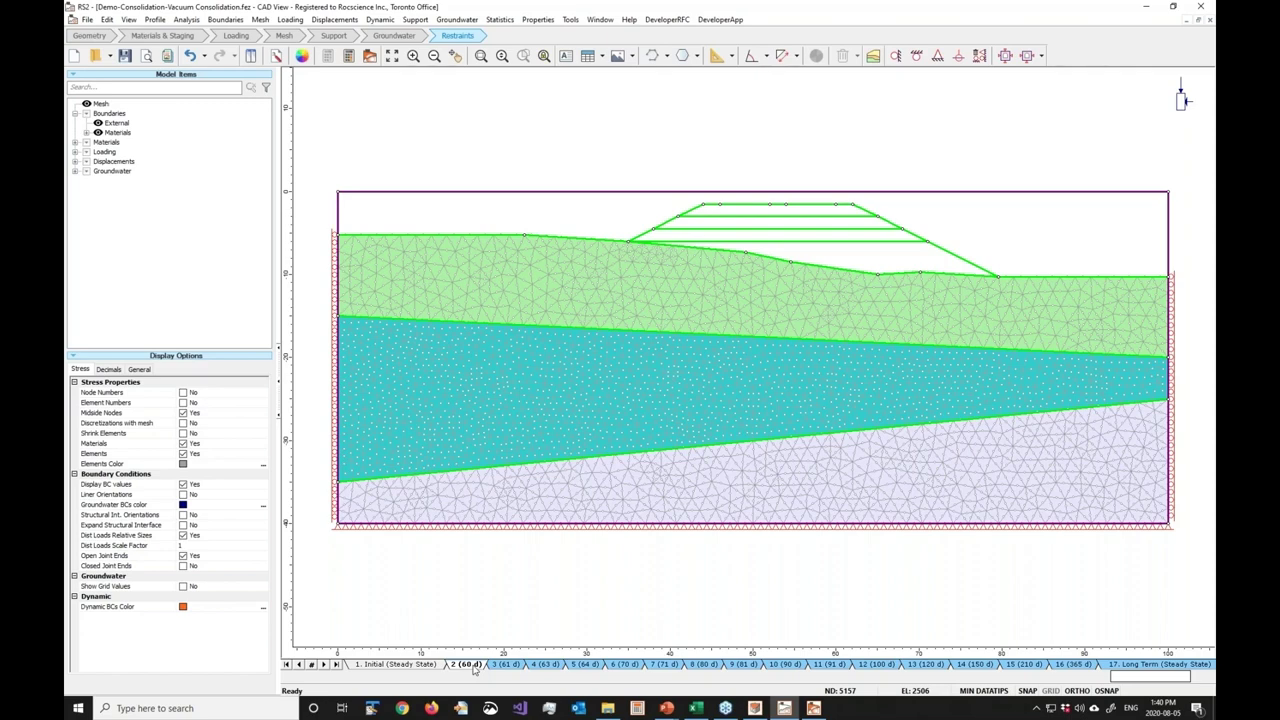
Start a wick drain pattern oriented at -90 degrees from horizontal, installed at stage 2 and removed at stage 3
{"action": "left_click", "coordinate": [469, 26]}
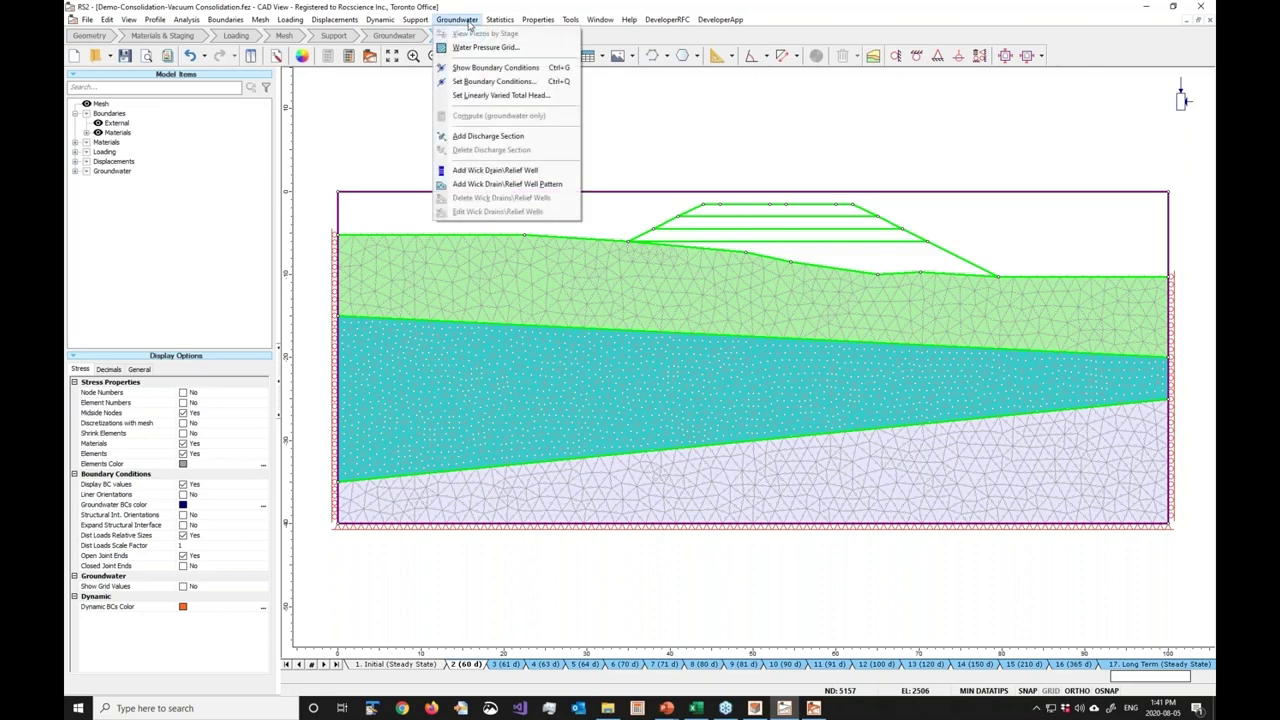
{"action": "left_click", "coordinate": [481, 187]}
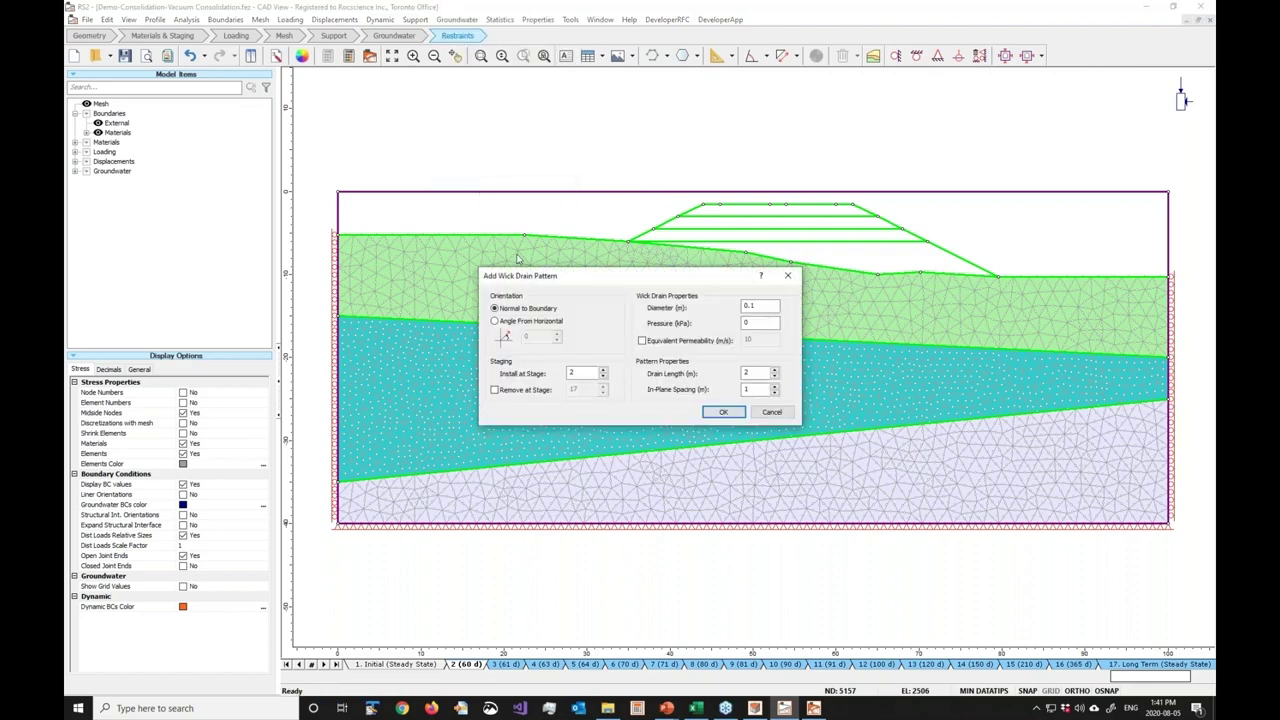
{"action": "left_click_drag", "start_coordinate": [625, 278], "coordinate": [371, 266]}
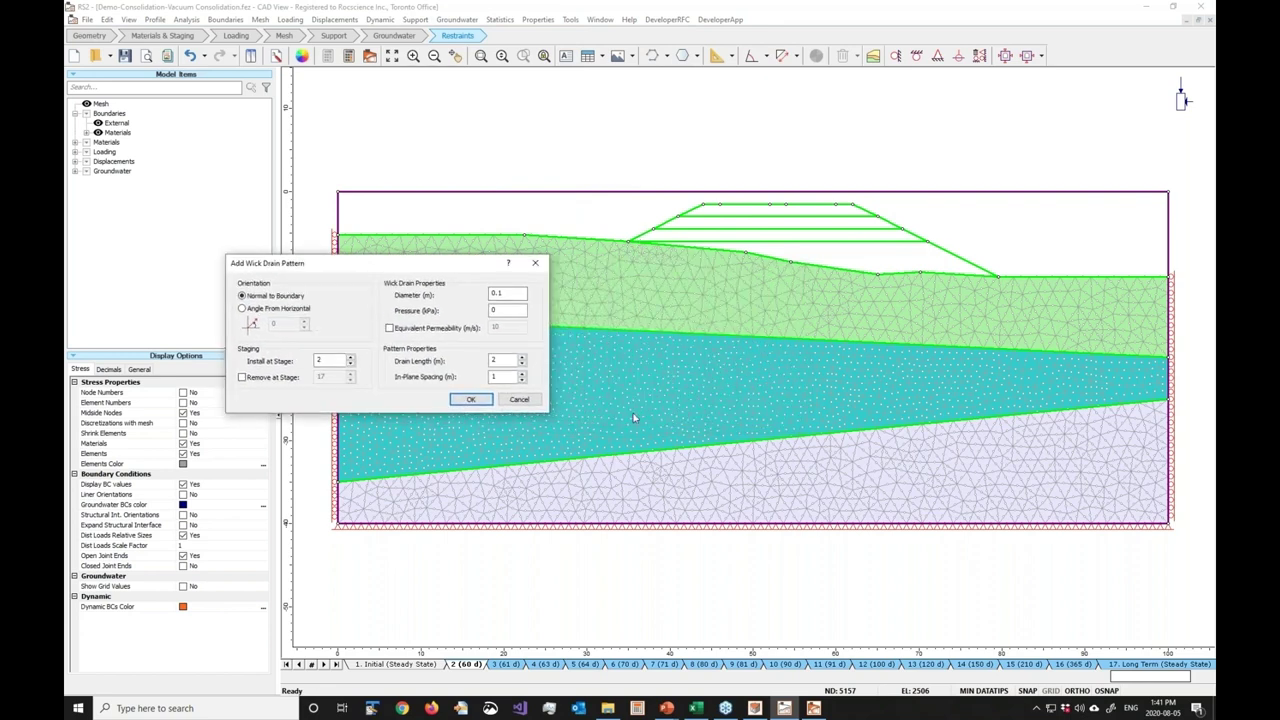
{"action": "left_click", "coordinate": [733, 262]}
{"action": "left_click", "coordinate": [243, 308]}
{"action": "double_click", "coordinate": [273, 324]}
{"action": "type", "text": "-90"}
{"action": "left_click", "coordinate": [287, 378]}
{"action": "double_click", "coordinate": [328, 379]}
{"action": "type", "text": "3"}
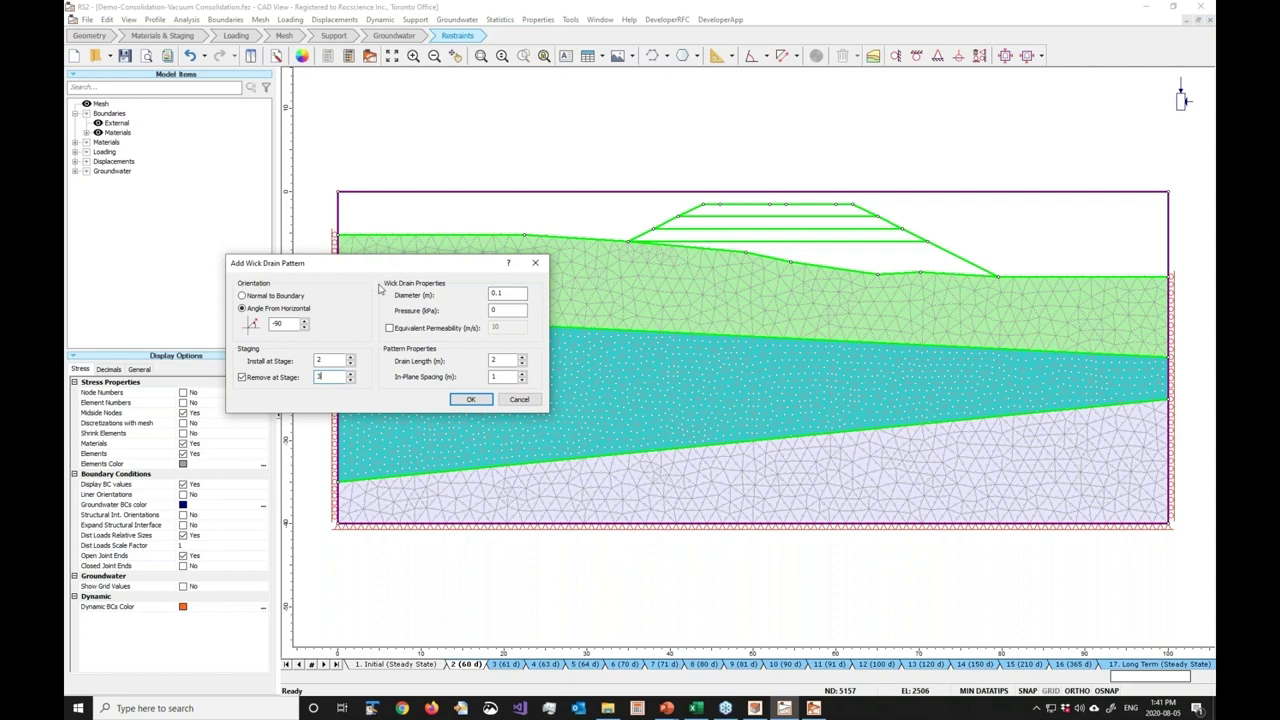
Give the wick drains a pressure of -70 kPa, equivalent permeability .00225 m/s, length 20 m and in-plane spacing 2 m
{"action": "left_click", "coordinate": [507, 296]}
{"action": "double_click", "coordinate": [506, 313]}
{"action": "type", "text": "-70"}
{"action": "left_click", "coordinate": [390, 328]}
{"action": "double_click", "coordinate": [500, 328]}
{"action": "type", "text": ".00225"}
{"action": "left_click", "coordinate": [503, 360]}
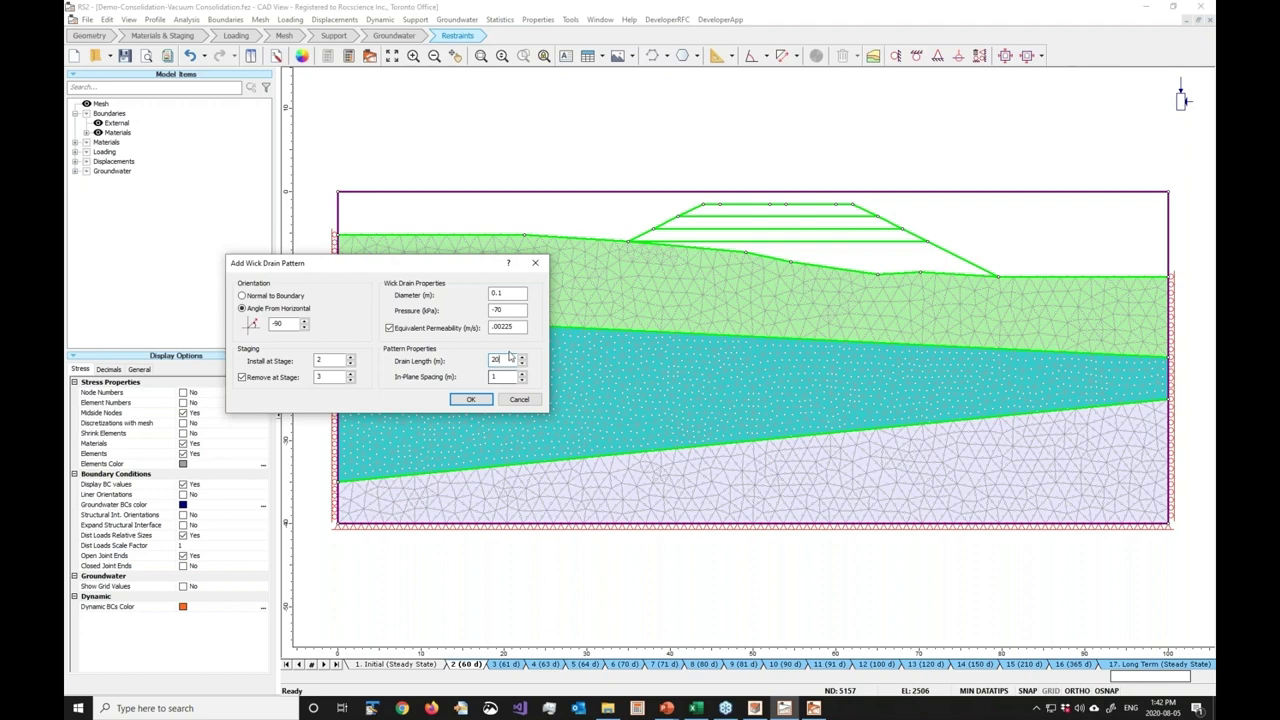
{"action": "double_click", "coordinate": [511, 377]}
{"action": "type", "text": "2"}
{"action": "left_click", "coordinate": [471, 402]}
Place the wick drain pattern along the ground surface beneath the embankment, from its uphill toe to its downhill toe
{"action": "scroll", "coordinate": [668, 258], "scroll_direction": "up", "scroll_amount": 3}
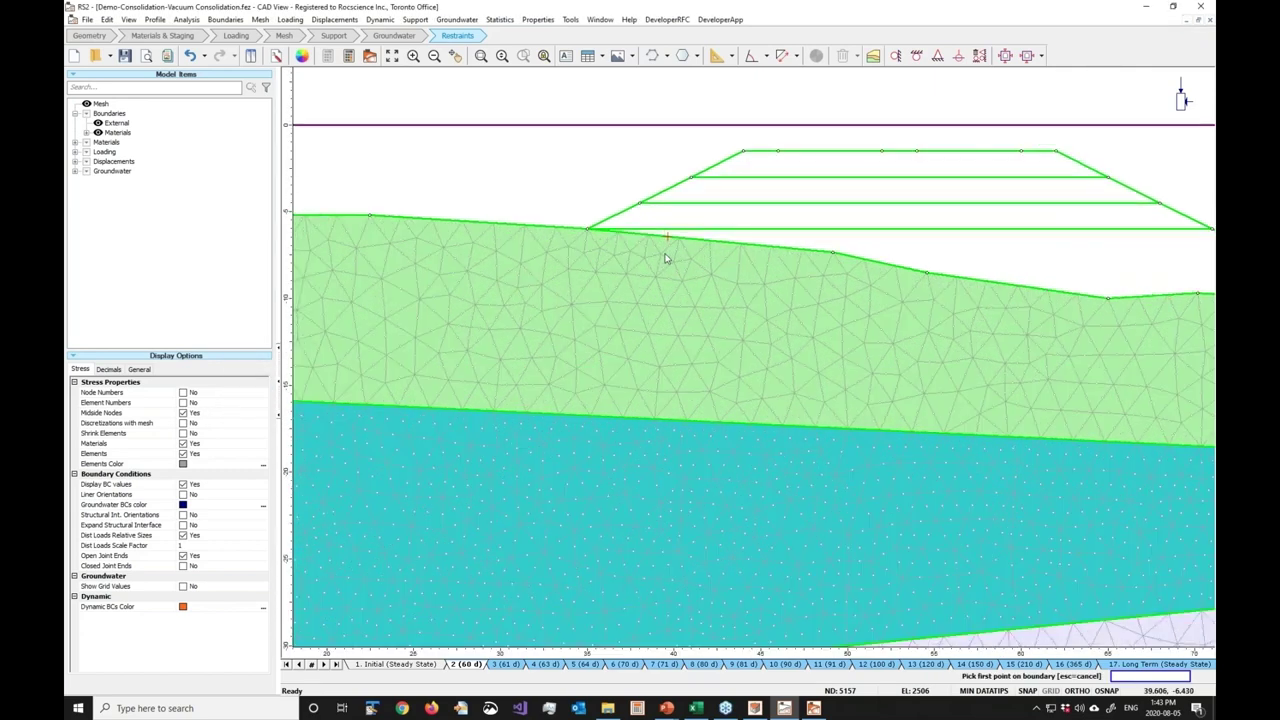
{"action": "scroll", "coordinate": [668, 258], "scroll_direction": "up", "scroll_amount": 1}
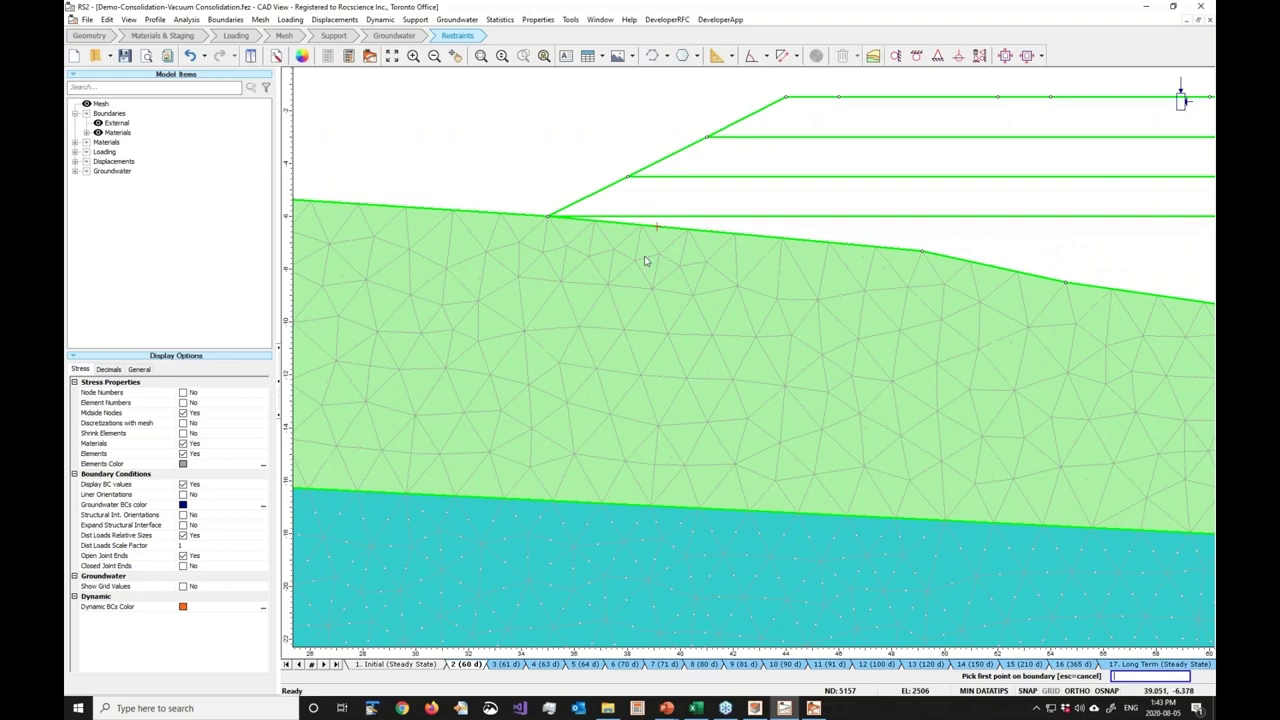
{"action": "left_click", "coordinate": [556, 258]}
{"action": "scroll", "coordinate": [605, 290], "scroll_direction": "down", "scroll_amount": 2}
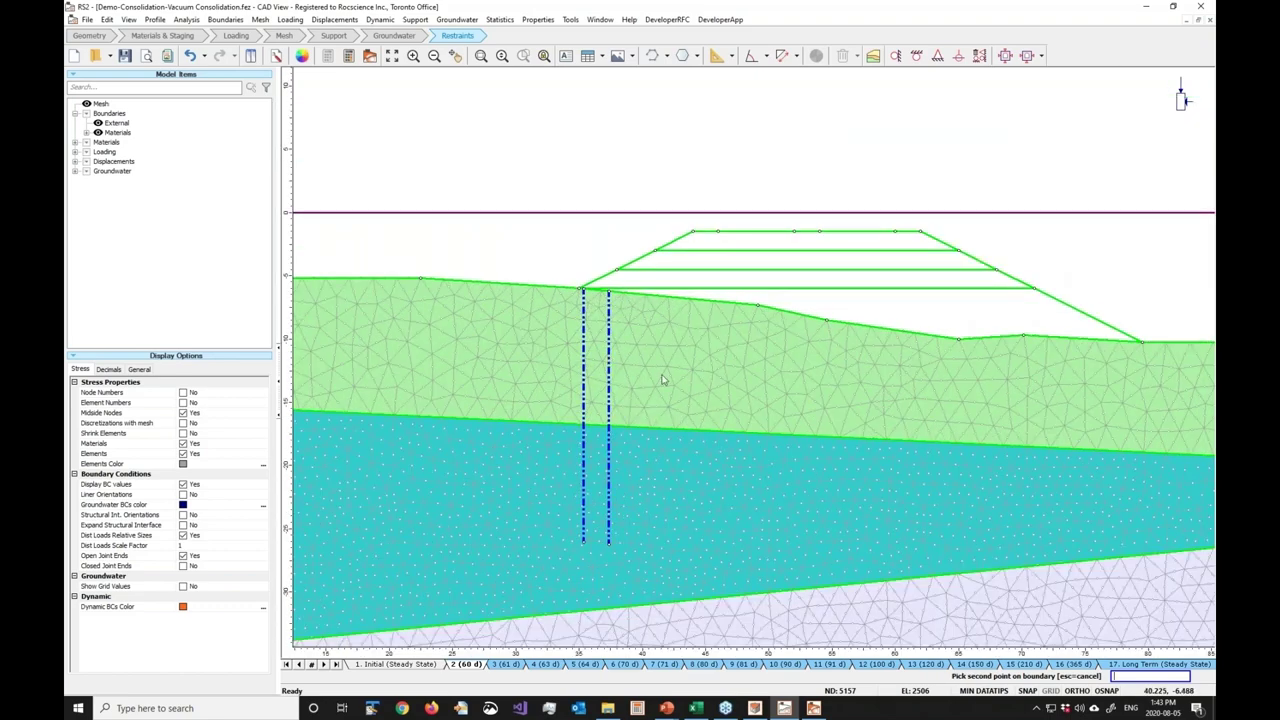
{"action": "left_click", "coordinate": [1147, 402]}
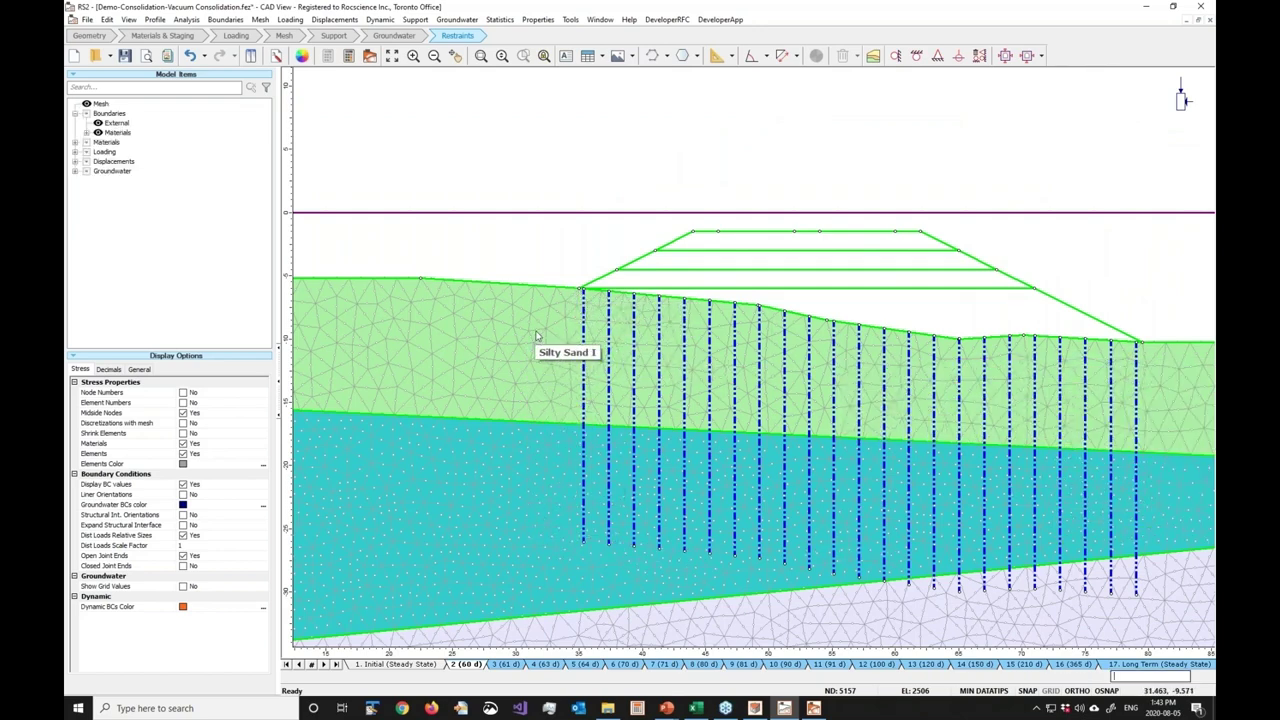
Inspect the wick drains under the embankment and compare how they are staged in stage 2 (60 d) and stage 3 (61 d)
{"action": "scroll", "coordinate": [583, 342], "scroll_direction": "up", "scroll_amount": 3}
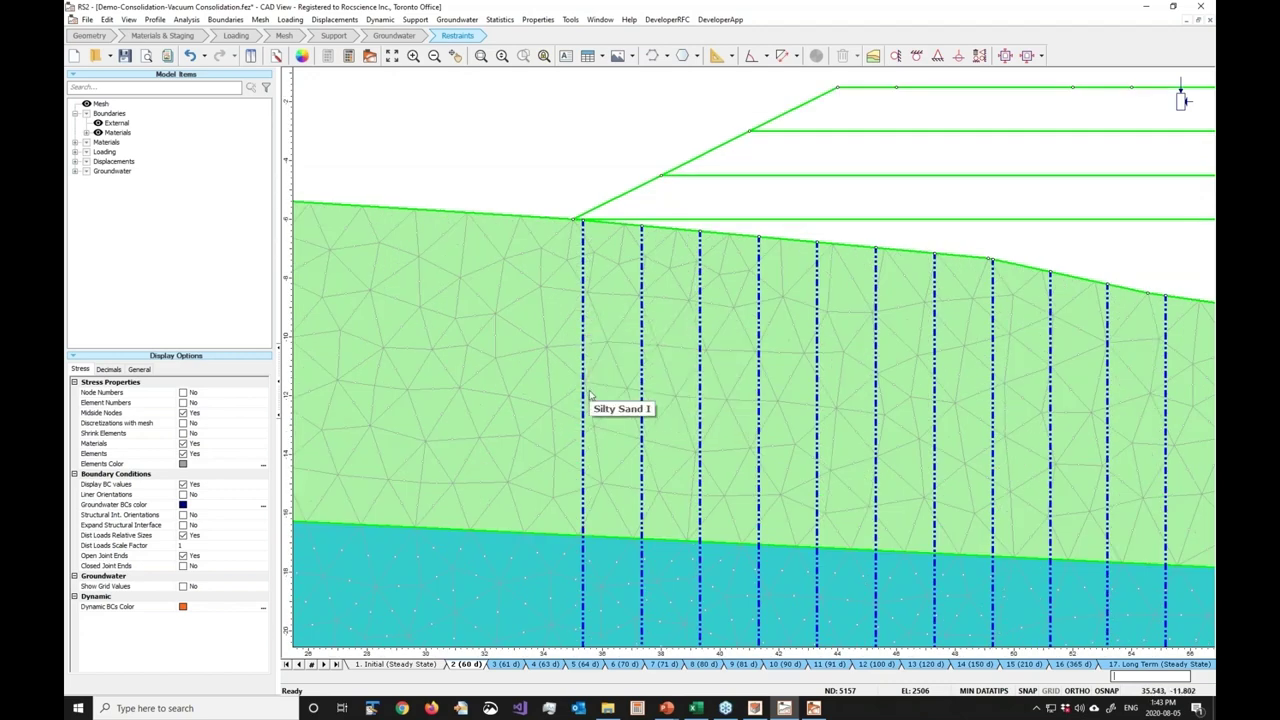
{"action": "mouse_move", "coordinate": [582, 354]}
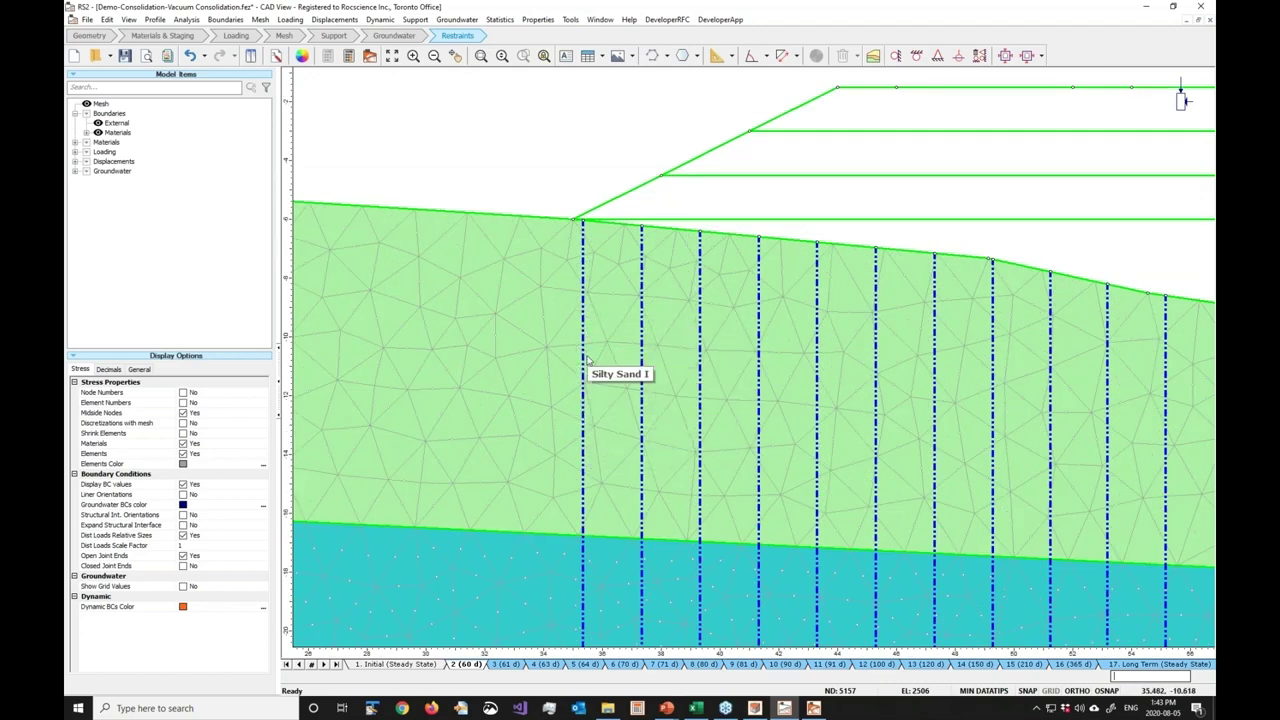
{"action": "scroll", "coordinate": [585, 400], "scroll_direction": "down", "scroll_amount": 2}
{"action": "right_click", "coordinate": [586, 412]}
{"action": "left_click", "coordinate": [472, 418]}
{"action": "scroll", "coordinate": [522, 392], "scroll_direction": "down", "scroll_amount": 2}
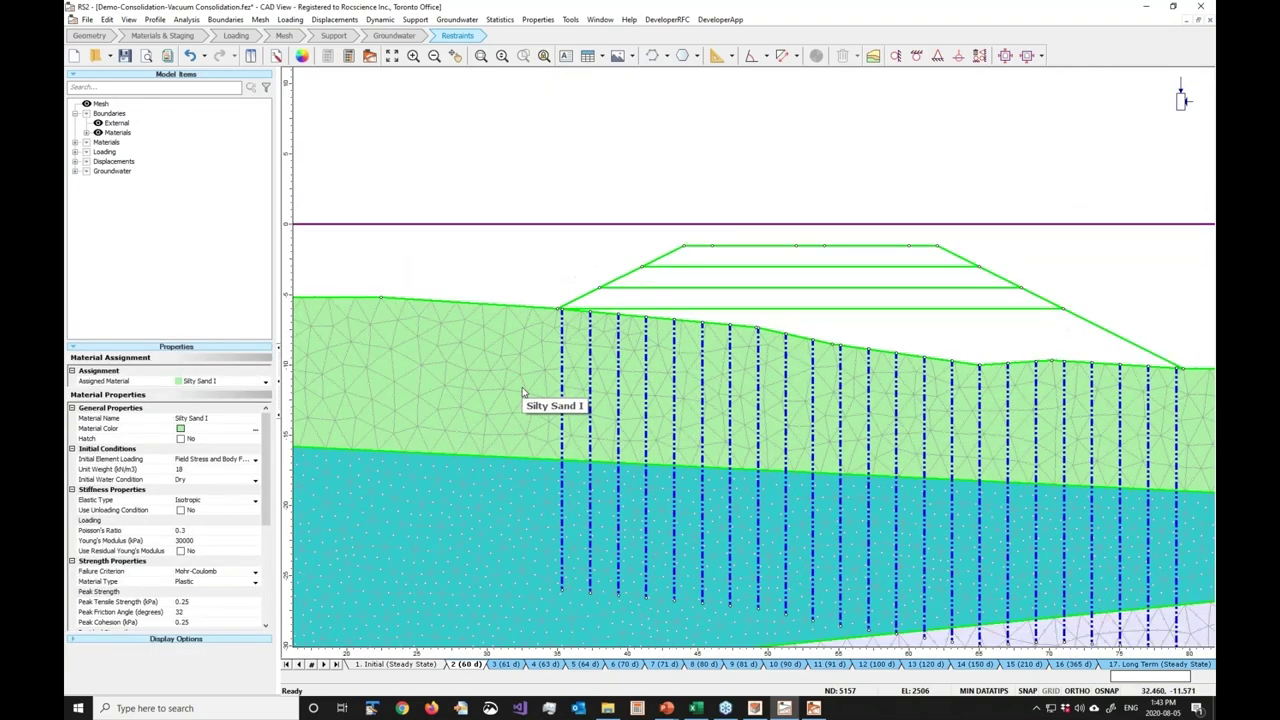
{"action": "scroll", "coordinate": [522, 392], "scroll_direction": "down", "scroll_amount": 2}
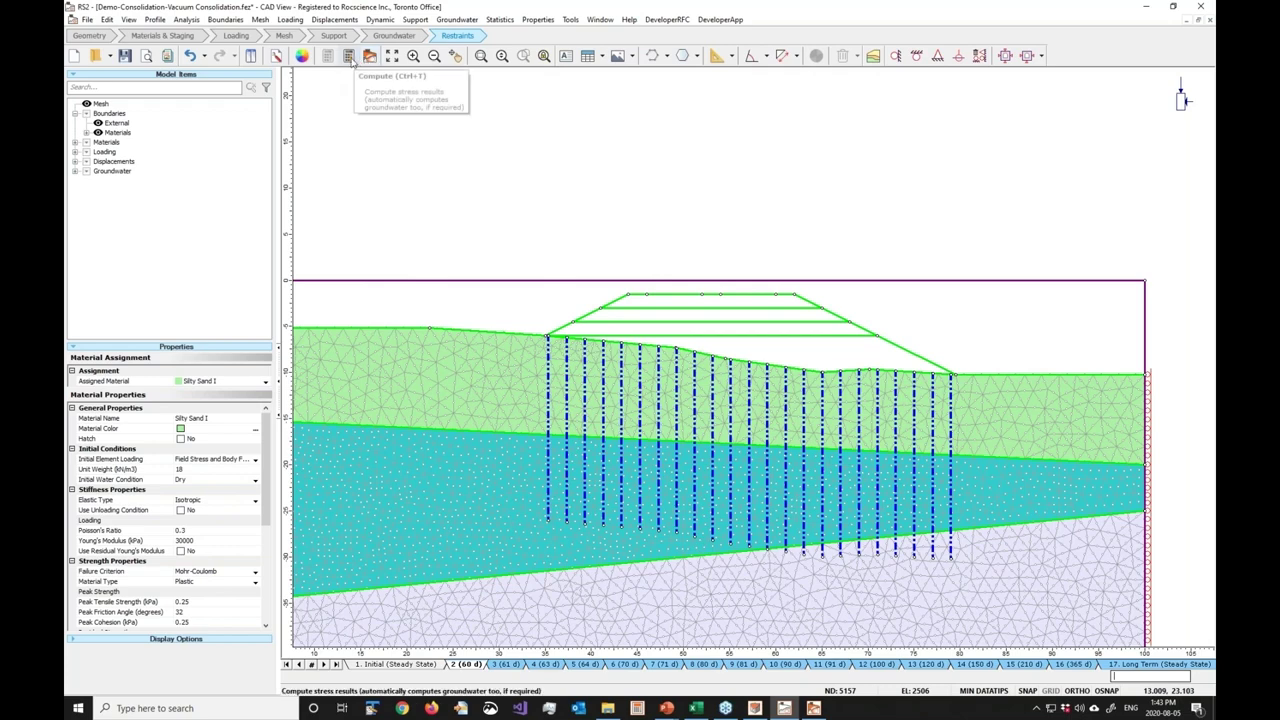
{"action": "left_click", "coordinate": [426, 666]}
{"action": "left_click", "coordinate": [462, 666]}
{"action": "left_click", "coordinate": [516, 666]}
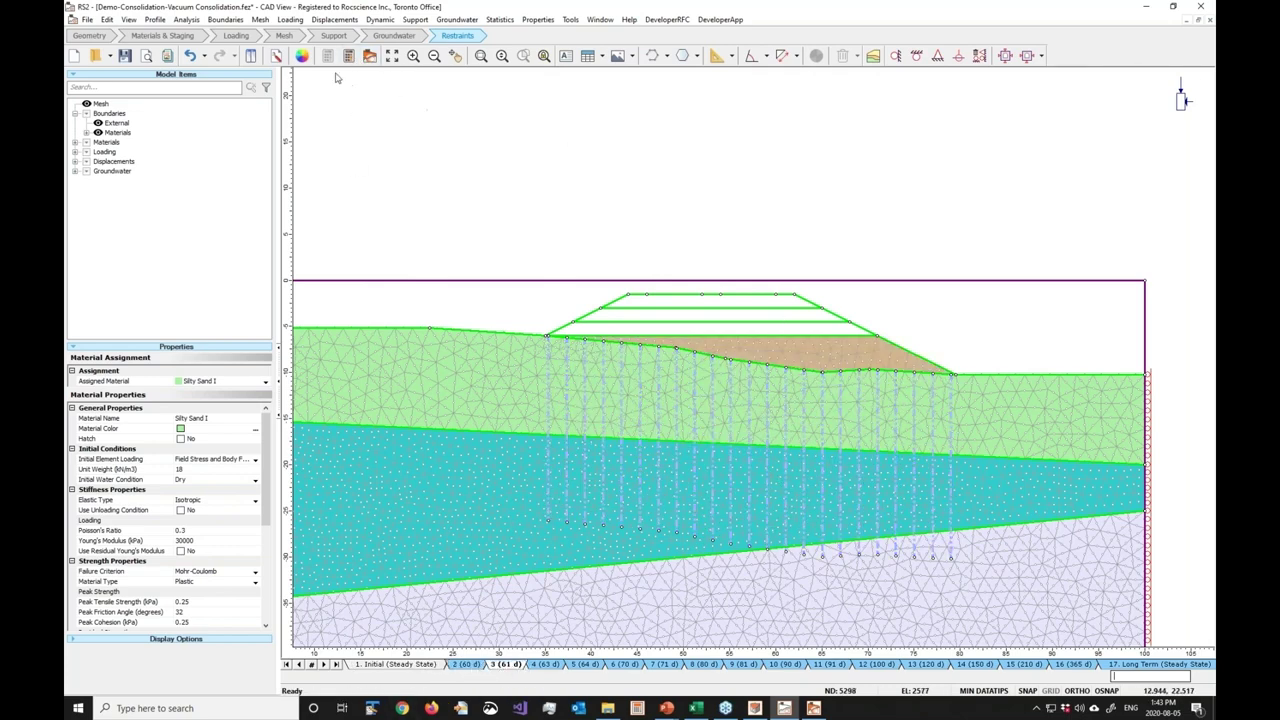
Save and compute the vacuum consolidation model, checking its degrees of freedom during the run
{"action": "left_click", "coordinate": [125, 57]}
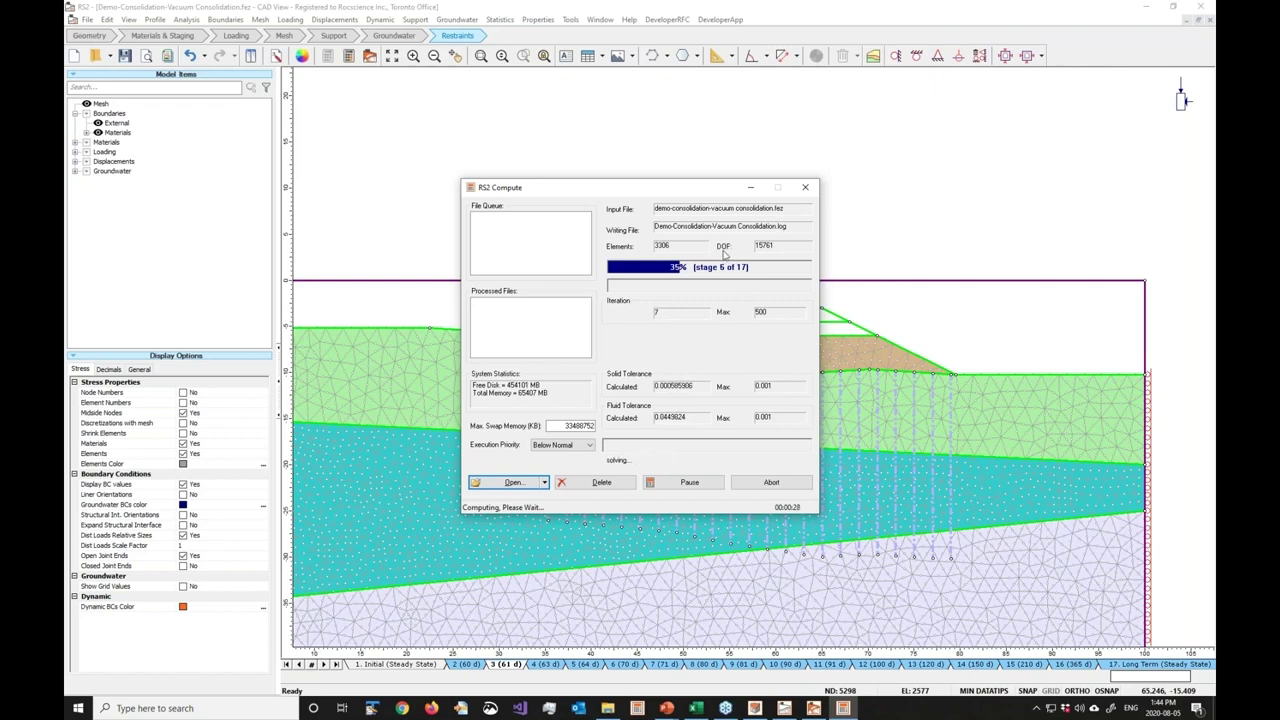
{"action": "double_click", "coordinate": [762, 243]}
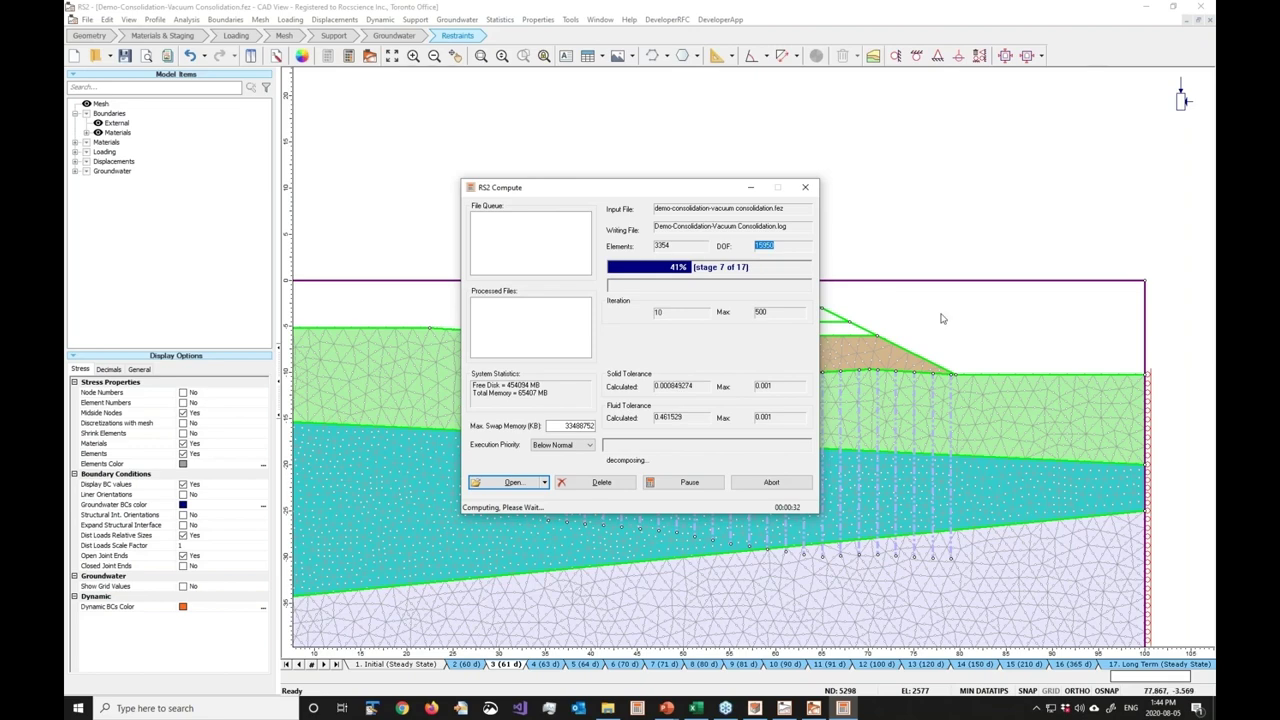
{"action": "left_click", "coordinate": [880, 290]}
{"action": "left_click", "coordinate": [829, 710]}
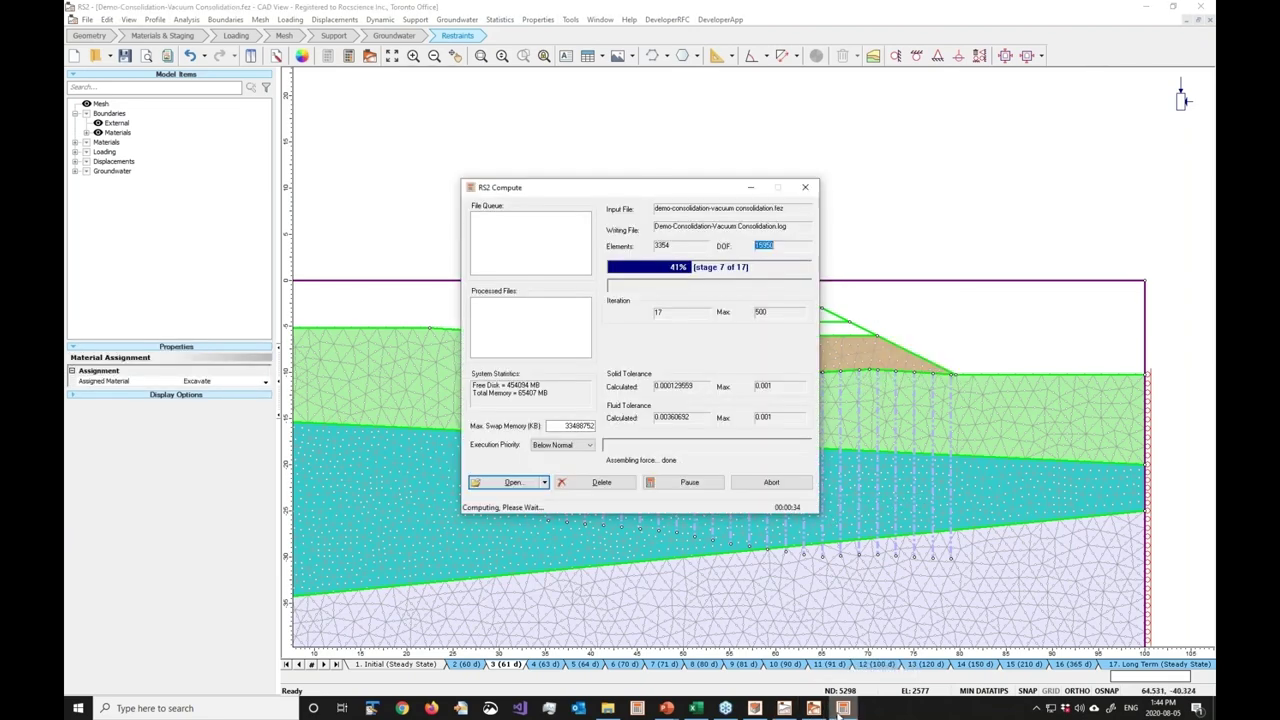
{"action": "left_click", "coordinate": [786, 246]}
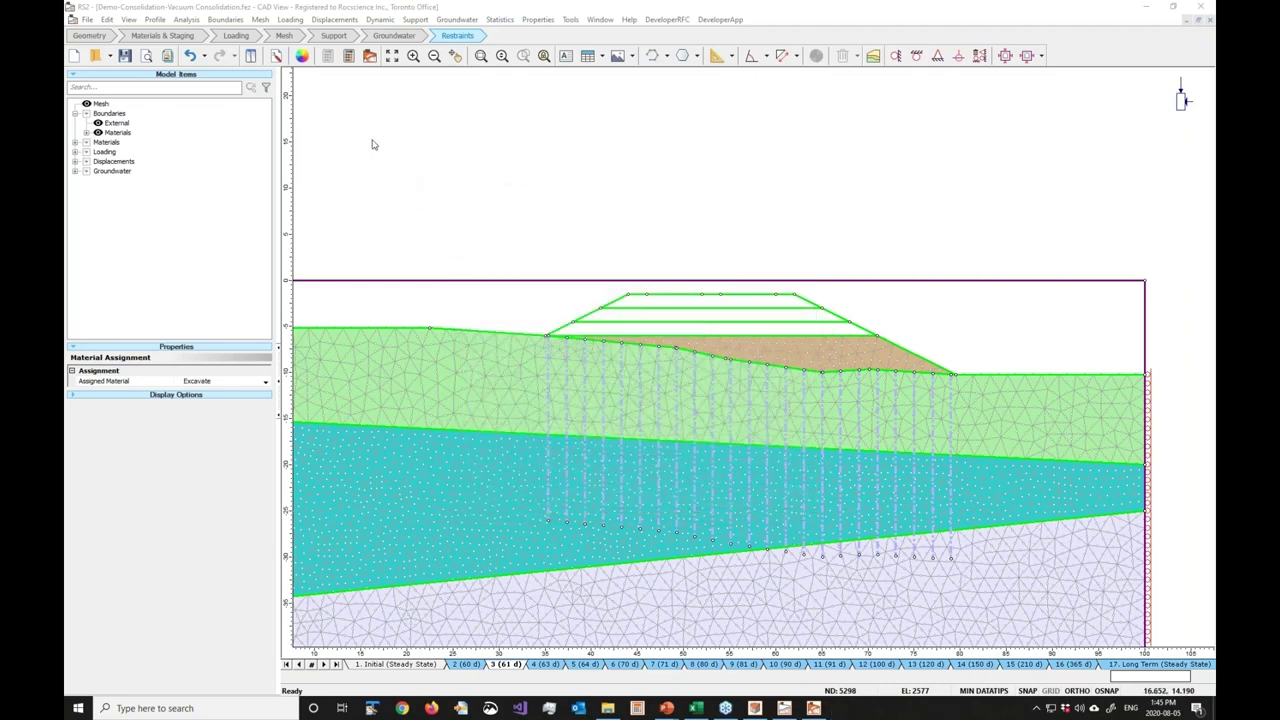
Open the vacuum consolidation results in Interpret and close the two extra views of the Consolidation1 file
{"action": "left_click", "coordinate": [369, 57]}
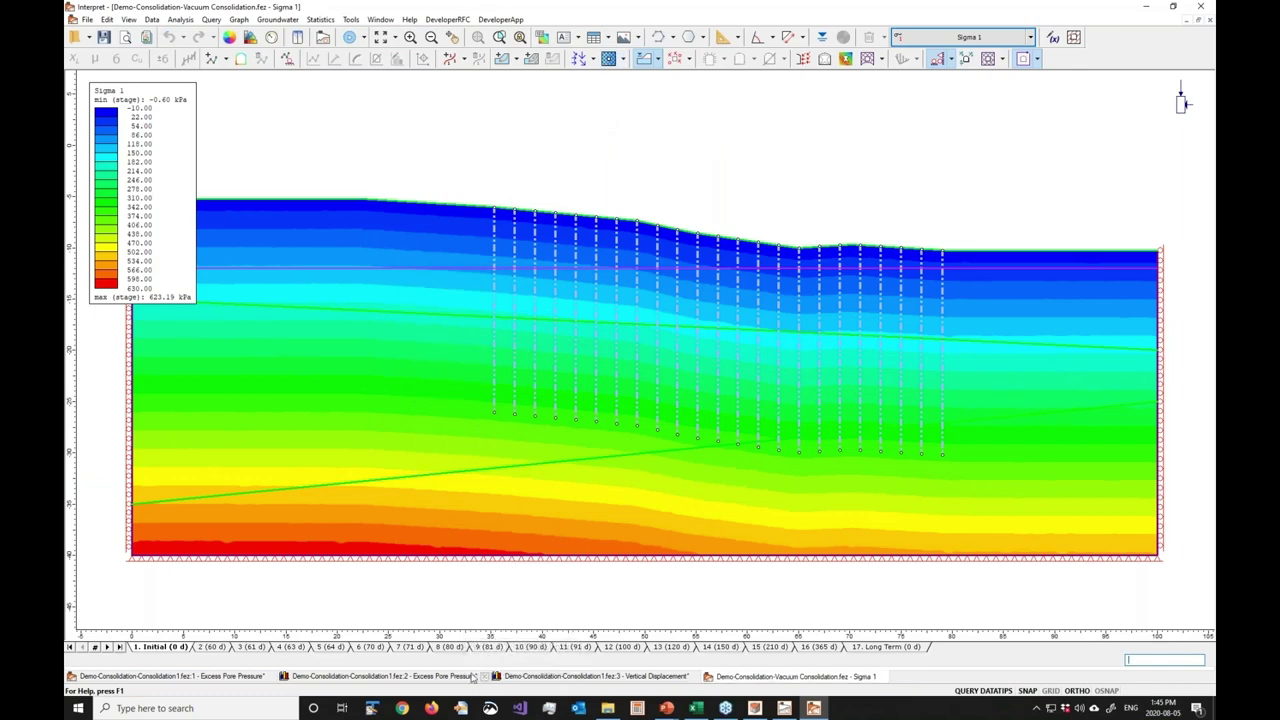
{"action": "left_click", "coordinate": [483, 677]}
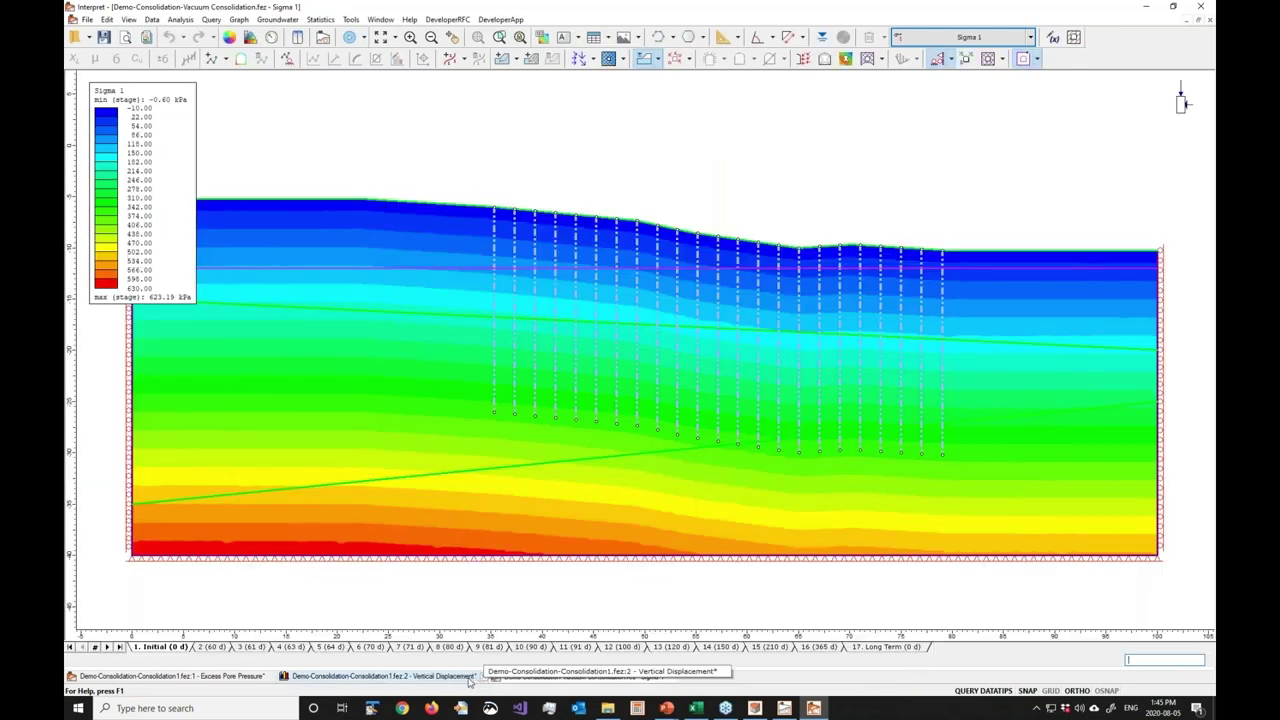
{"action": "left_click", "coordinate": [479, 679]}
{"action": "middle_click", "coordinate": [483, 679]}
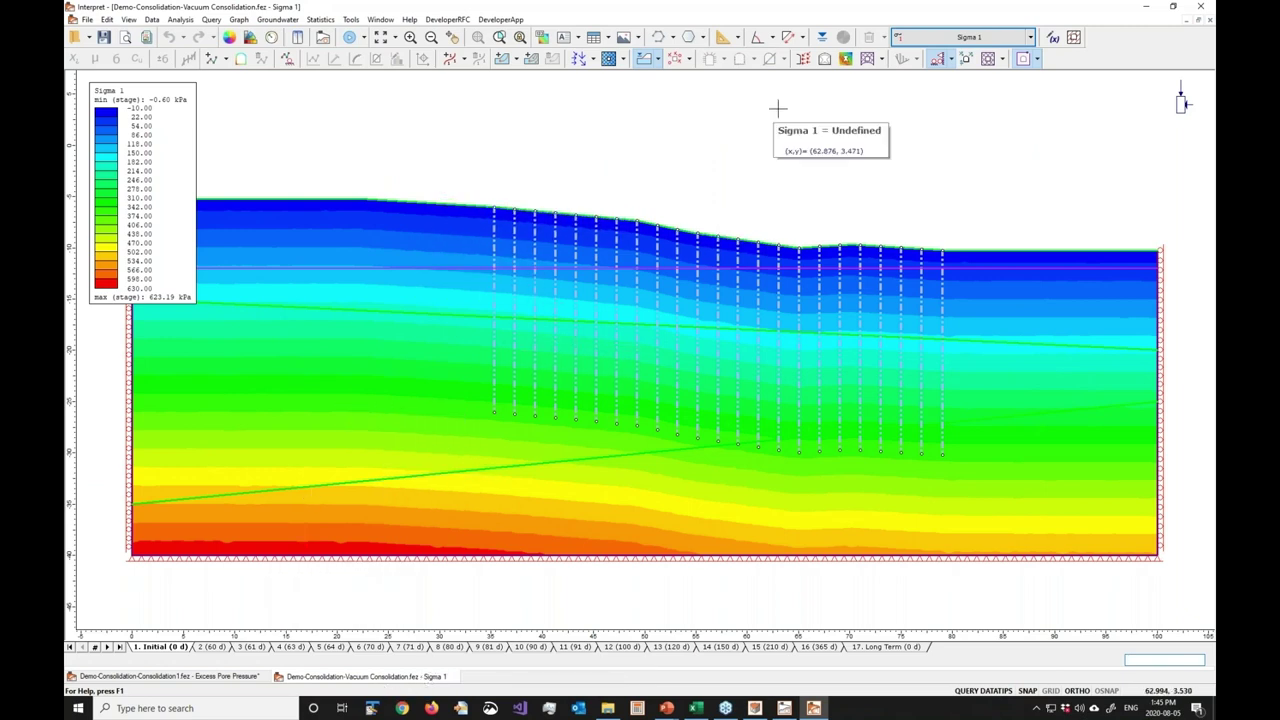
Display the Excess Pore Pressure contours of the vacuum consolidation model at stage 2 (60 d)
{"action": "left_click", "coordinate": [957, 40]}
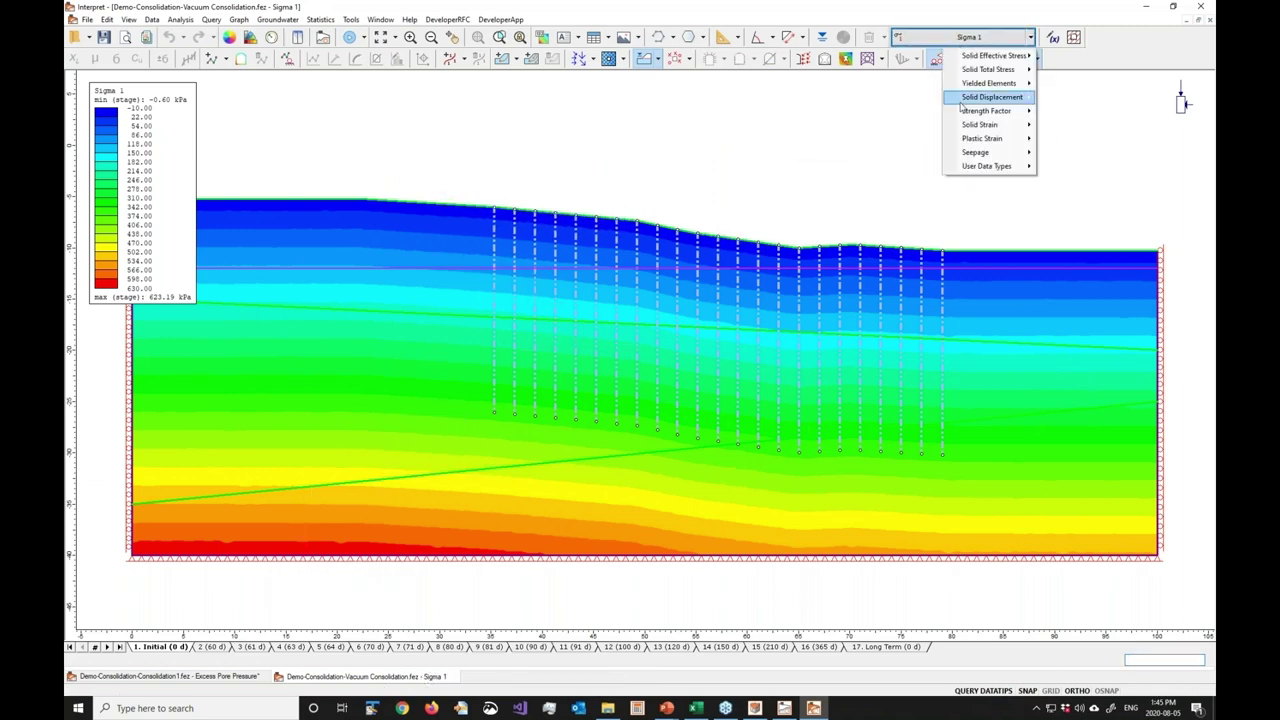
{"action": "mouse_move", "coordinate": [979, 157]}
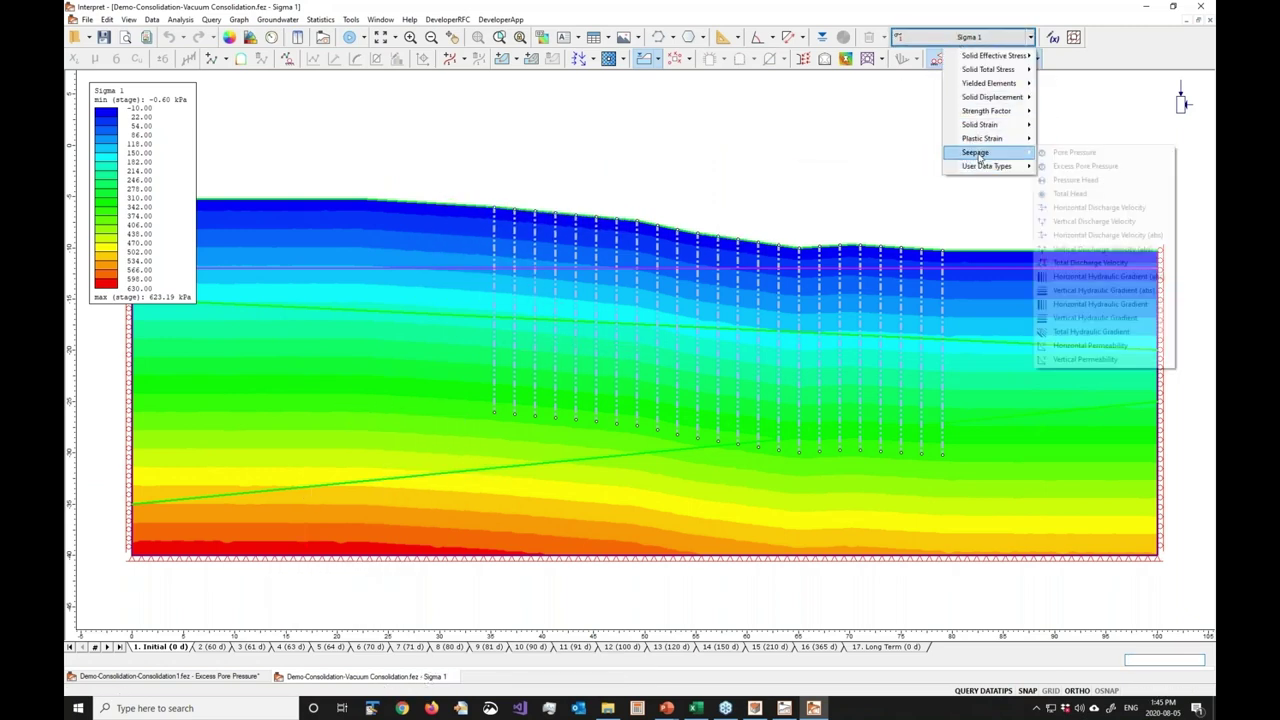
{"action": "left_click", "coordinate": [1078, 169]}
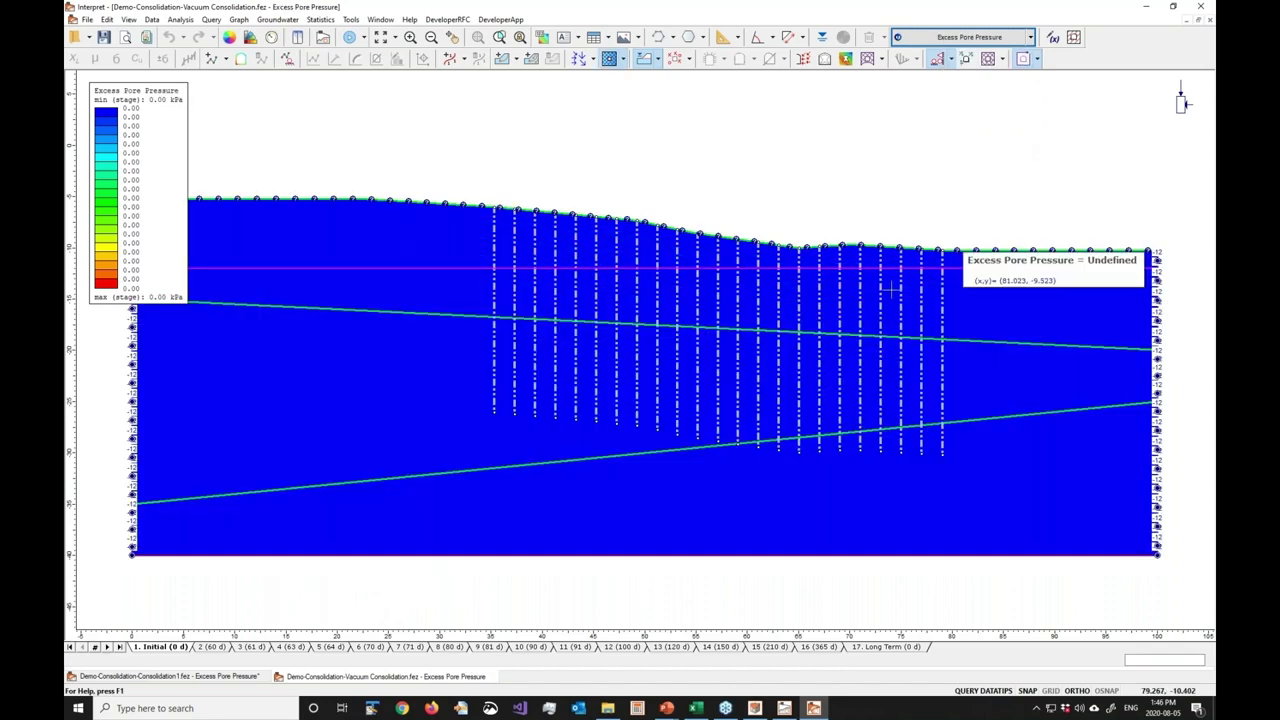
{"action": "left_click", "coordinate": [212, 647]}
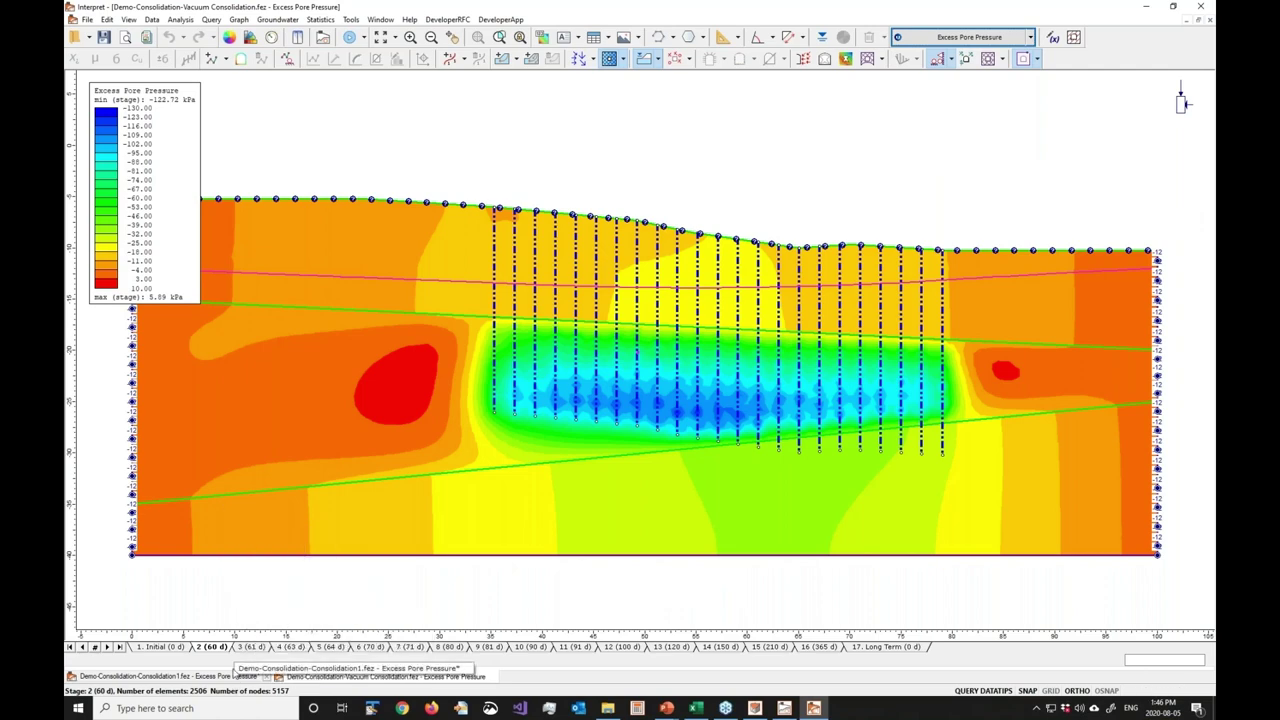
Compare the stage 2 (60 d) excess pore pressures of the Consolidation1 model with those of the vacuum consolidation model
{"action": "left_click", "coordinate": [205, 677]}
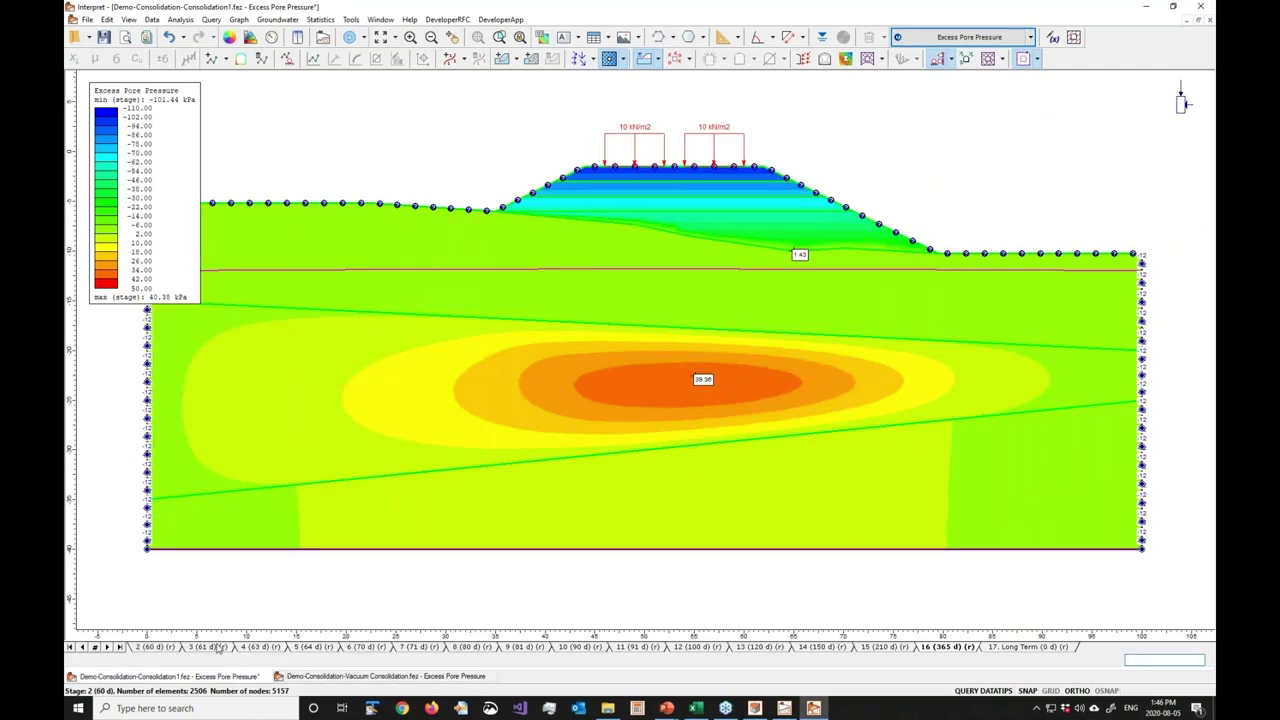
{"action": "left_click", "coordinate": [174, 647]}
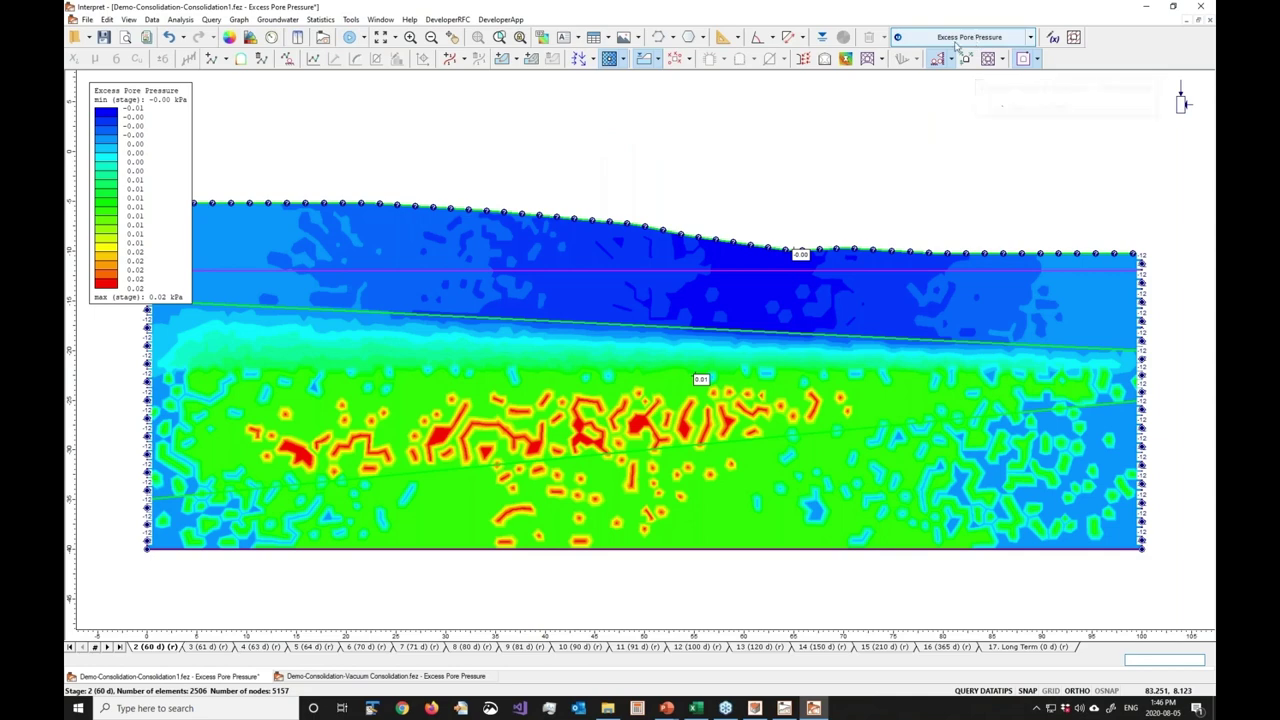
{"action": "left_click", "coordinate": [380, 677]}
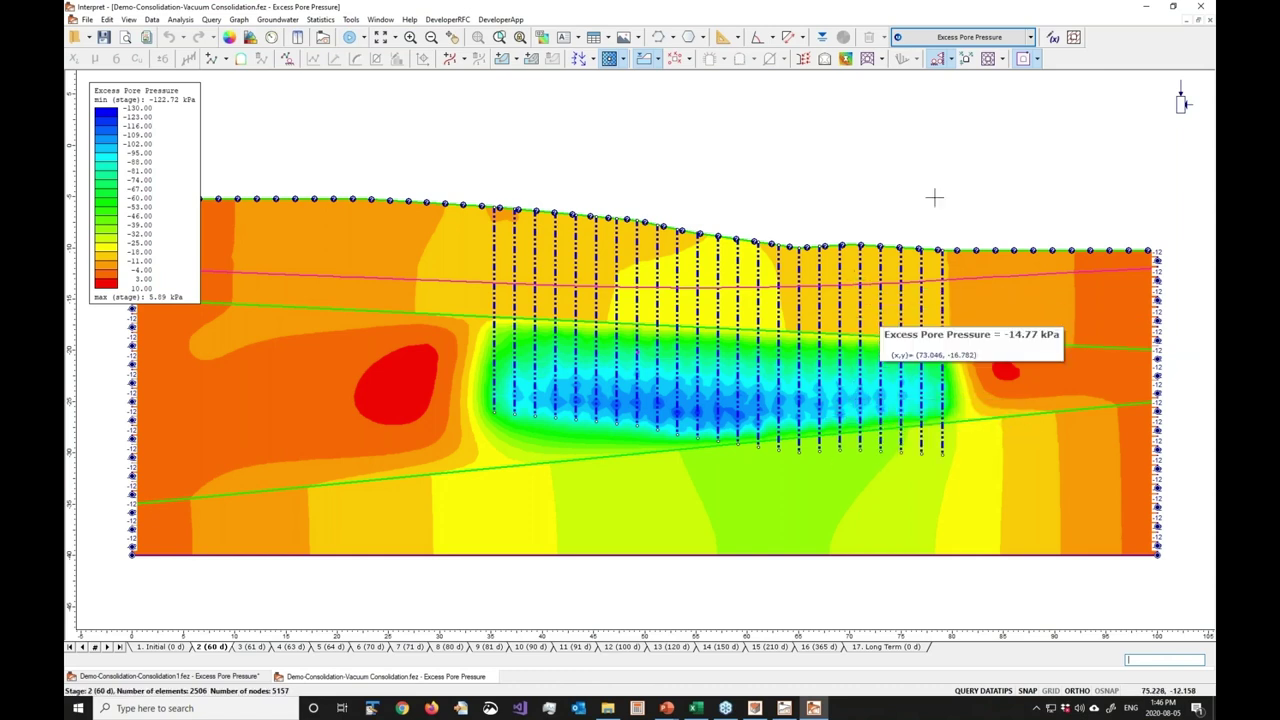
Display Vertical Displacement contours at stage 2 (60 d) for the vacuum consolidation and Consolidation1 models and compare them
{"action": "left_click", "coordinate": [968, 40]}
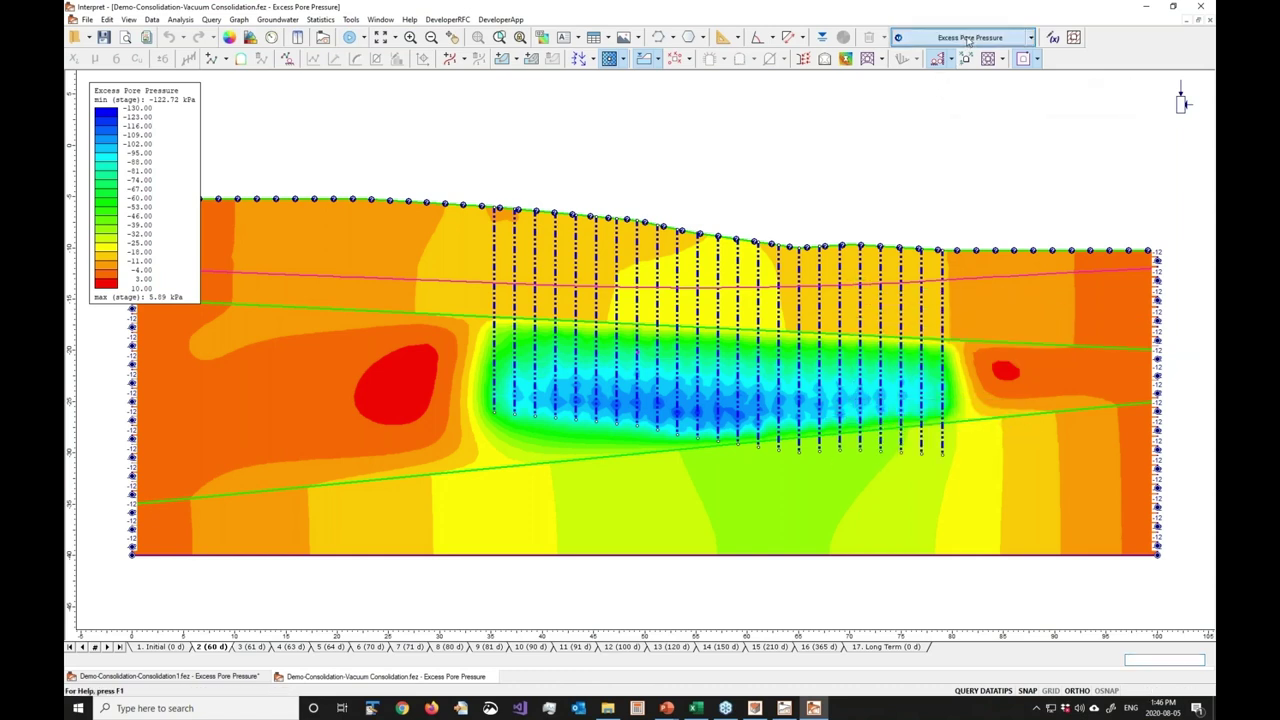
{"action": "mouse_move", "coordinate": [989, 98]}
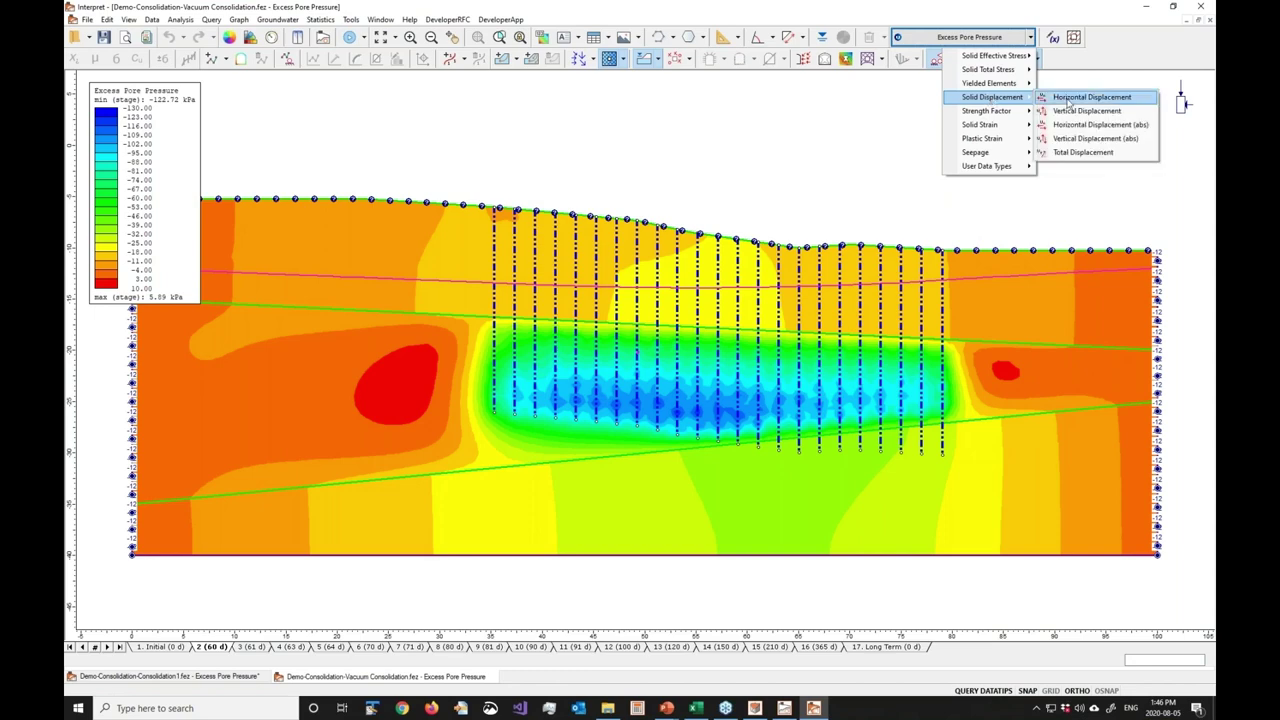
{"action": "left_click", "coordinate": [1085, 111]}
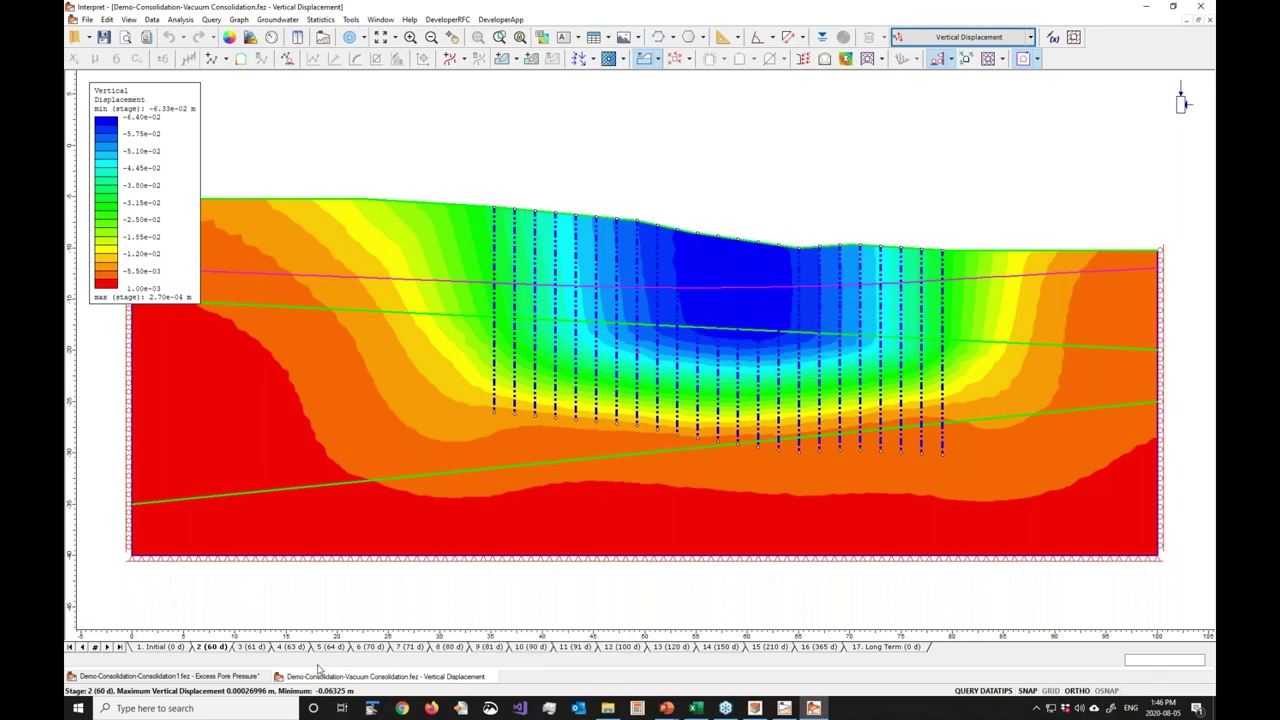
{"action": "left_click", "coordinate": [225, 677]}
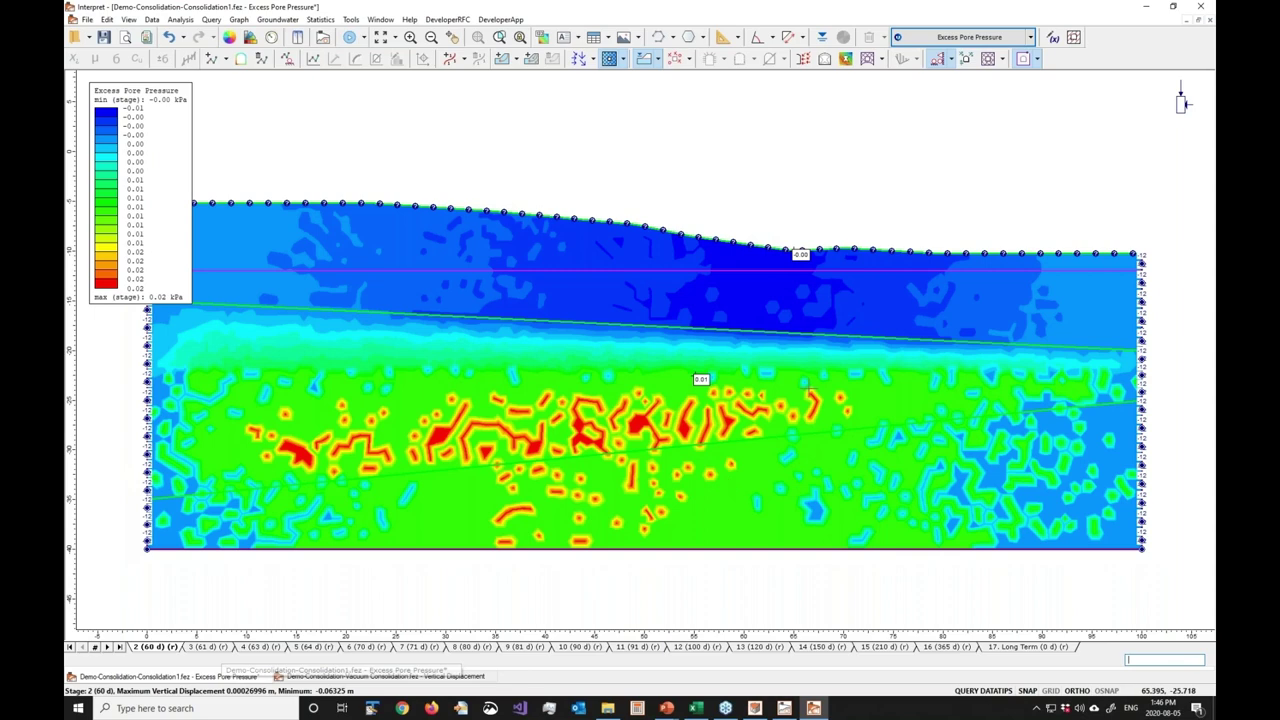
{"action": "left_click", "coordinate": [985, 37]}
{"action": "mouse_move", "coordinate": [995, 97]}
{"action": "left_click", "coordinate": [1075, 111]}
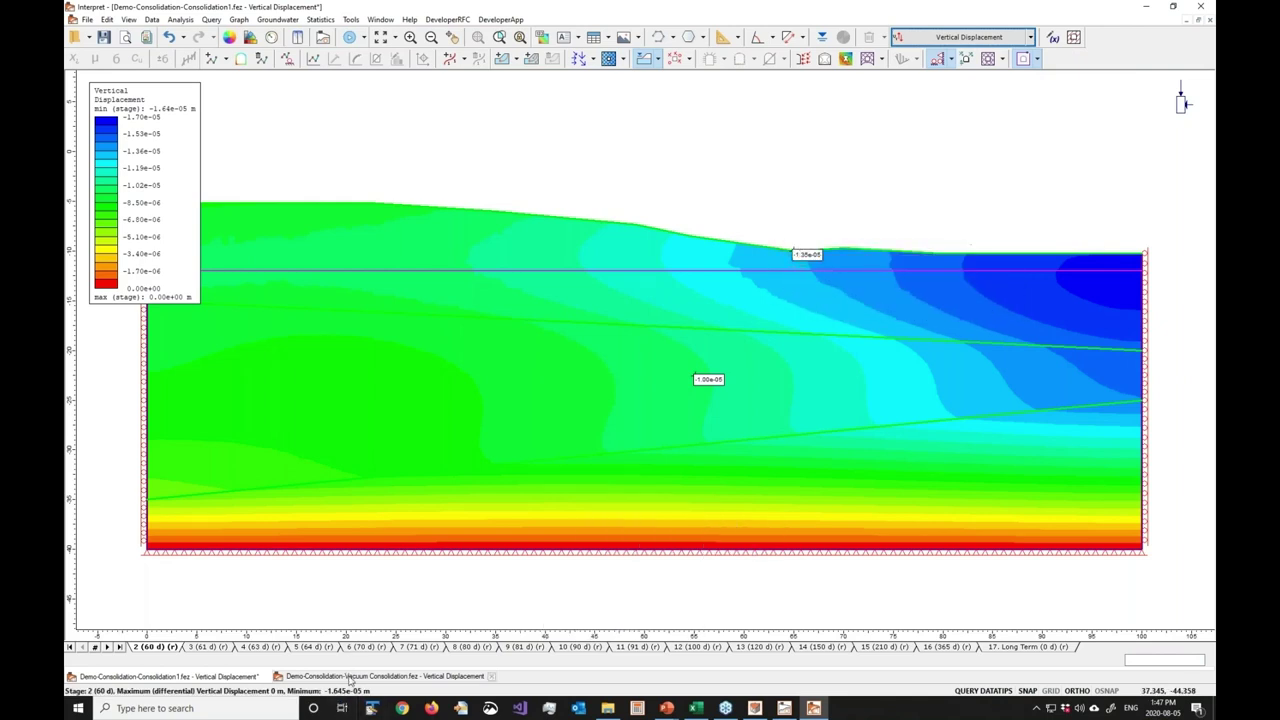
{"action": "left_click", "coordinate": [380, 676]}
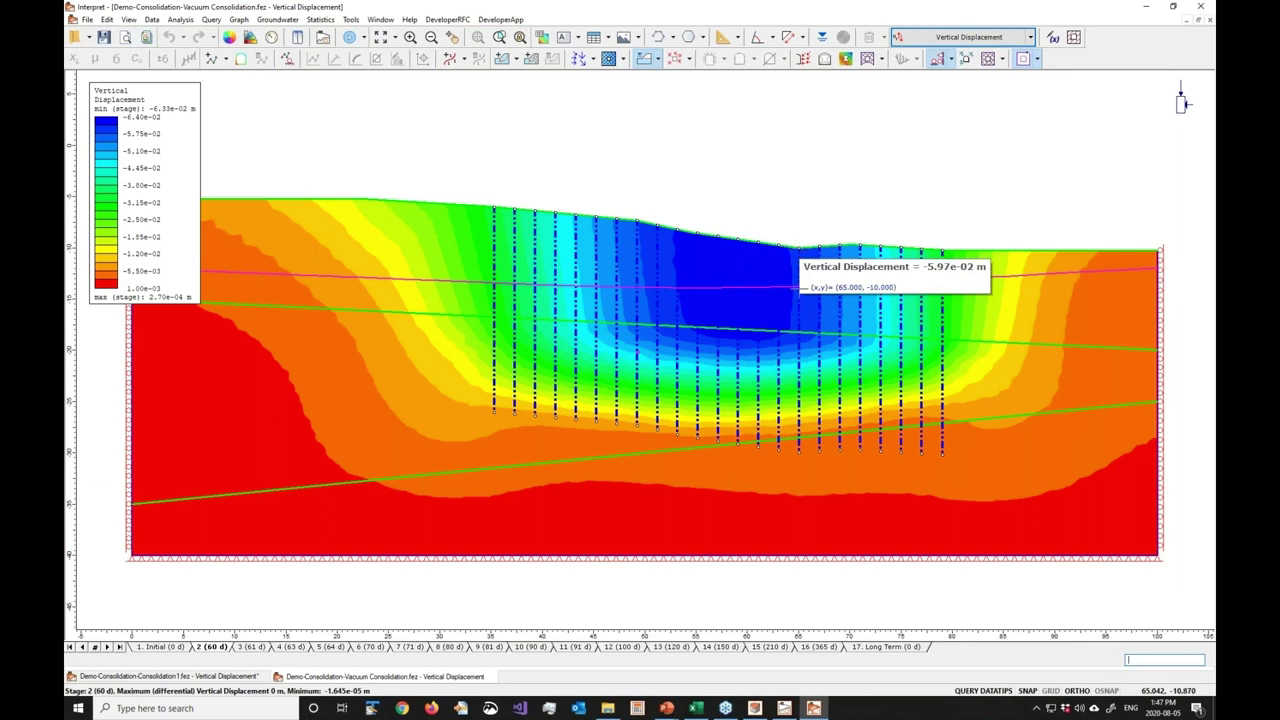
Tile both models side by side with their vertical displacements at stage 17, Long Term
{"action": "left_click", "coordinate": [119, 648]}
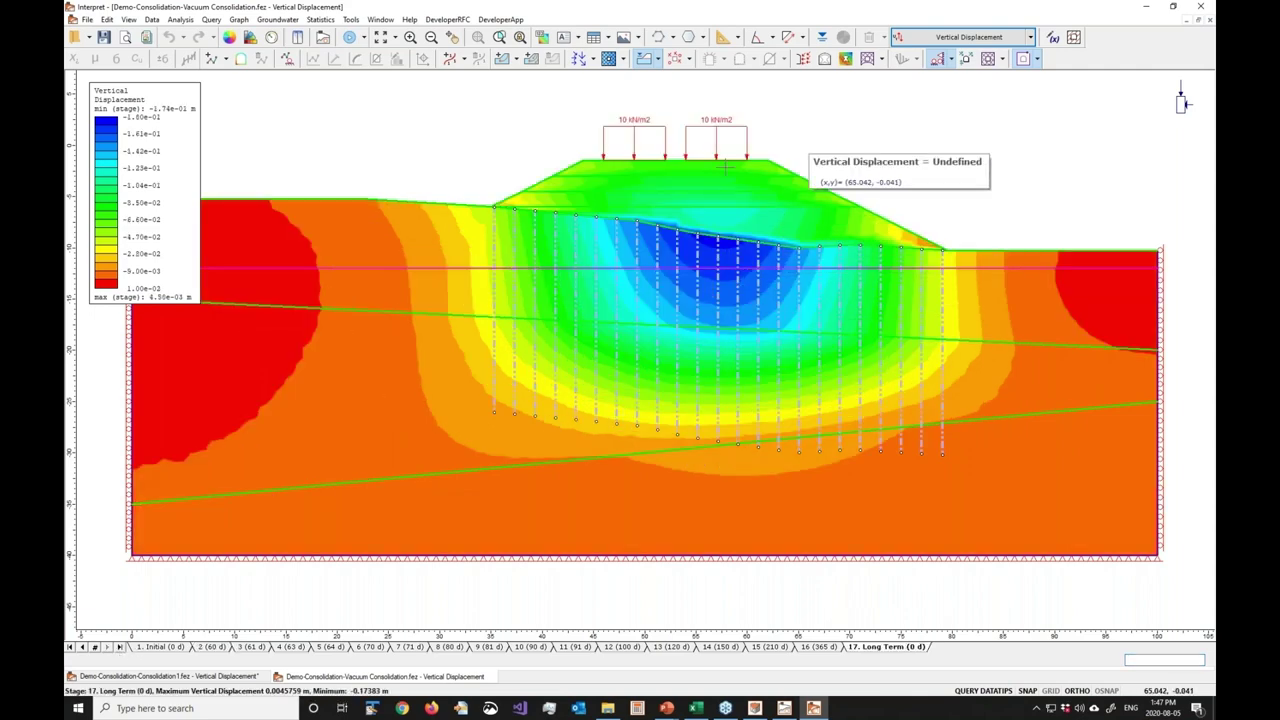
{"action": "left_click", "coordinate": [298, 38]}
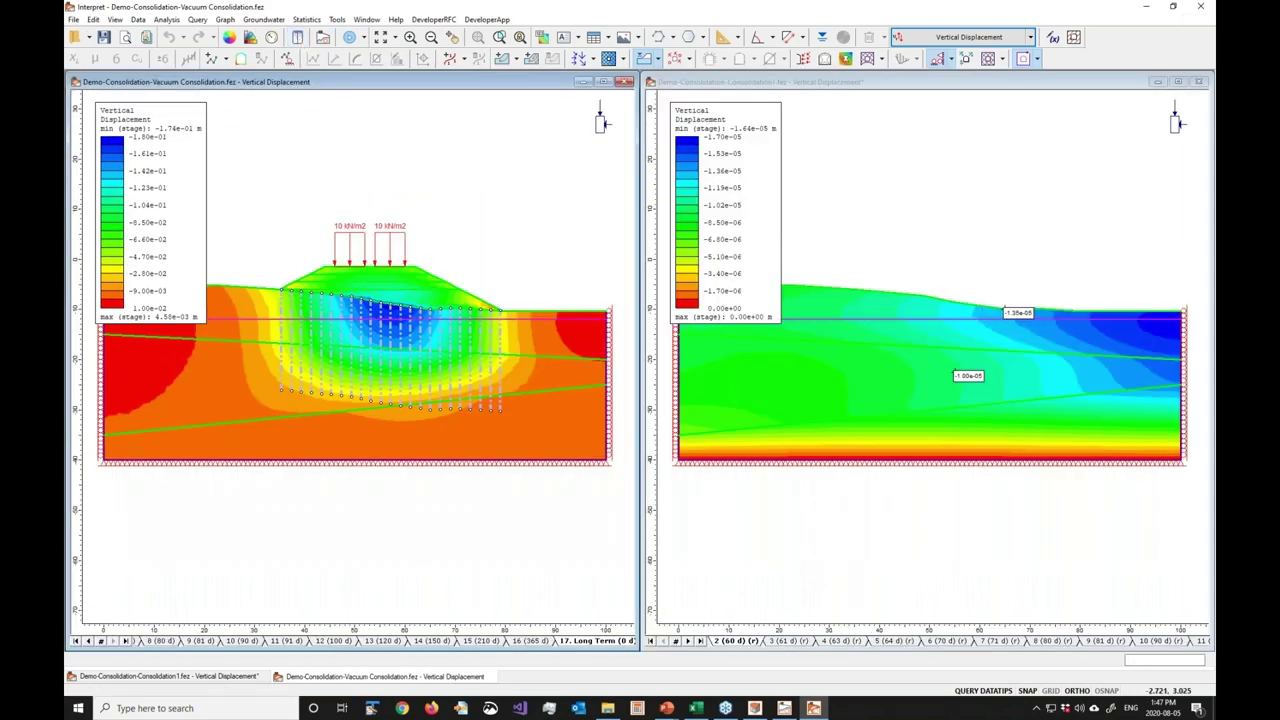
{"action": "left_click", "coordinate": [700, 641]}
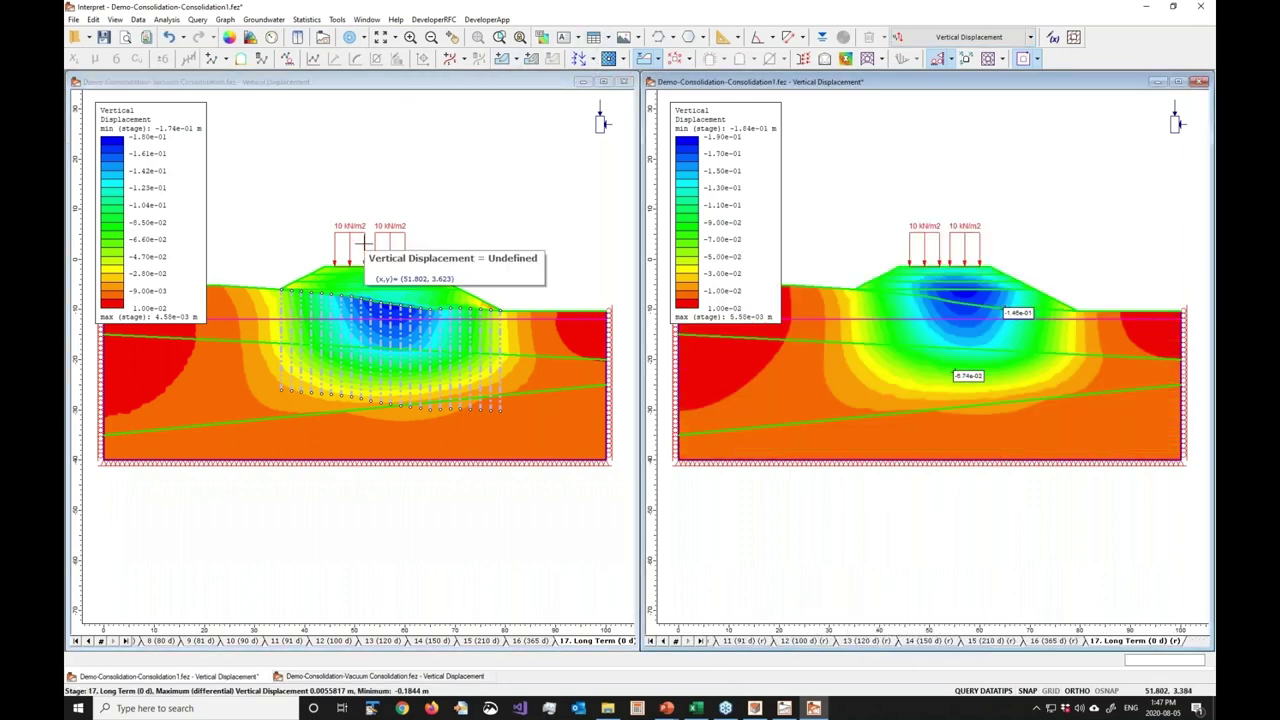
Match the zoom of both views on the embankment and compare their vertical displacements at stages 17 and 11 (91 d)
{"action": "scroll", "coordinate": [364, 240], "scroll_direction": "up", "scroll_amount": 3}
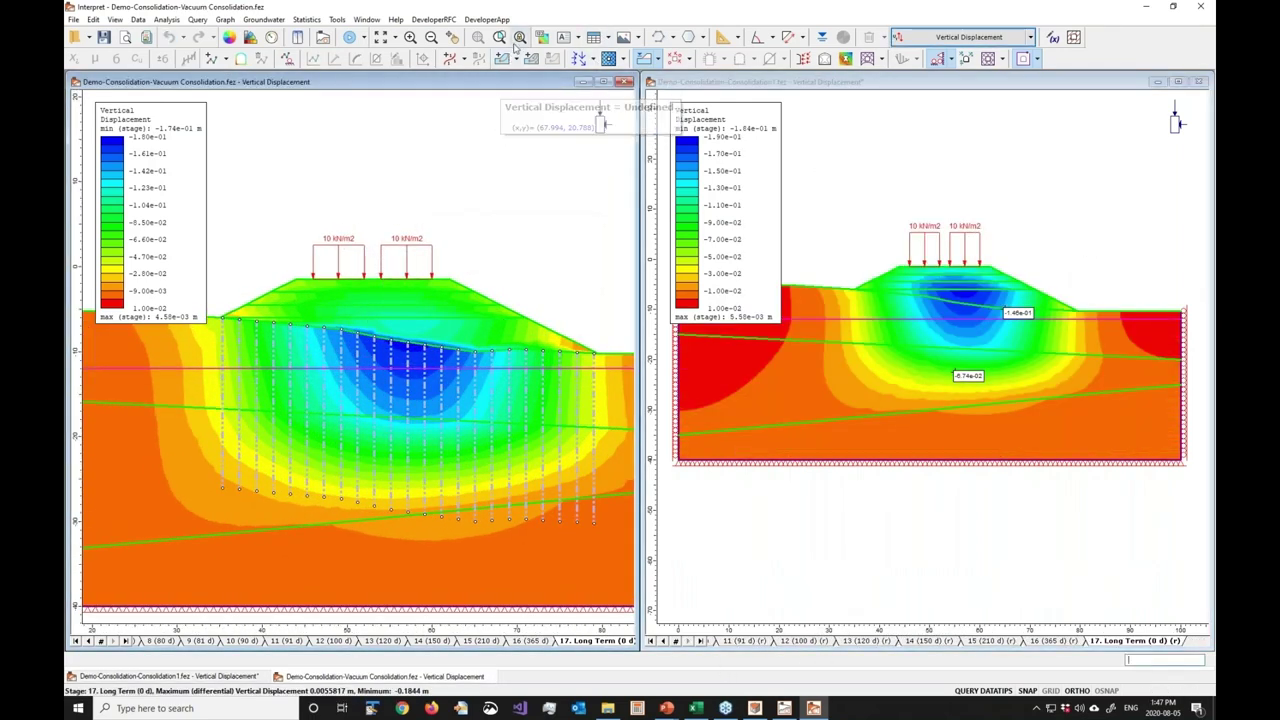
{"action": "left_click", "coordinate": [520, 37]}
{"action": "scroll", "coordinate": [415, 300], "scroll_direction": "up", "scroll_amount": 1}
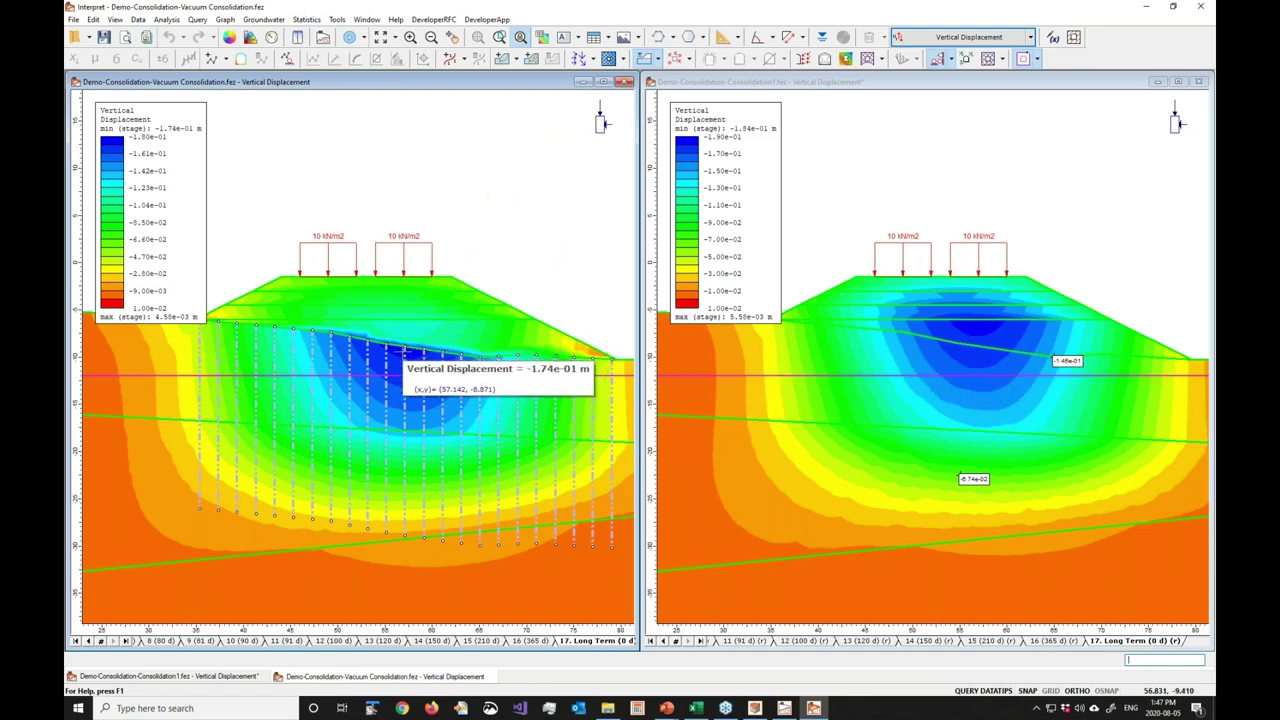
{"action": "left_click", "coordinate": [290, 641]}
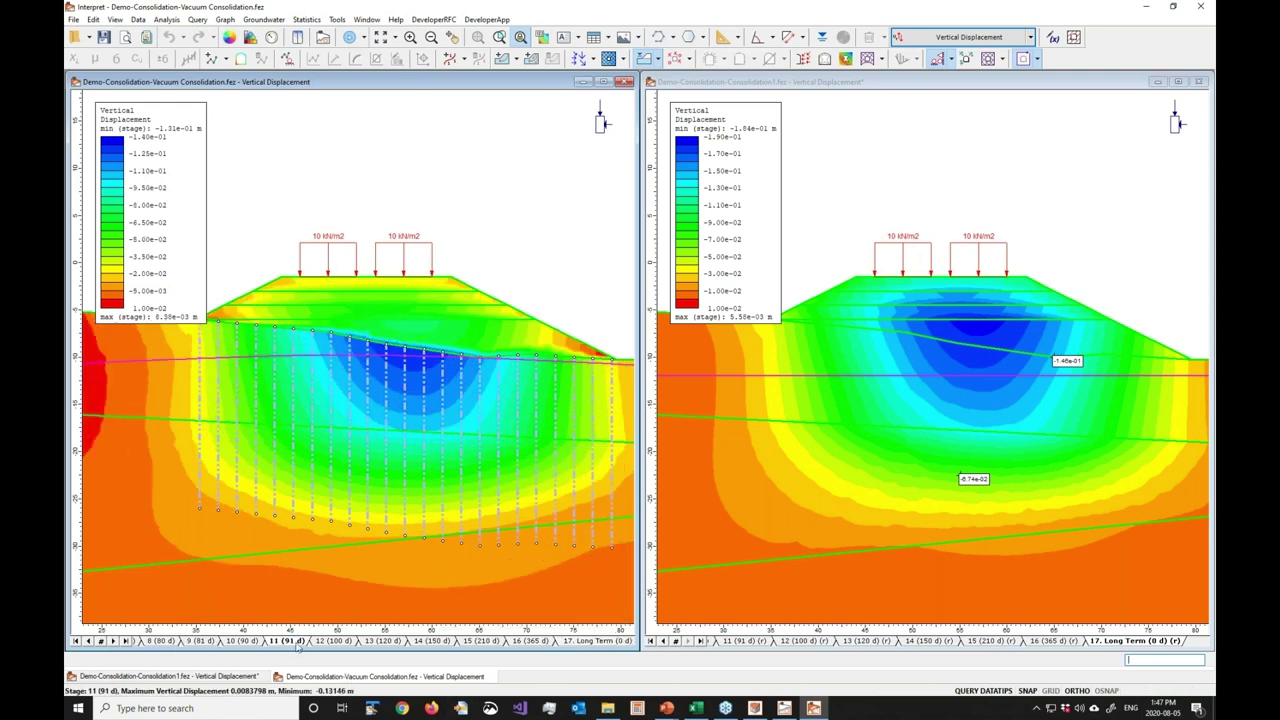
{"action": "left_click", "coordinate": [748, 641]}
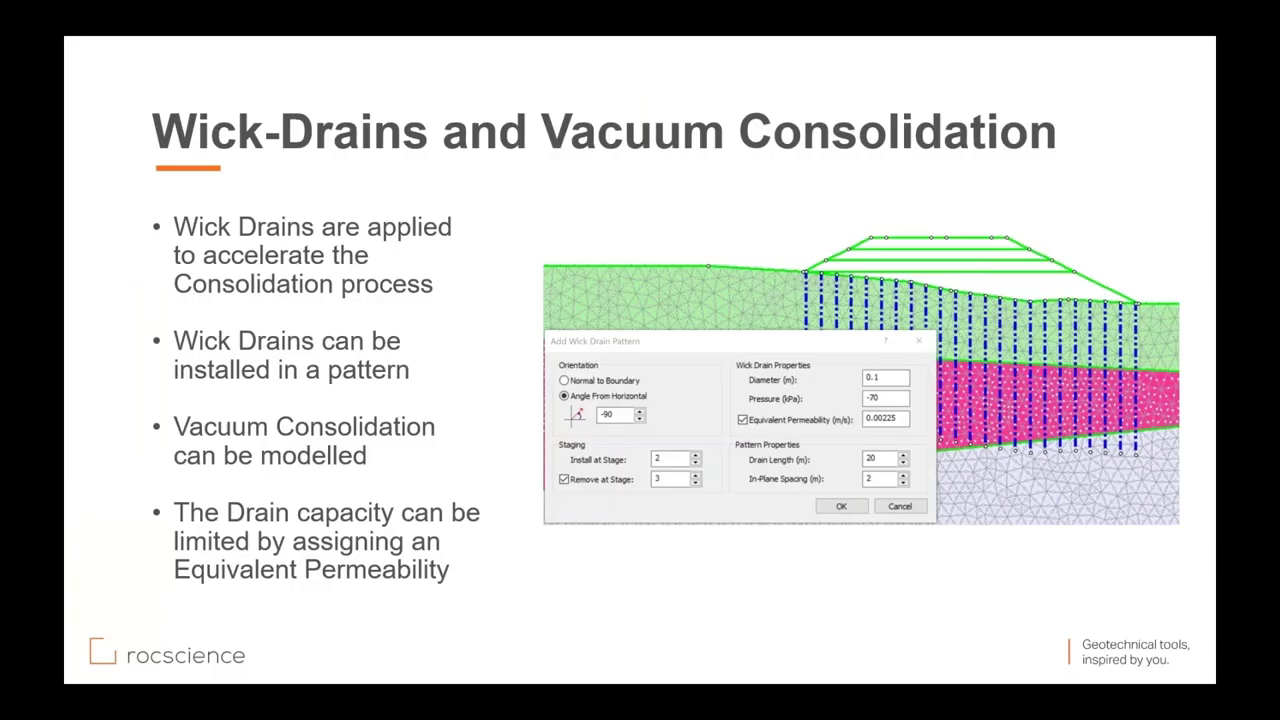
{"action": "key", "text": "Right"}
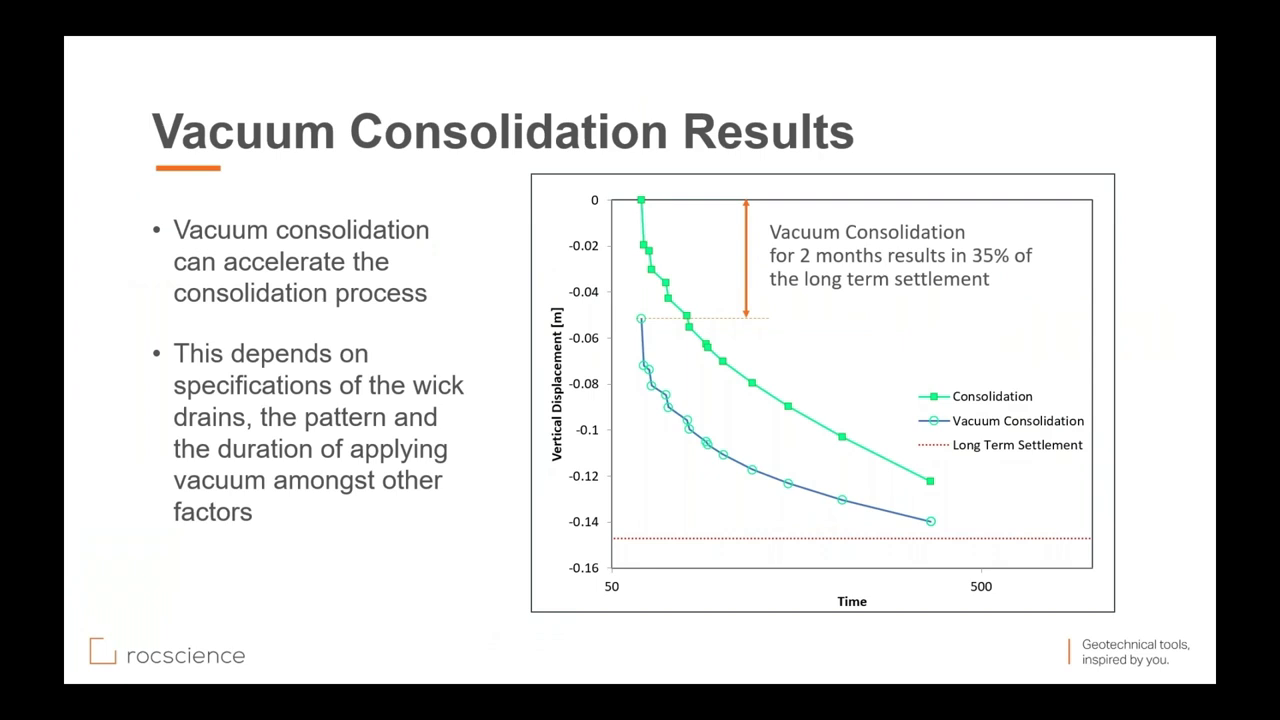
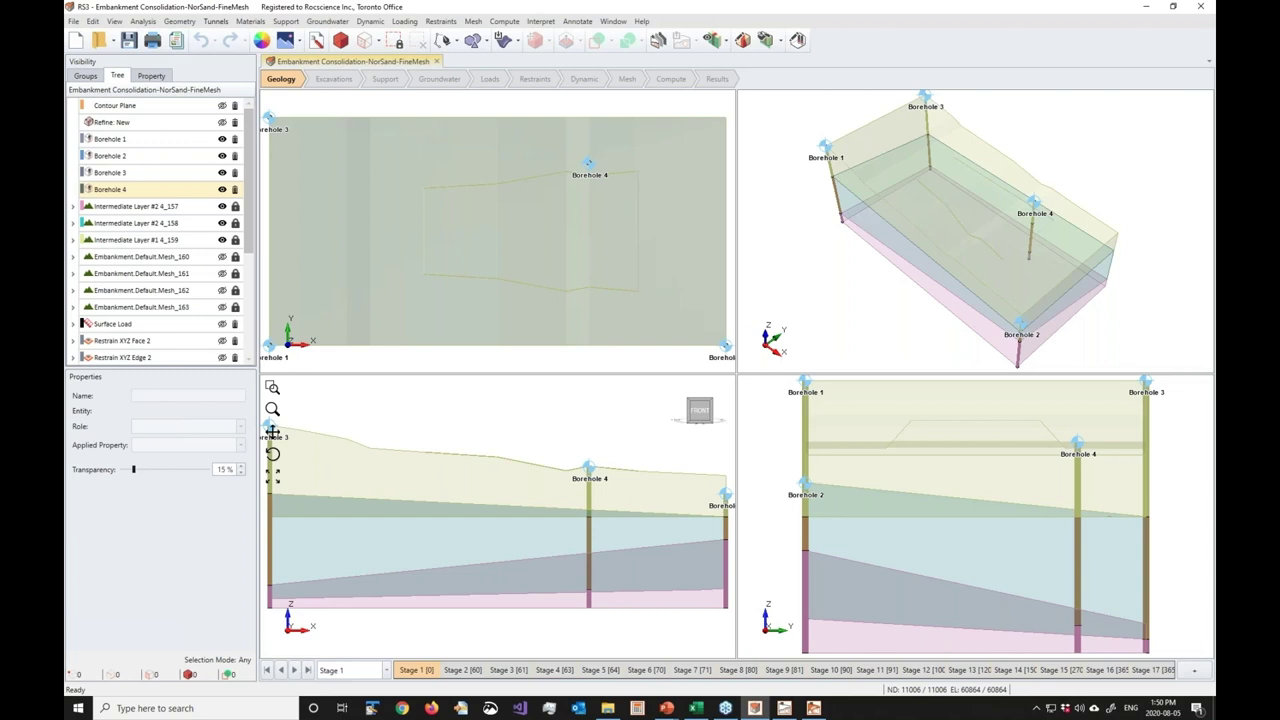
In the RS3 embankment model, set the geometry transparency to 30 % and show the intersected geometry at Stage 4
{"action": "left_click", "coordinate": [141, 476]}
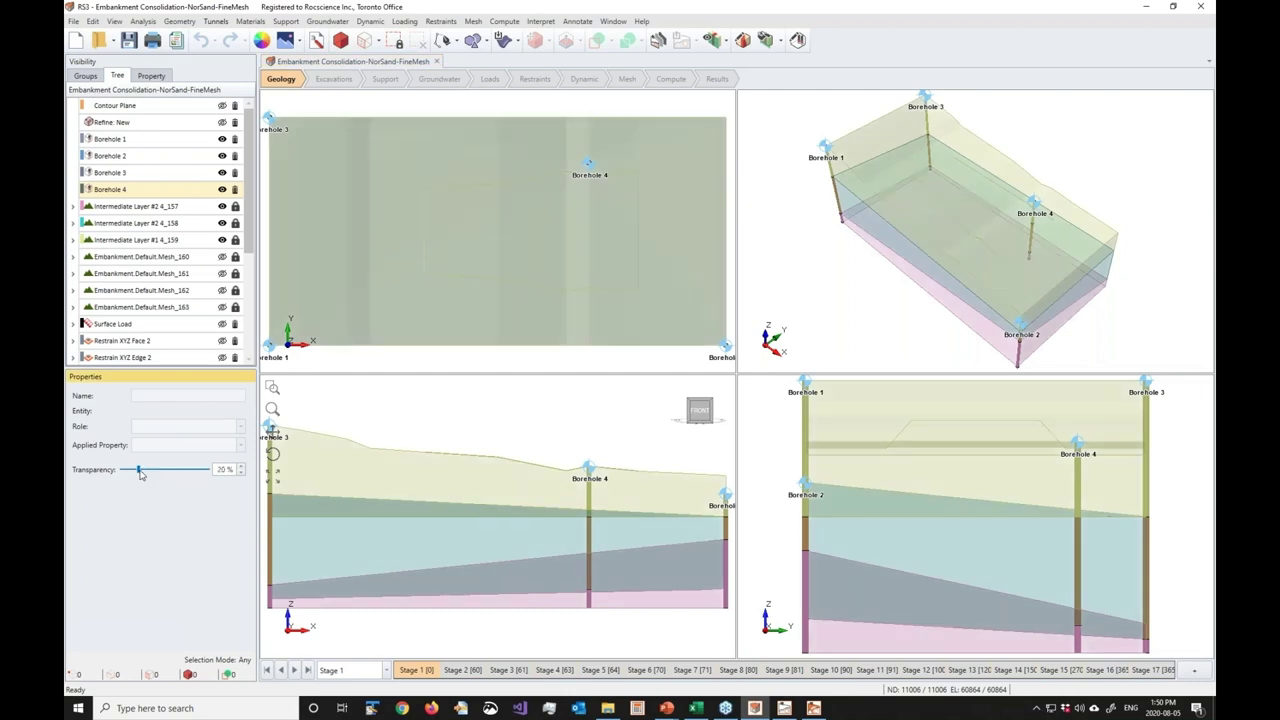
{"action": "left_click_drag", "start_coordinate": [141, 476], "coordinate": [147, 472]}
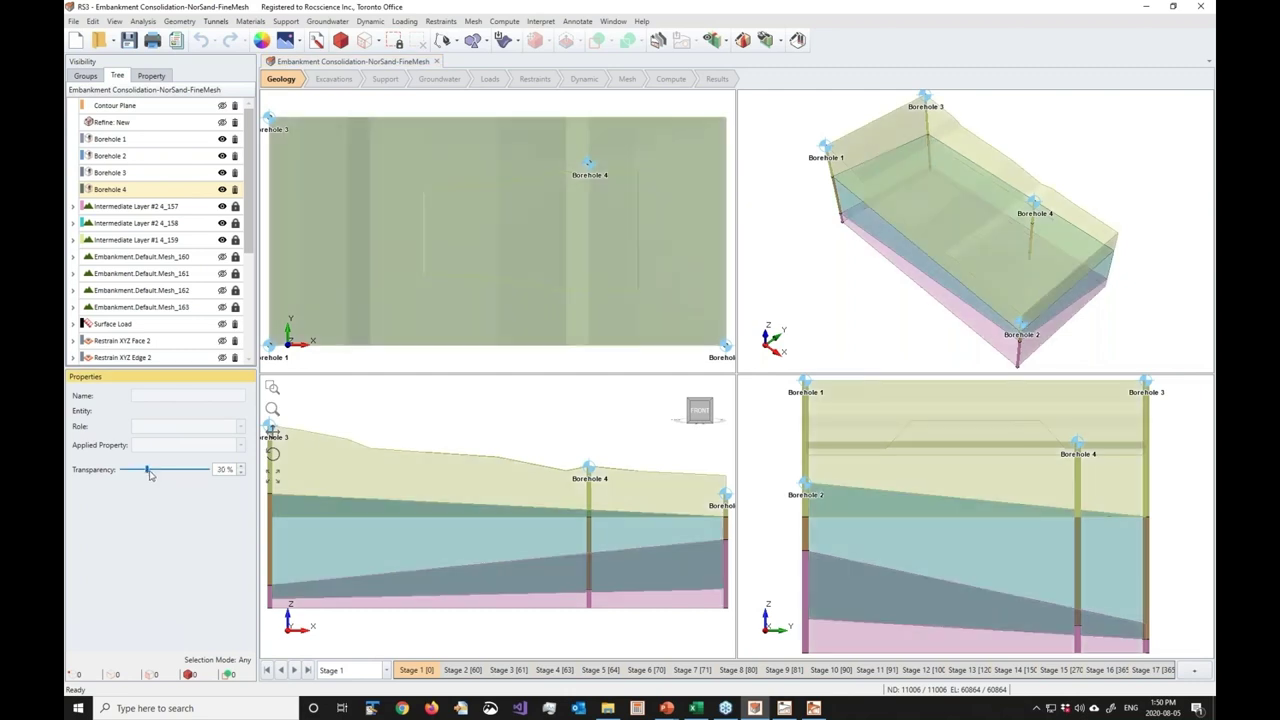
{"action": "left_click", "coordinate": [296, 672]}
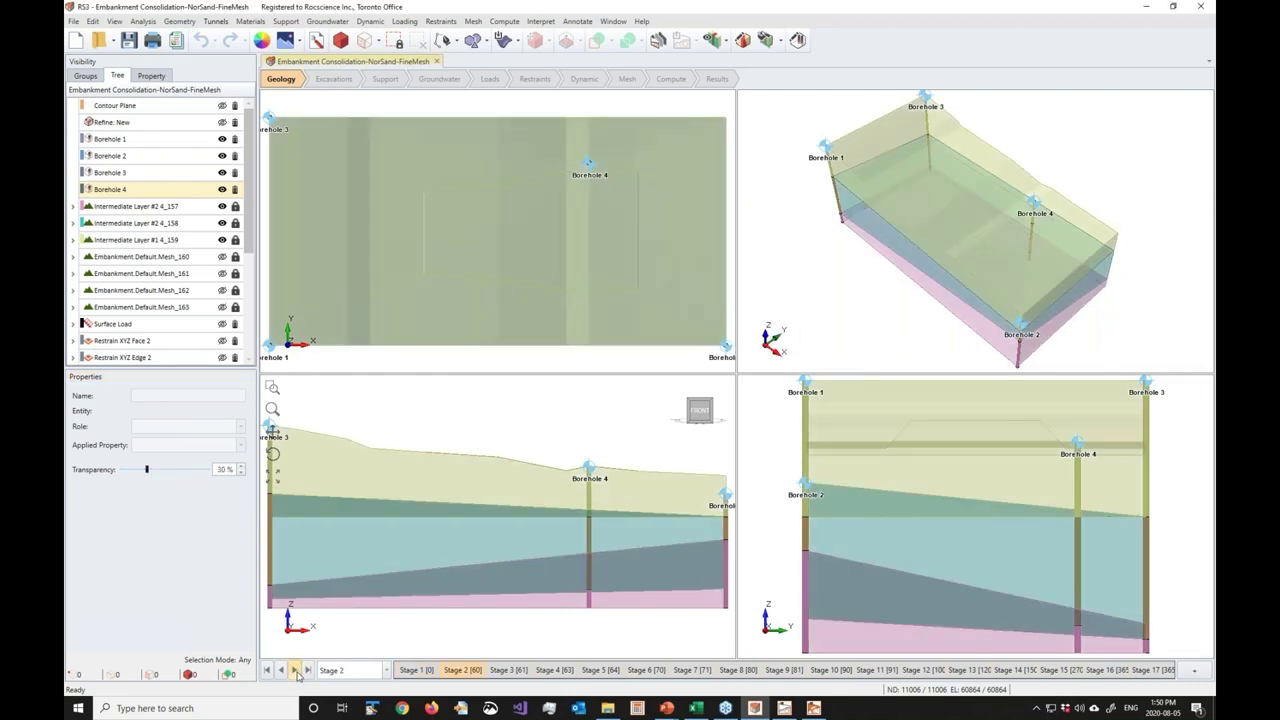
{"action": "left_click", "coordinate": [297, 672]}
{"action": "left_click", "coordinate": [297, 671]}
{"action": "left_click", "coordinate": [116, 22]}
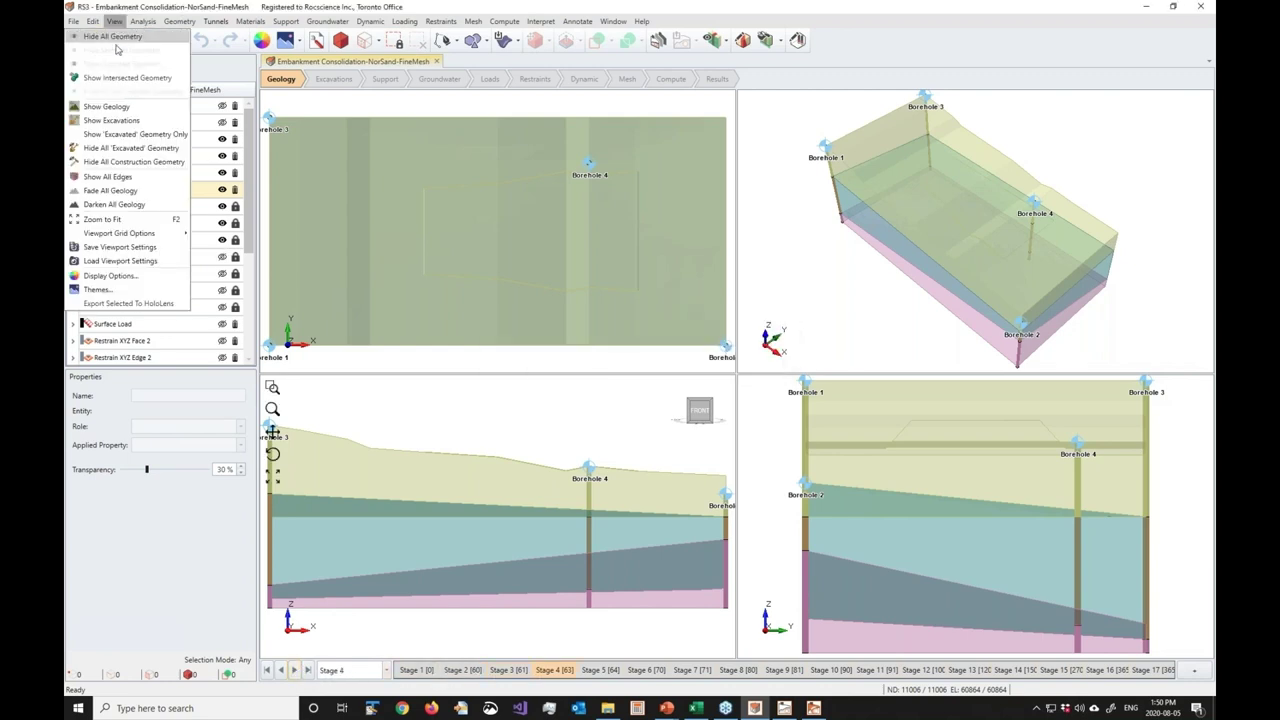
{"action": "left_click", "coordinate": [117, 78]}
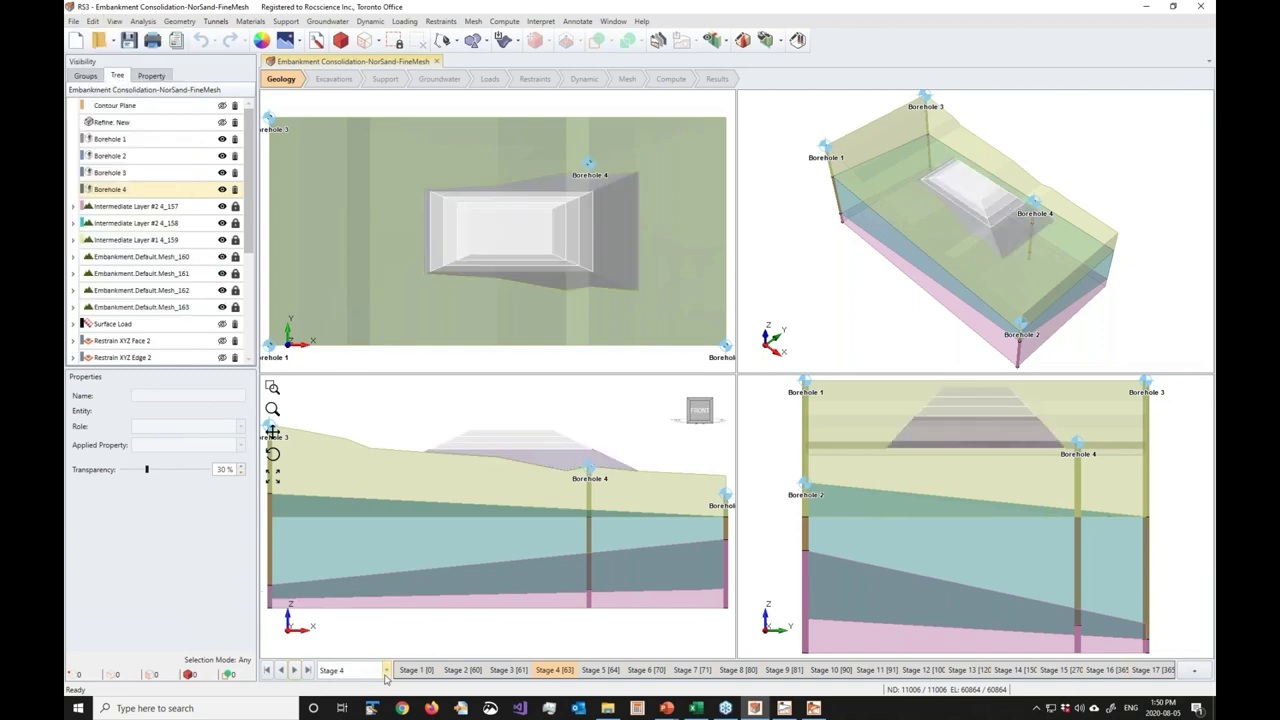
Examine the staged construction of the embankment layers from Stage 1 through Stage 10
{"action": "left_click", "coordinate": [415, 670]}
{"action": "left_click", "coordinate": [295, 671]}
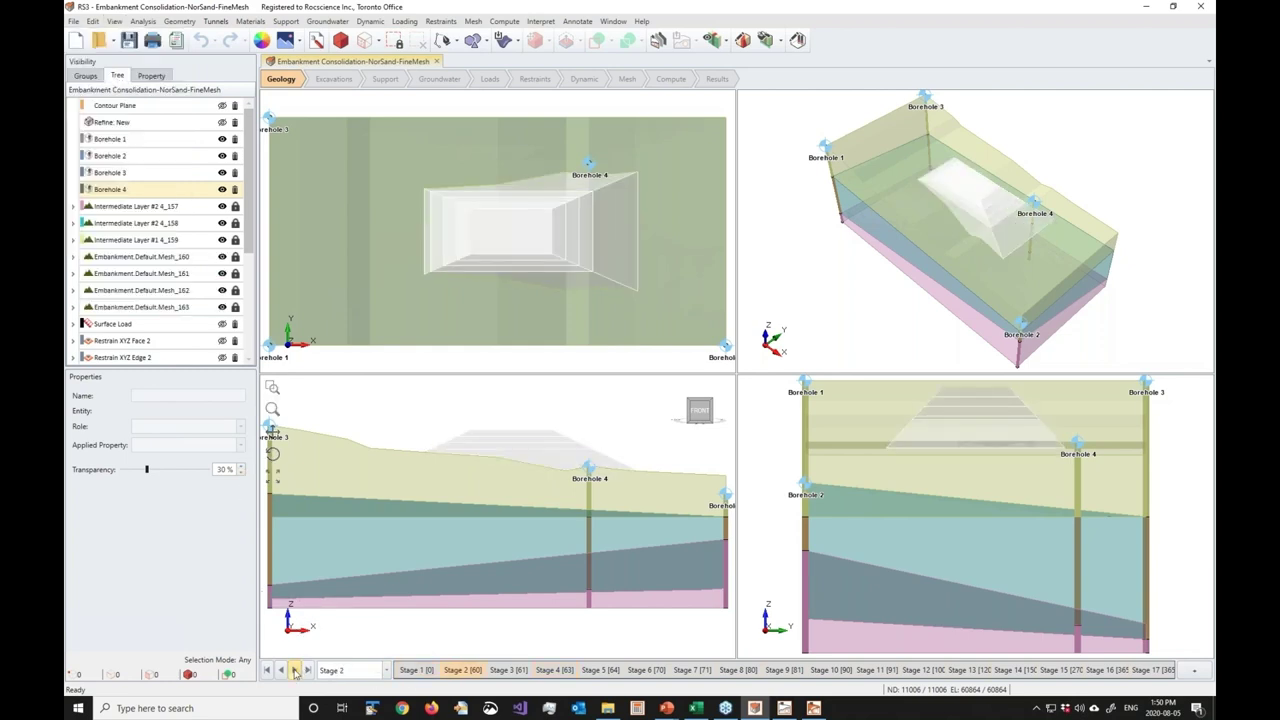
{"action": "left_click", "coordinate": [295, 671]}
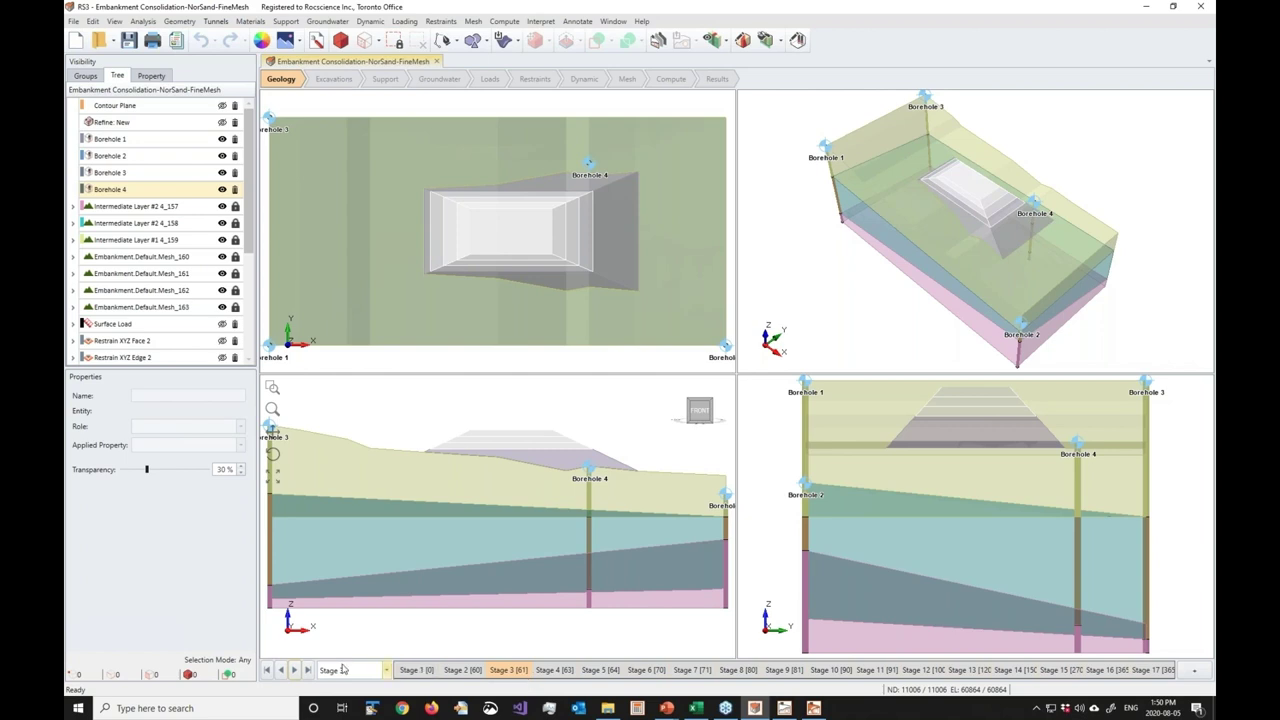
{"action": "left_click", "coordinate": [295, 671]}
{"action": "left_click", "coordinate": [295, 671]}
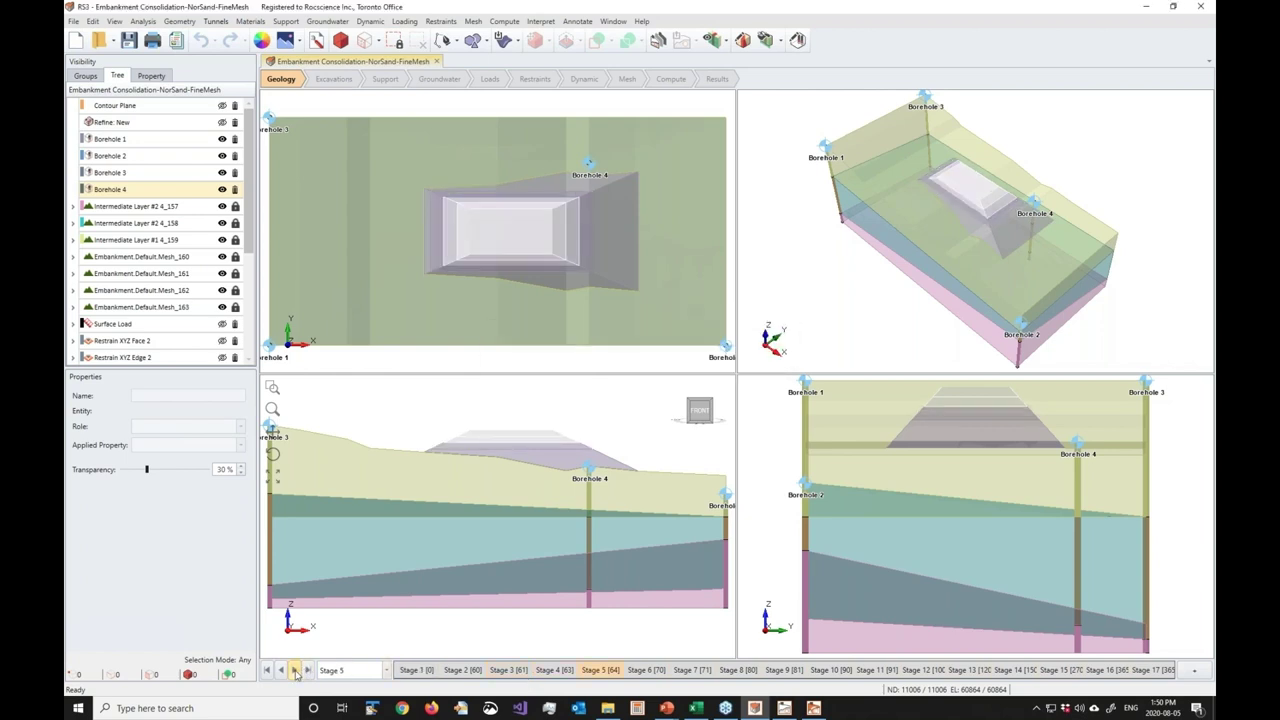
{"action": "left_click", "coordinate": [295, 671]}
{"action": "left_click", "coordinate": [295, 671]}
{"action": "left_click", "coordinate": [295, 671]}
{"action": "left_click", "coordinate": [295, 671]}
{"action": "left_click", "coordinate": [295, 671]}
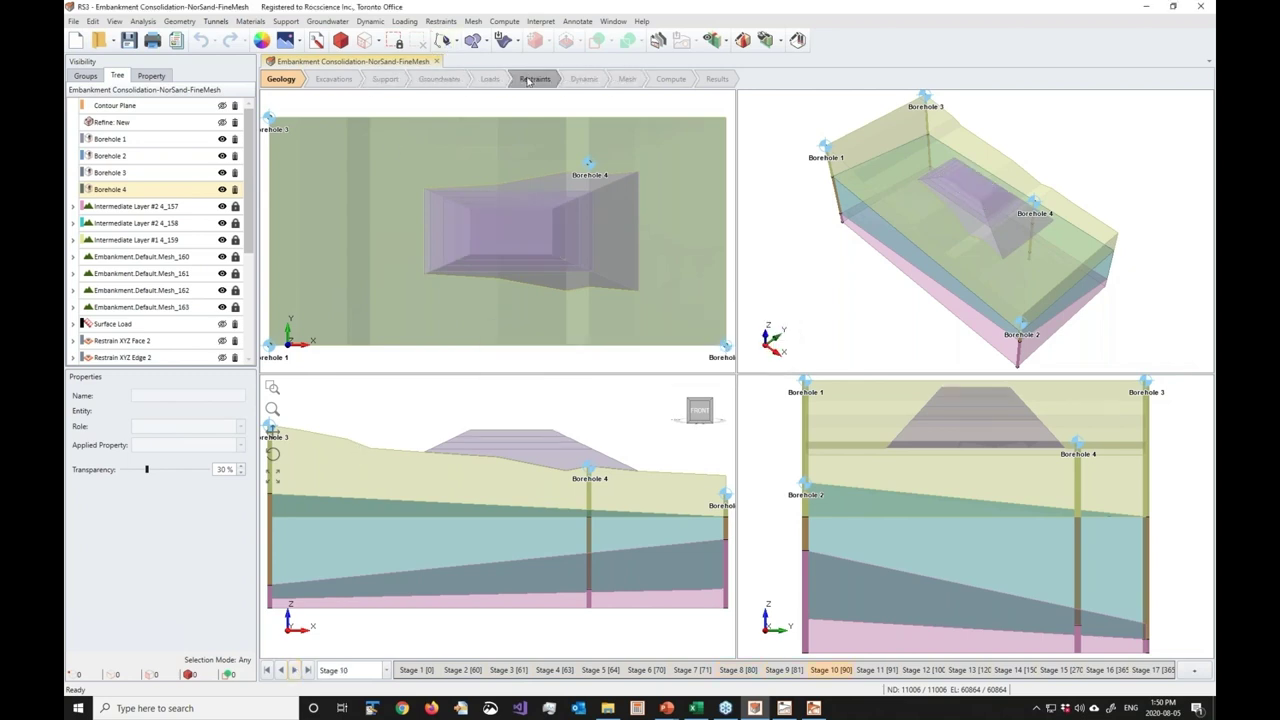
Show the surface load on the embankment crest at Stage 12 in the Loads workflow and check the material applied to the middle soil layer
{"action": "left_click", "coordinate": [489, 79]}
{"action": "left_click", "coordinate": [295, 671]}
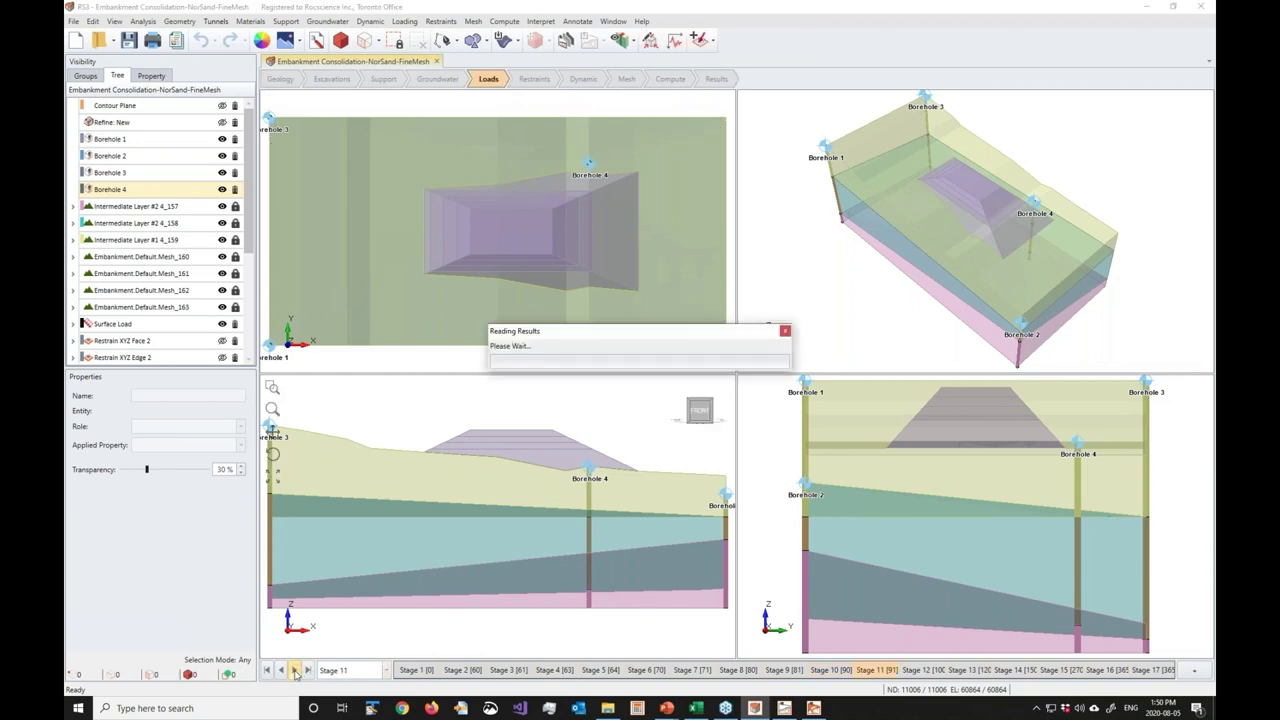
{"action": "left_click", "coordinate": [295, 671]}
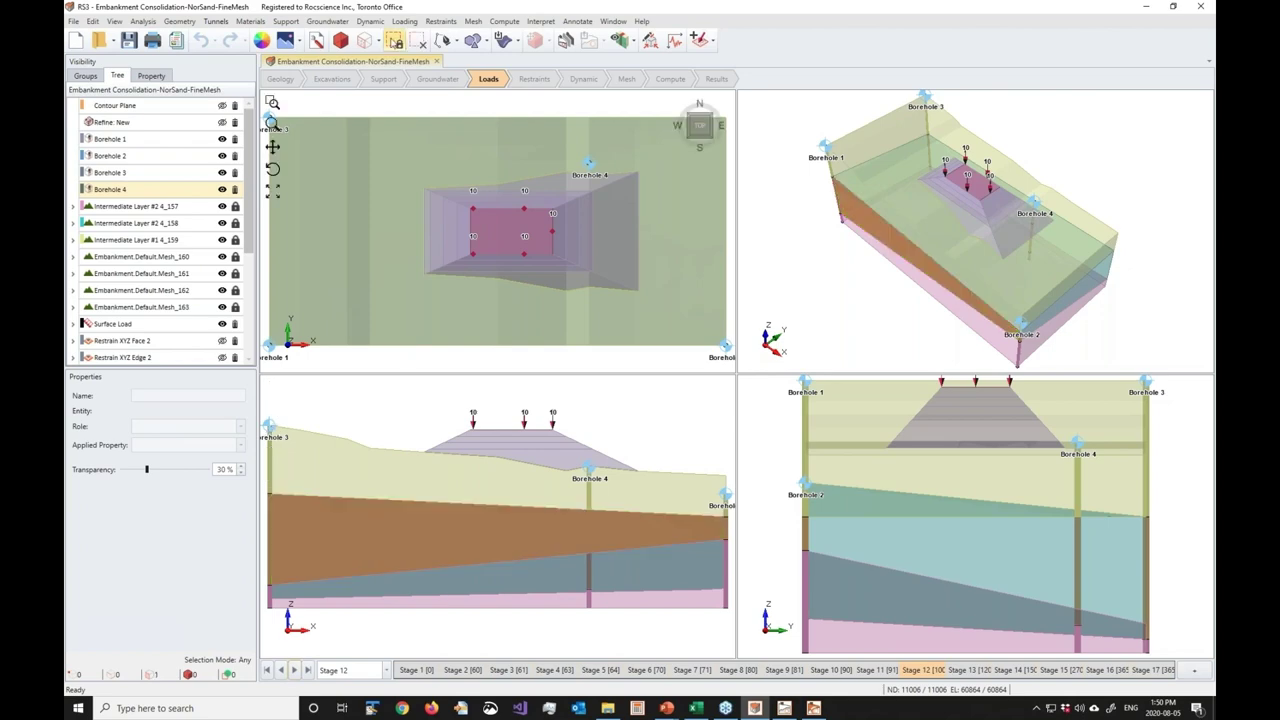
{"action": "left_click", "coordinate": [340, 40]}
{"action": "left_click", "coordinate": [324, 541]}
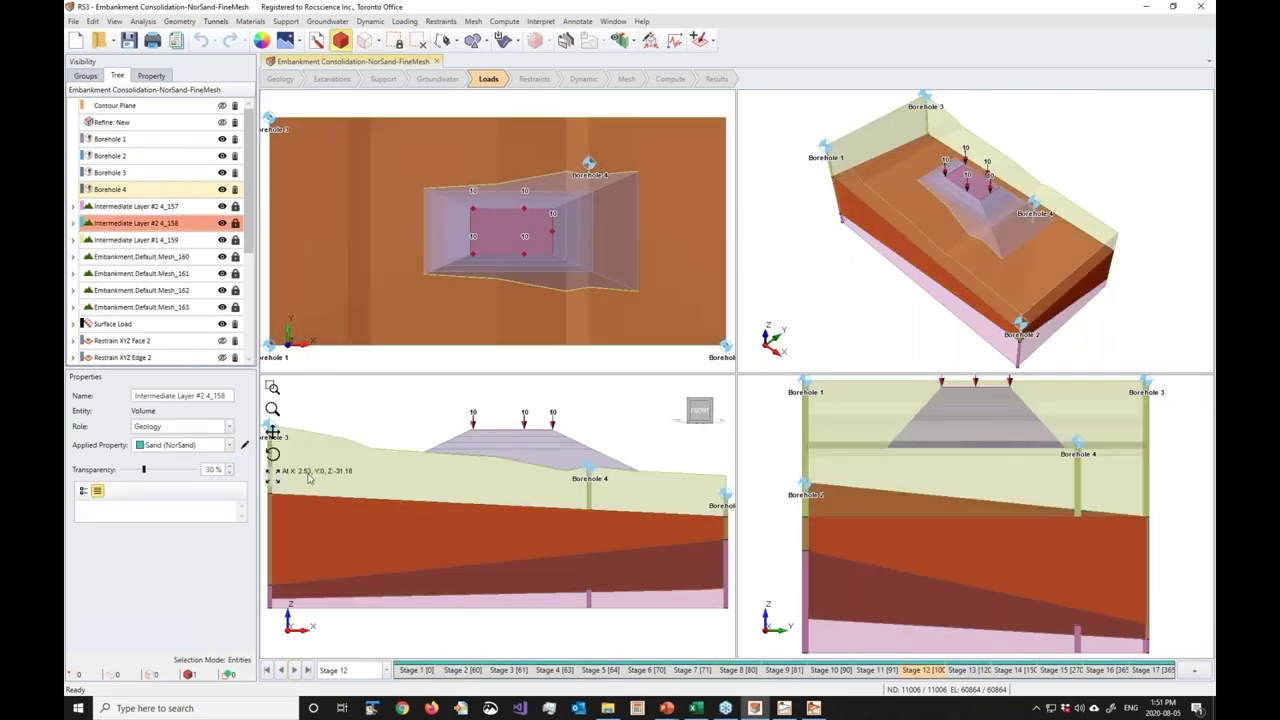
{"action": "left_click", "coordinate": [810, 311]}
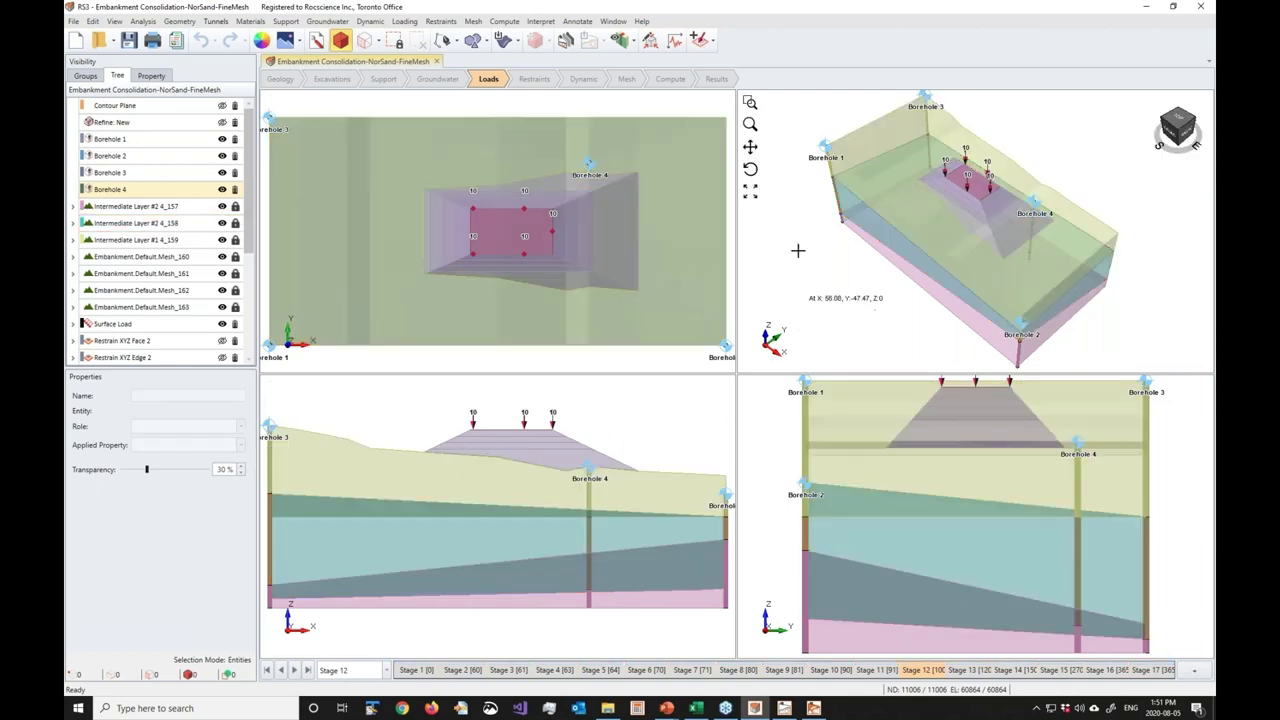
Display the Excess Pore Water Pressure results at Stage 11 and set the geometry transparency to 10 %
{"action": "left_click", "coordinate": [726, 79]}
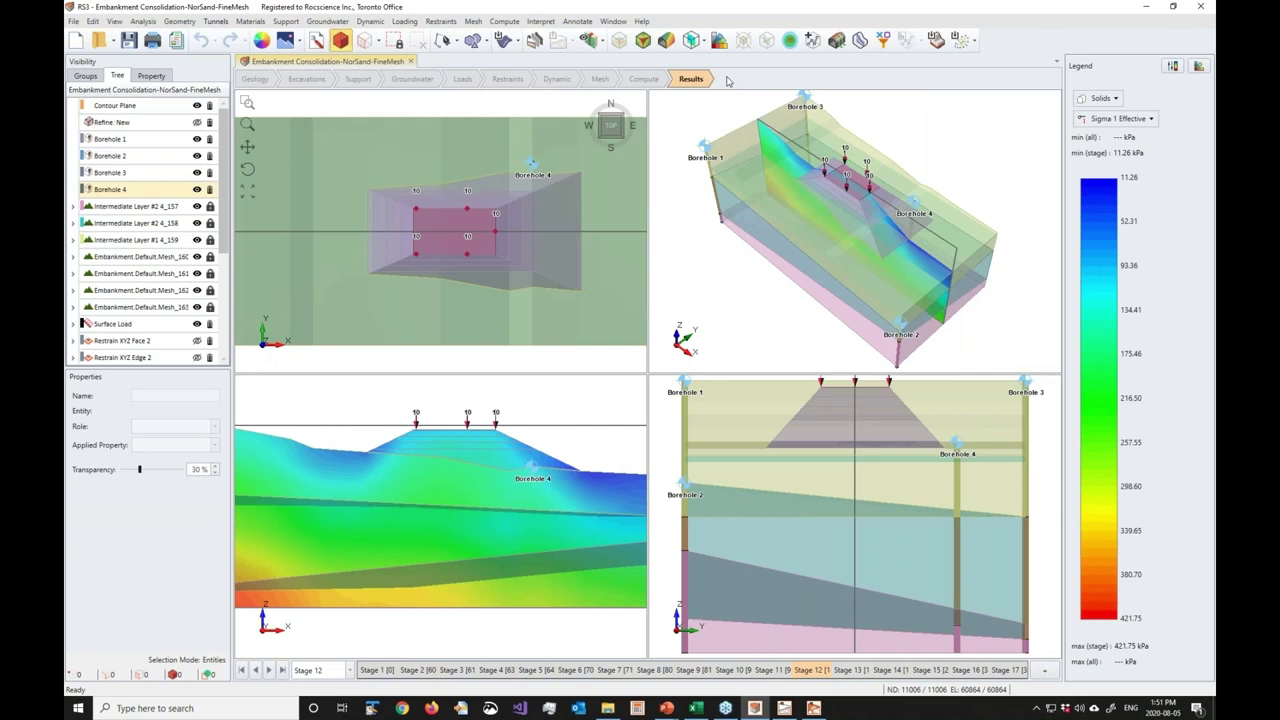
{"action": "left_click", "coordinate": [1120, 120]}
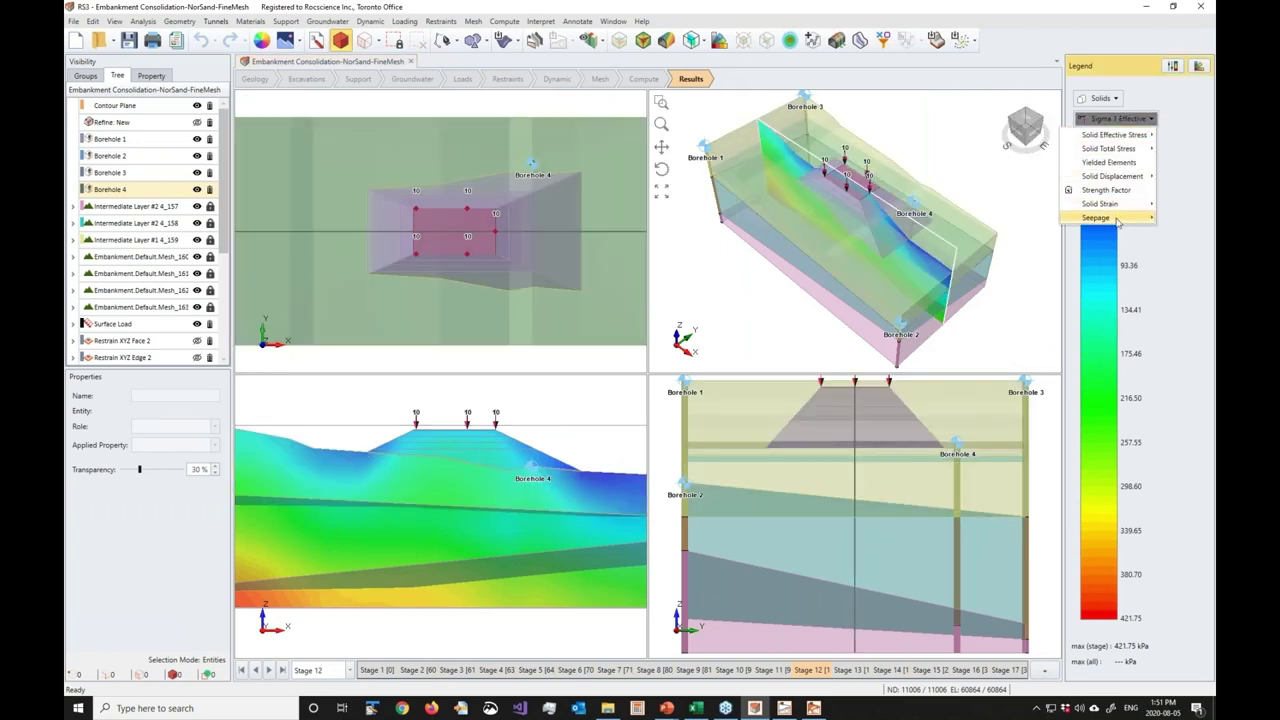
{"action": "mouse_move", "coordinate": [1120, 220]}
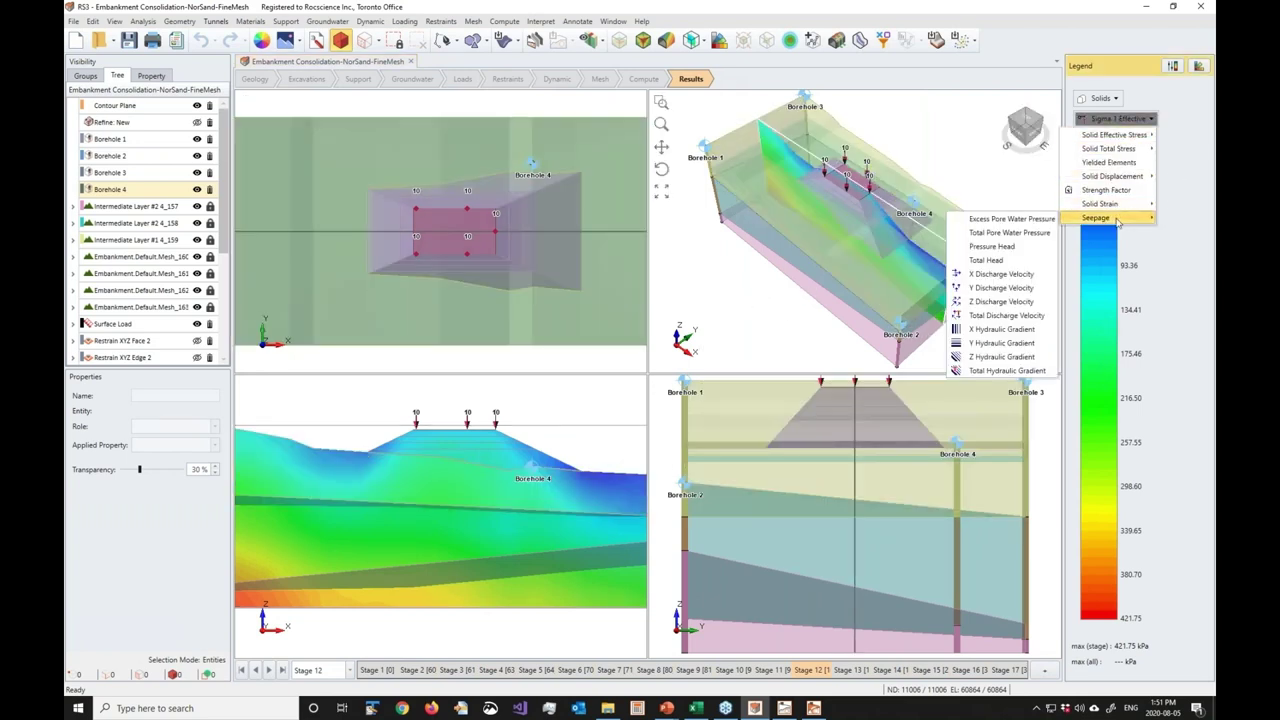
{"action": "left_click", "coordinate": [1010, 218]}
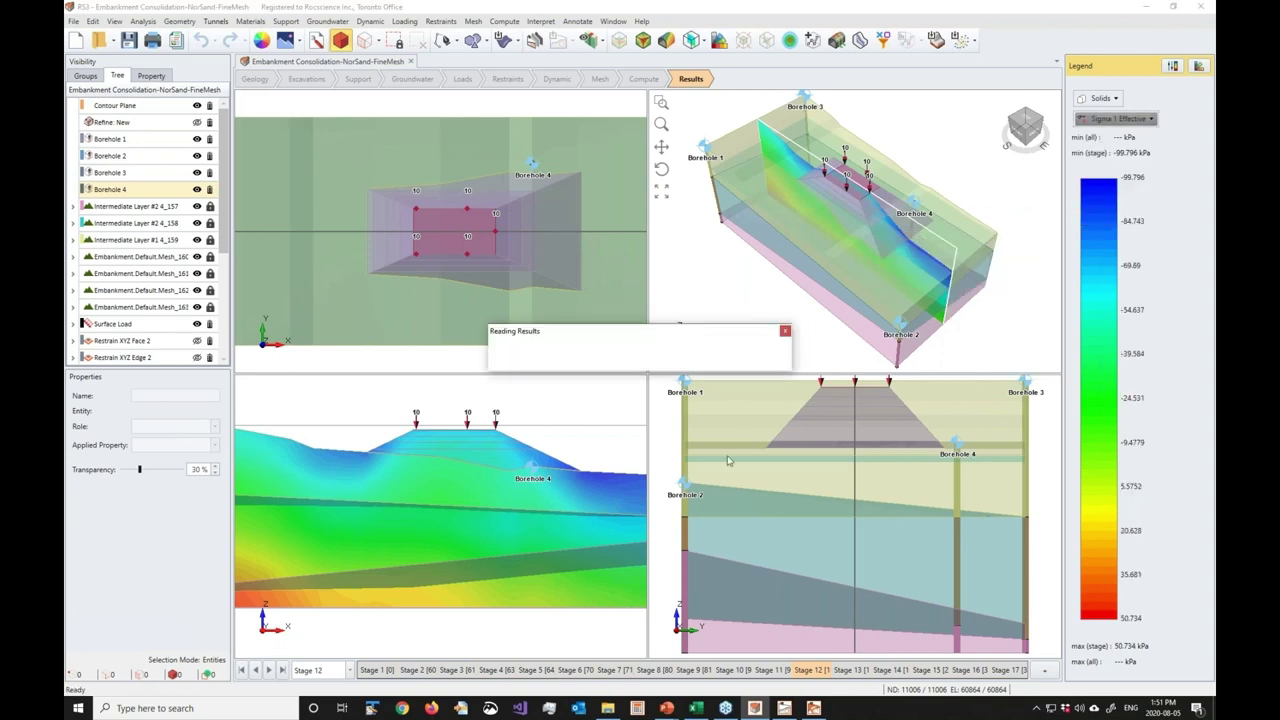
{"action": "left_click", "coordinate": [770, 671]}
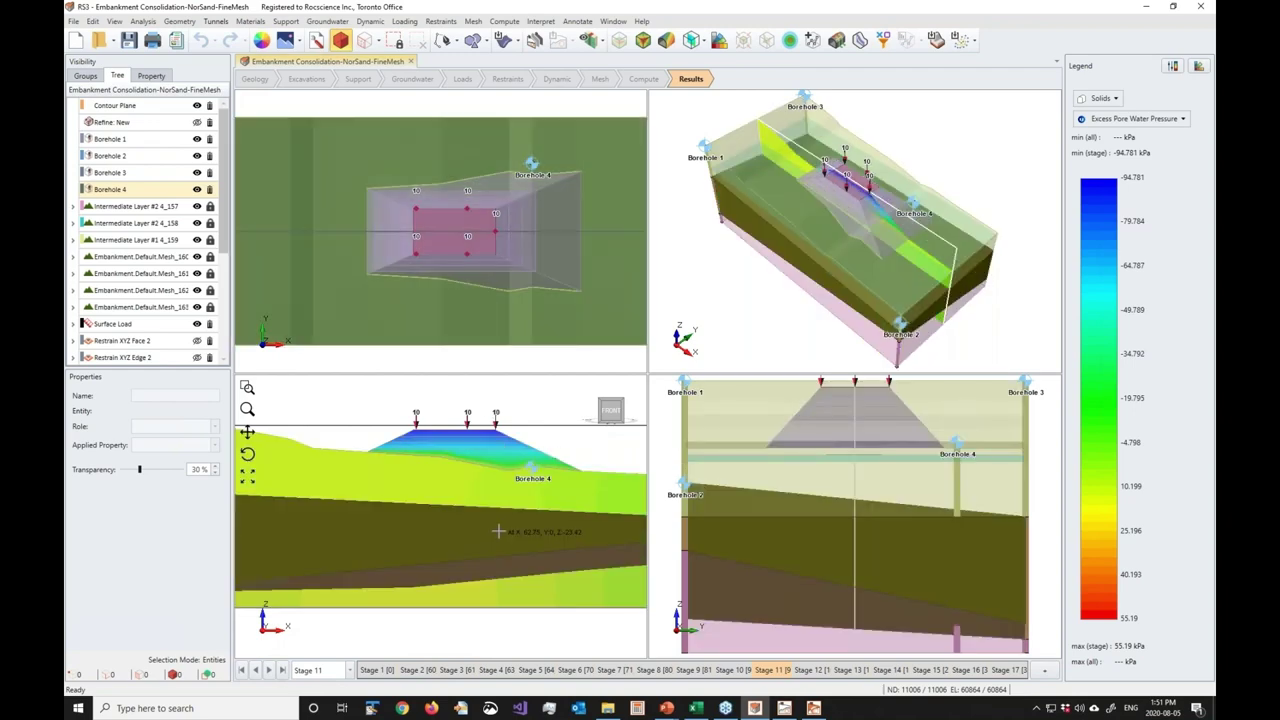
{"action": "left_click_drag", "start_coordinate": [141, 470], "coordinate": [126, 472]}
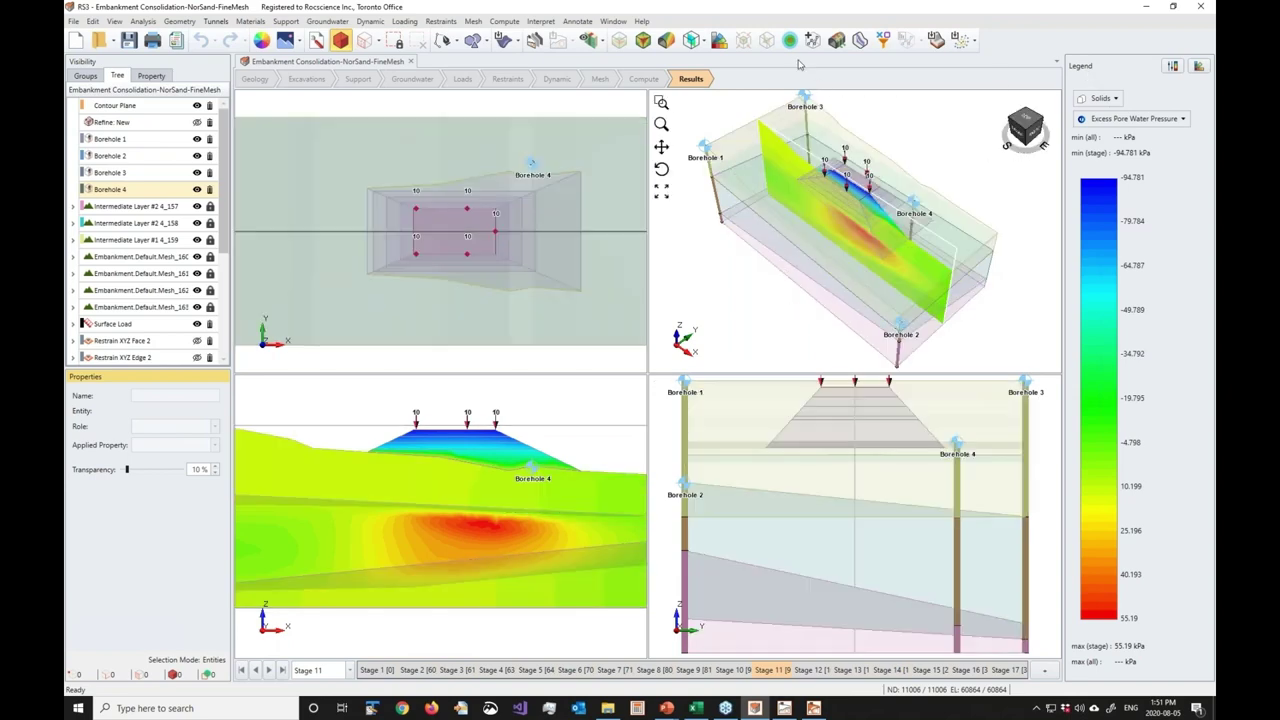
Create a YZ contour plane through the embankment, centred at about X 59.7, Y 25, Z -20 with normal vector 1, 0, 0
{"action": "left_click", "coordinate": [704, 42]}
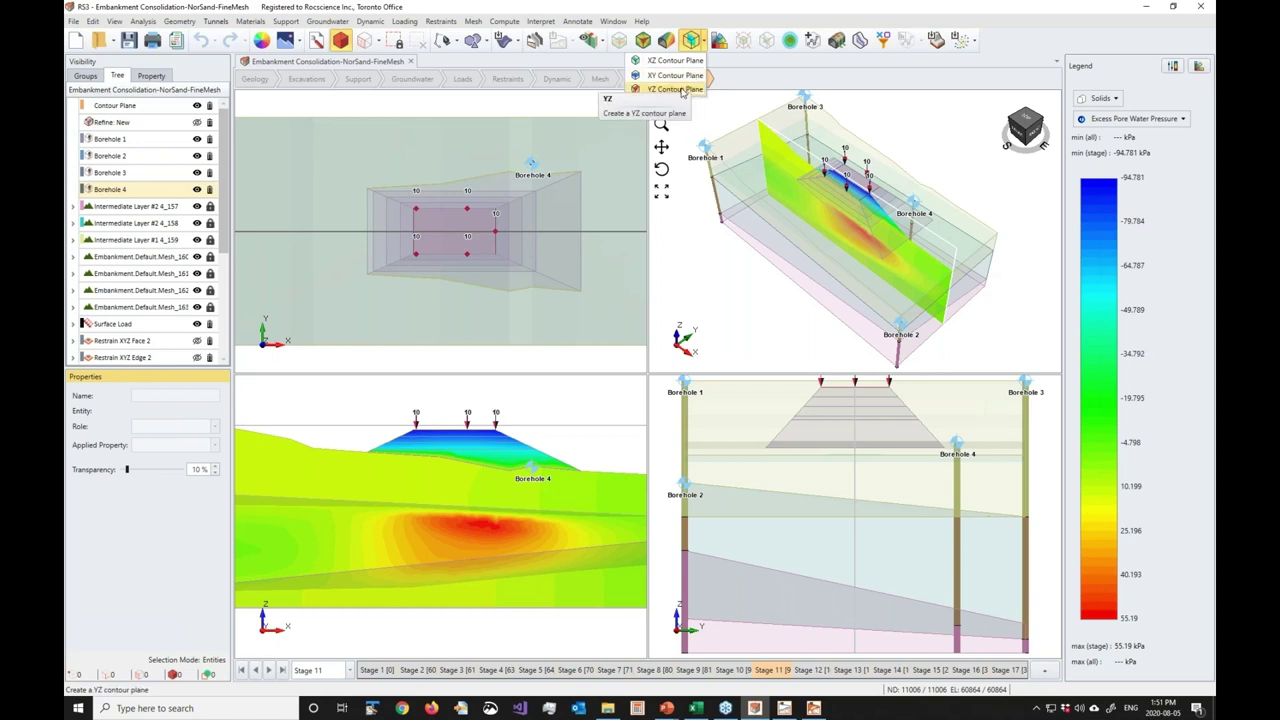
{"action": "left_click", "coordinate": [690, 78]}
{"action": "left_click", "coordinate": [850, 212]}
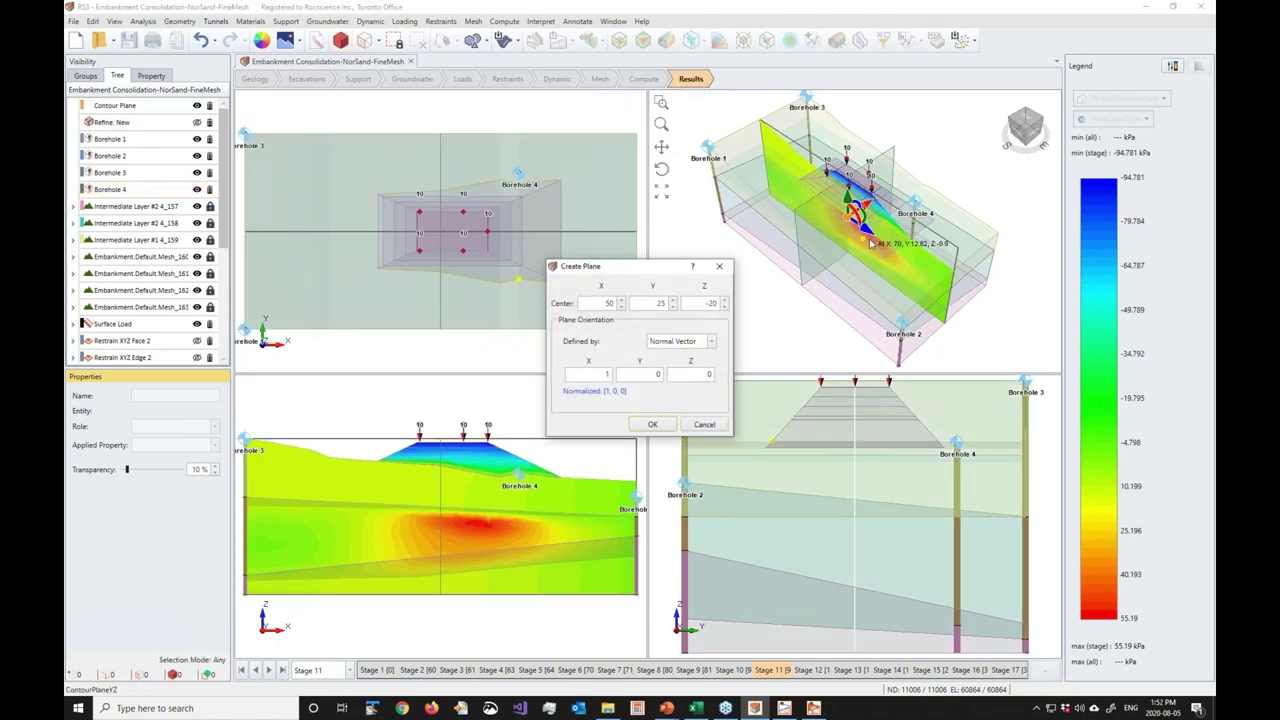
{"action": "left_click", "coordinate": [856, 218]}
{"action": "left_click_drag", "start_coordinate": [869, 232], "coordinate": [888, 244]}
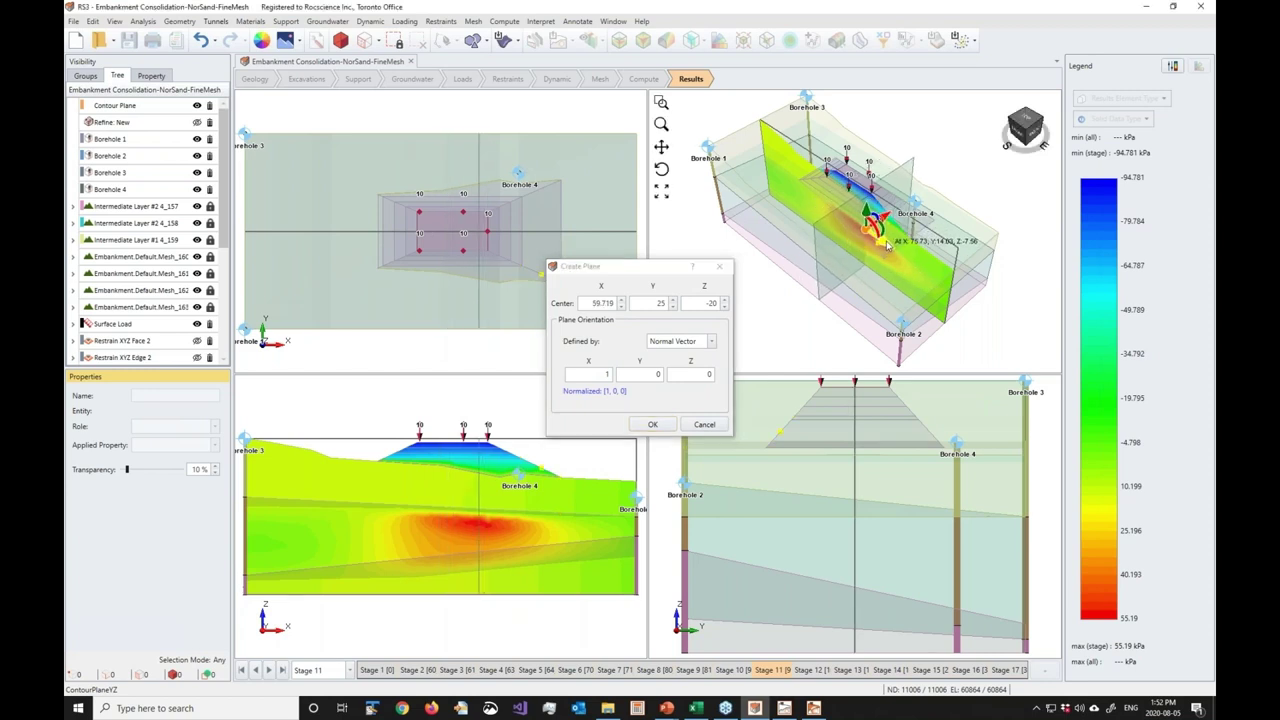
{"action": "left_click", "coordinate": [652, 424]}
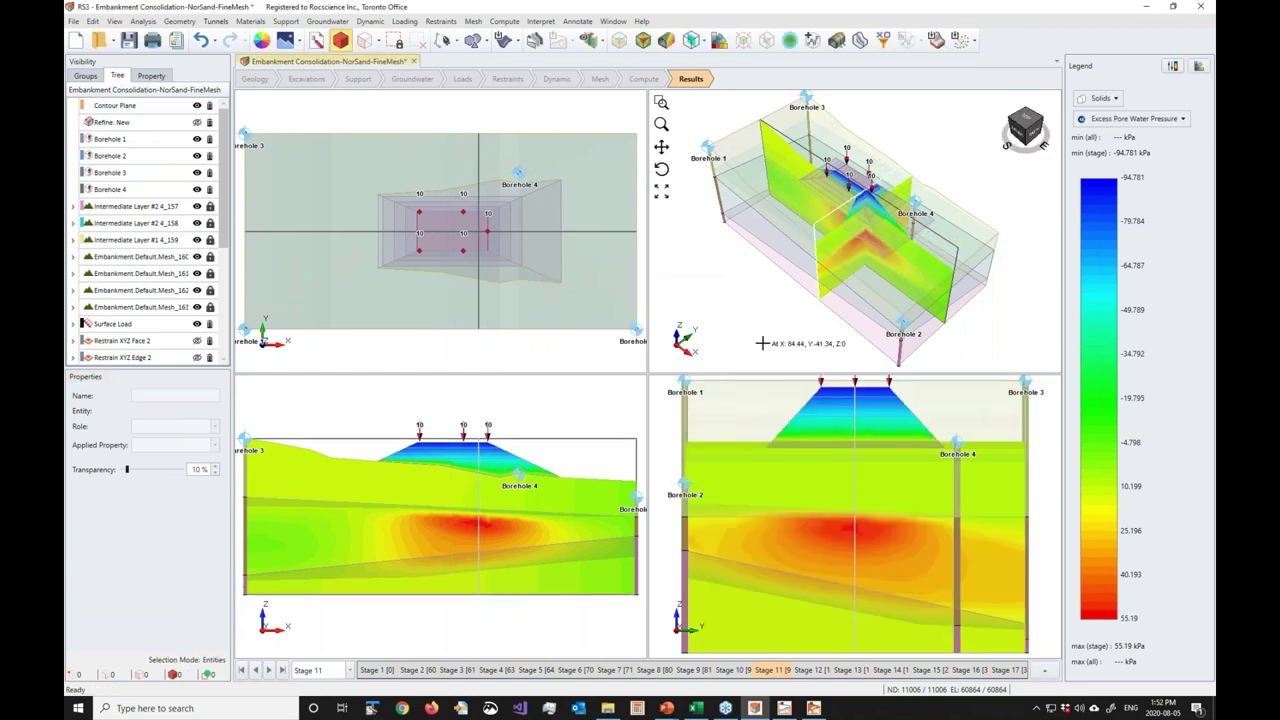
Maximize the 3D view, set the geometry transparency to 5 %, and examine the pore pressure contours on both crossing planes
{"action": "double_click", "coordinate": [746, 323]}
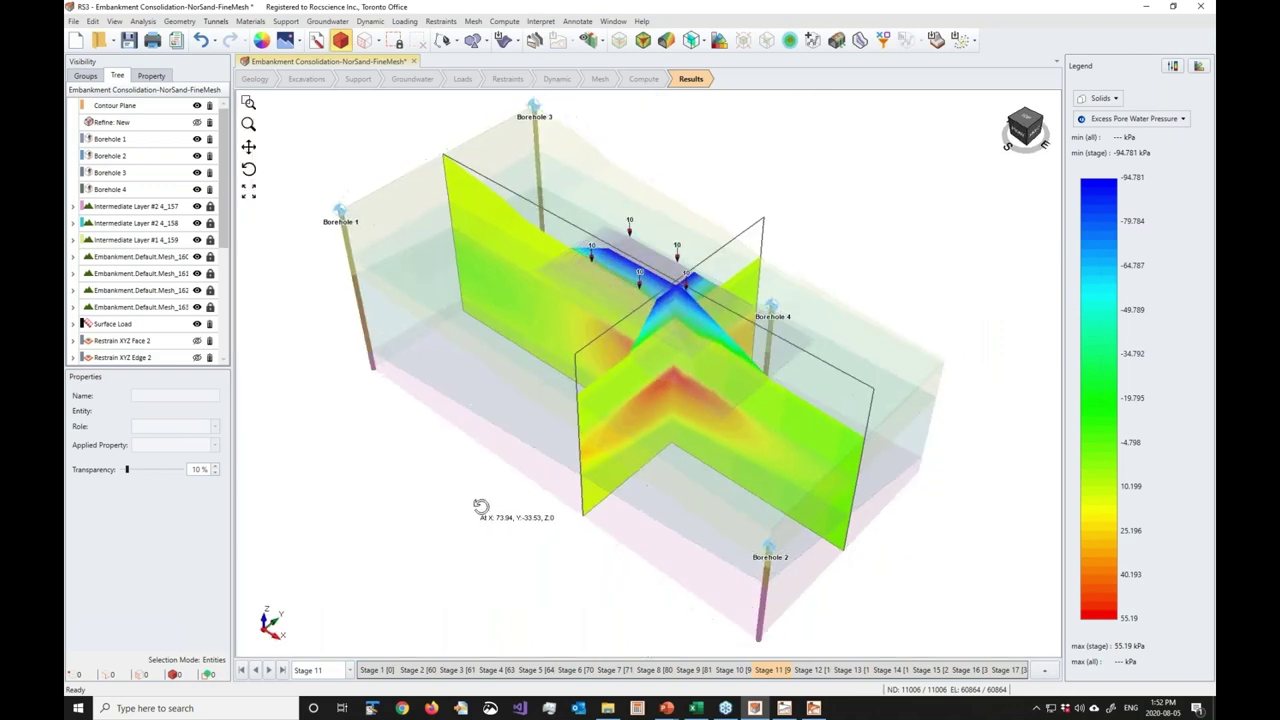
{"action": "left_click", "coordinate": [201, 469]}
{"action": "left_click_drag", "start_coordinate": [608, 491], "coordinate": [645, 526]}
{"action": "right_click", "coordinate": [645, 526]}
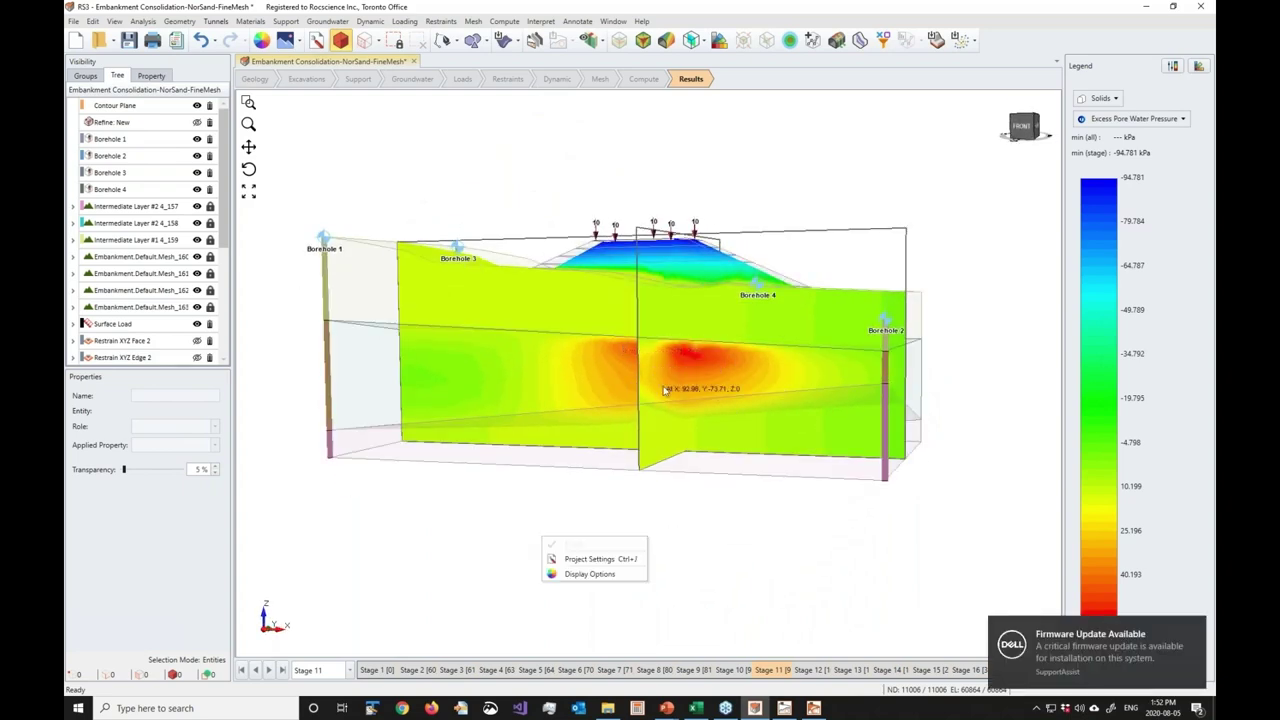
{"action": "left_click", "coordinate": [732, 563]}
{"action": "left_click_drag", "start_coordinate": [874, 380], "coordinate": [716, 641]}
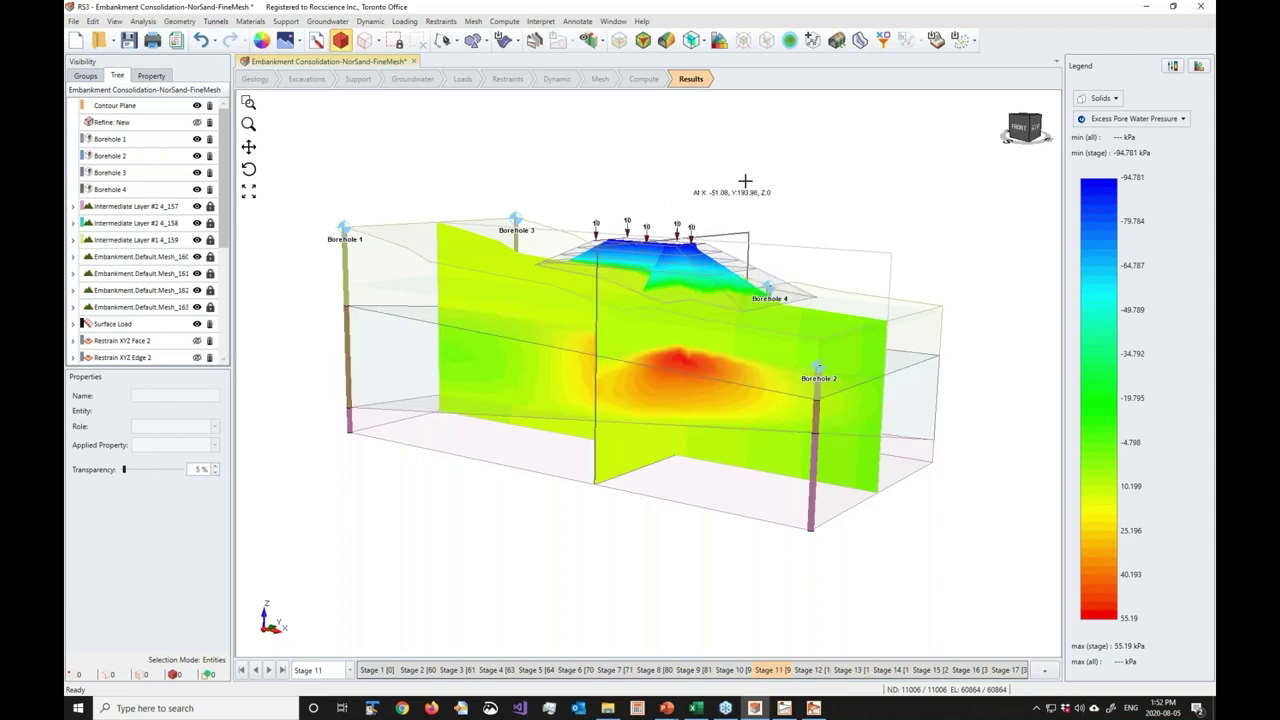
Display the Z Displacement results for the solids at Stage 17
{"action": "left_click", "coordinate": [1150, 124]}
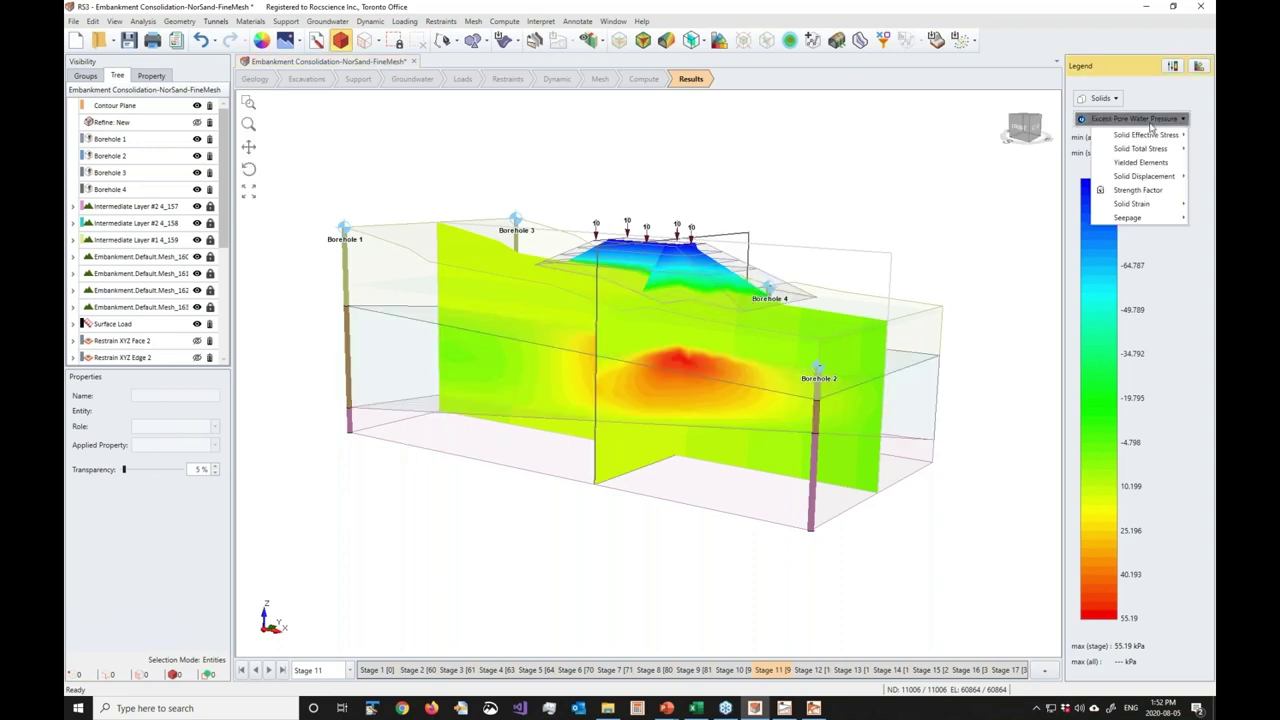
{"action": "mouse_move", "coordinate": [1145, 177]}
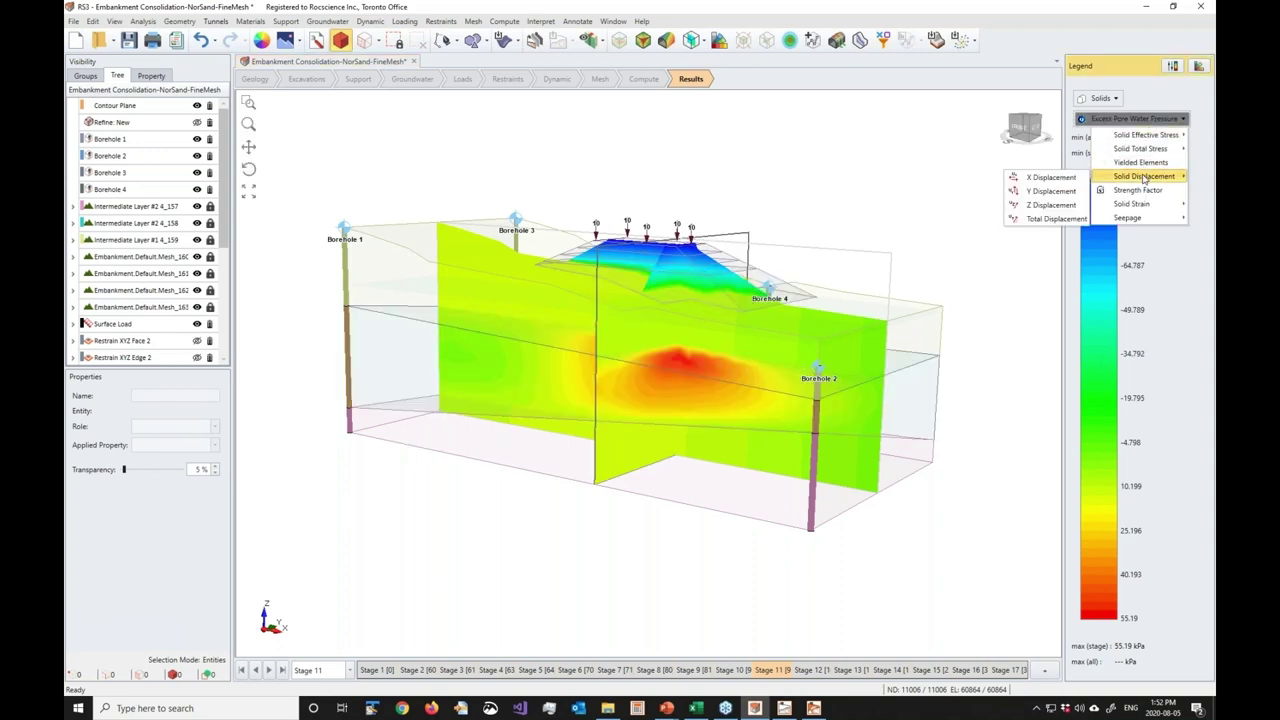
{"action": "left_click", "coordinate": [1050, 206]}
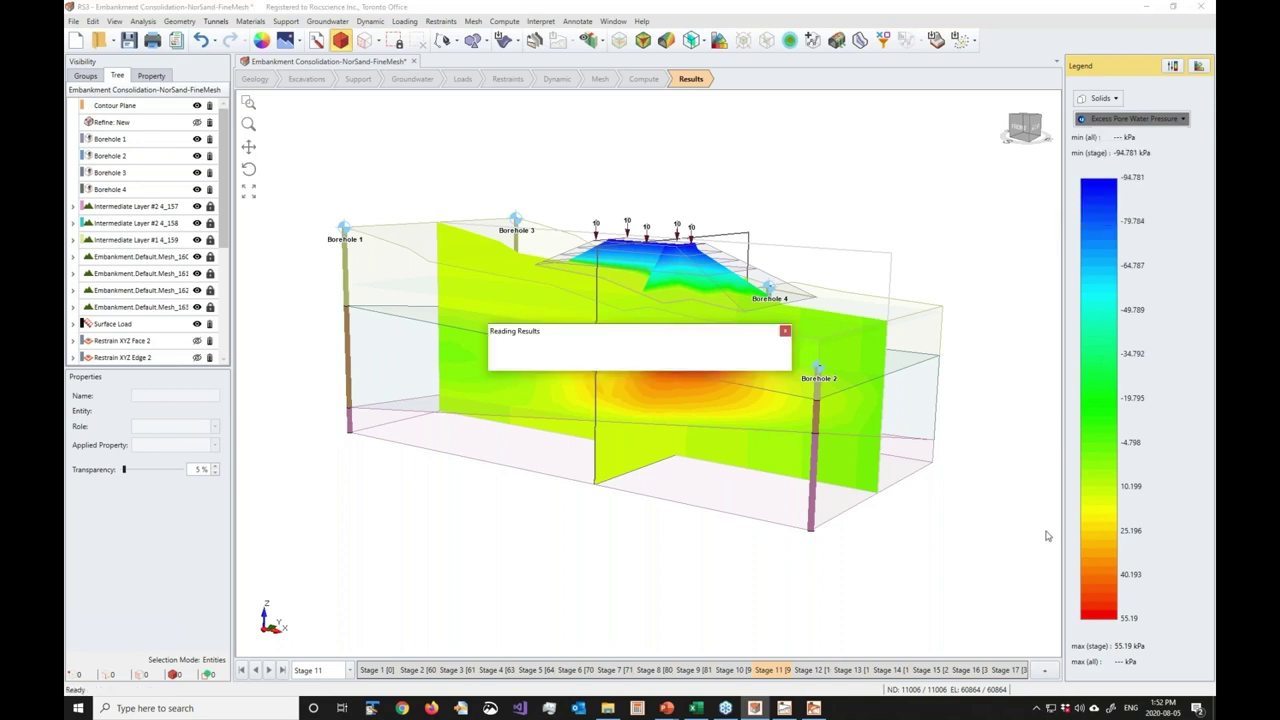
{"action": "left_click", "coordinate": [1010, 670]}
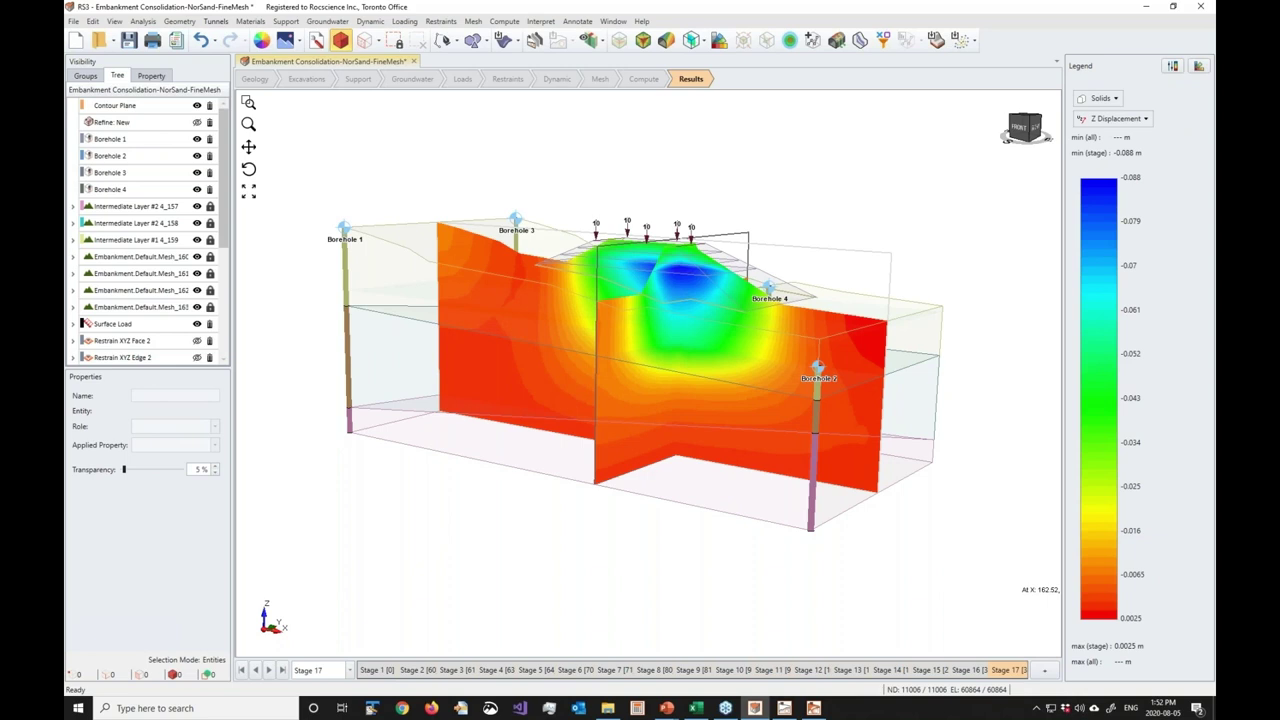